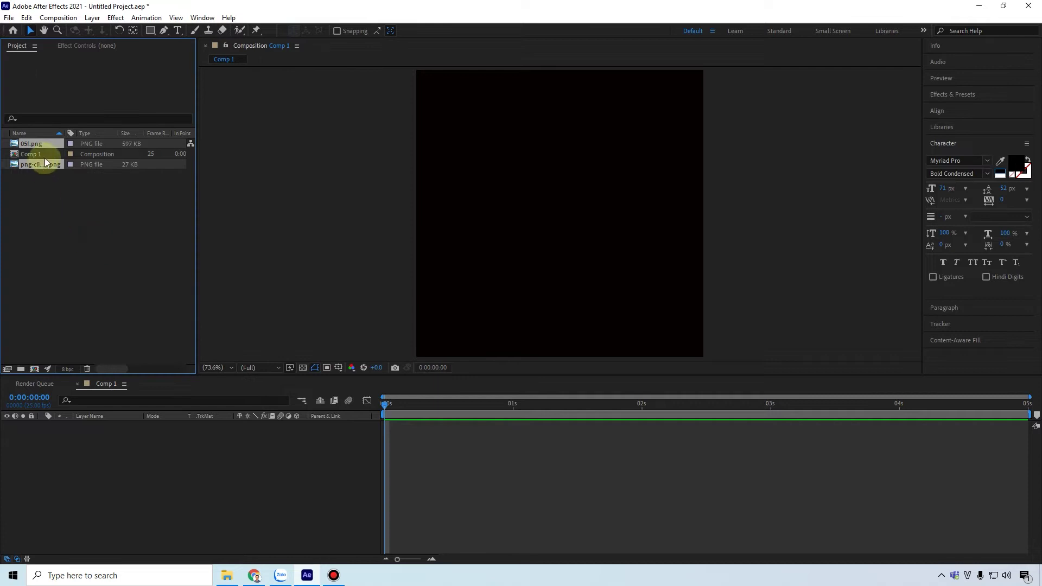
Rename the imported image 05f.png as "shoe" in the project
left_click(41, 145)
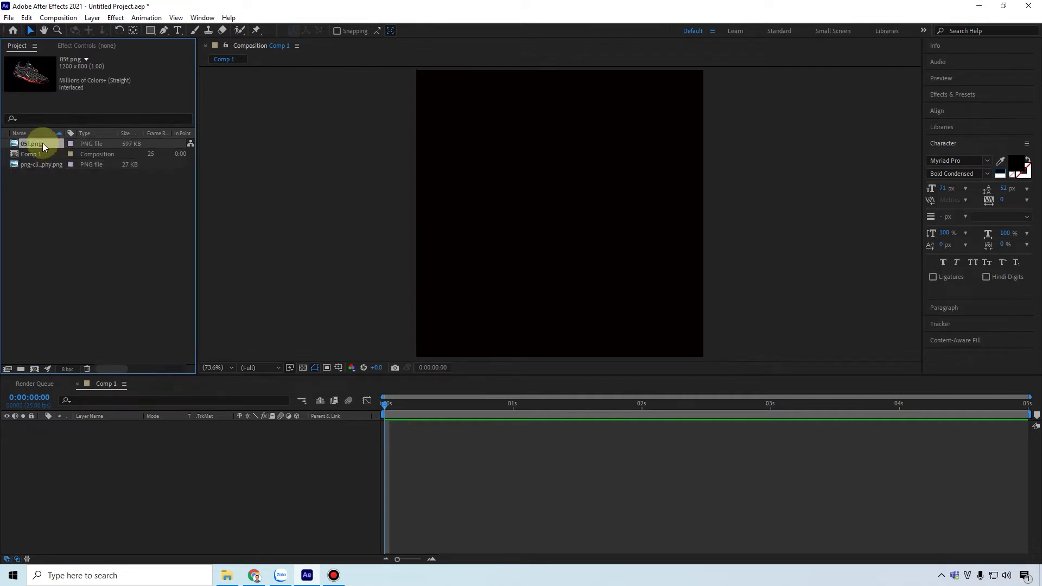
right_click(43, 142)
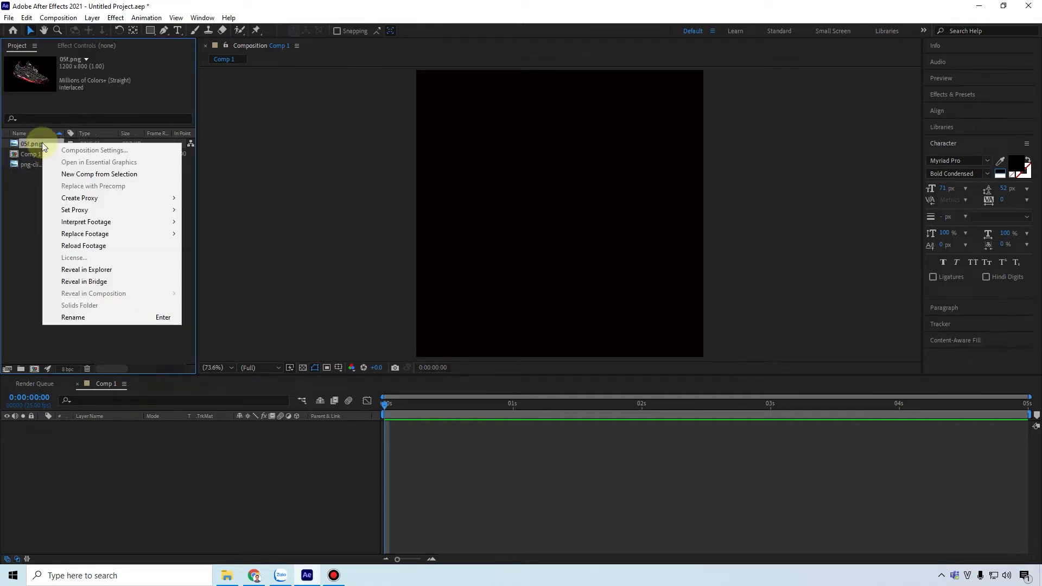
left_click(93, 317)
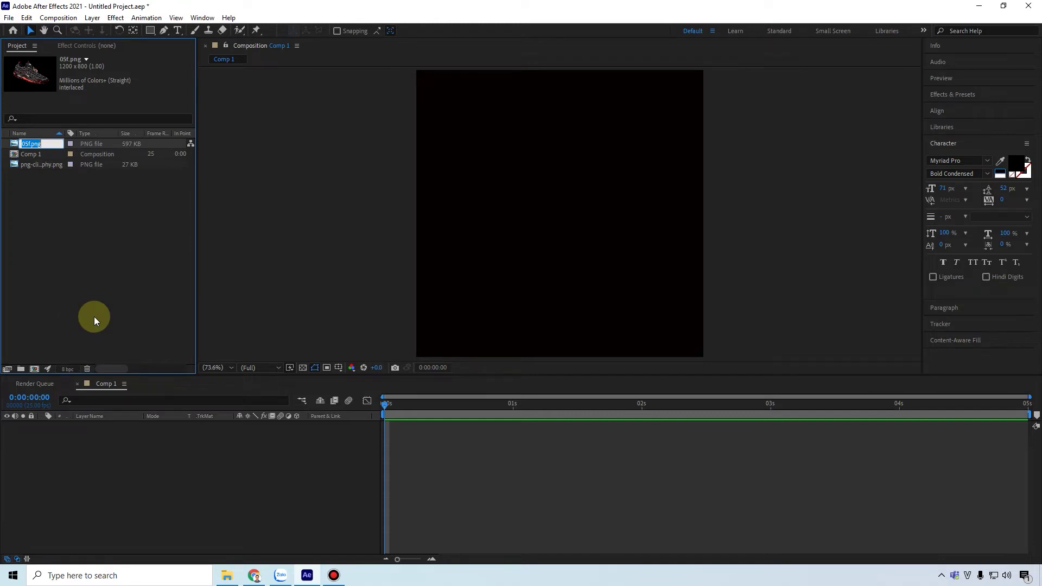
type("shoe")
key("Return")
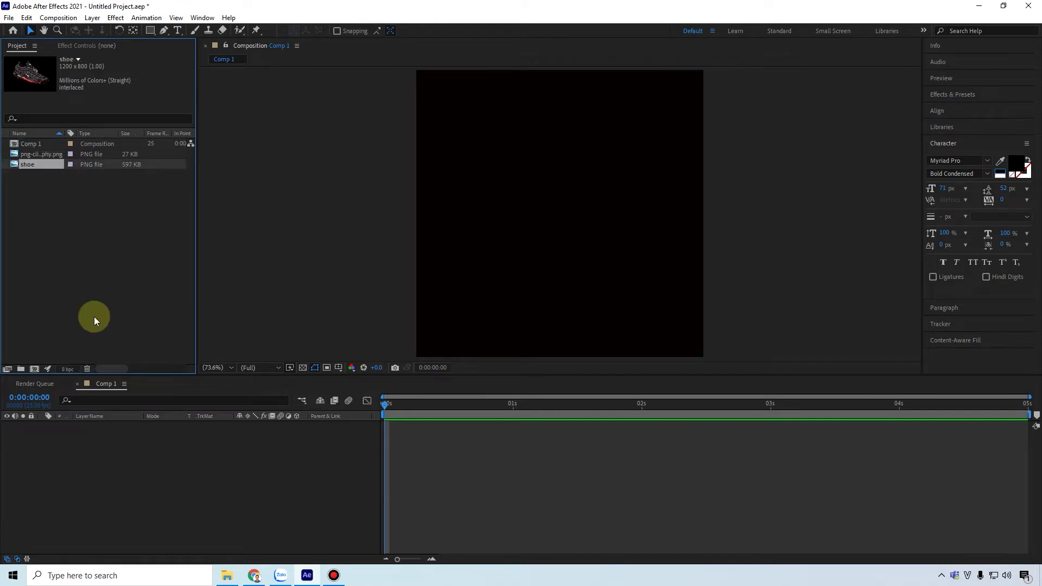
Rename the other imported PNG image as "logo" in the project
right_click(57, 155)
left_click(95, 331)
type("logo")
key("Return")
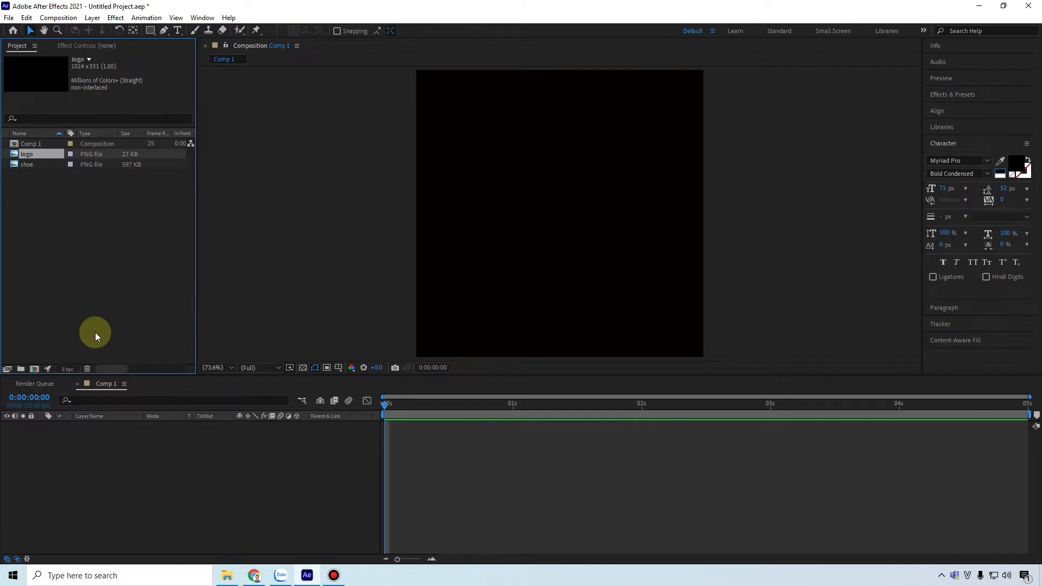
Add a dark gray solid layer of 720 x 720 px to Comp 1
left_click(103, 469)
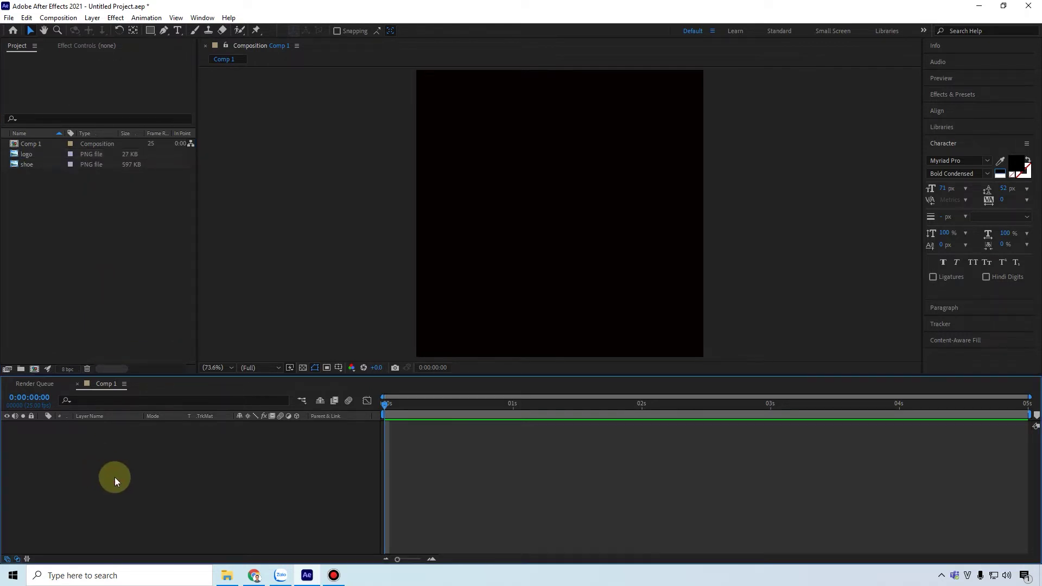
right_click(115, 473)
mouse_move(162, 351)
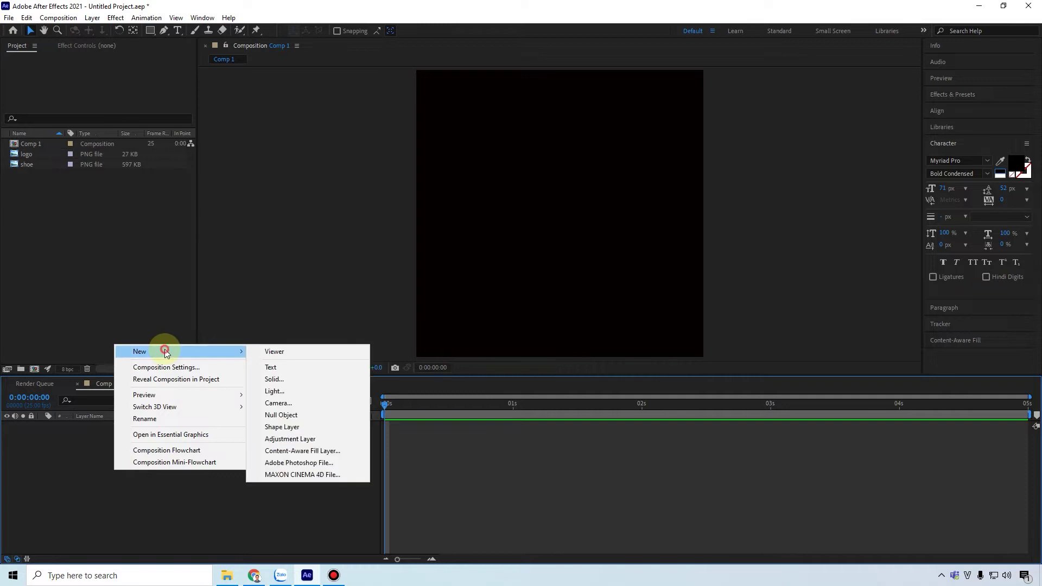
left_click(324, 380)
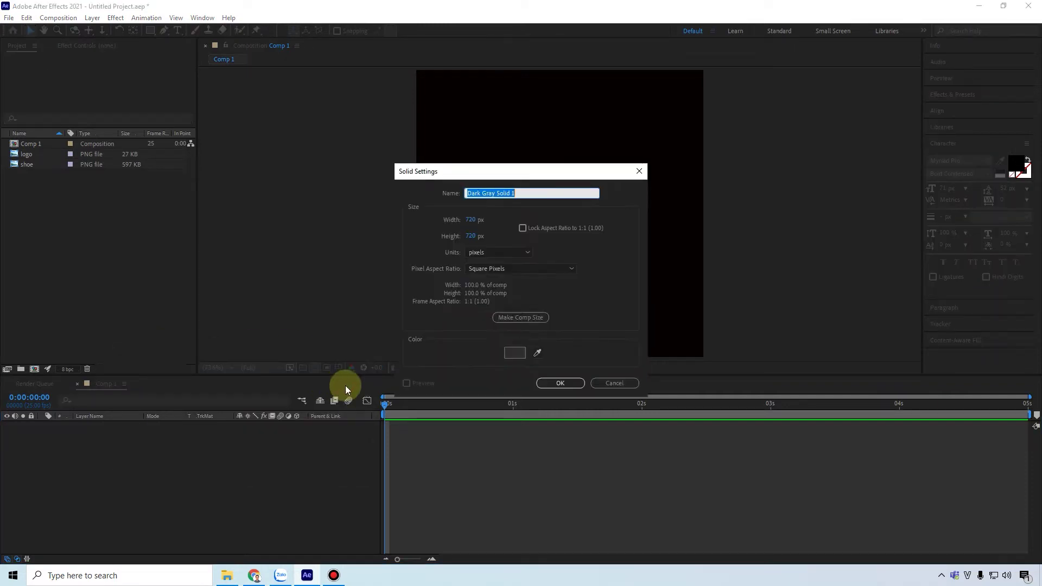
left_click(559, 383)
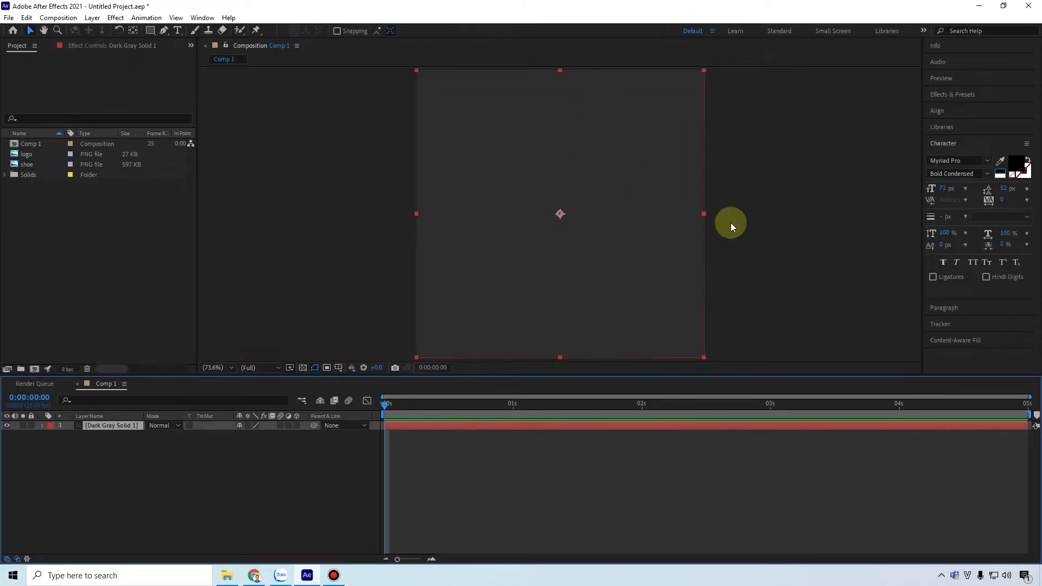
Search the effects for "gradient" and apply 4-Color Gradient to the dark gray solid layer
left_click(968, 96)
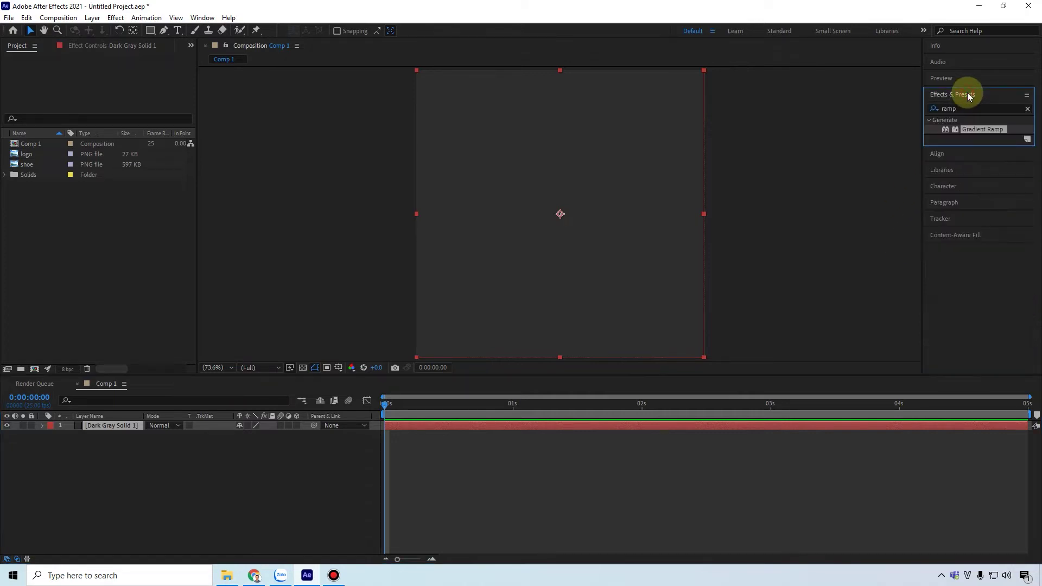
left_click_drag(939, 108, 959, 108)
type("gradie")
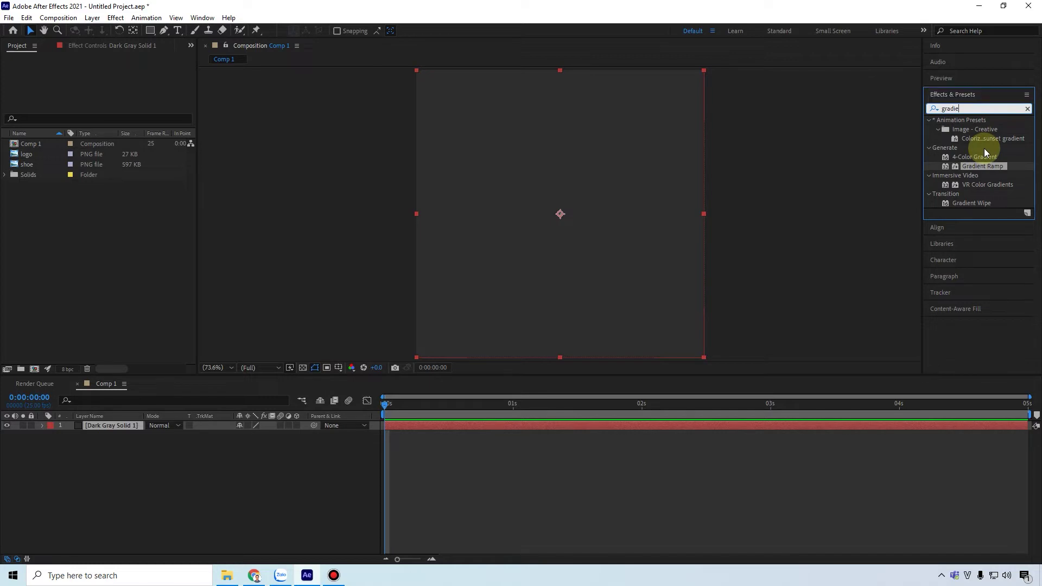
type("nt")
left_click_drag(977, 156, 106, 425)
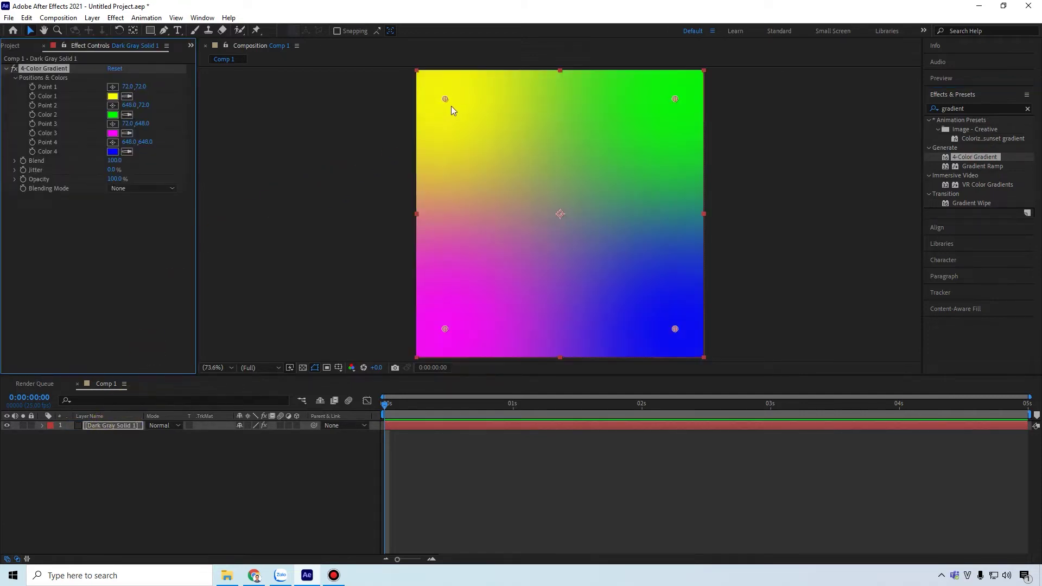
Set the 4-Color Gradient's Color 2 to red FF0006 and Color 3 to red FF0000
left_click(112, 115)
left_click(833, 196)
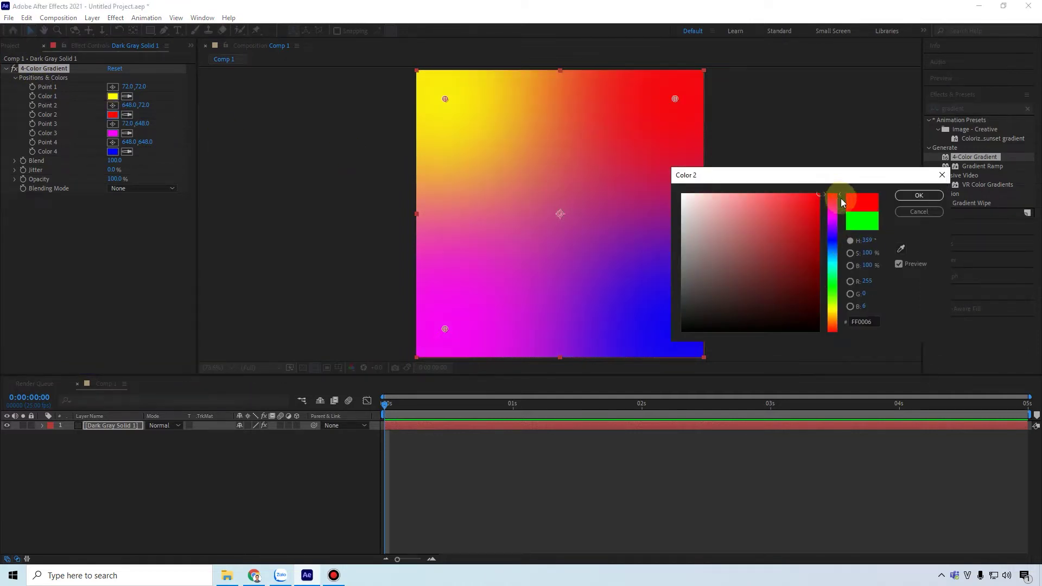
left_click(920, 194)
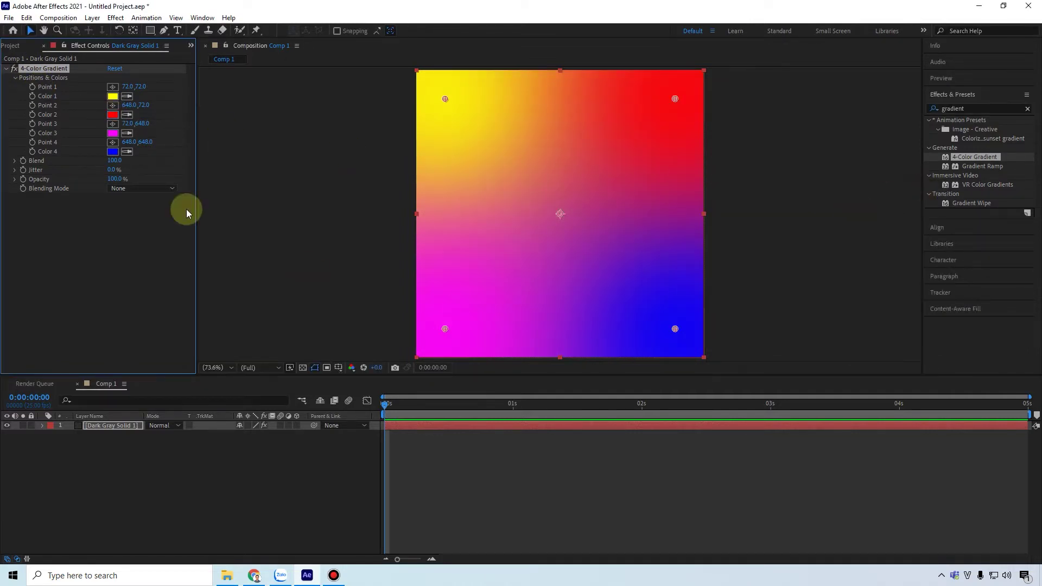
left_click(112, 133)
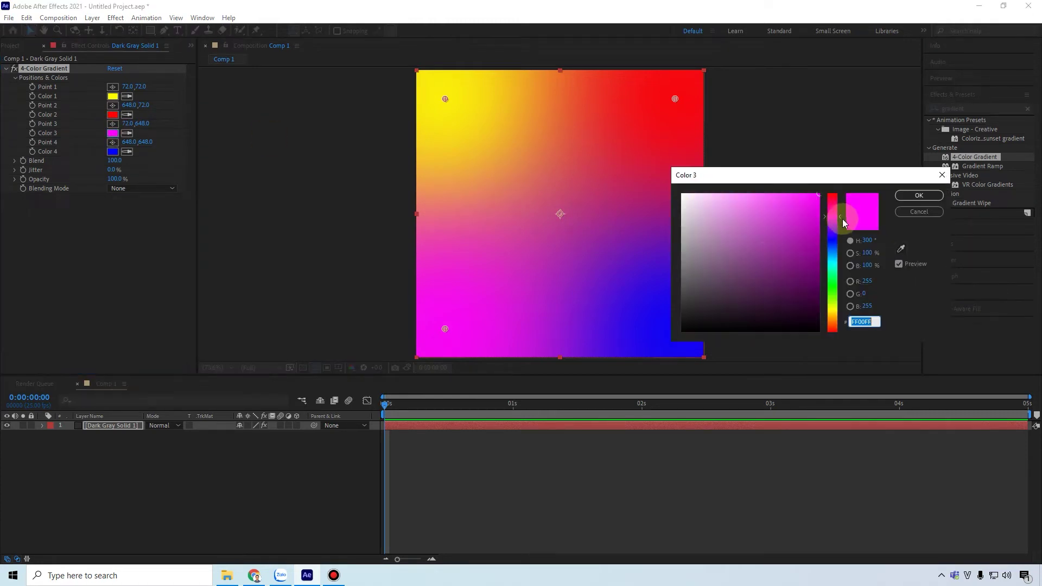
left_click(839, 217)
left_click_drag(842, 216, 836, 194)
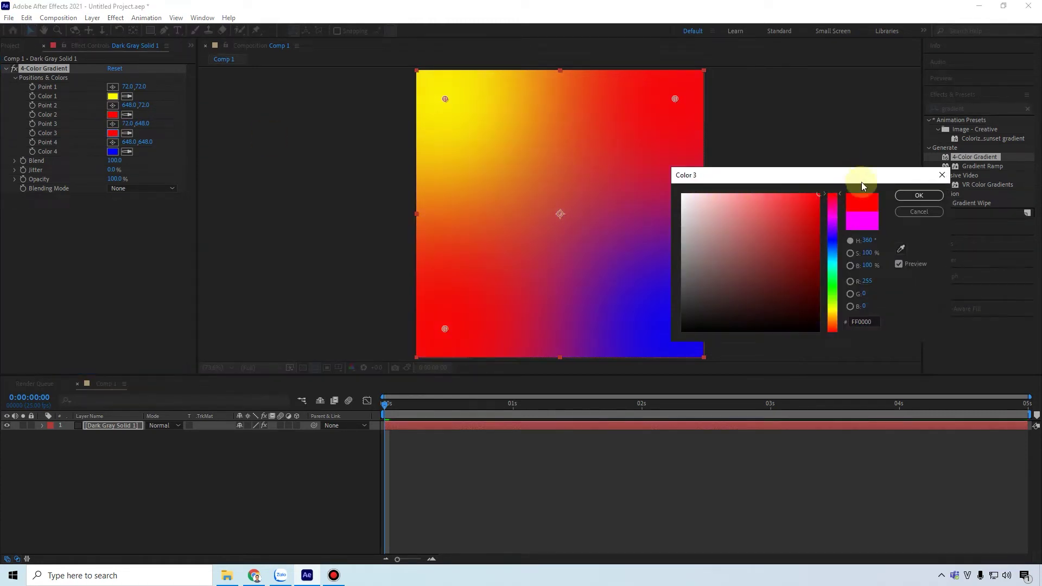
left_click(919, 195)
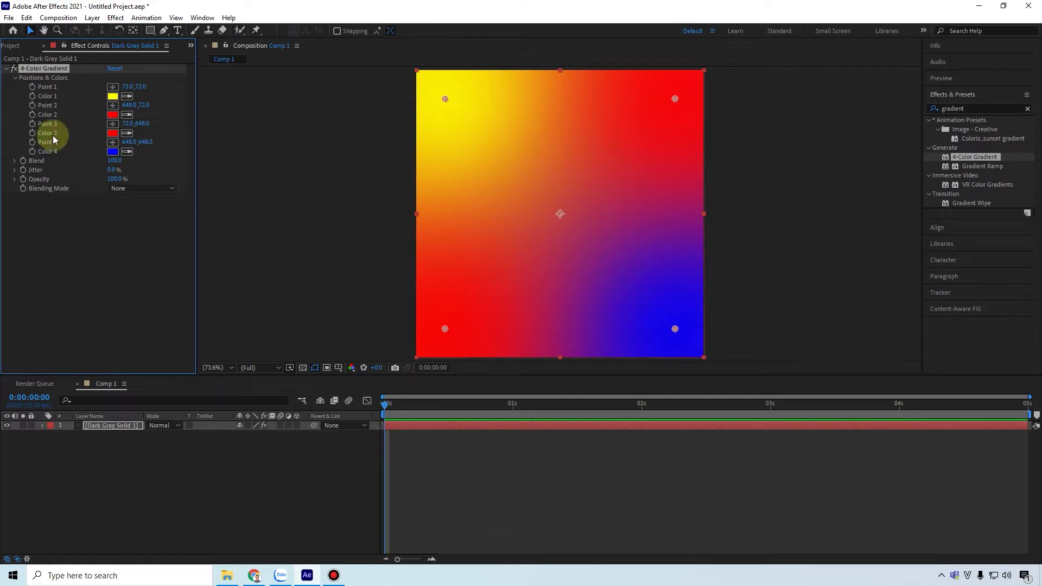
Set the 4-Color Gradient's Color 1 to dark red and Color 4 to an even darker red
left_click(113, 96)
left_click_drag(831, 235, 839, 191)
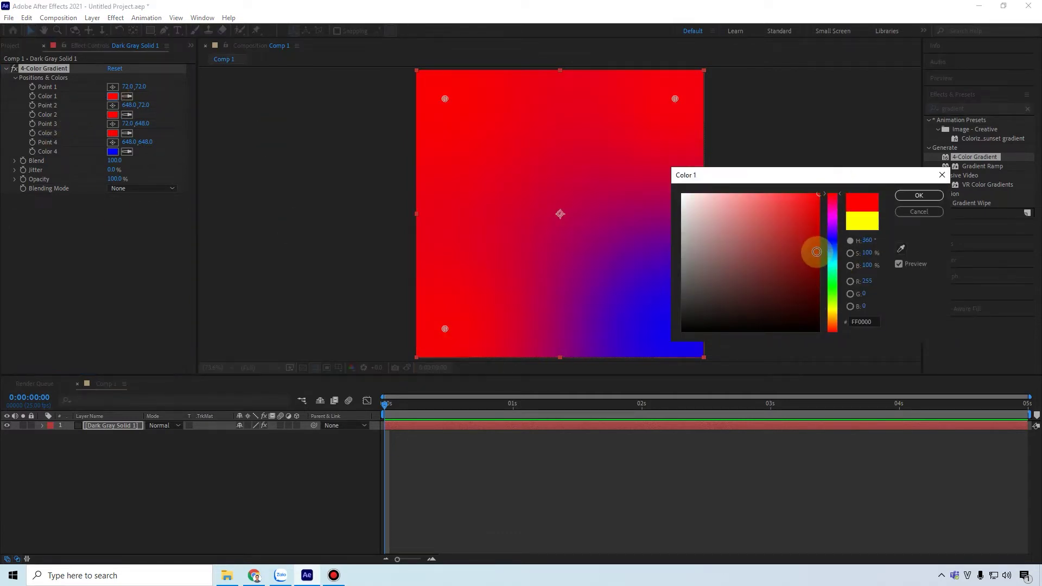
left_click(817, 251)
left_click(908, 197)
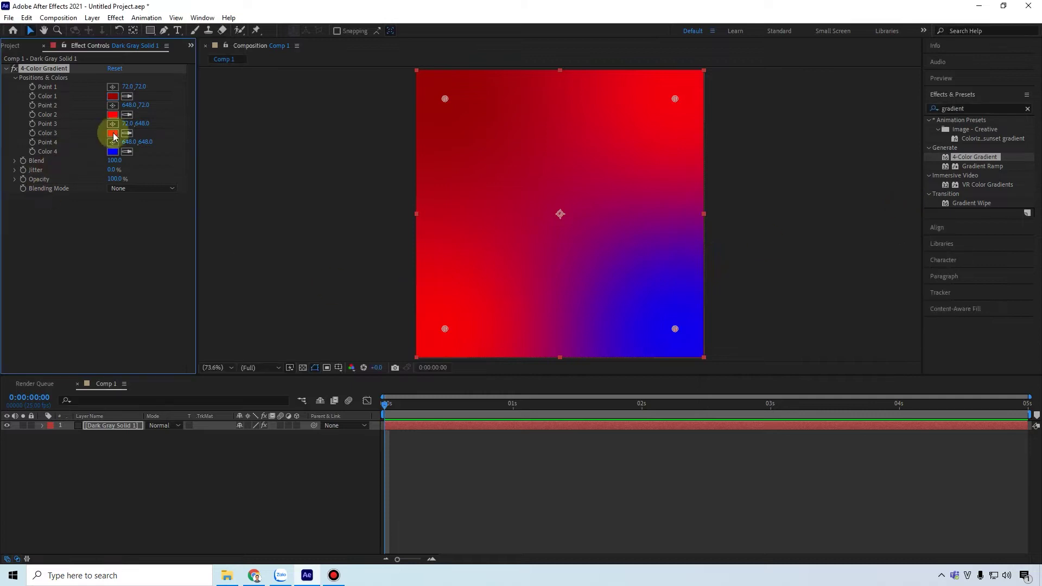
left_click(113, 152)
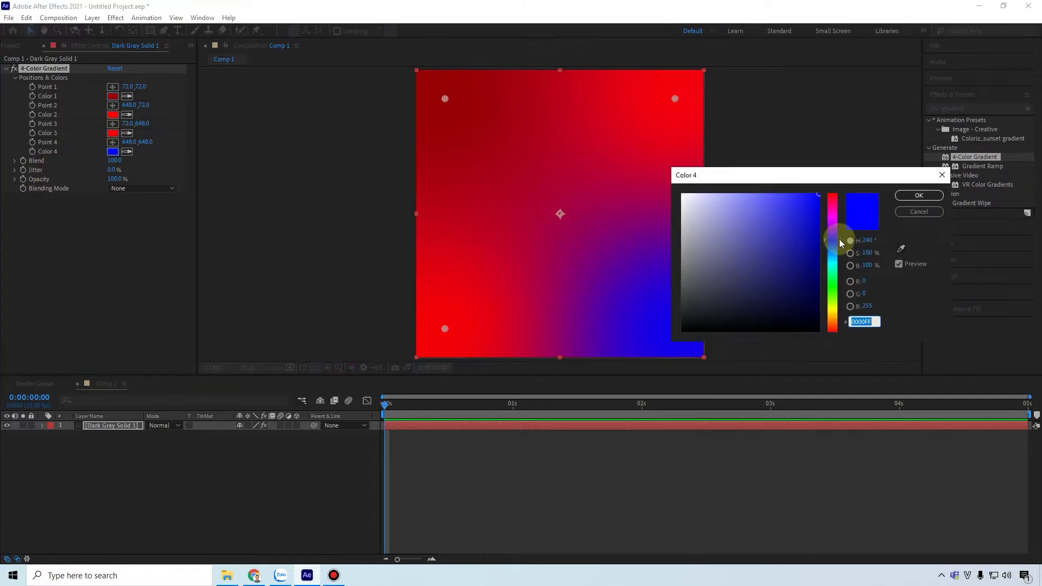
left_click(834, 195)
left_click(819, 280)
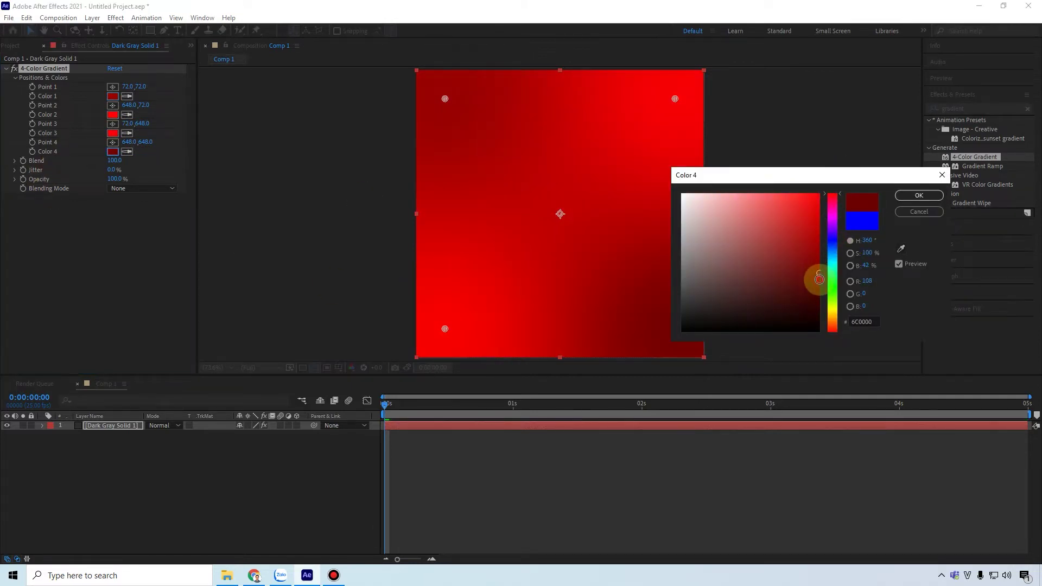
left_click(899, 197)
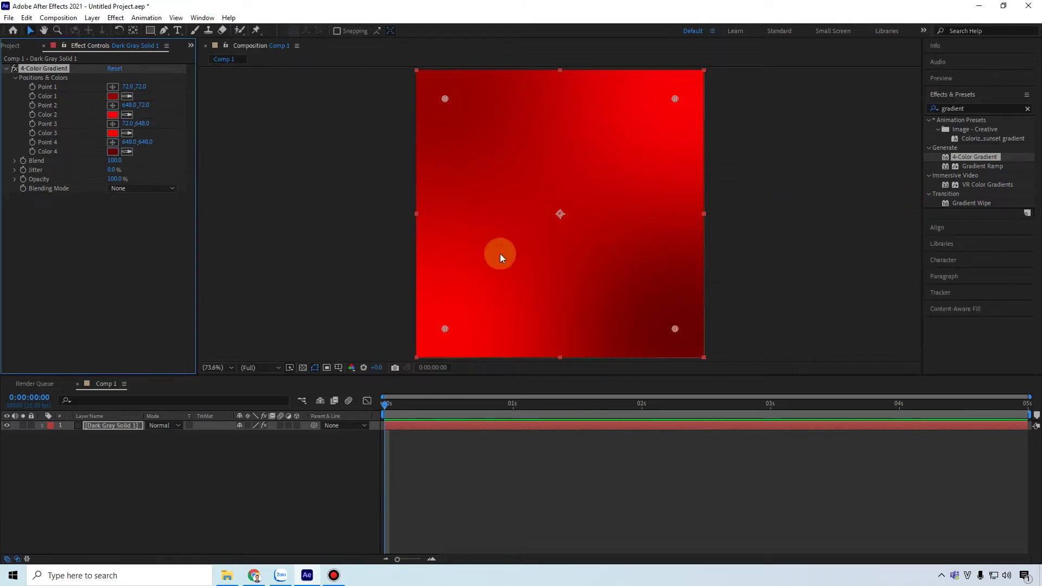
Reveal the solid layer's Scale property and add a 100% Scale keyframe at frame 2
left_click(215, 436)
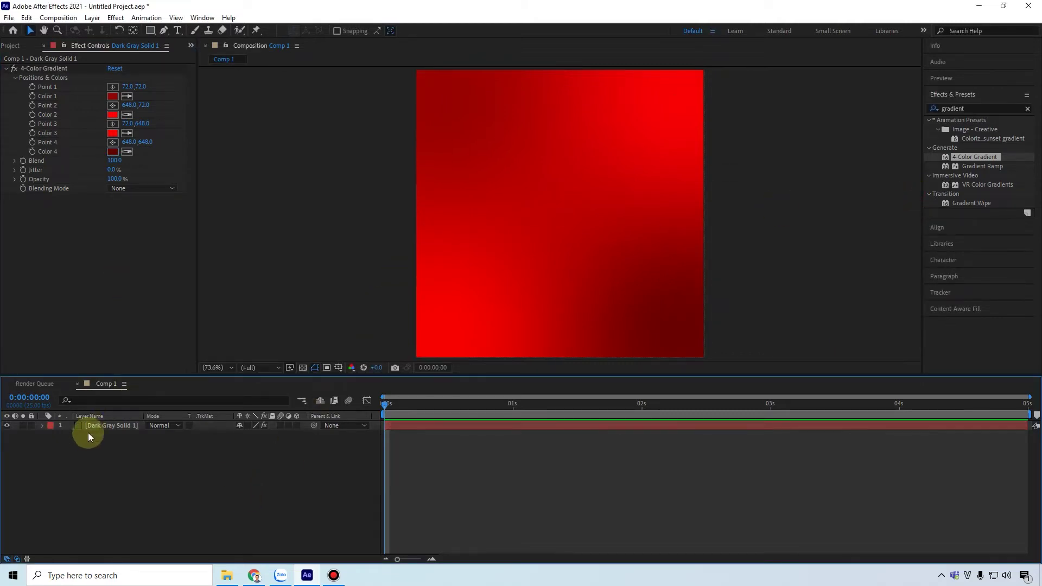
left_click(15, 48)
left_click(142, 452)
left_click(109, 426)
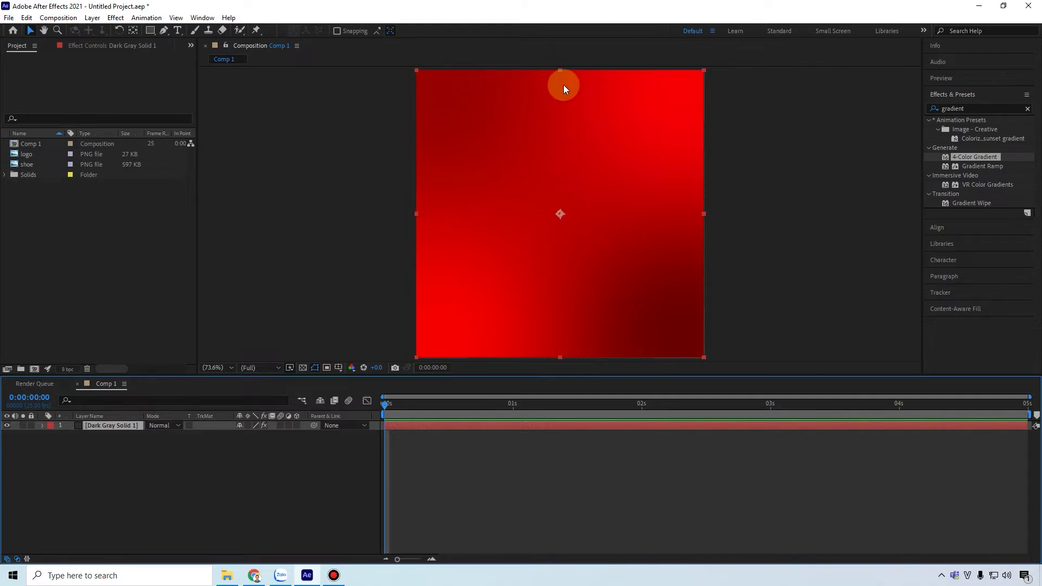
key("s")
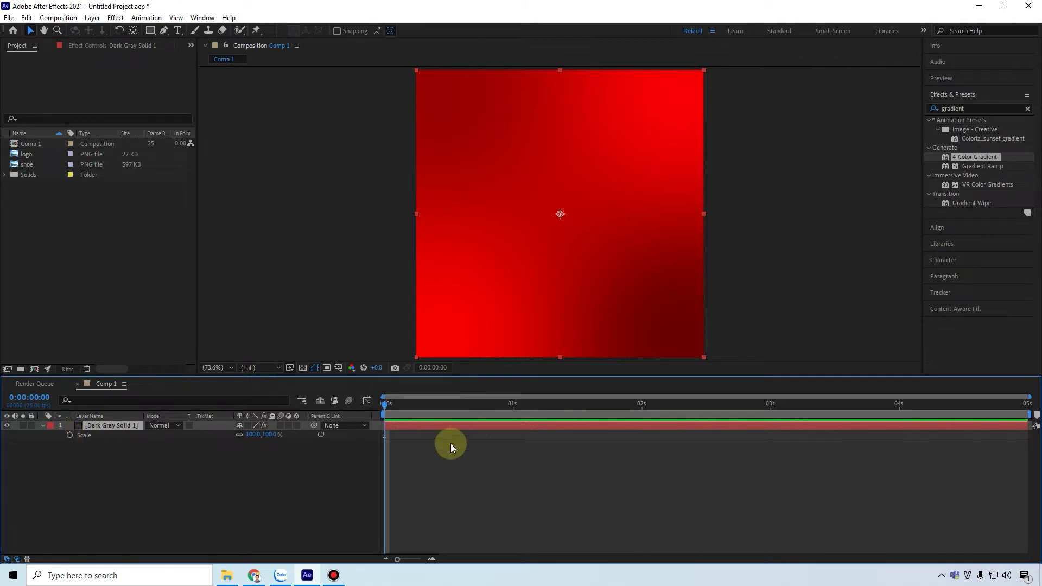
scroll(441, 448, "up", 5)
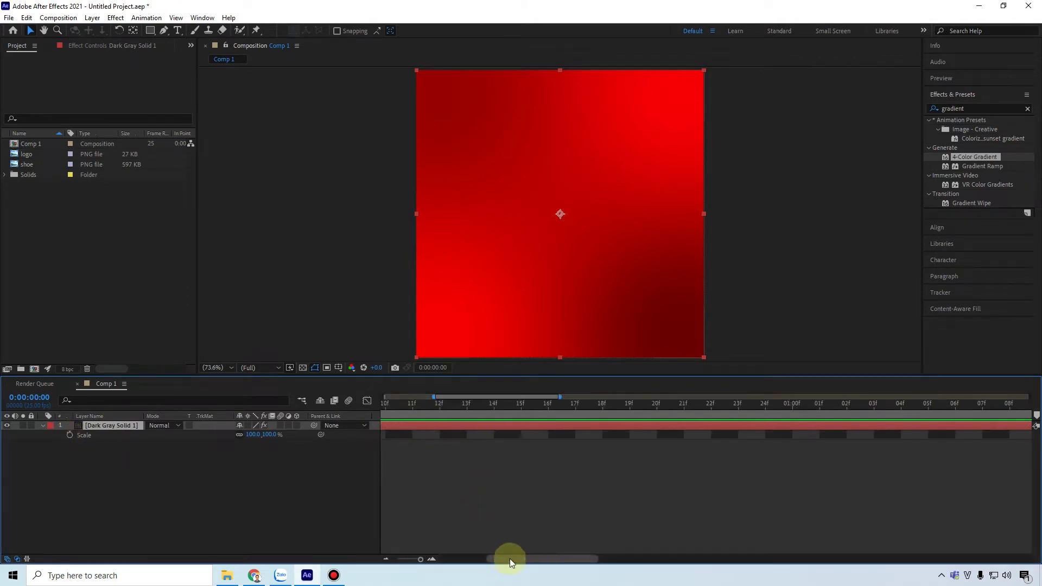
left_click_drag(510, 558, 365, 558)
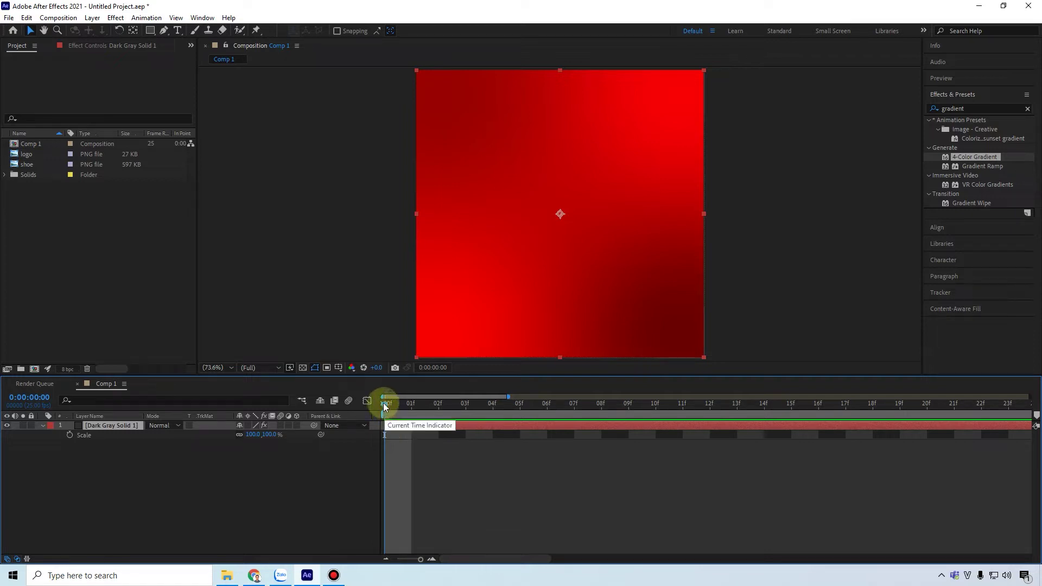
left_click(470, 408)
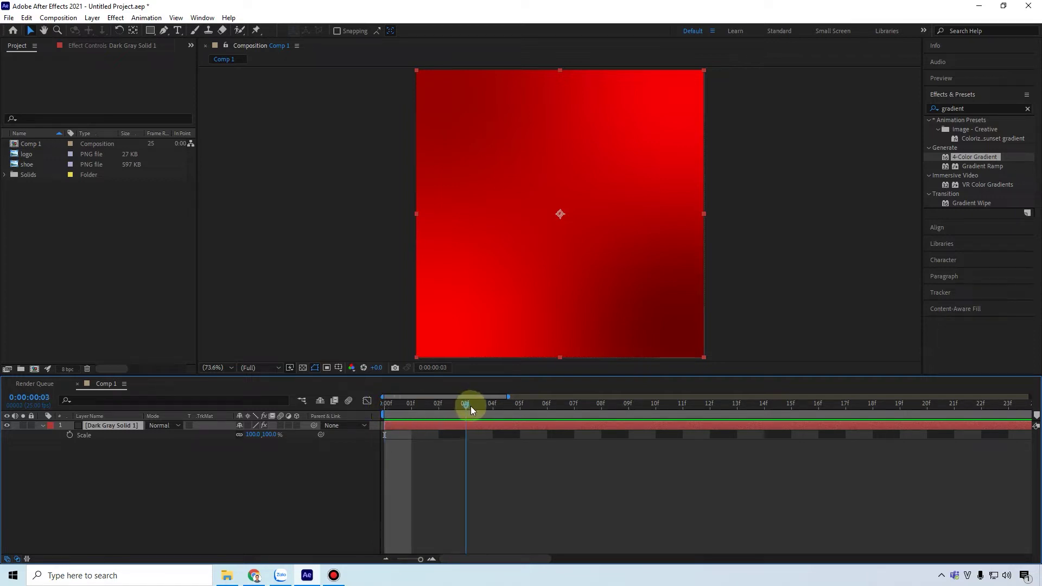
left_click(438, 406)
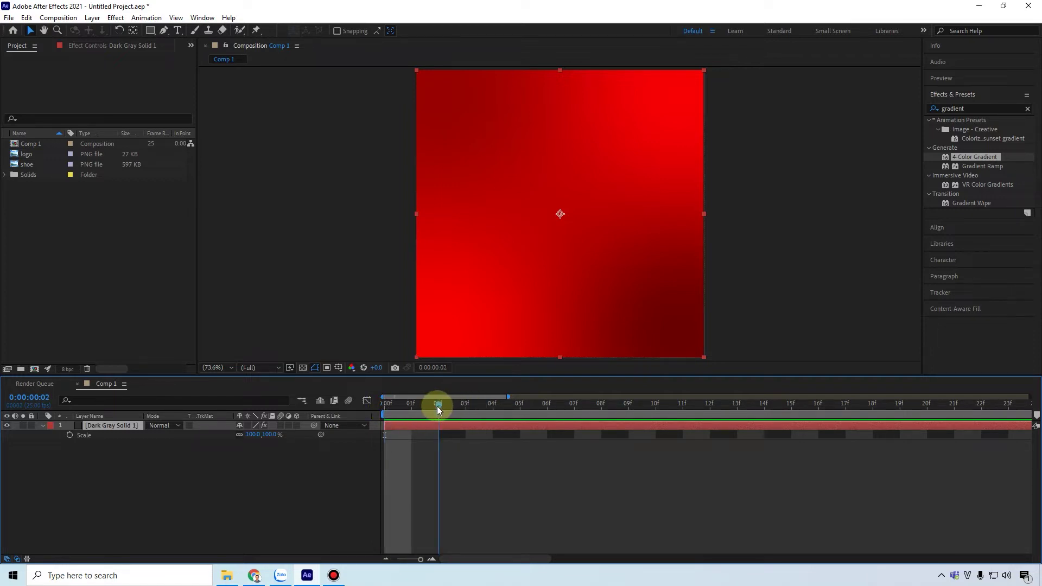
left_click(70, 435)
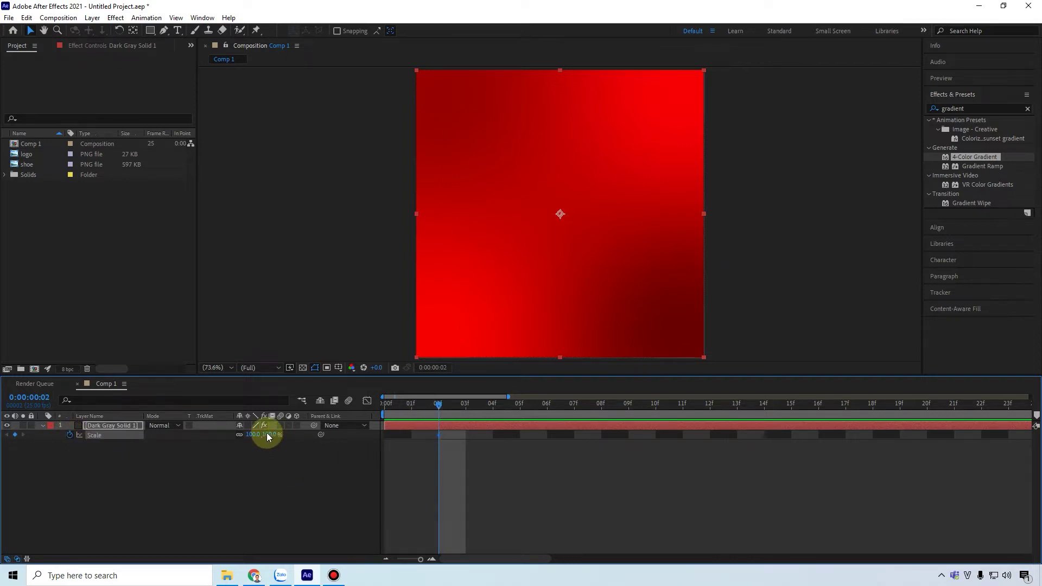
At frame 0, unlink the solid layer's Scale proportions and set its vertical scale to 0%
left_click_drag(434, 404, 386, 404)
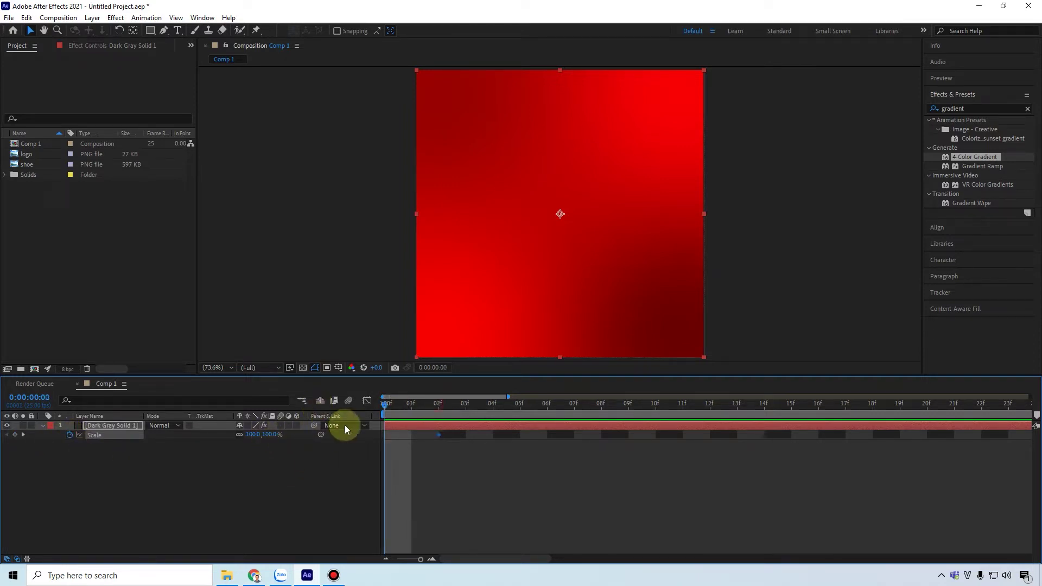
left_click_drag(253, 437, 218, 447)
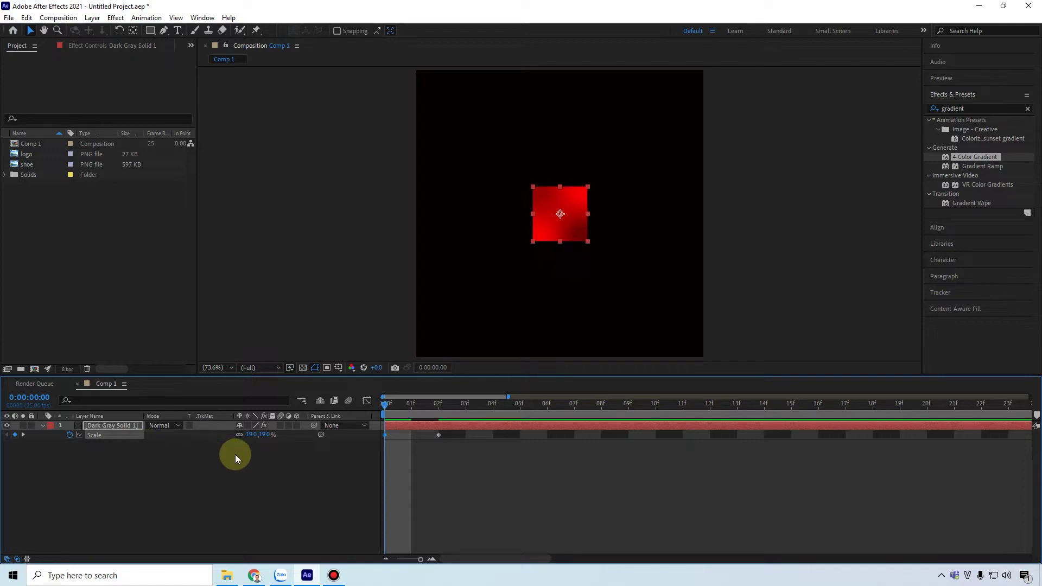
key("ctrl+z")
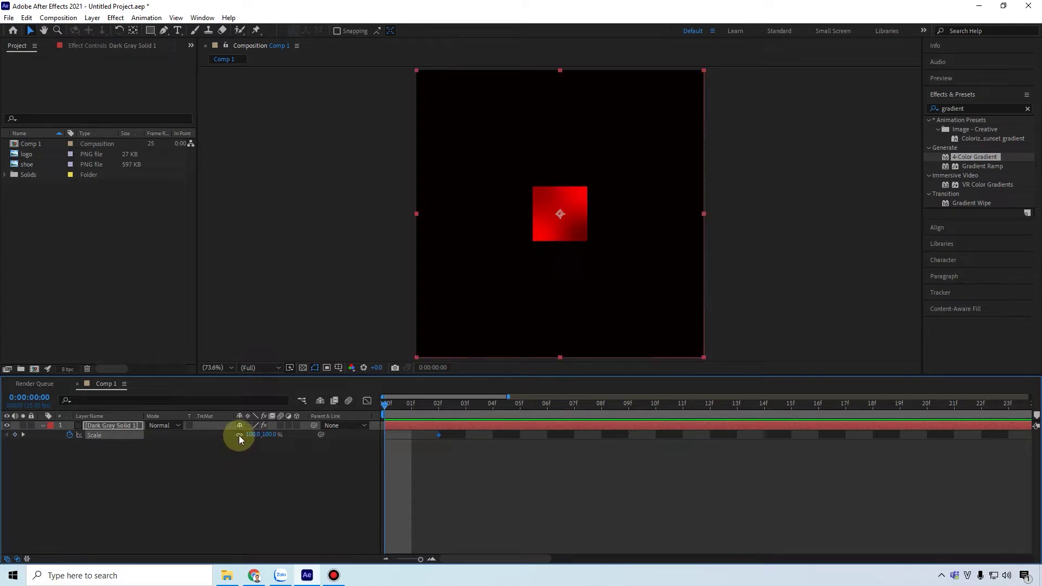
left_click_drag(270, 438, 200, 433)
left_click(275, 435)
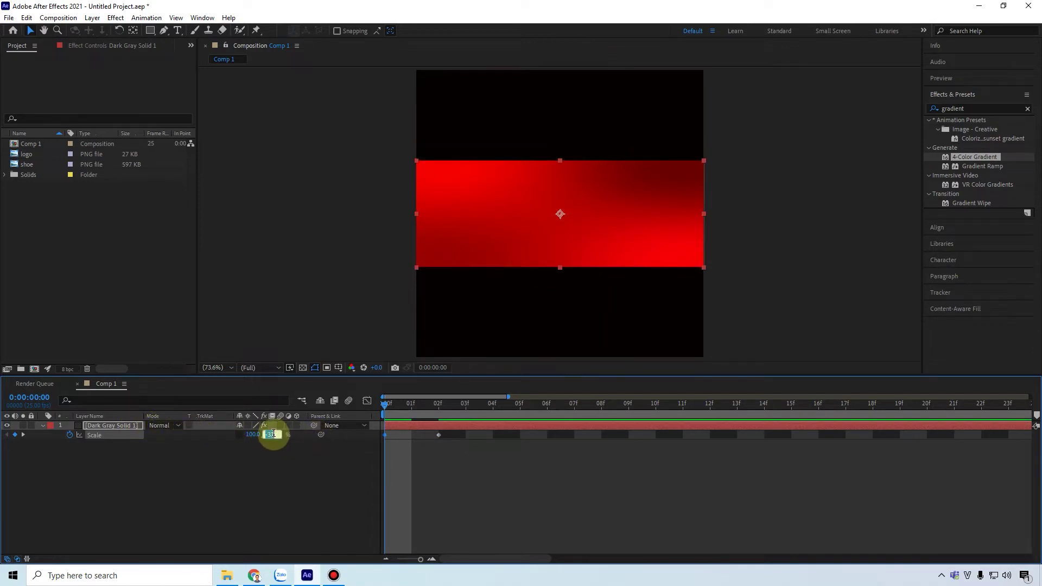
type("0")
key("Return")
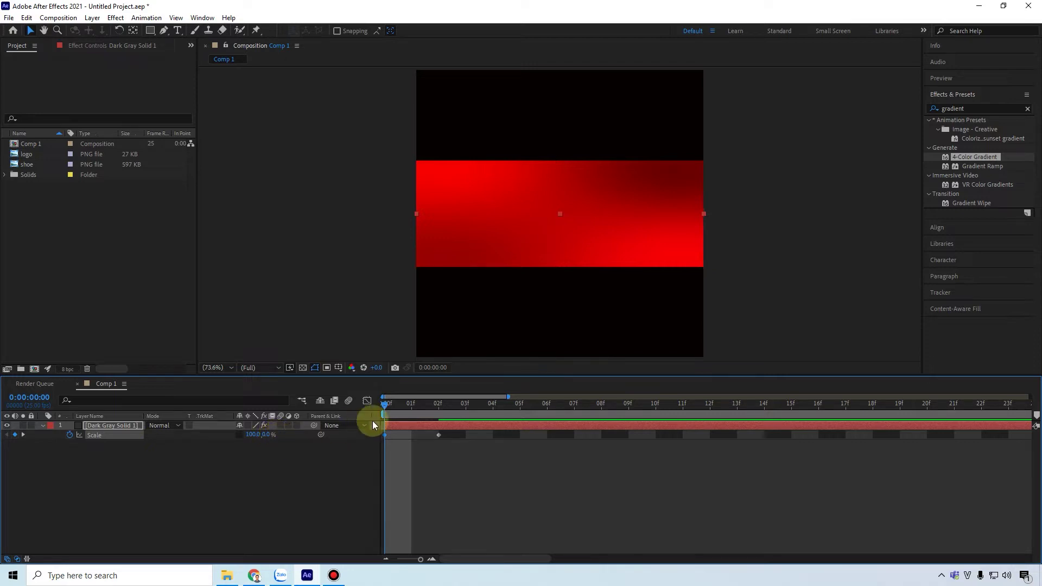
Move the solid layer's 100% Scale keyframe to frame 10, preview the opening animation and return to frame 10
left_click(399, 403)
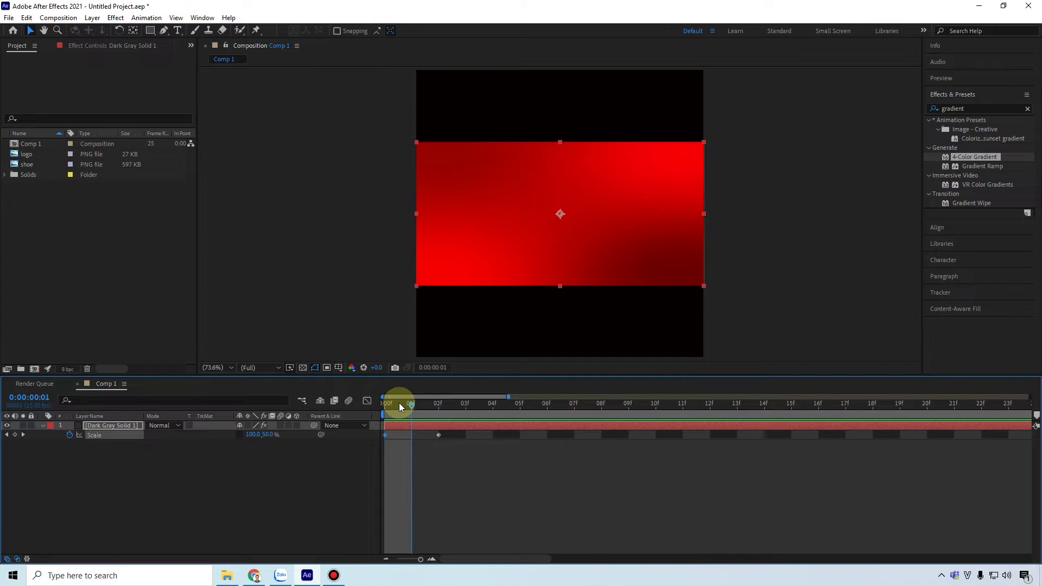
left_click_drag(412, 403, 366, 411)
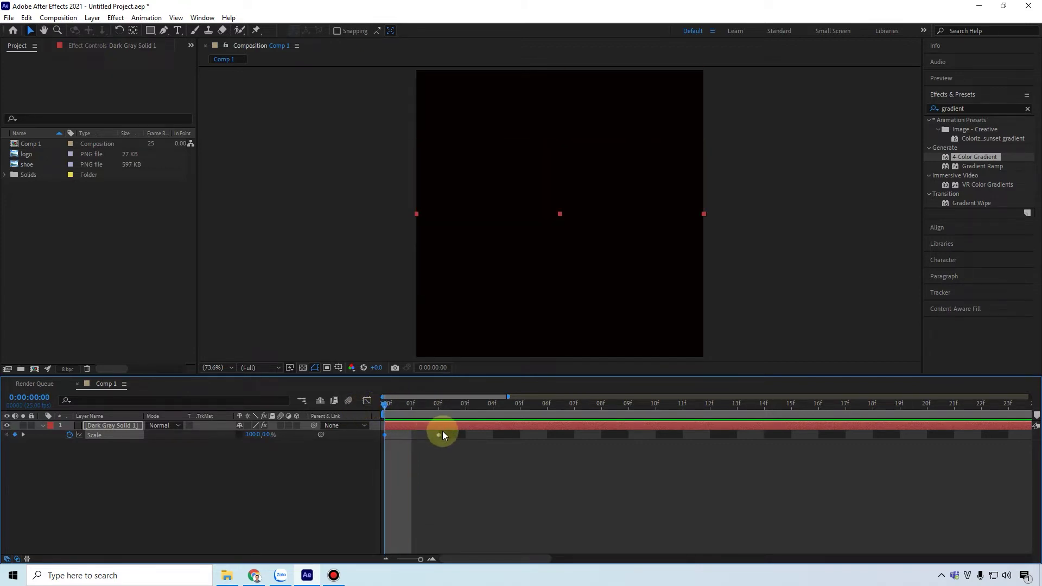
left_click_drag(519, 436, 520, 434)
key("space")
key("minus")
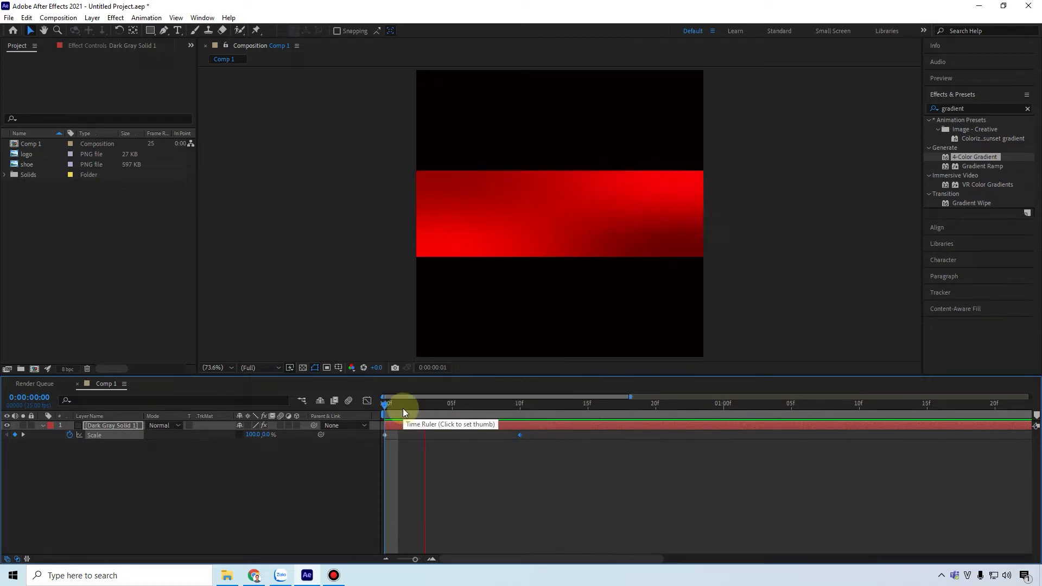
key("space")
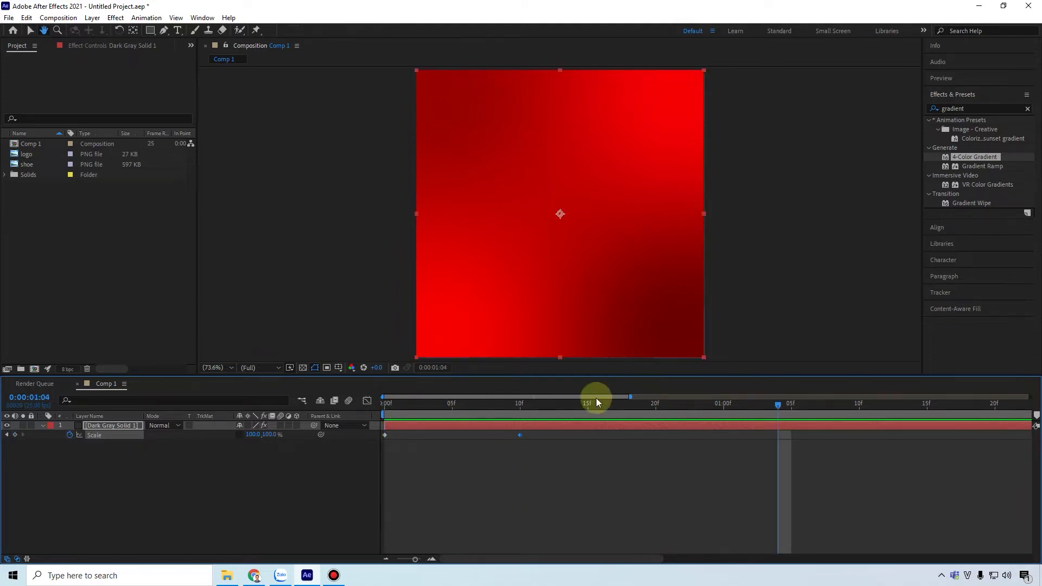
left_click_drag(791, 407, 520, 412)
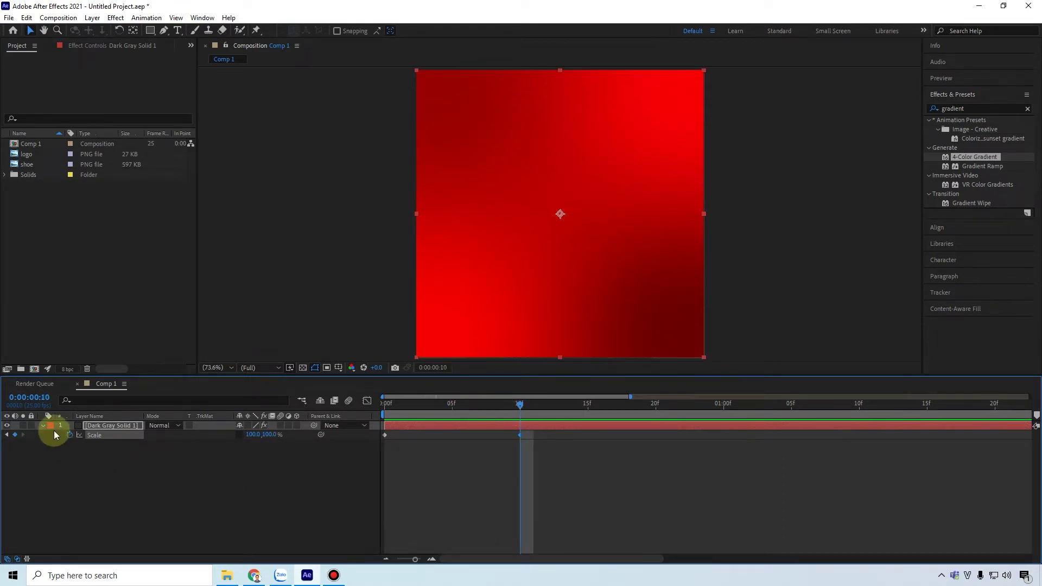
Rename the solid layer as BG and collapse its Scale property
right_click(119, 425)
left_click(156, 402)
type("BG")
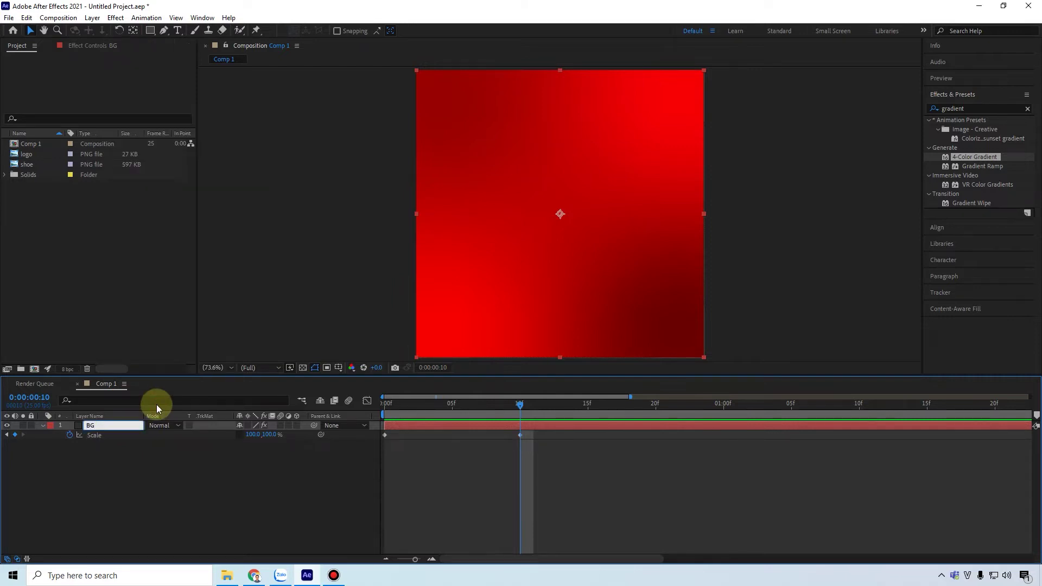
key("Return")
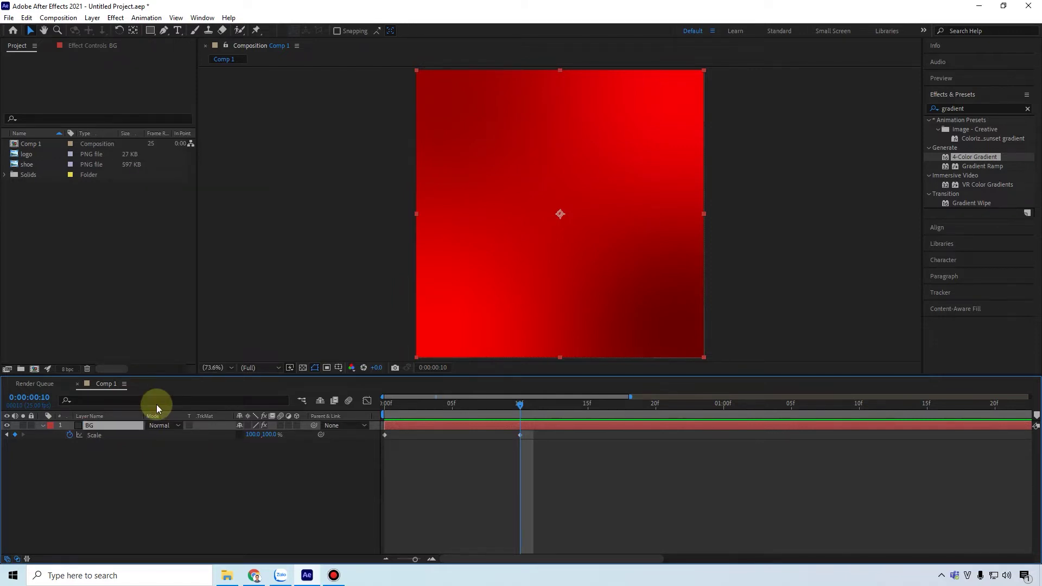
left_click(100, 473)
left_click(112, 425)
key("s")
left_click(122, 458)
Add the shoe image above the BG layer and set its scale to 80%
left_click(27, 164)
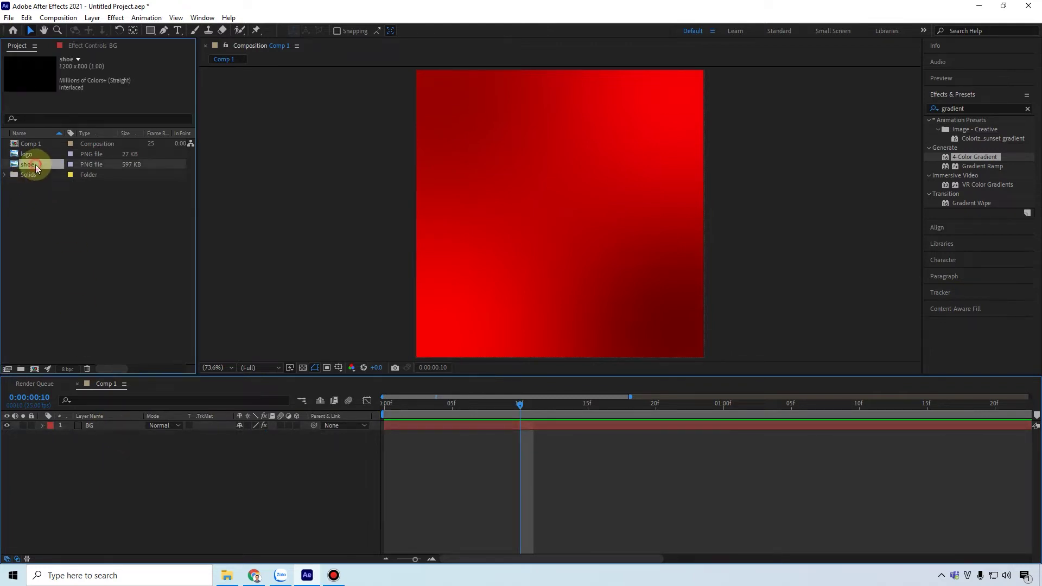
left_click_drag(30, 164, 86, 423)
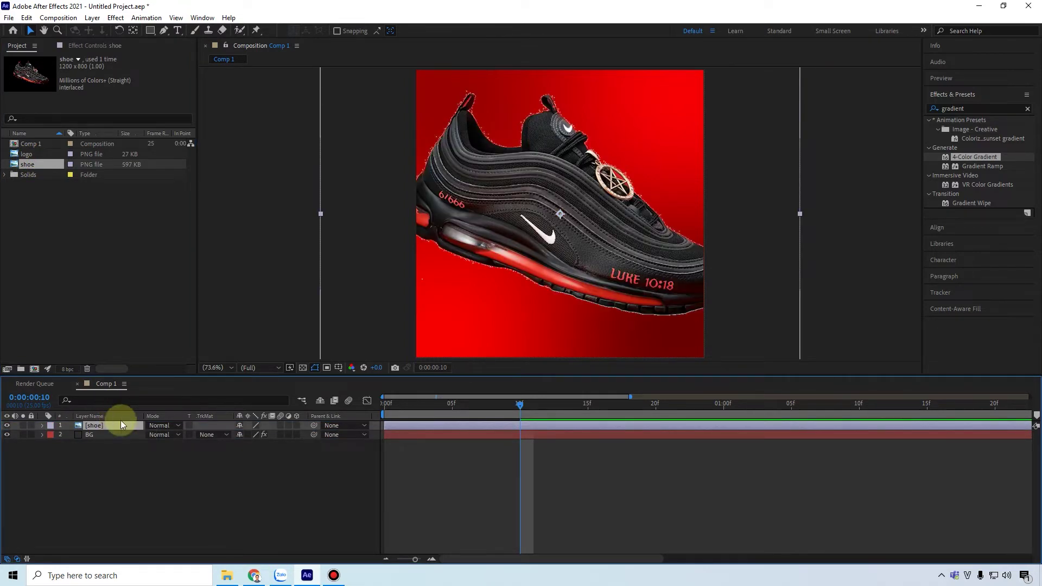
key("s")
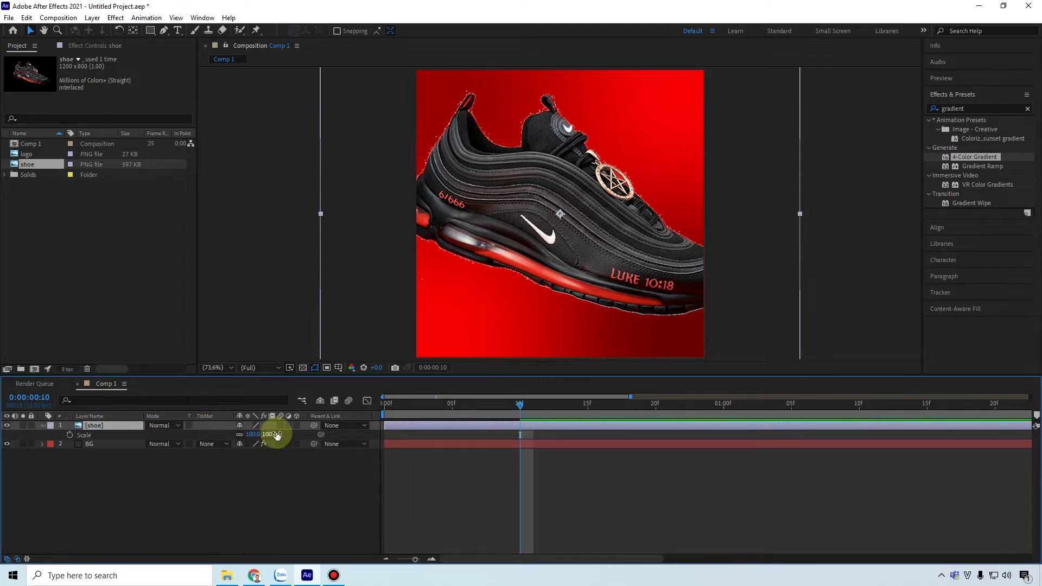
mouse_move(253, 434)
left_mouse_down()
mouse_move(268, 435)
mouse_move(252, 435)
left_mouse_up()
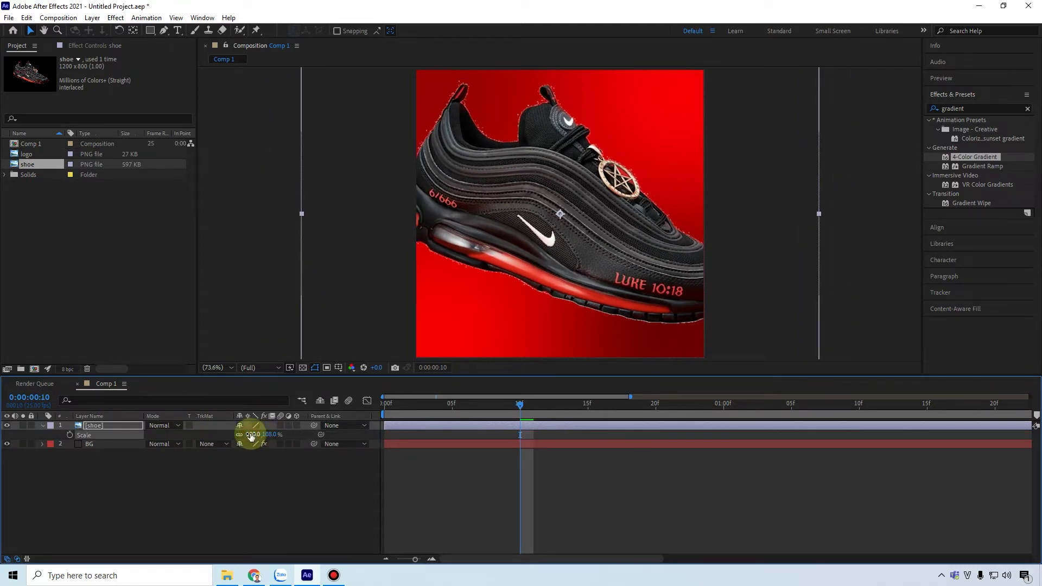
left_click(301, 432)
type("80")
key("Return")
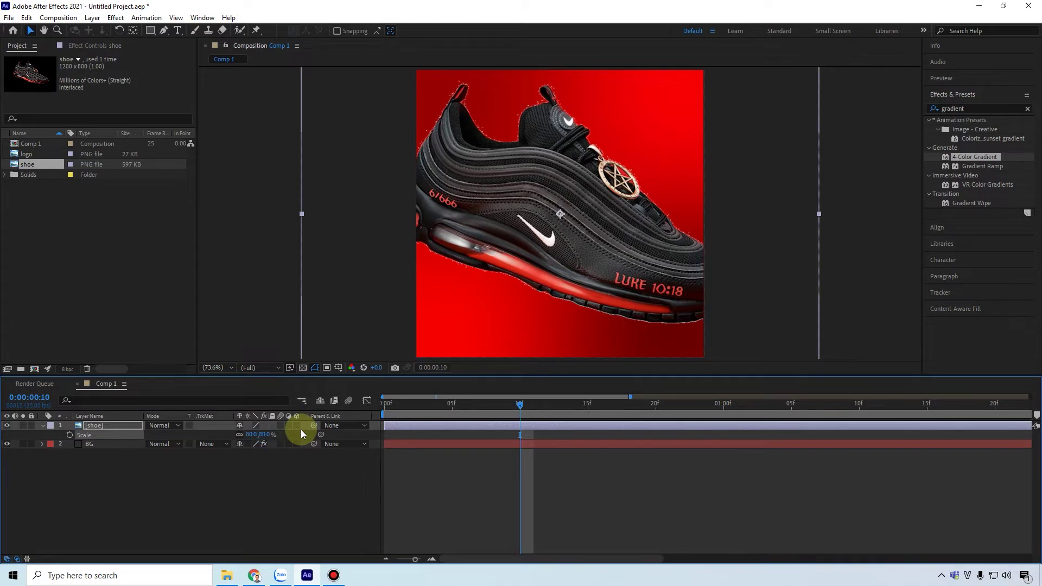
Reduce the shoe layer's scale to 70% and then 60%, and collapse its Scale property
left_click(253, 435)
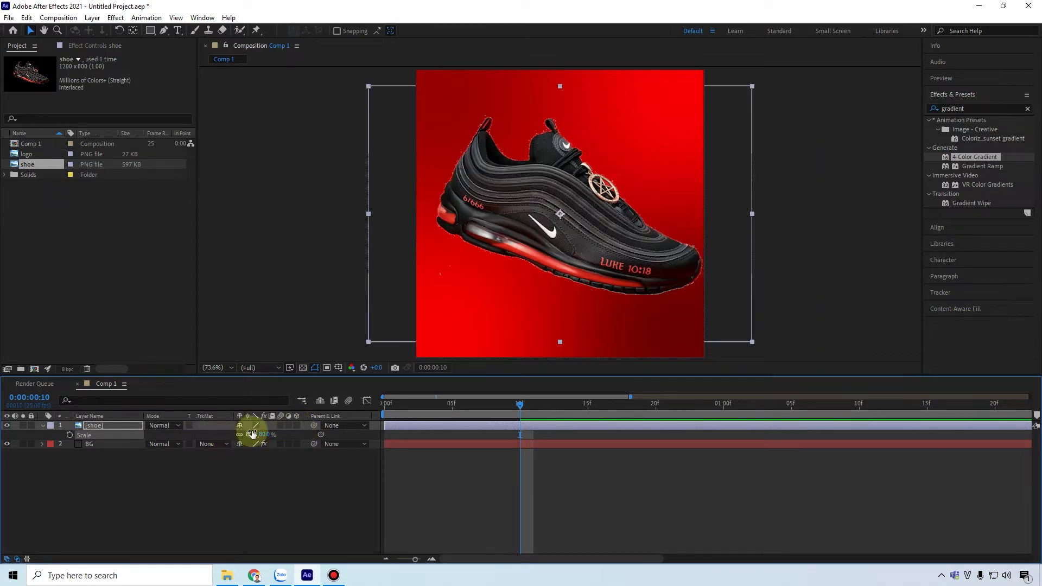
type("70")
key("Return")
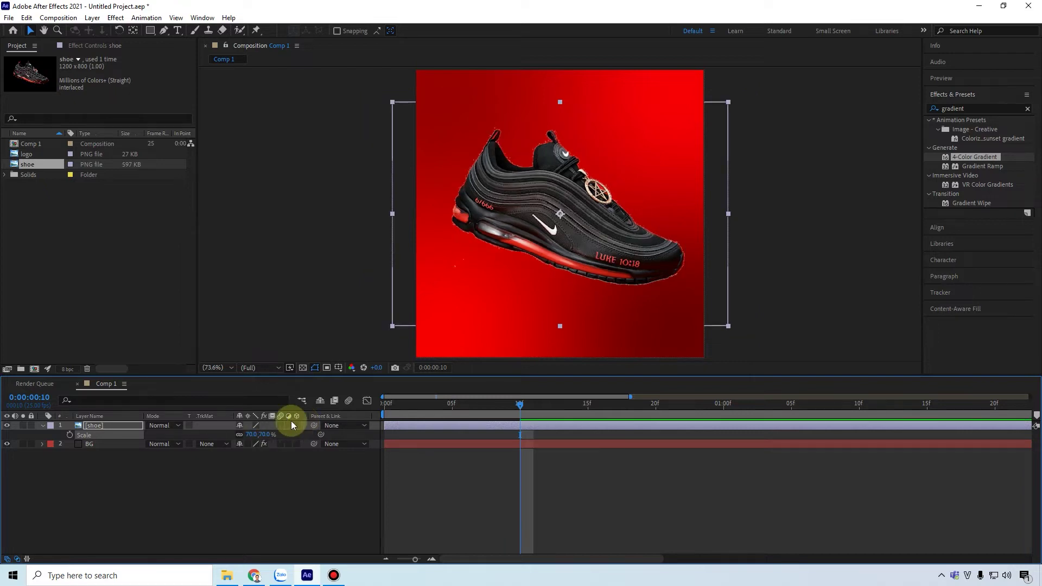
left_click(250, 430)
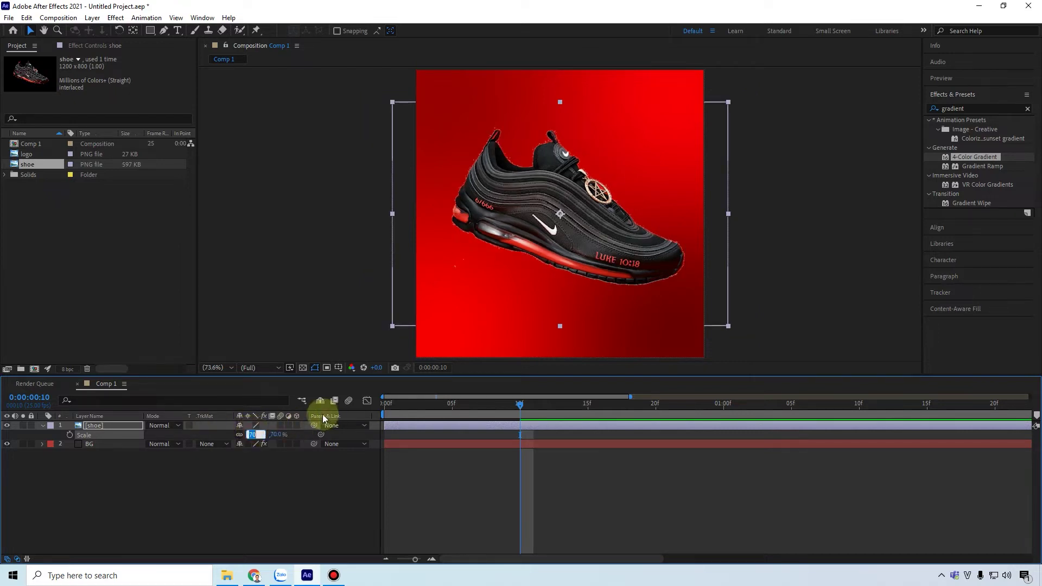
type("60")
key("Return")
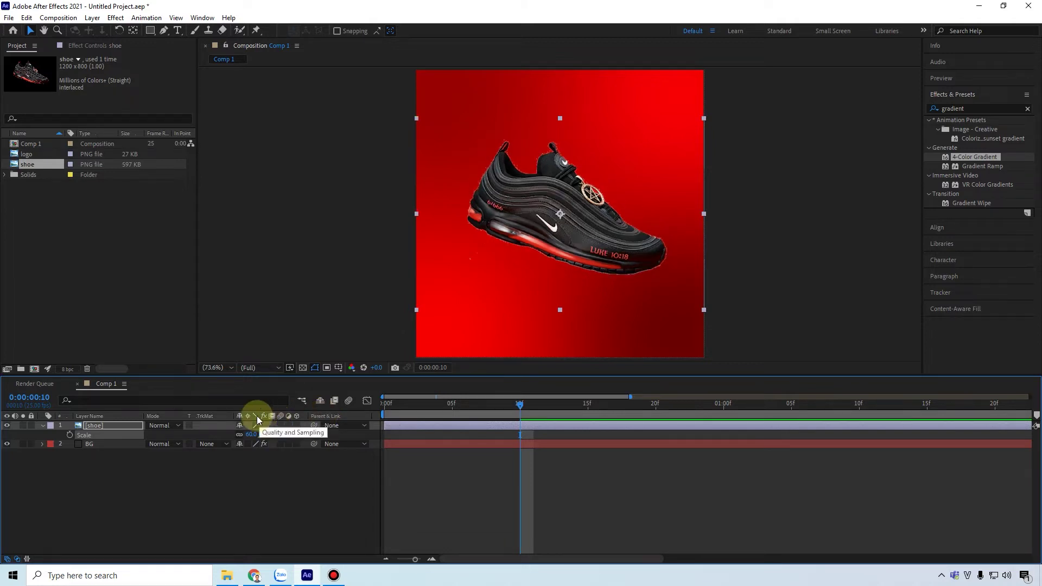
left_click(225, 493)
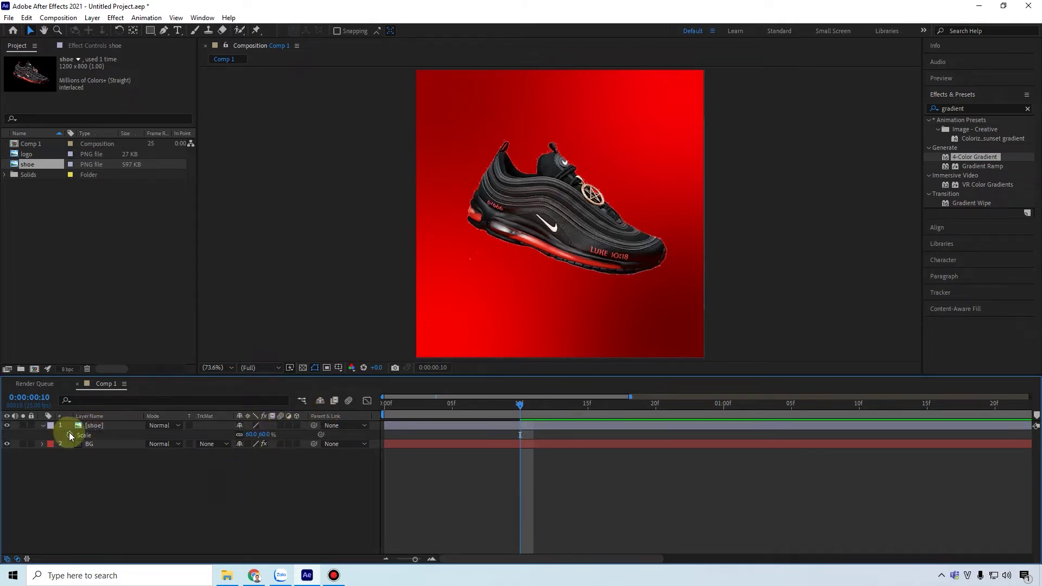
left_click(120, 426)
key("s")
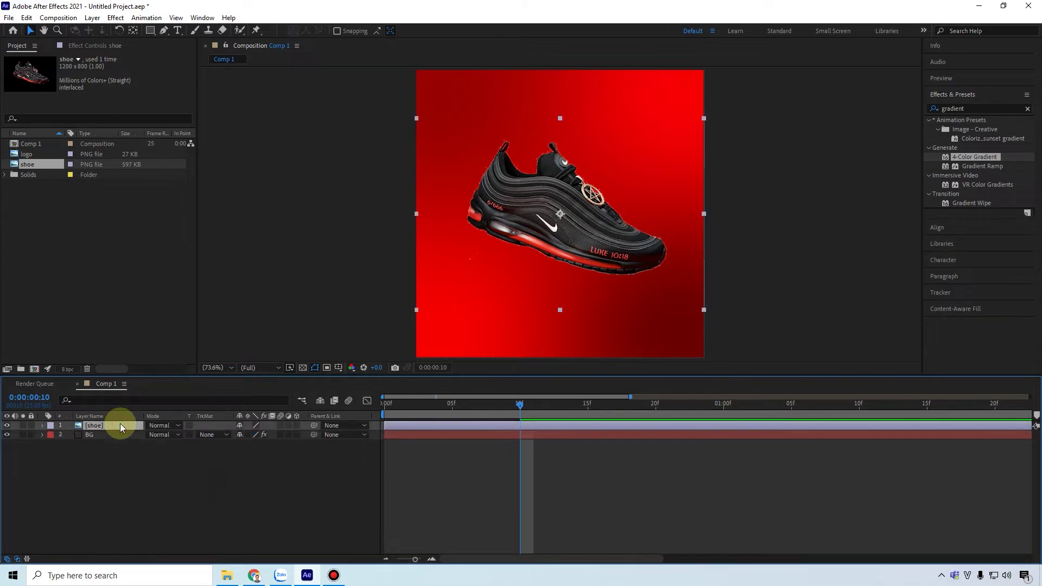
left_click(113, 467)
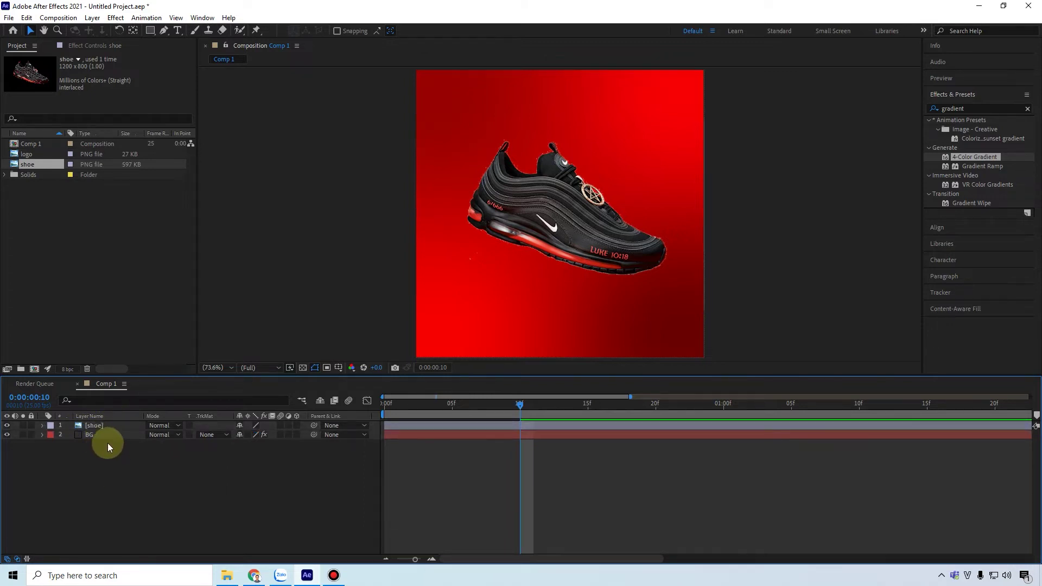
Duplicate the shoe layer and rename the lower copy as shadow
left_click(115, 426)
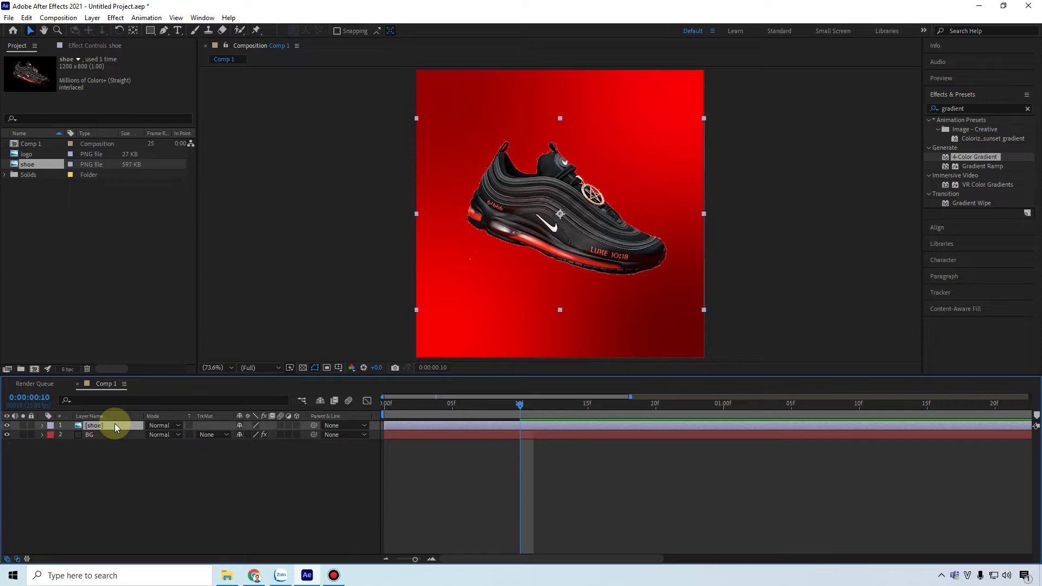
key("ctrl+d")
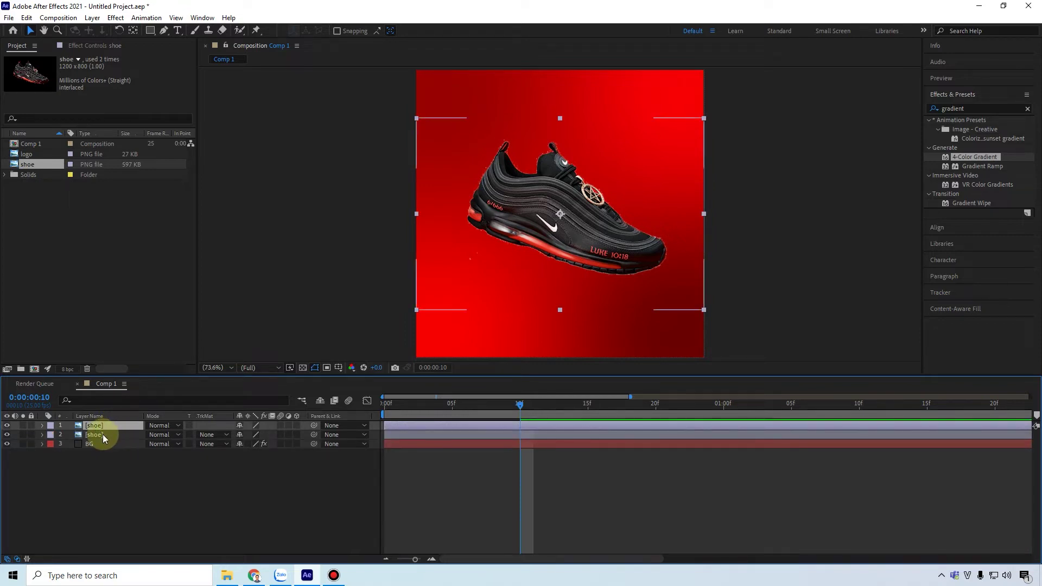
right_click(100, 425)
left_click(130, 404)
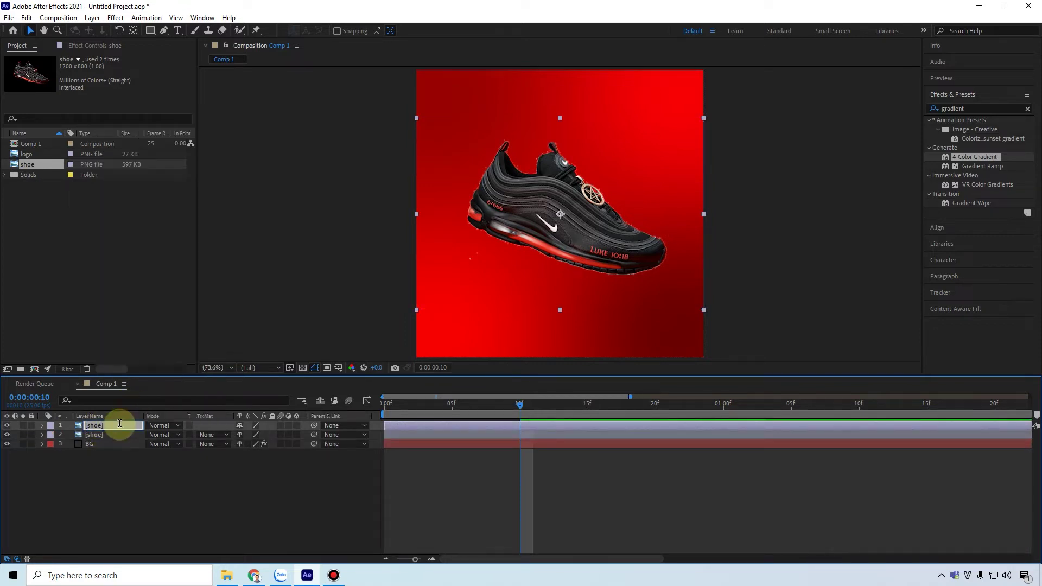
left_click(112, 435)
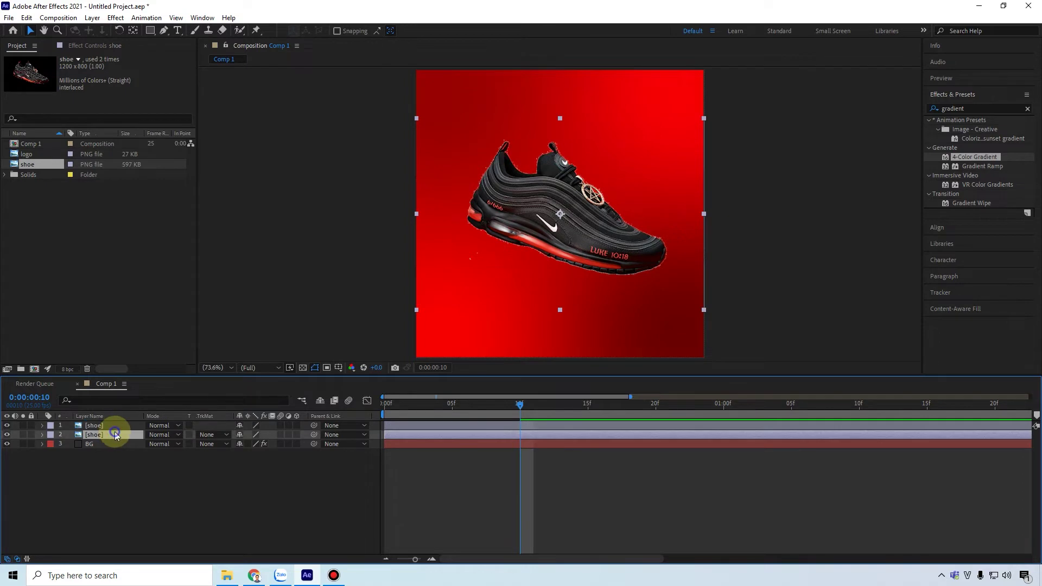
right_click(156, 408)
key("Return")
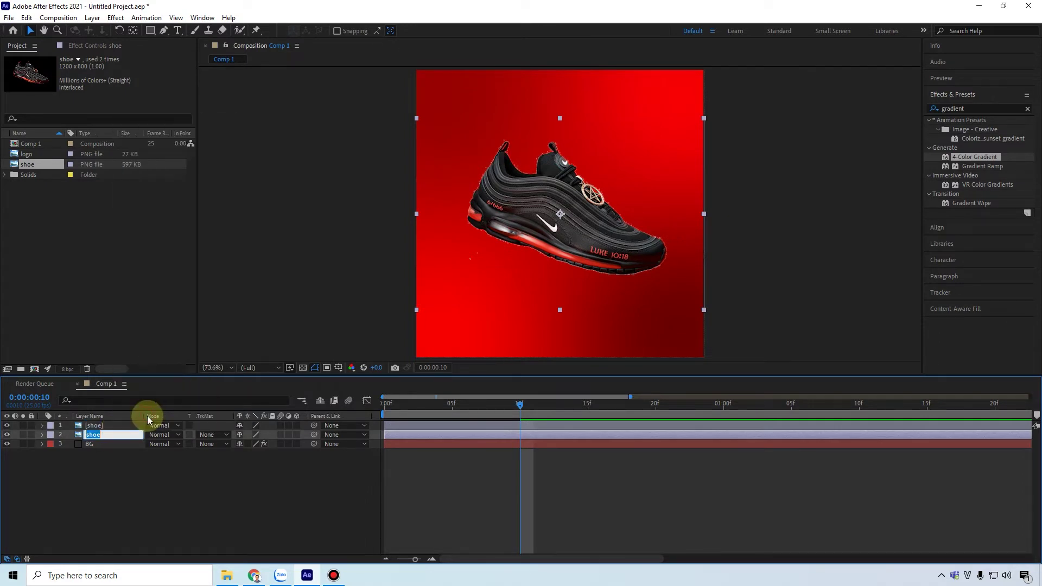
type("shadow")
key("Return")
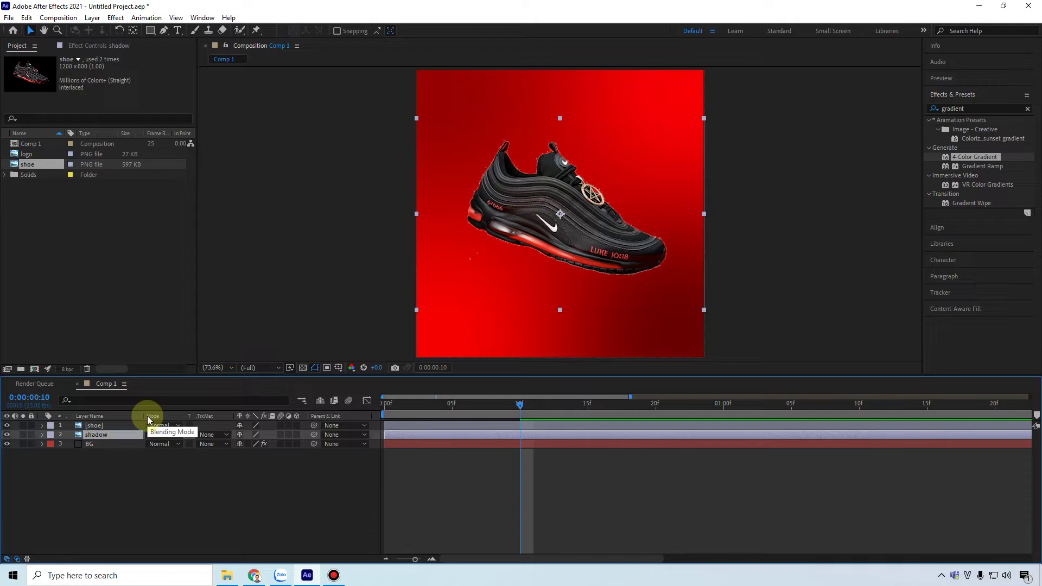
Find the Fast Box Blur effect and apply it to the shadow layer
double_click(961, 109)
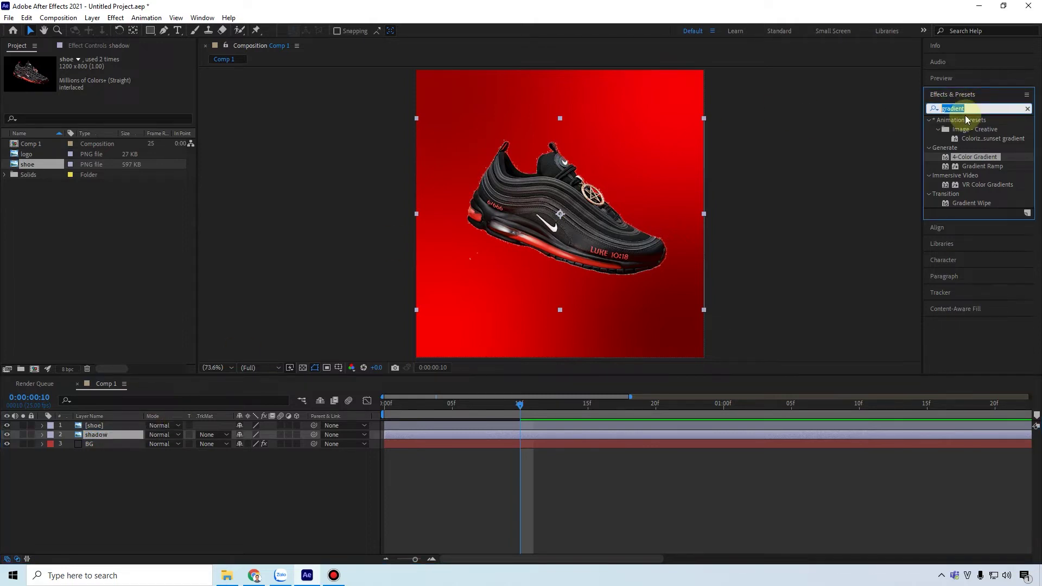
type("blur")
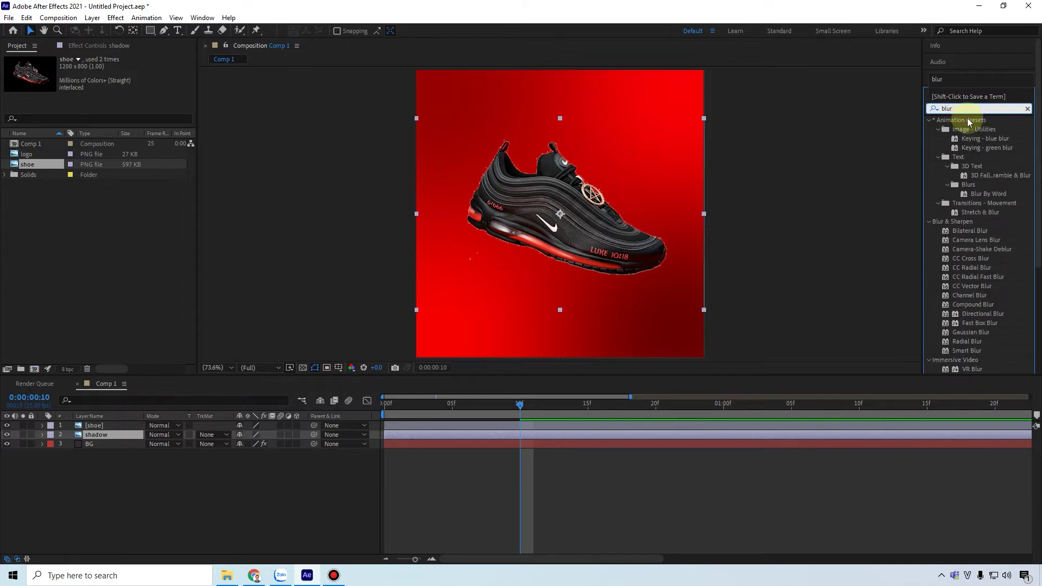
scroll(981, 274, "down", 3)
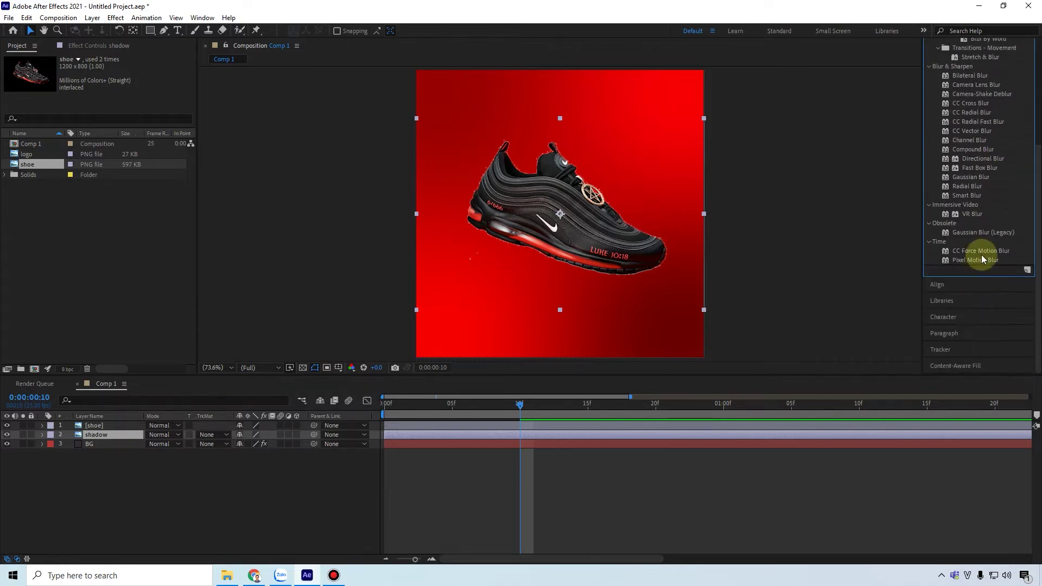
scroll(982, 255, "up", 3)
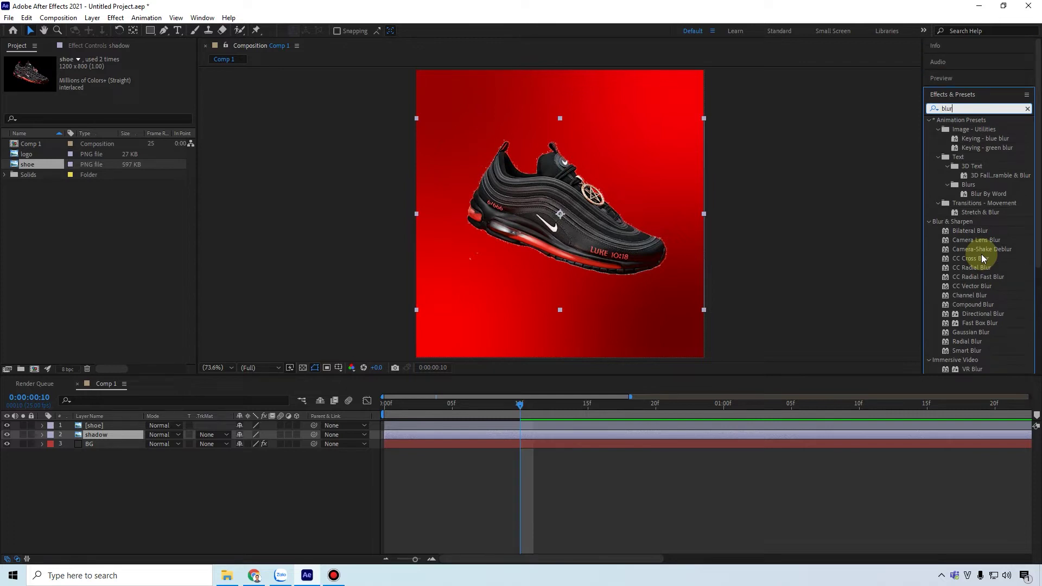
double_click(956, 108)
type("fst")
key("BackSpace")
key("BackSpace")
type("ast")
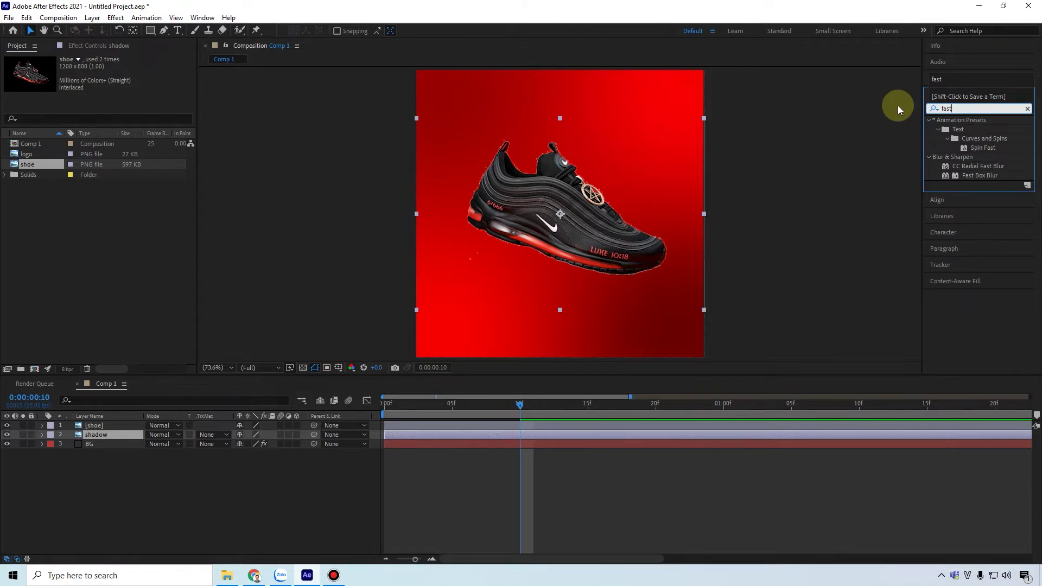
left_click(980, 176)
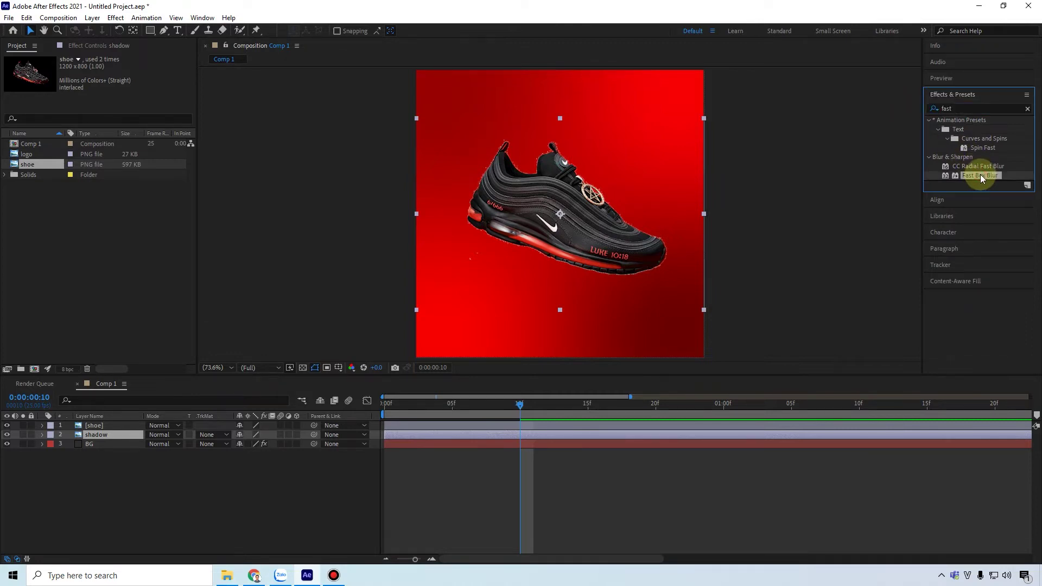
left_click_drag(981, 179, 122, 433)
Hide the shoe layer, set the shadow layer's Fast Box Blur radius to 20, and show the shoe again
left_click(7, 429)
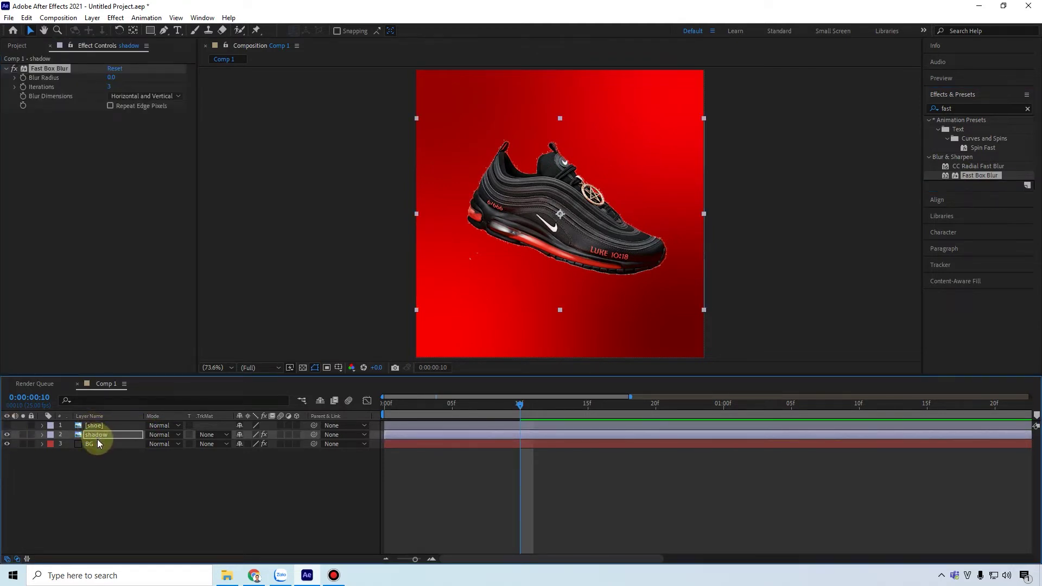
left_click(38, 87)
left_click_drag(111, 77, 124, 73)
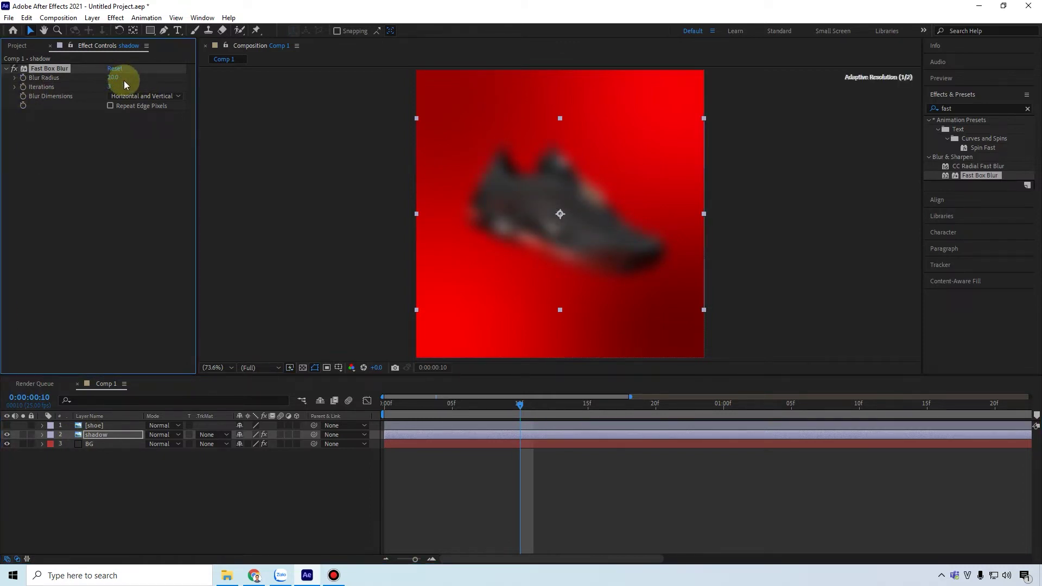
left_click(16, 429)
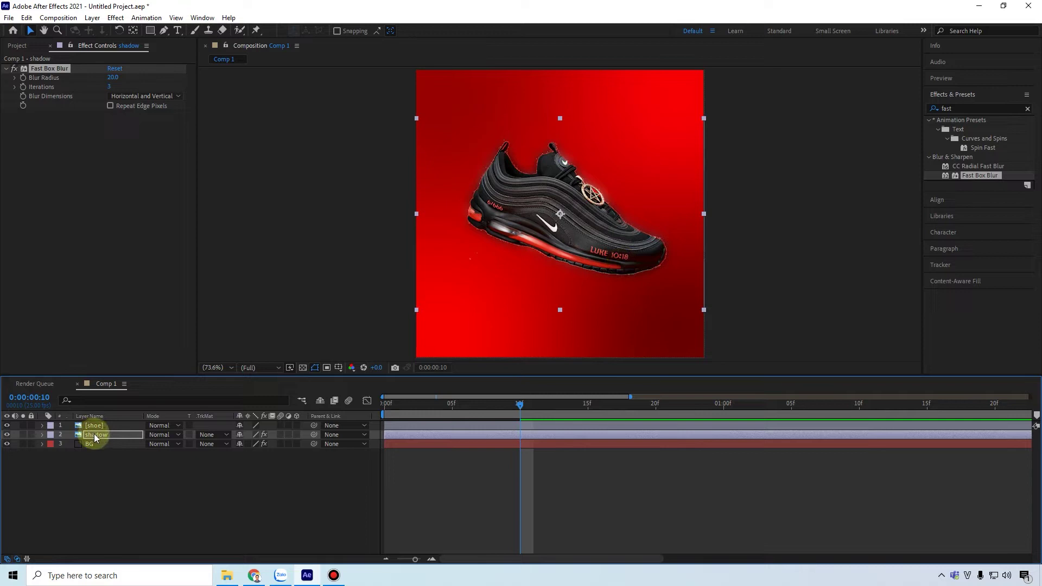
Reveal the shadow layer's Position and offset it down and to the left of the shoe, to about 334, 379
key("p")
left_click(65, 446)
mouse_move(244, 443)
left_mouse_down()
mouse_move(280, 445)
mouse_move(228, 447)
left_mouse_up()
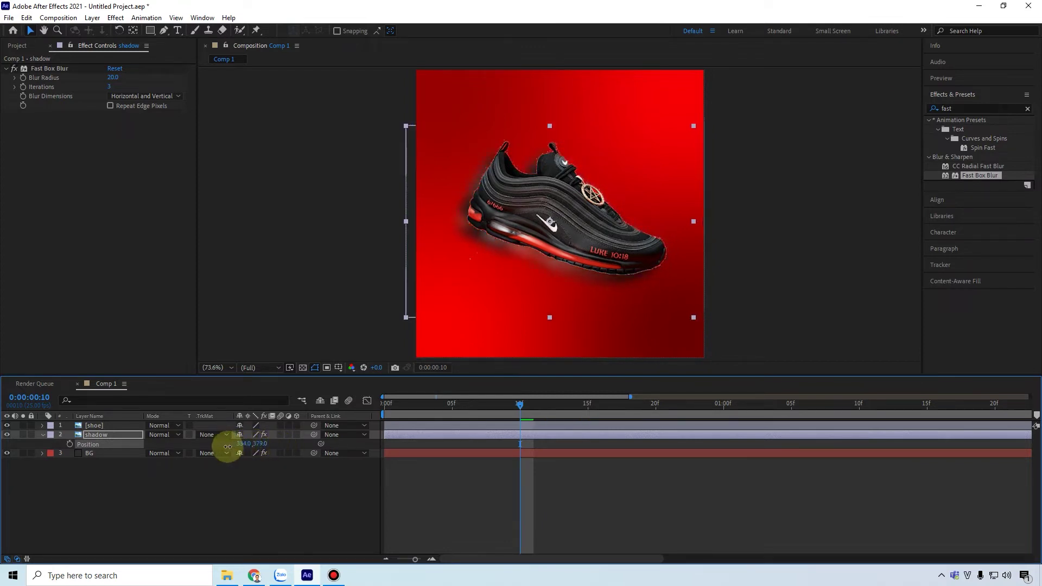
Collapse the shadow layer's properties, duplicate the shoe layer, and rename the lower copy as shoe 1
left_click(243, 484)
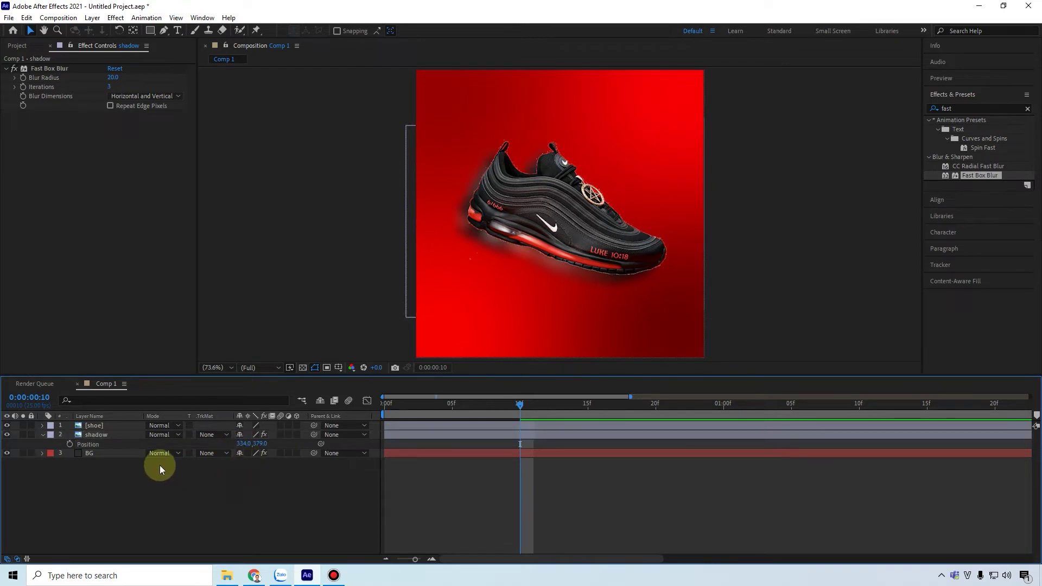
left_click(61, 436)
left_click(43, 435)
left_click(101, 426)
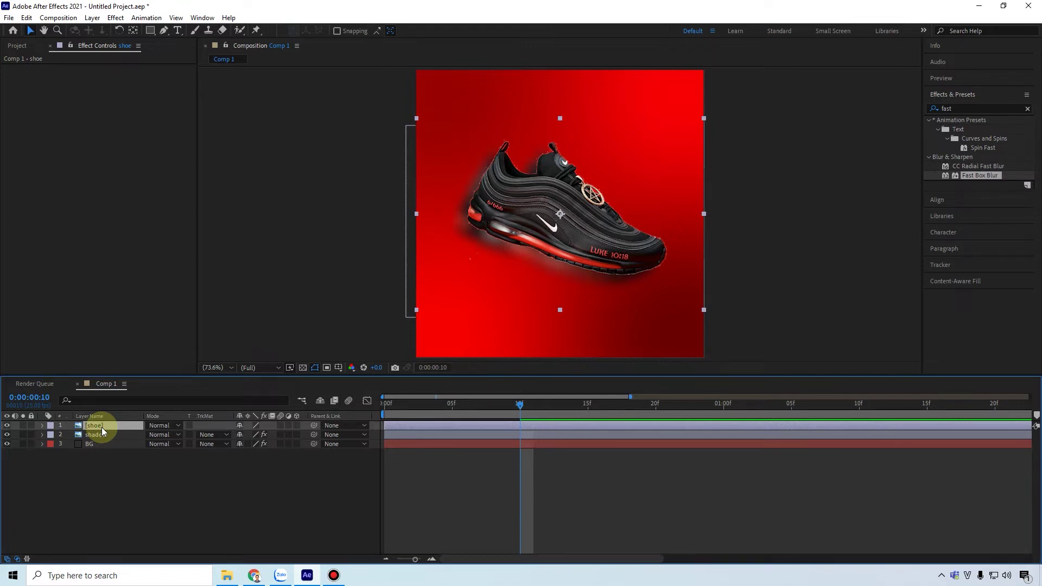
key("ctrl+d")
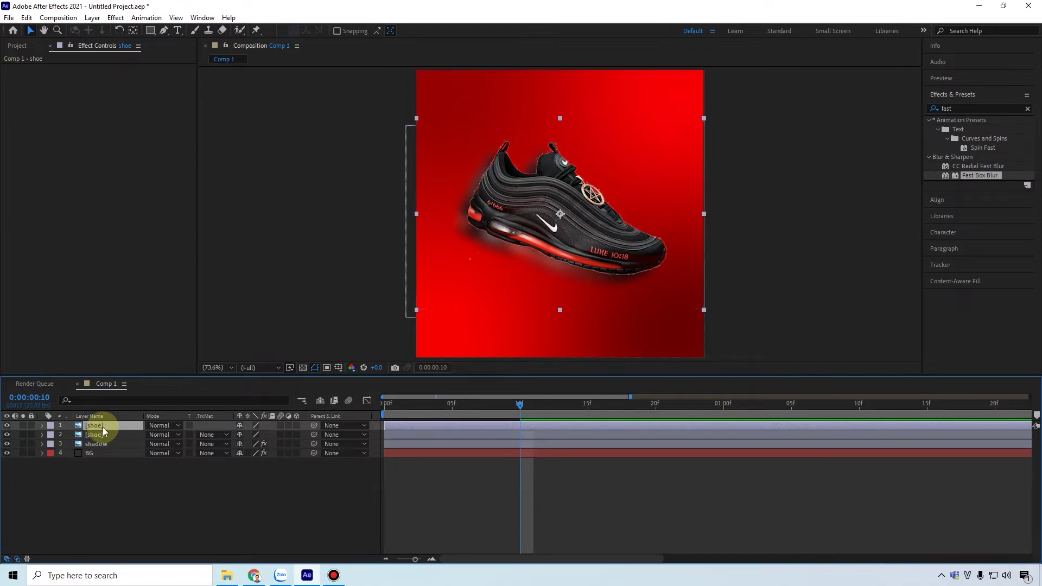
left_click(94, 436)
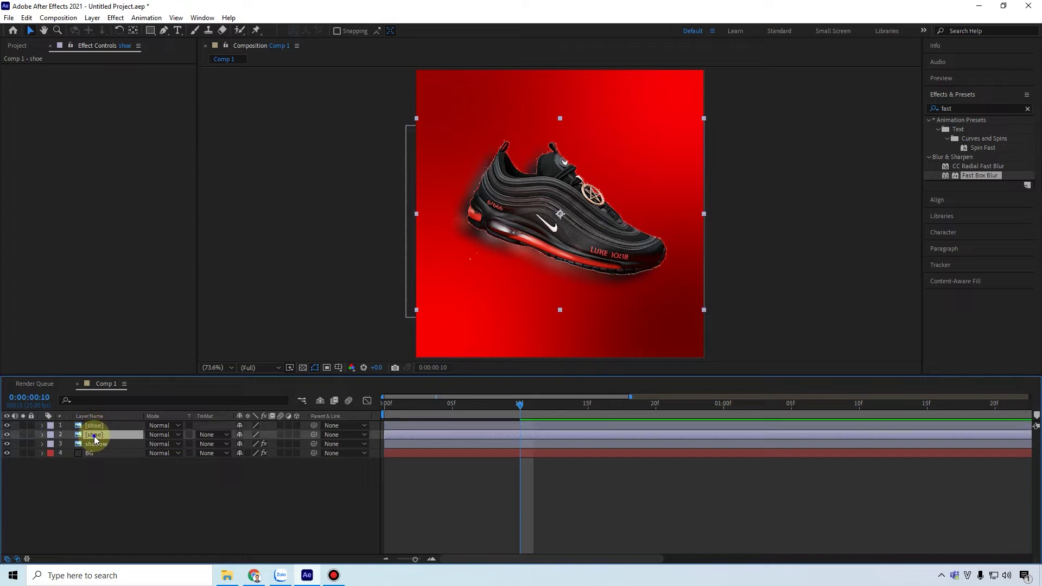
right_click(93, 437)
left_click(128, 423)
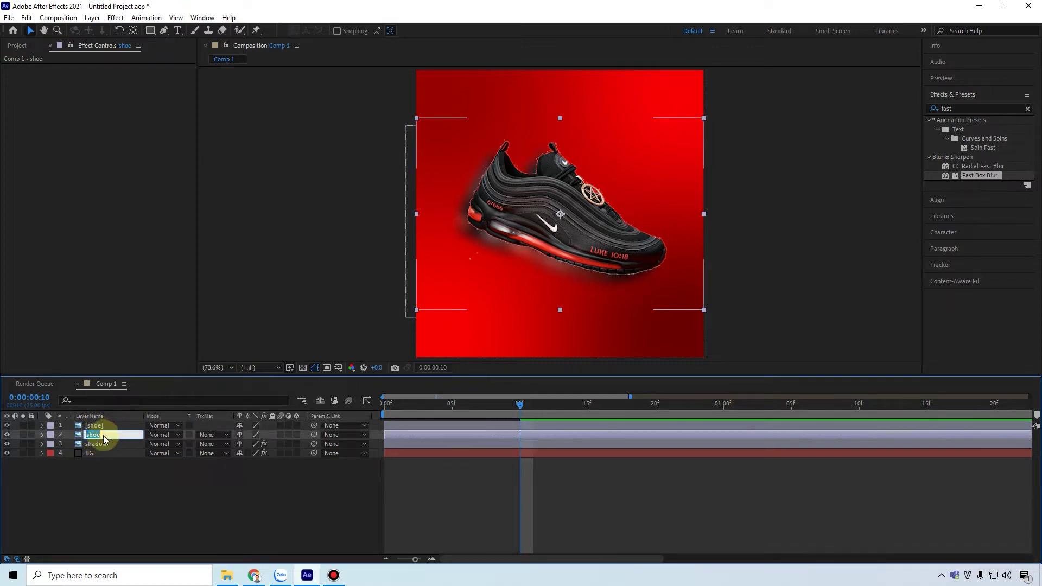
type("shoe 1")
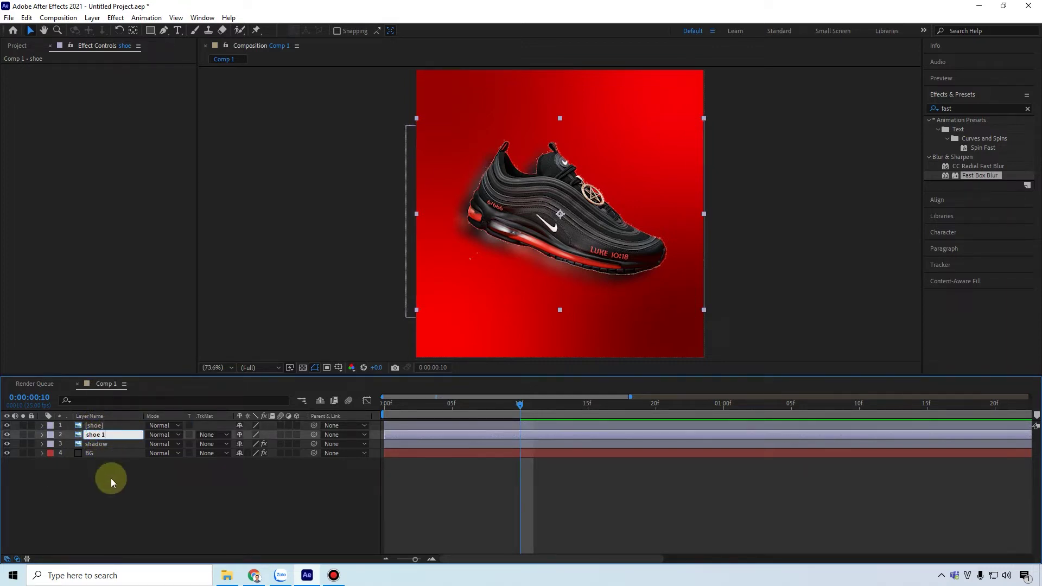
left_click(111, 478)
Hide the shoe and shadow layers and move the shoe 1 layer's anchor point to the tip of the toe
left_click(107, 435)
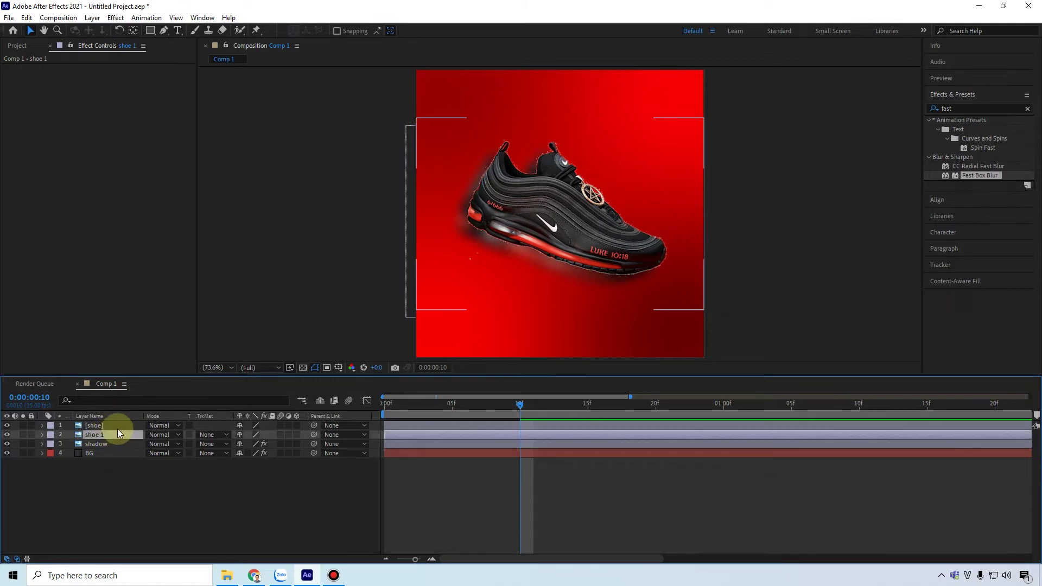
left_click(6, 444)
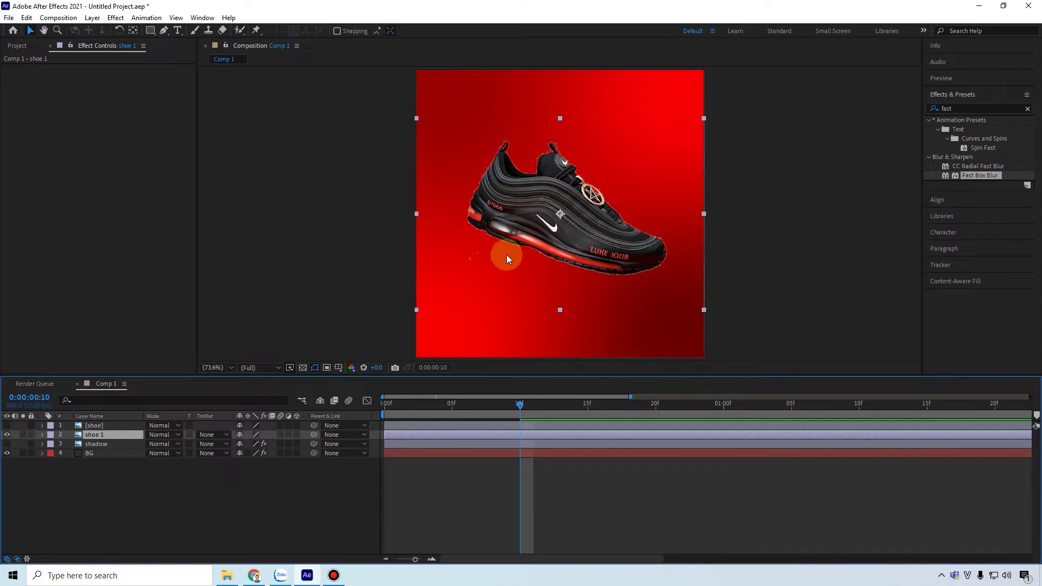
left_click(133, 31)
left_click(661, 258)
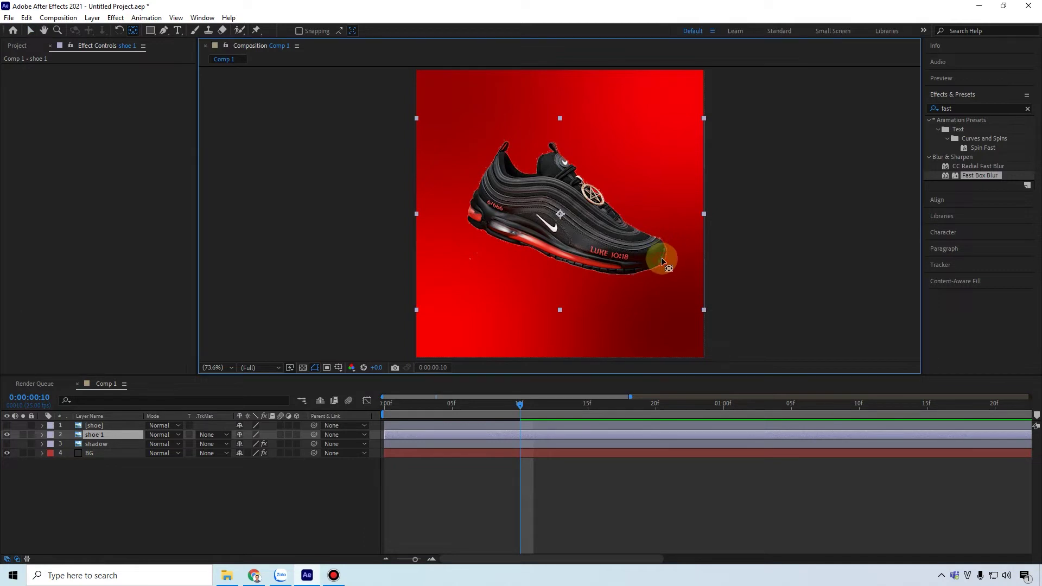
left_click_drag(633, 252, 661, 257)
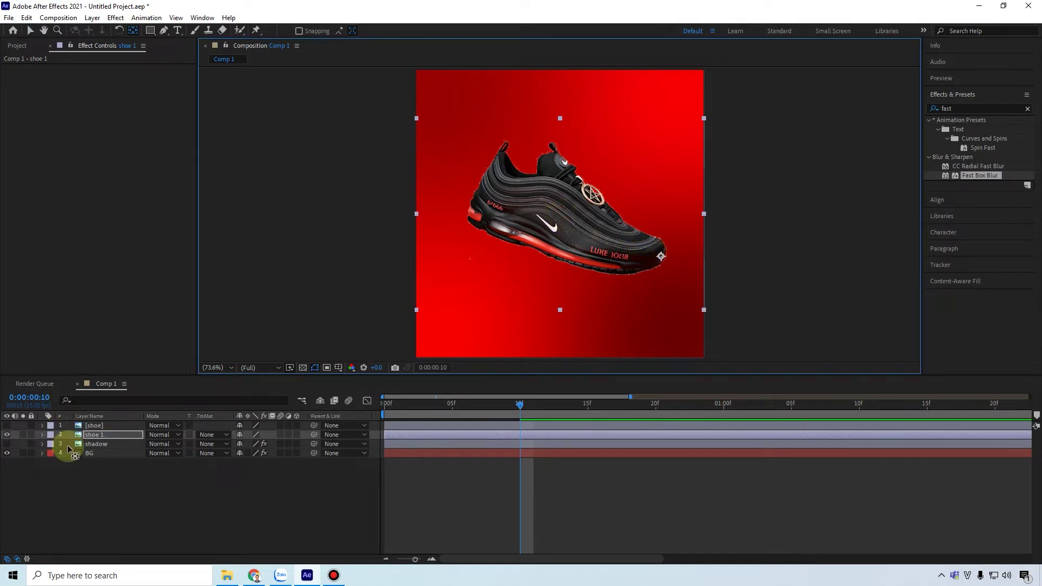
Set the shoe 1 layer's rotation to 12° and show the original shoe layer again
left_click(98, 437)
key("r")
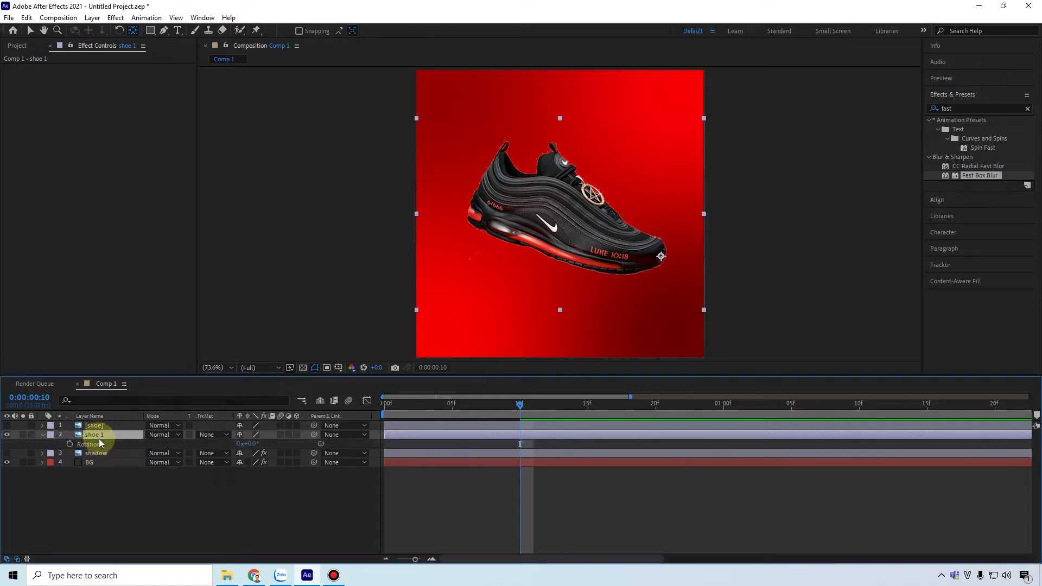
left_click_drag(253, 444, 254, 438)
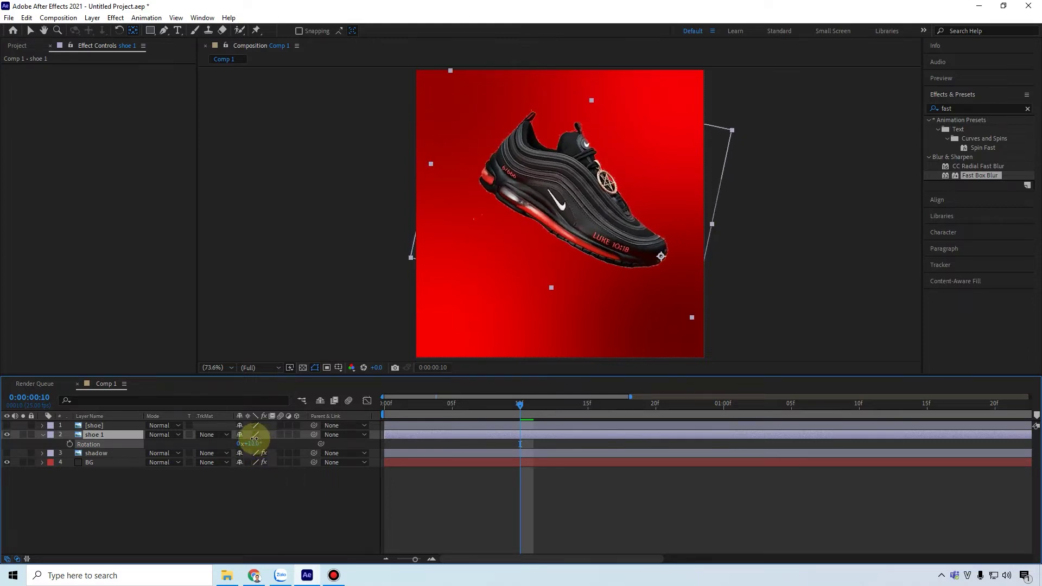
left_click(6, 427)
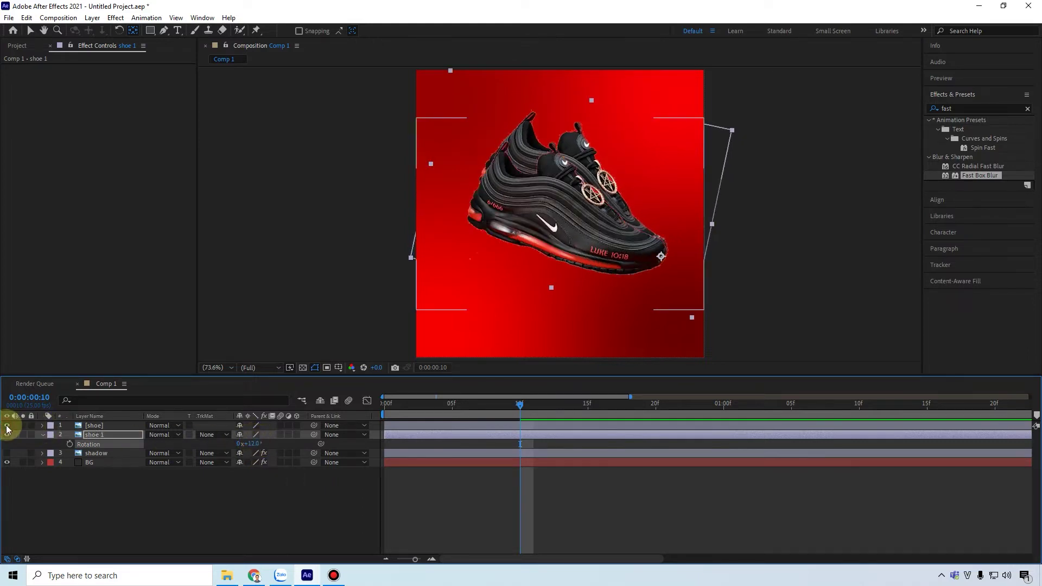
left_click(574, 205)
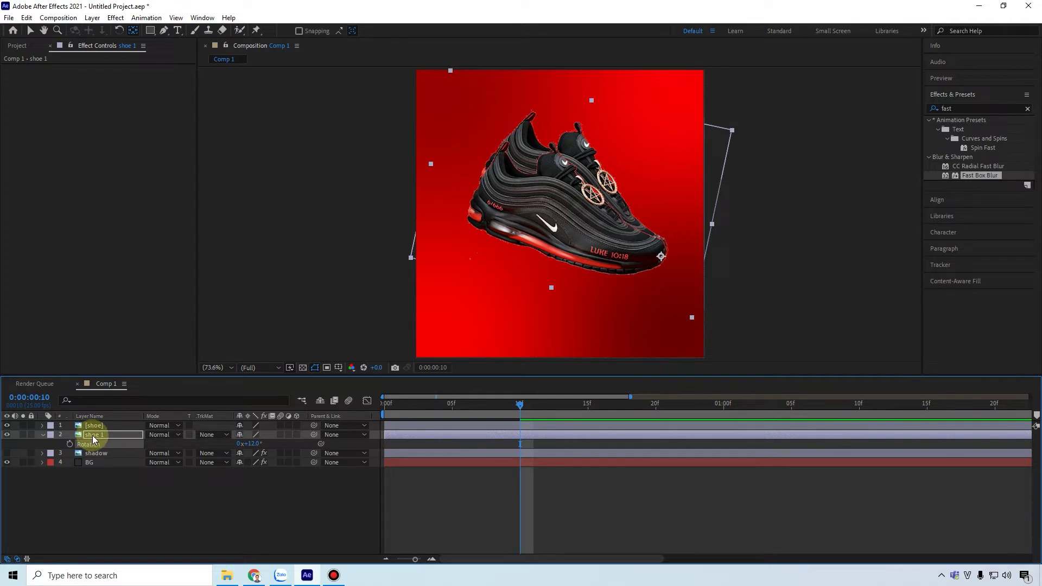
Lower the shoe 1 layer's opacity, trying 80% and settling on 50%, and collapse its properties
key("t")
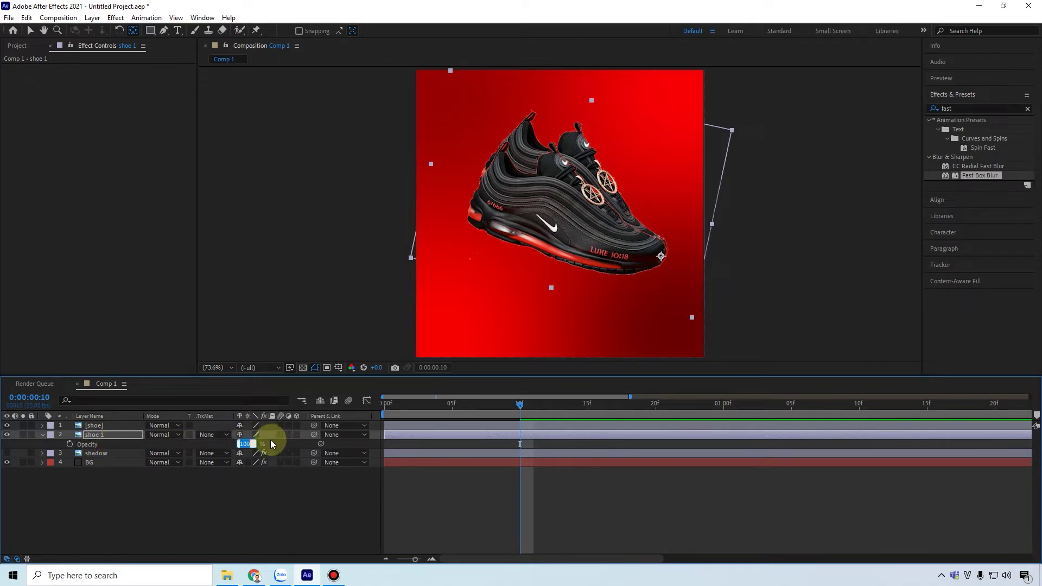
type("80")
key("Return")
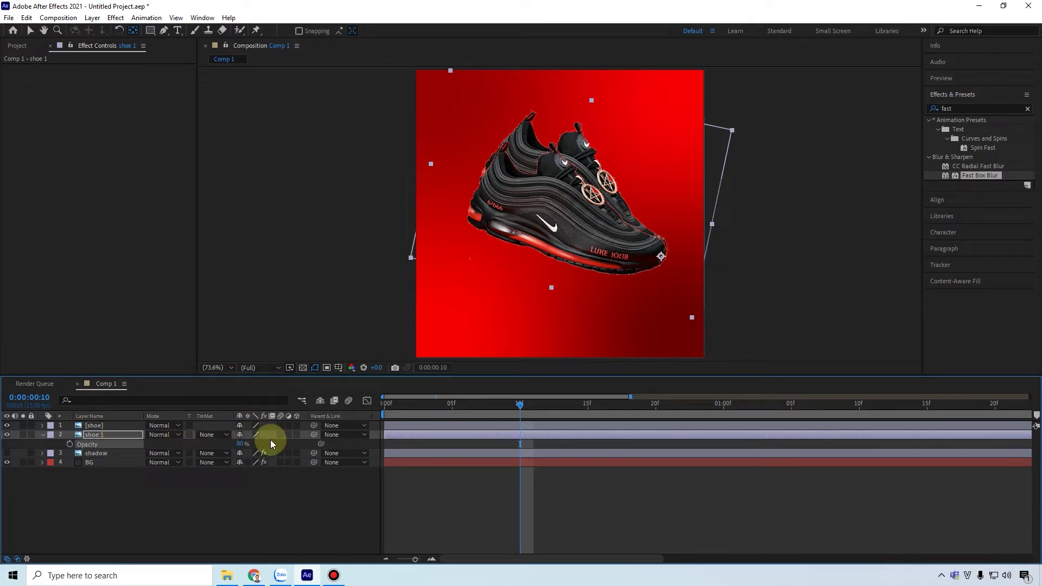
left_click(240, 445)
type("50")
key("Return")
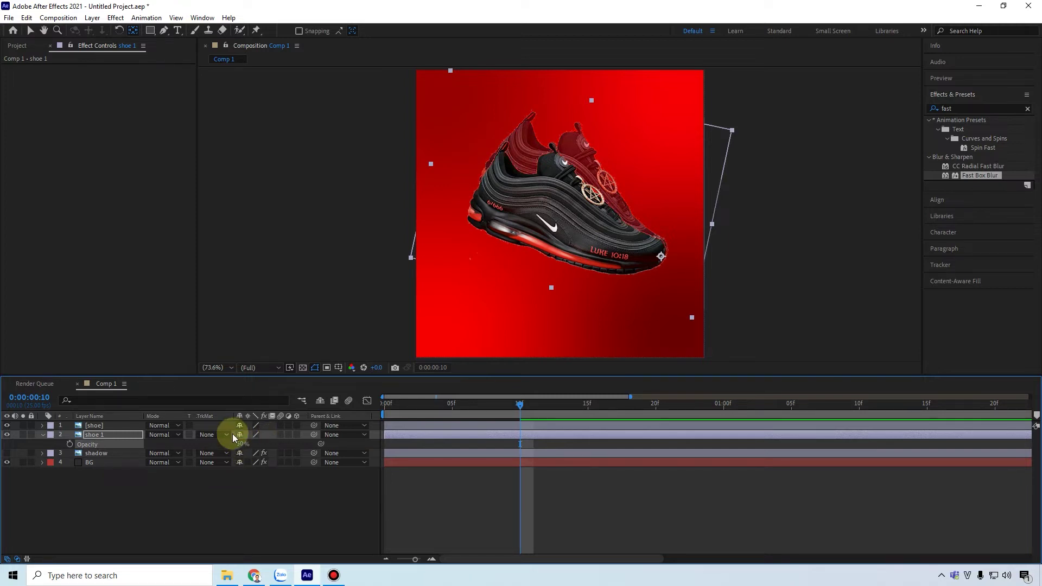
left_click(226, 488)
left_click(96, 434)
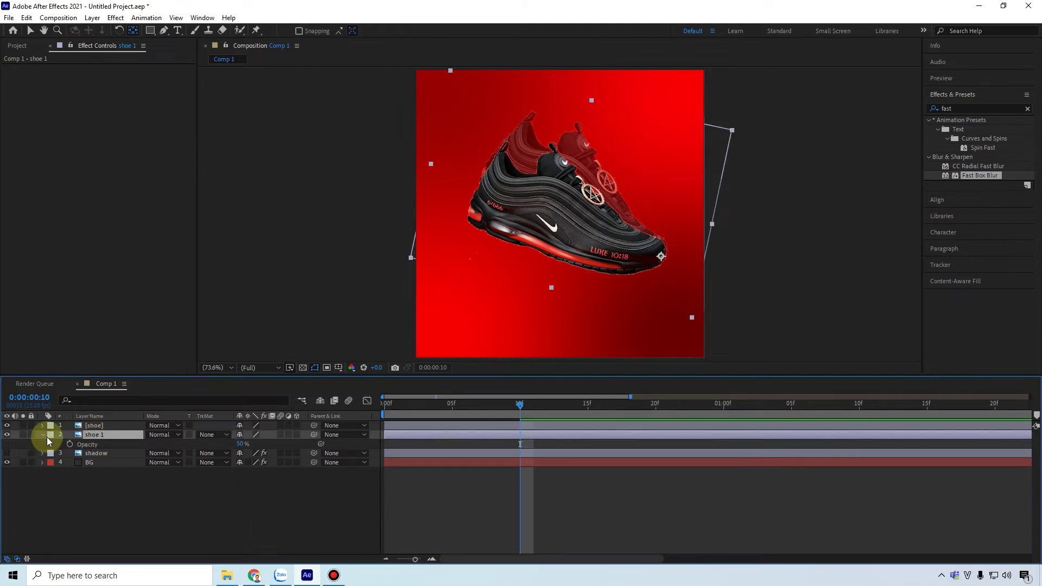
key("t")
Duplicate the shoe layer, rename the lower copy as shoe 2, and place it beneath the shoe 1 layer
left_click(105, 425)
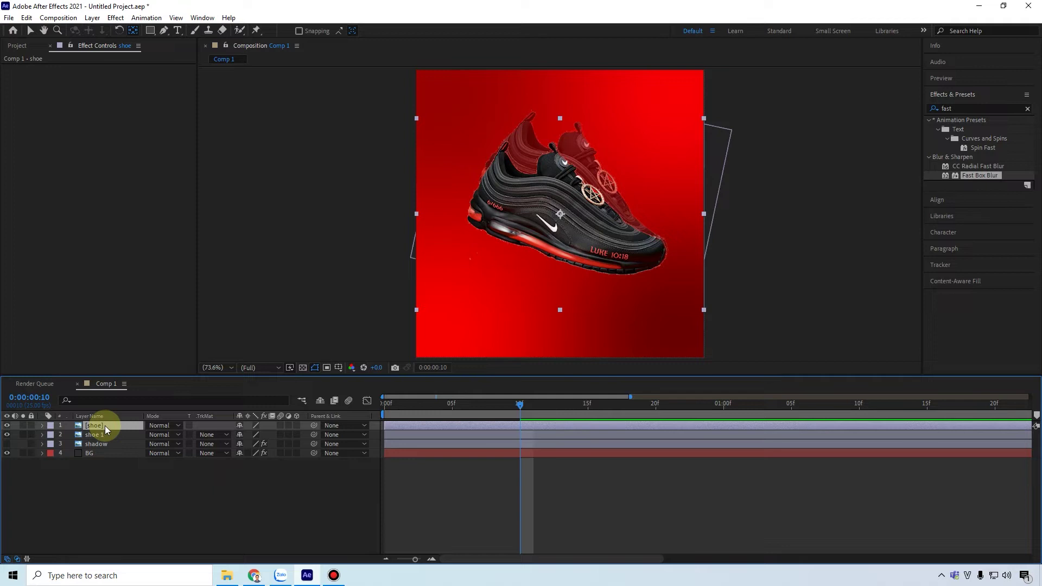
key("ctrl+d")
left_click(103, 435)
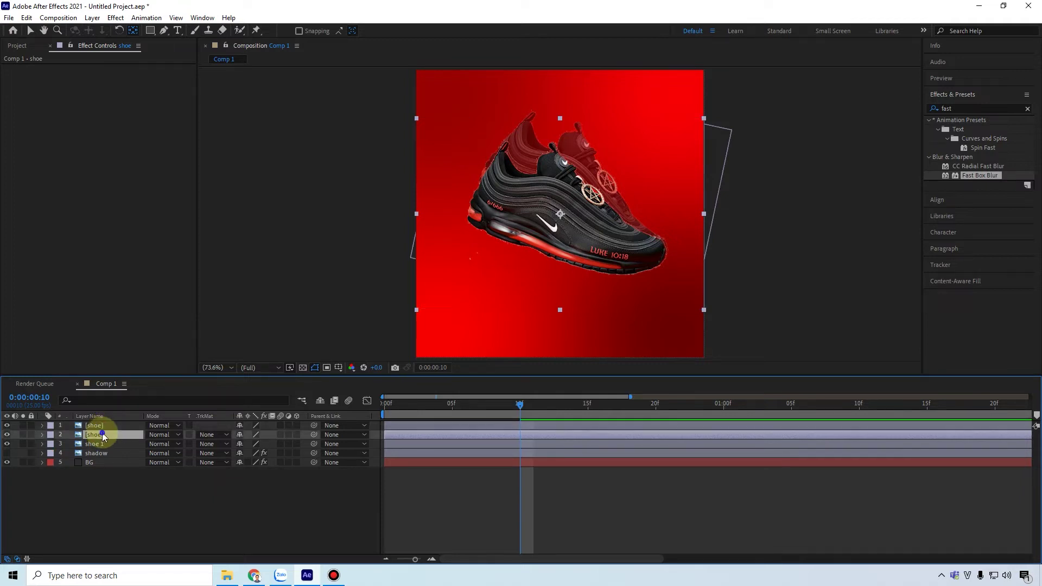
right_click(103, 435)
left_click(133, 414)
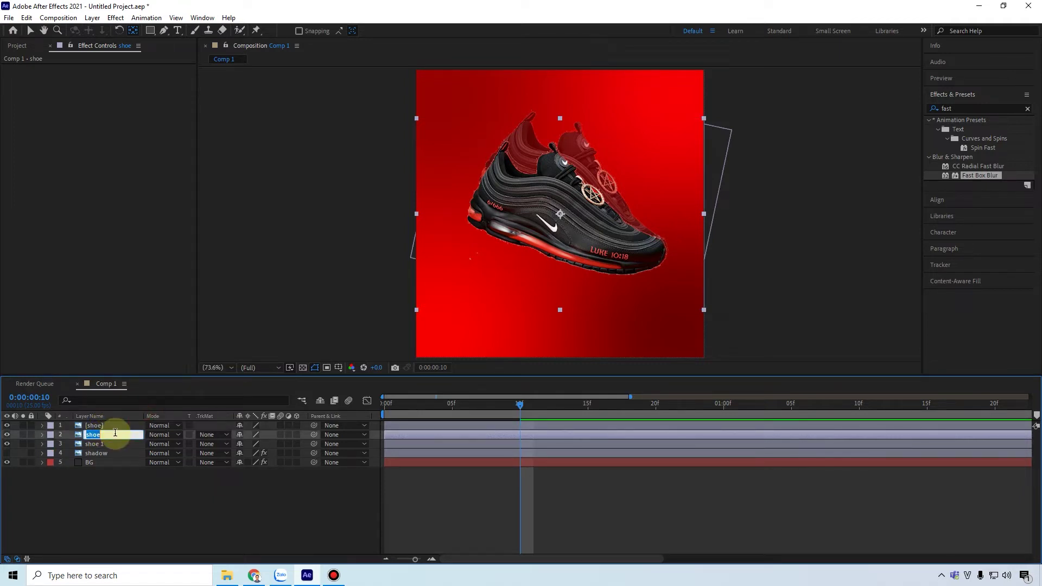
left_click(111, 435)
type("2")
left_click_drag(110, 435, 110, 448)
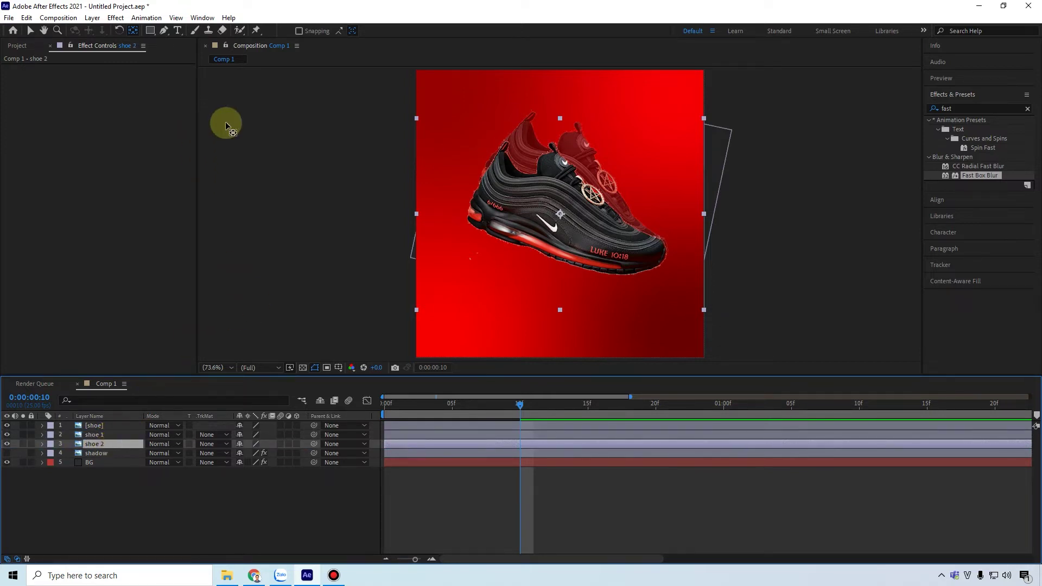
Move the shoe 2 layer's anchor point to the tip of the toe
left_click(134, 31)
left_click_drag(560, 214, 574, 217)
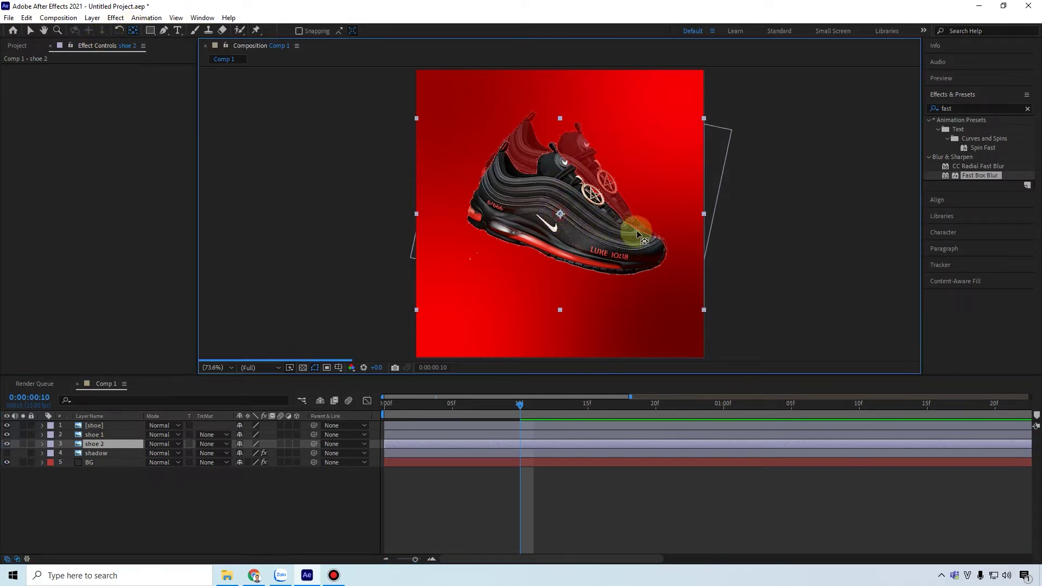
left_click_drag(664, 252, 660, 259)
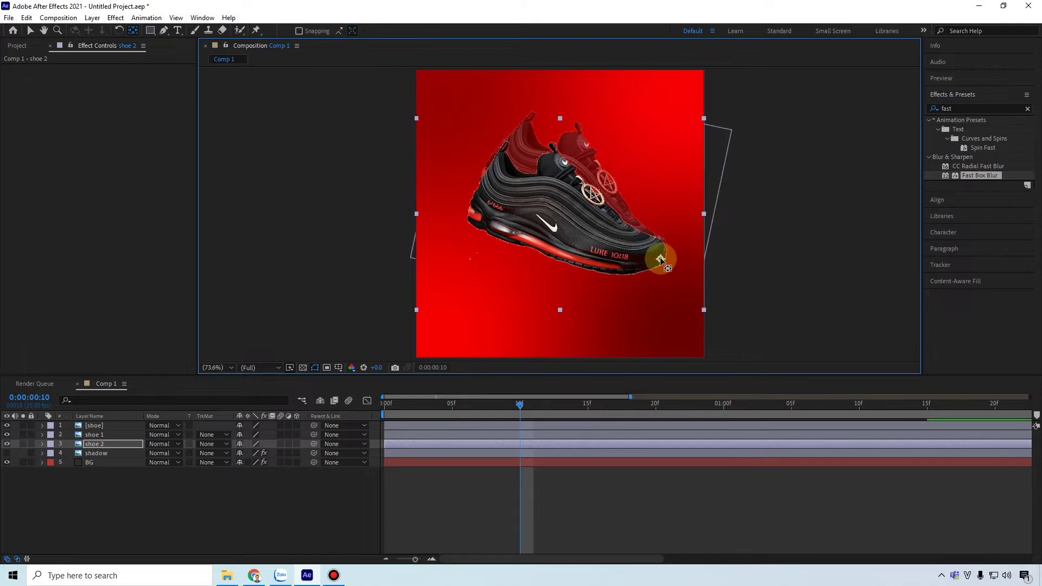
Set the shoe 2 layer's rotation to 24° so it fans out behind shoe 1
left_click(186, 434)
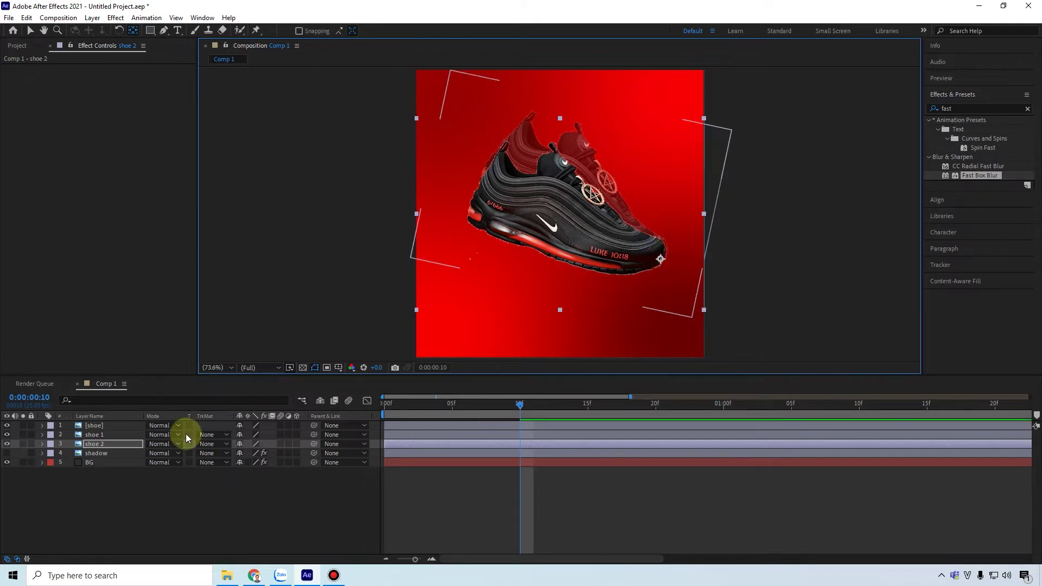
key("r")
left_click(263, 454)
left_click_drag(263, 454, 267, 462)
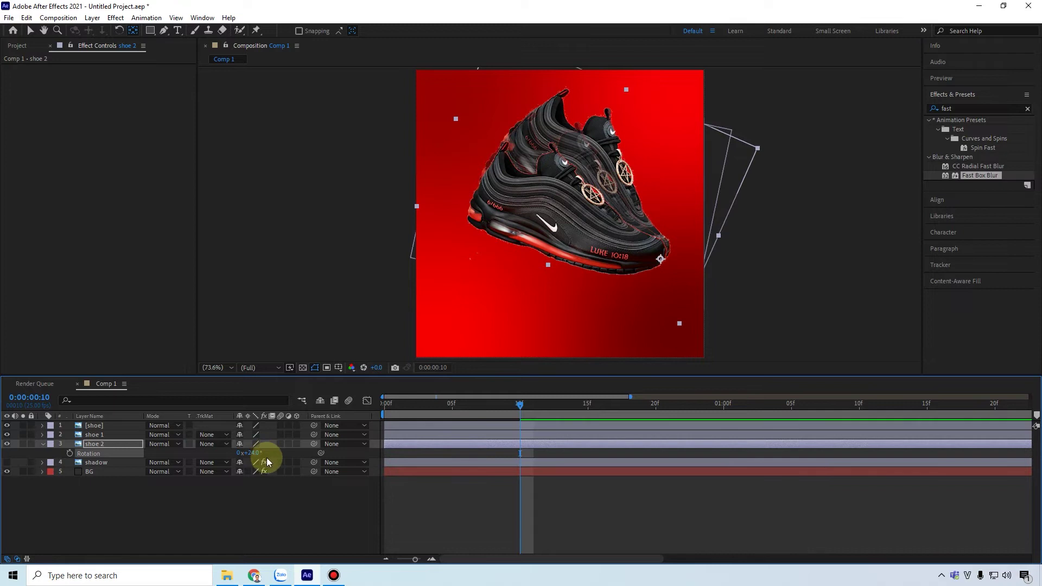
left_click(72, 454)
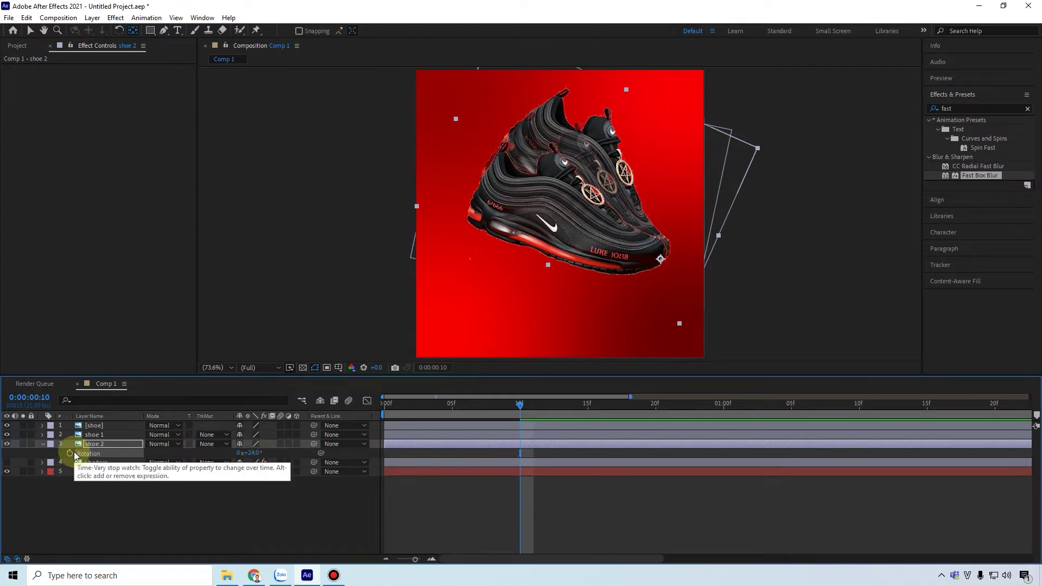
Set the shoe 2 layer's opacity to 20%, show the shadow layer again, and collapse the shoe 2 properties
key("t")
left_click(244, 454)
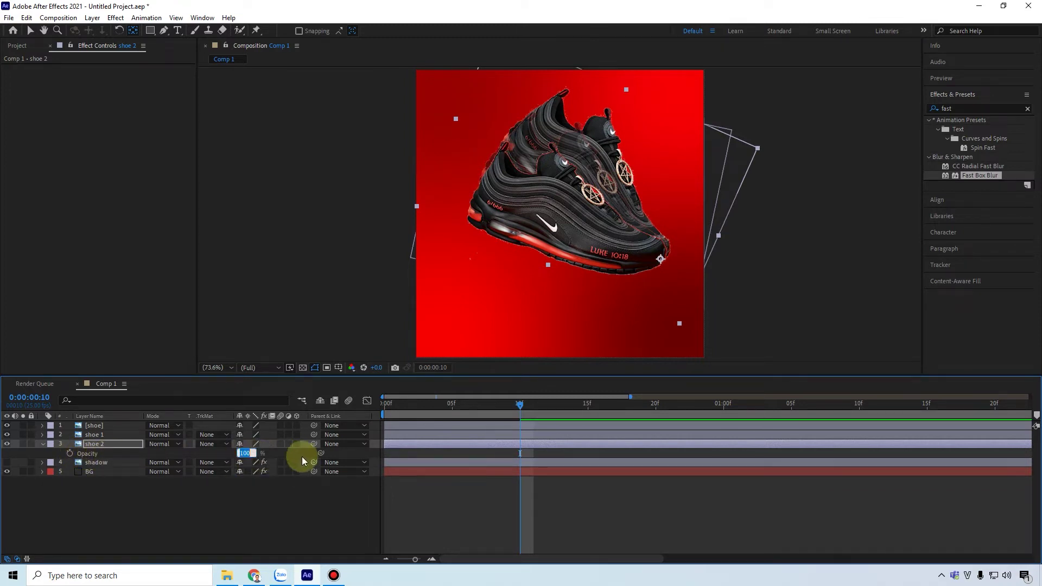
type("20")
key("Return")
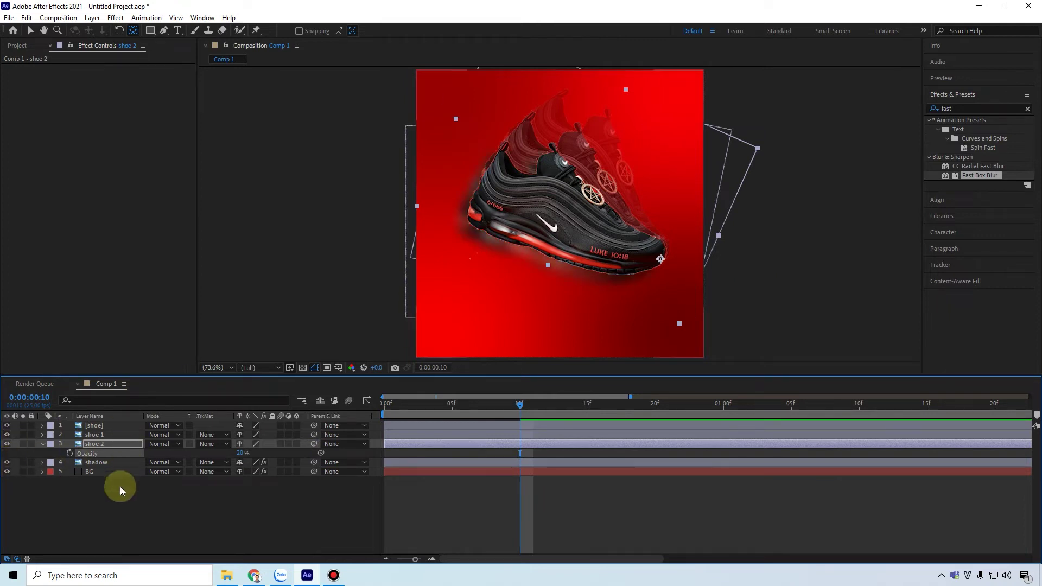
left_click(105, 497)
left_click(111, 427)
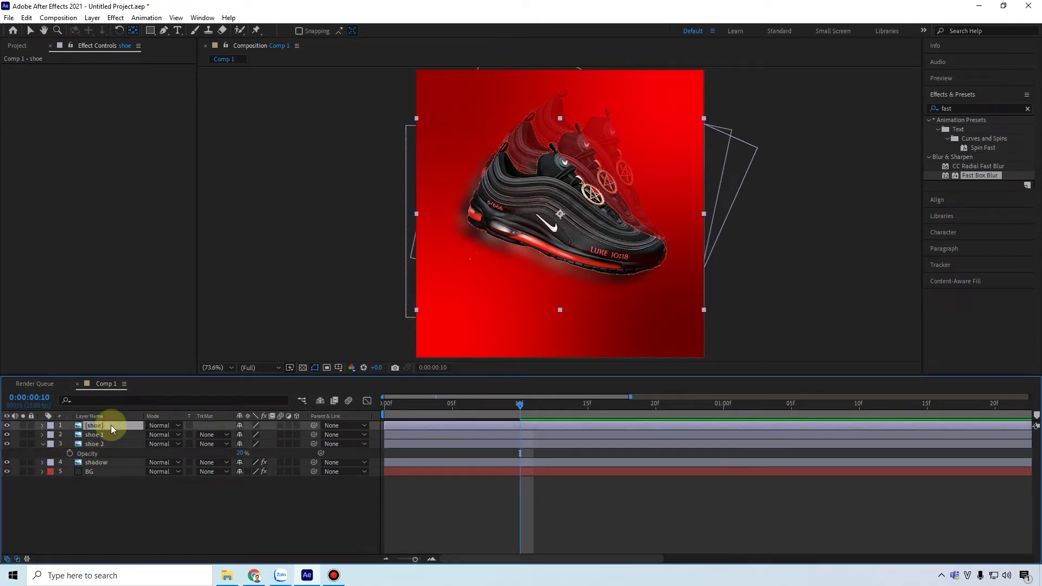
left_click(116, 444)
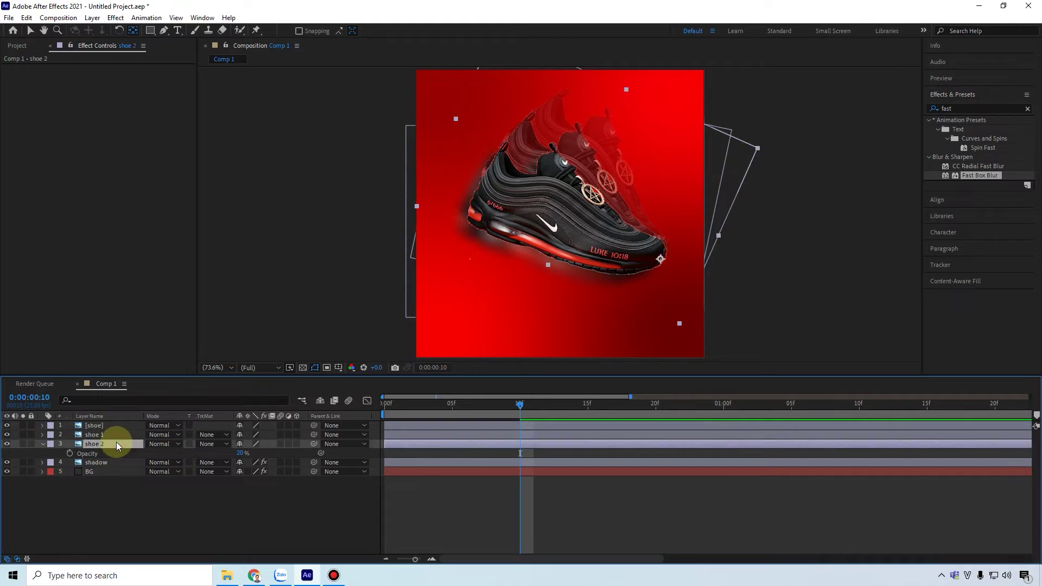
key("t")
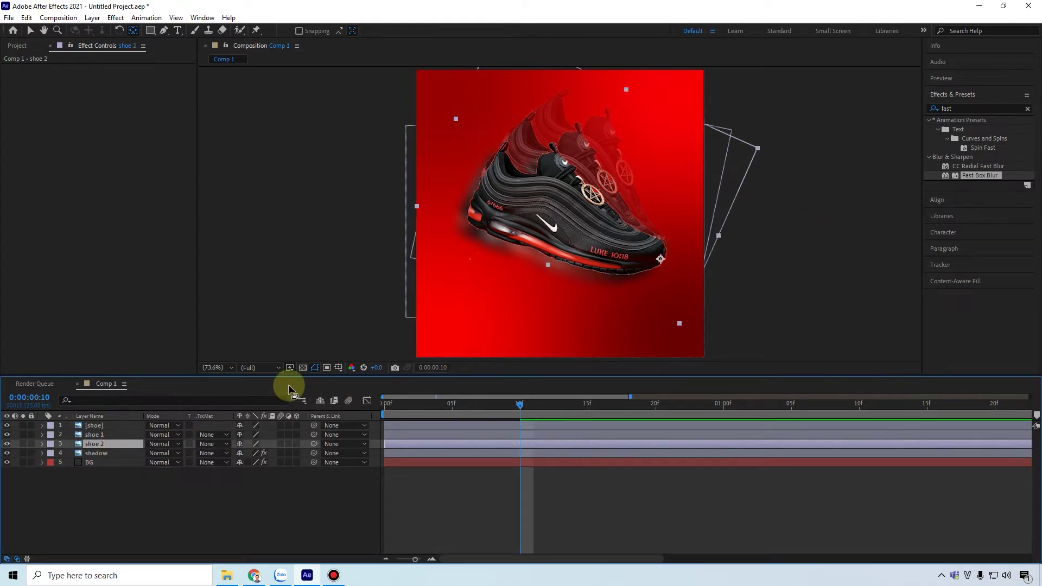
left_click(109, 454)
left_click(105, 426, "shift")
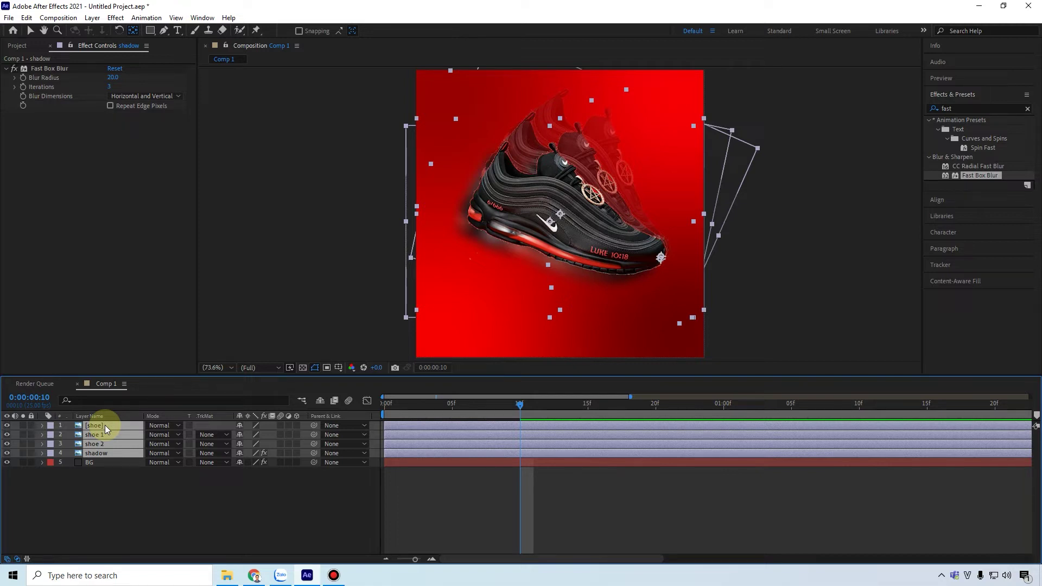
left_click(152, 504)
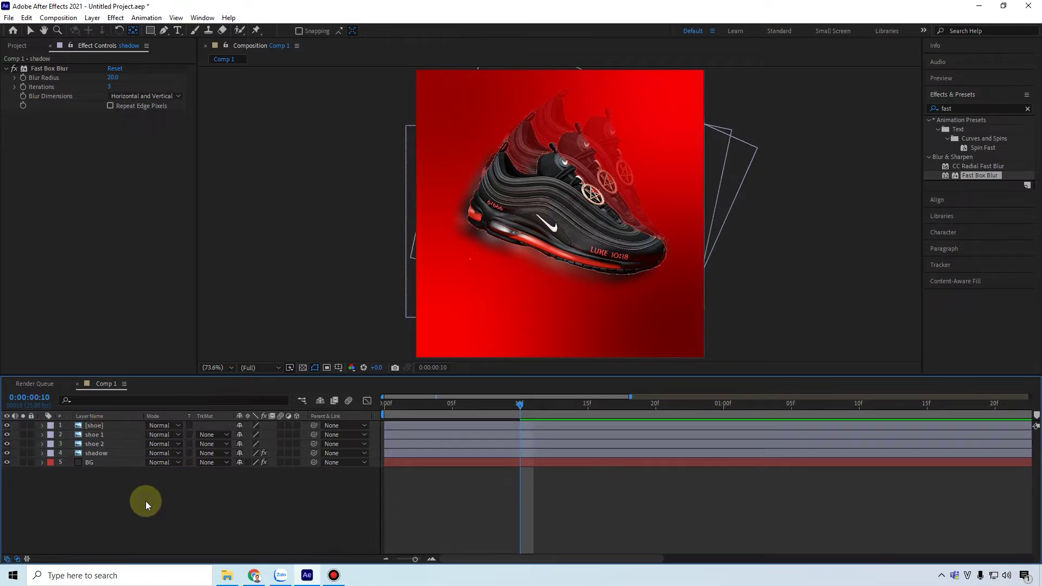
Create a null object in the composition and rename it group shoes
right_click(145, 505)
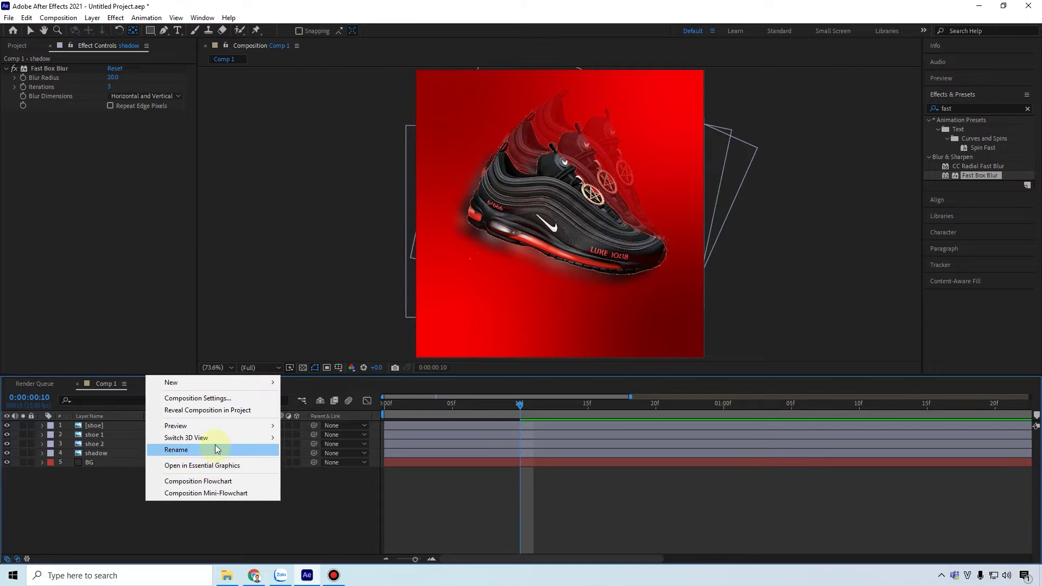
mouse_move(220, 383)
left_click(325, 445)
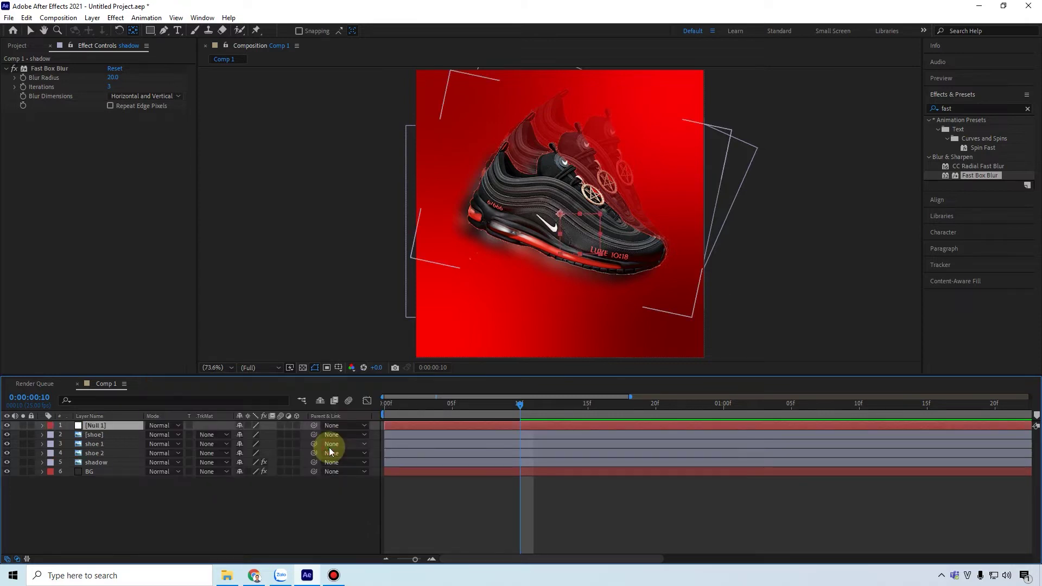
right_click(112, 425)
left_click(143, 405)
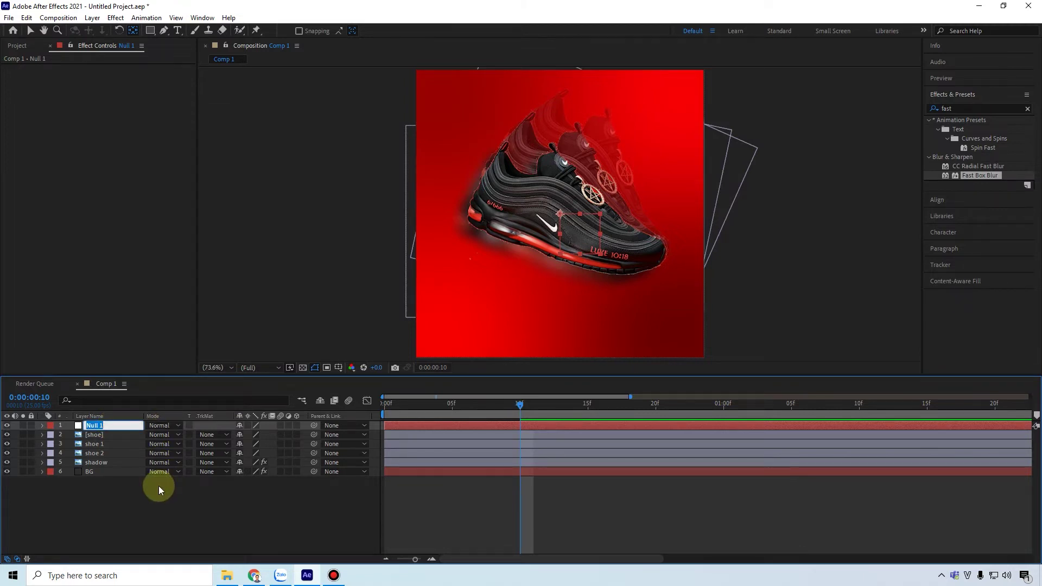
type("group shoes")
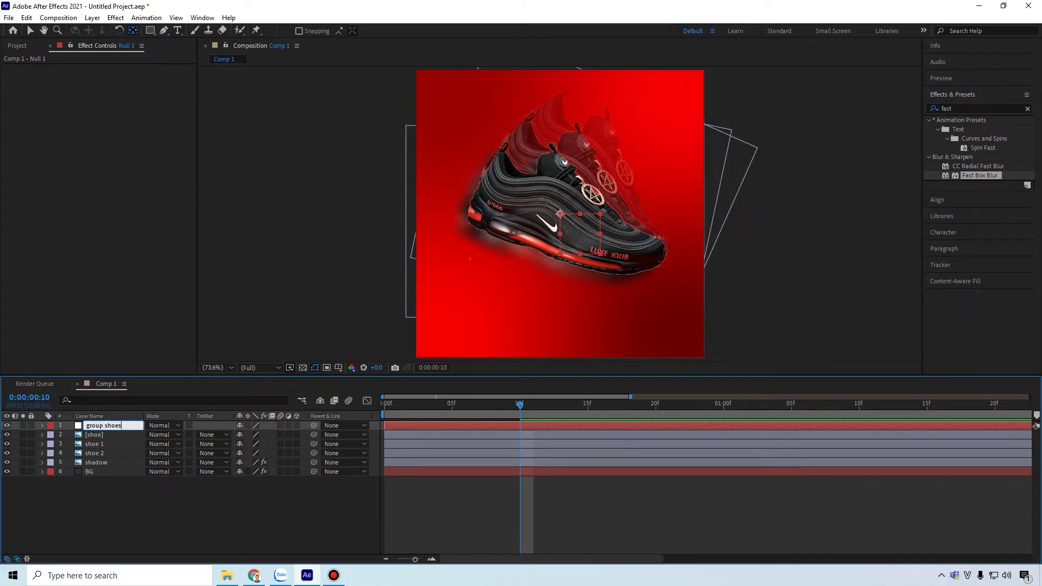
key("Return")
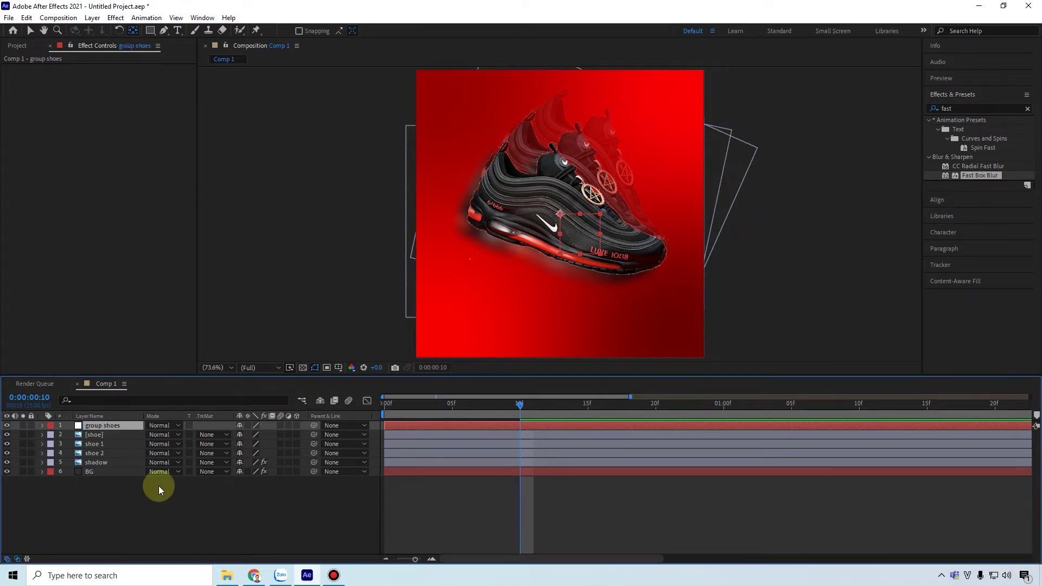
Parent the shoe, shoe 1, shoe 2 and shadow layers to the group shoes null
left_click(105, 435)
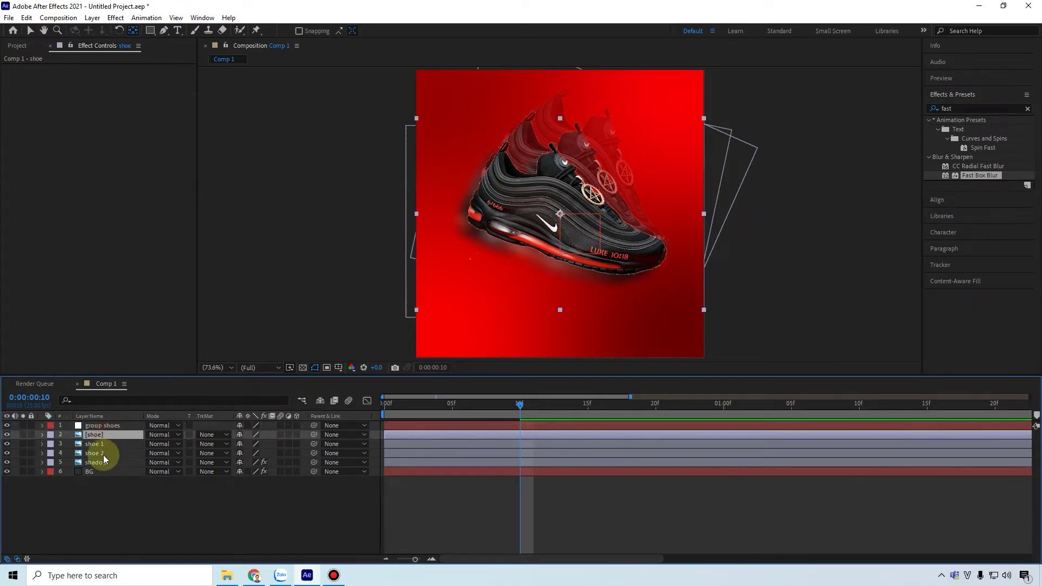
left_click(308, 466, "shift")
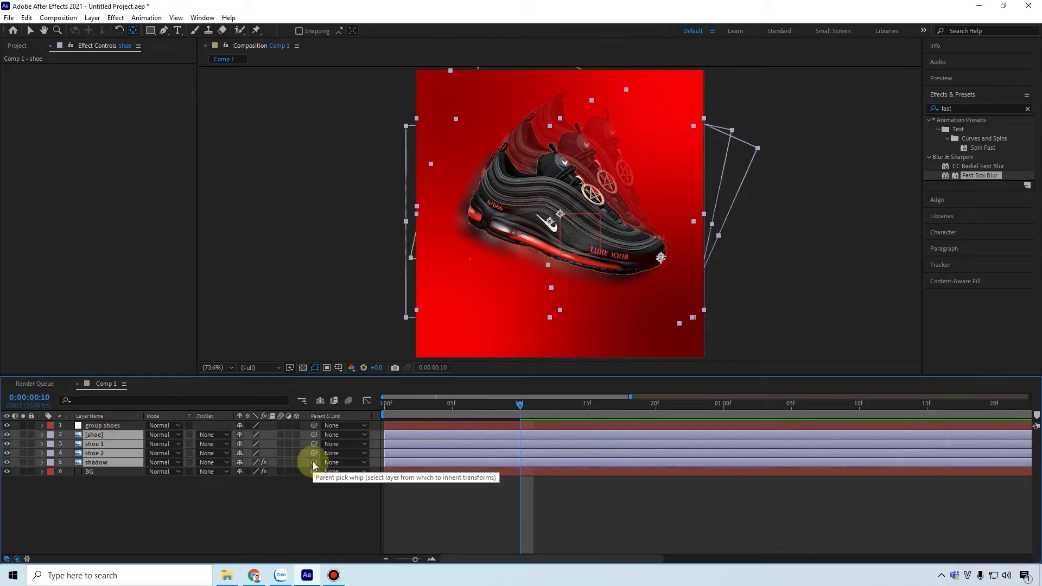
left_click_drag(314, 465, 109, 428)
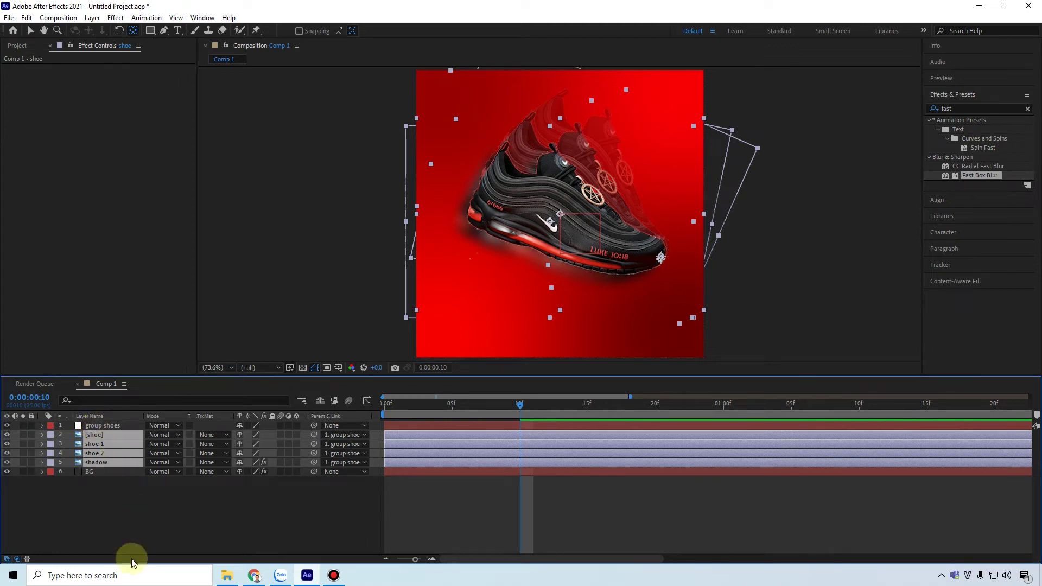
Scale the group shoes null to 80% and lower it to position 360, 389
left_click(117, 425)
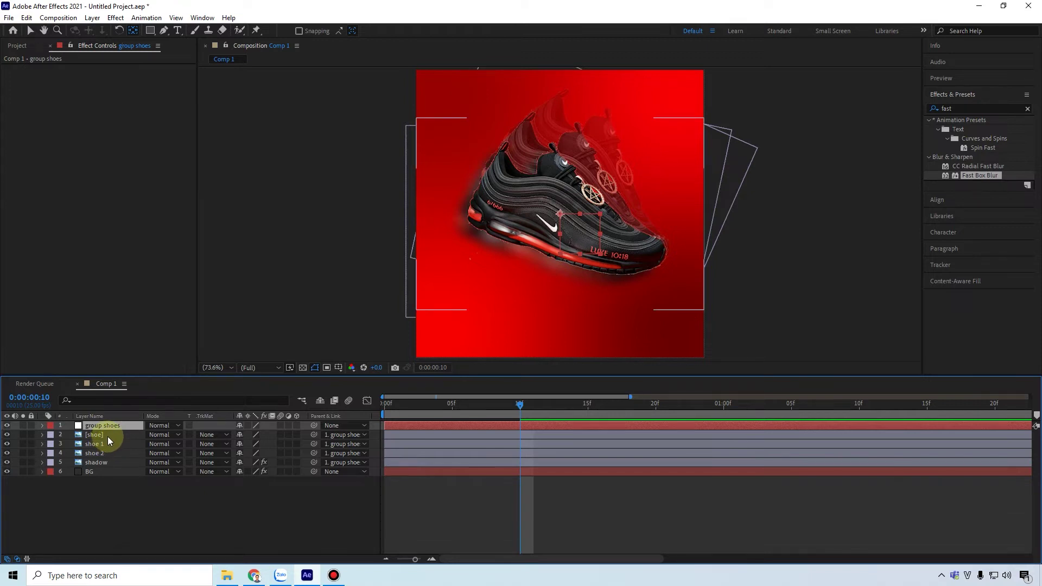
left_click(43, 425)
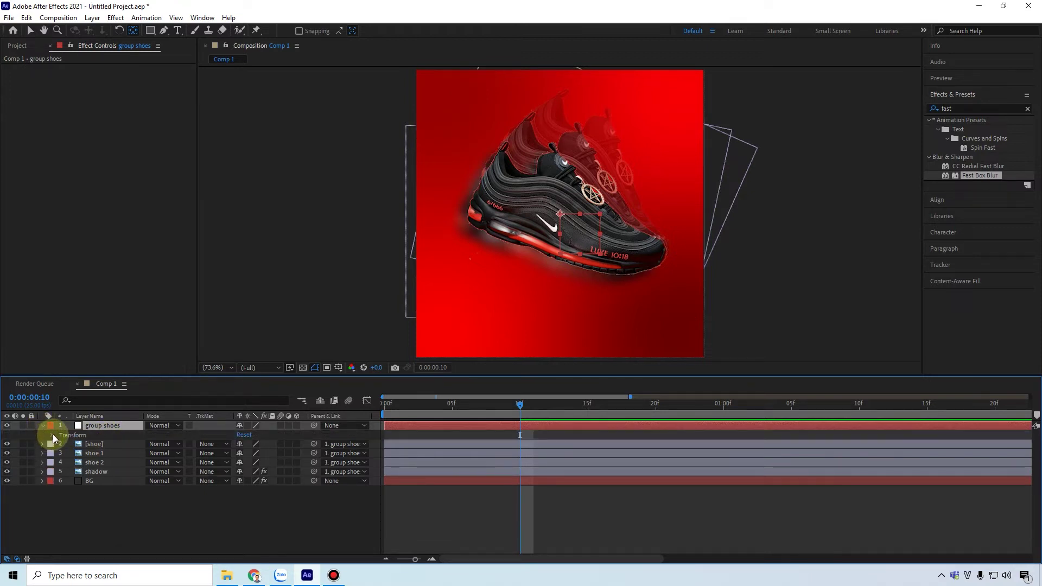
left_click(52, 436)
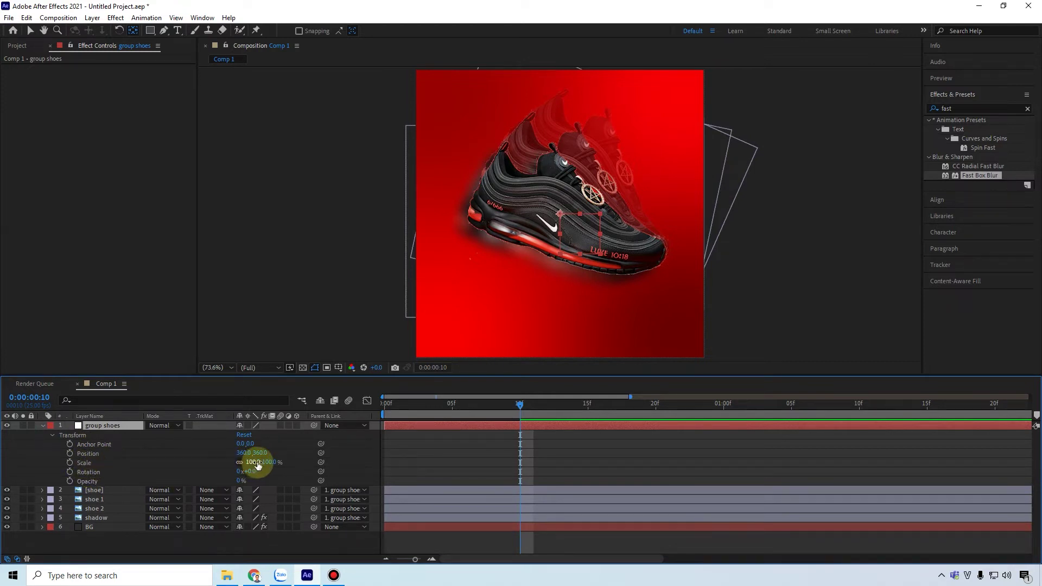
left_click_drag(257, 463, 247, 463)
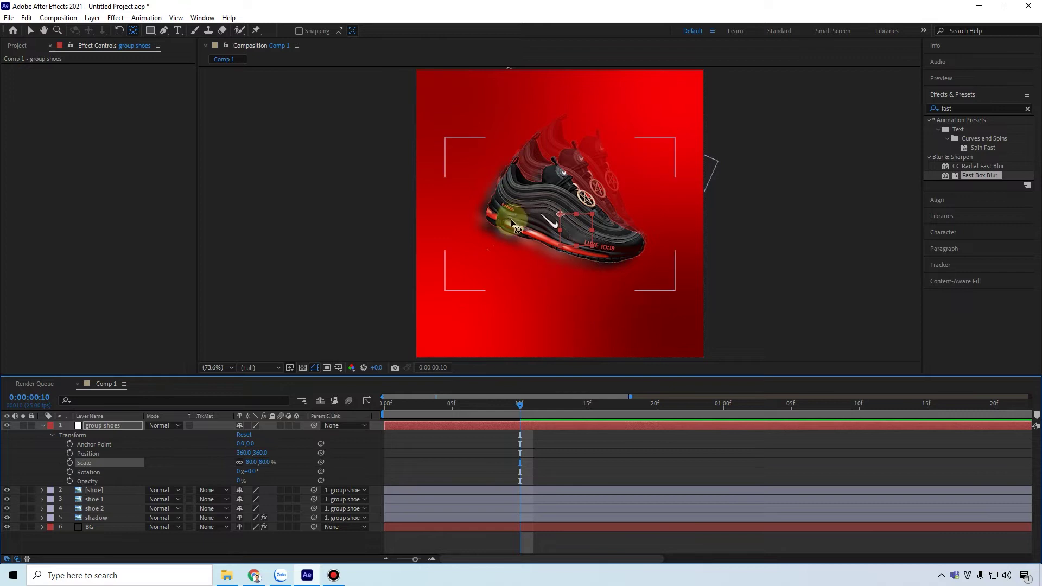
left_click_drag(243, 453, 266, 447)
key("ctrl+z")
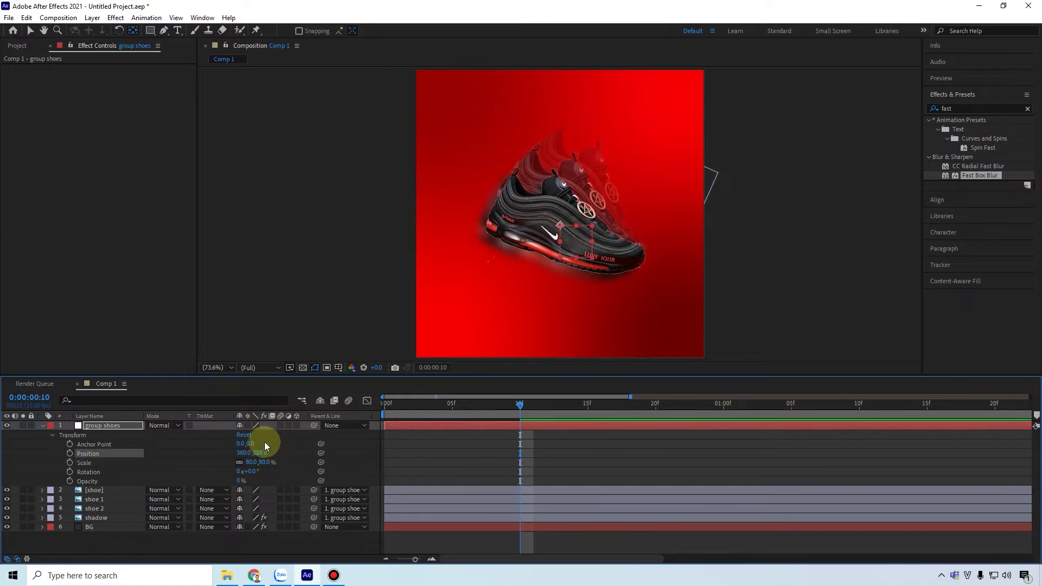
mouse_move(519, 405)
left_mouse_down()
mouse_move(379, 419)
mouse_move(518, 419)
left_mouse_up()
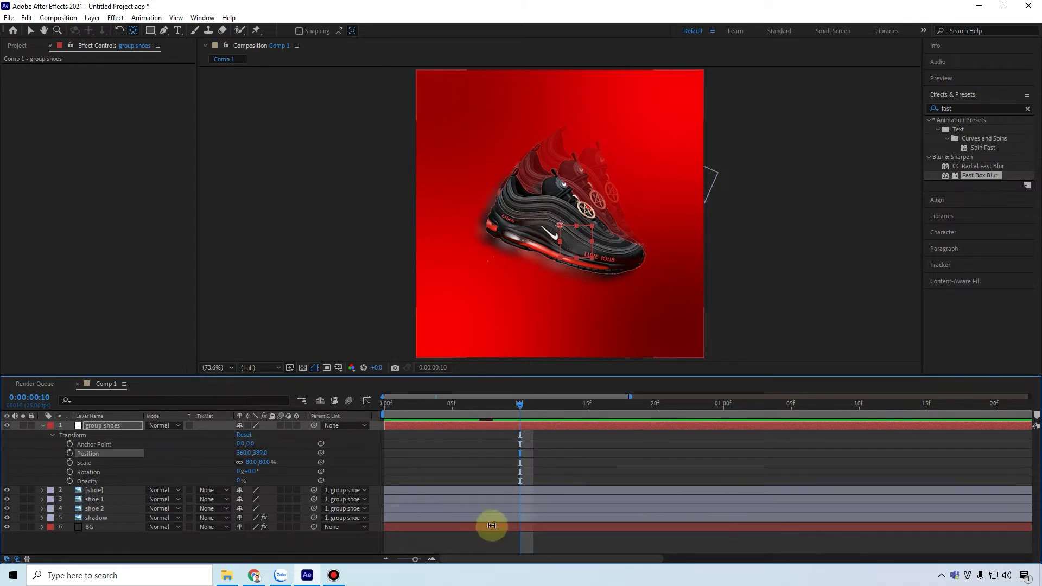
Make the group shoes null, the three shoe layers and the shadow layer start at frame 10
left_click(30, 30)
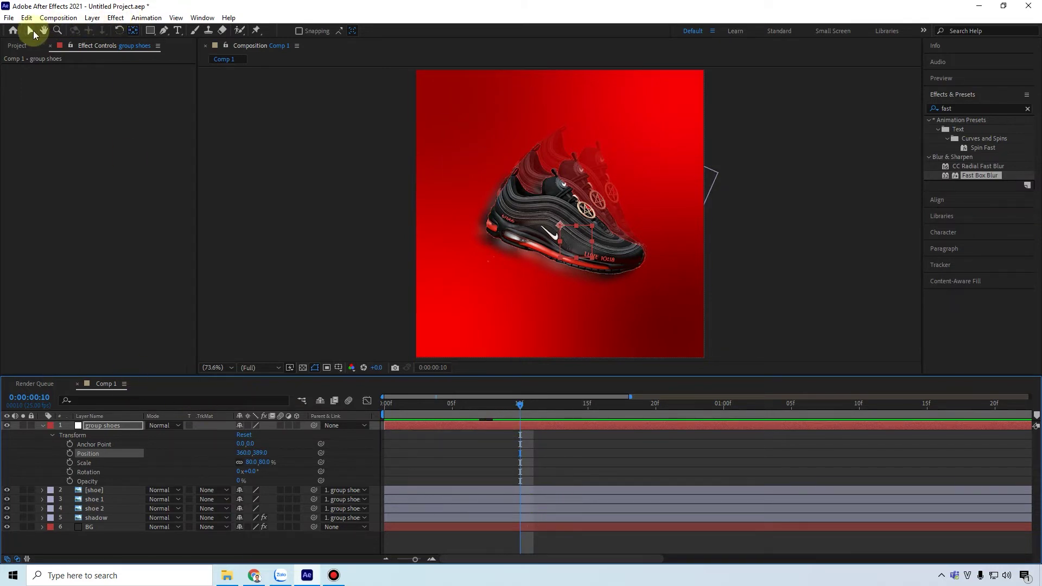
left_click(443, 426)
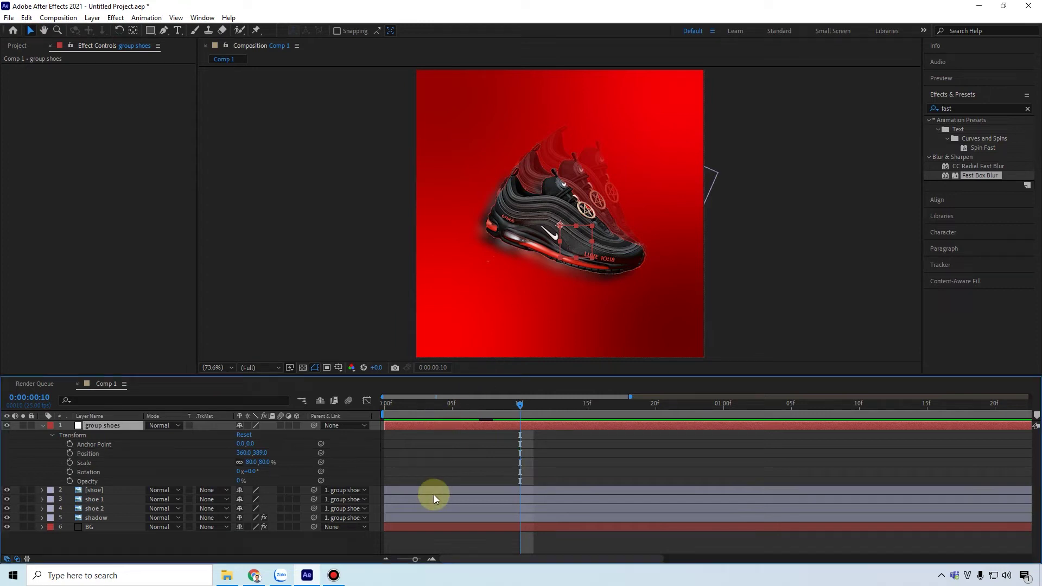
left_click(43, 426)
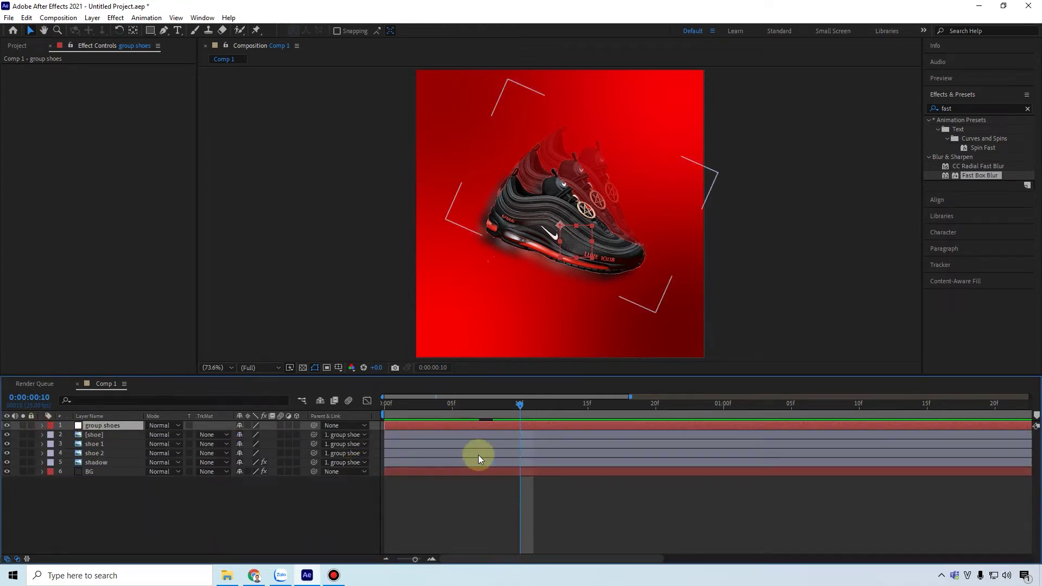
left_click(406, 461, "shift")
left_click_drag(384, 441, 520, 443)
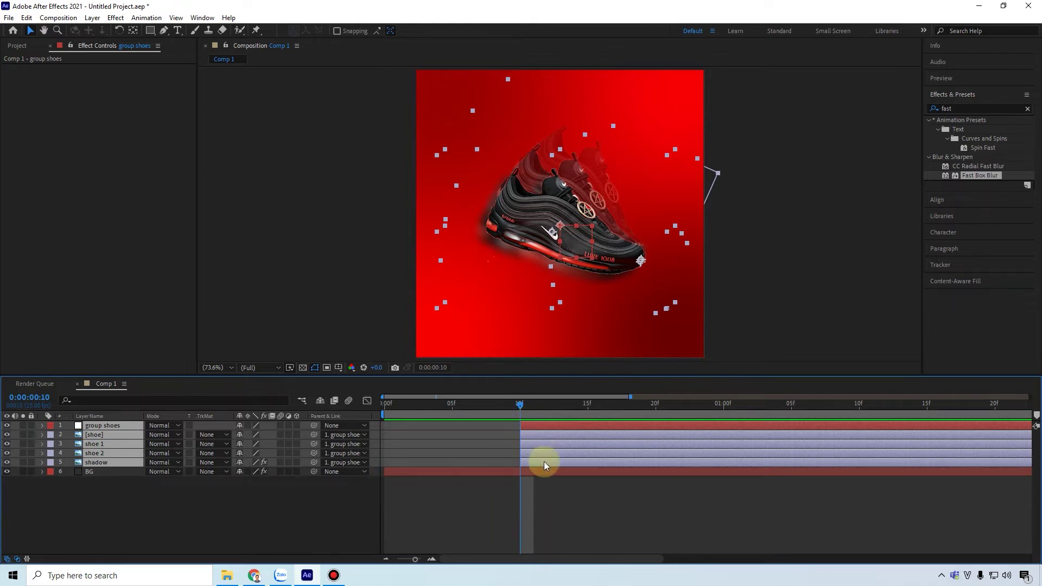
Add a position keyframe to the group shoes null at frame 15, keeping the shoes centred
mouse_move(521, 407)
left_mouse_down()
mouse_move(595, 406)
mouse_move(458, 409)
mouse_move(522, 412)
left_mouse_up()
left_click(42, 425)
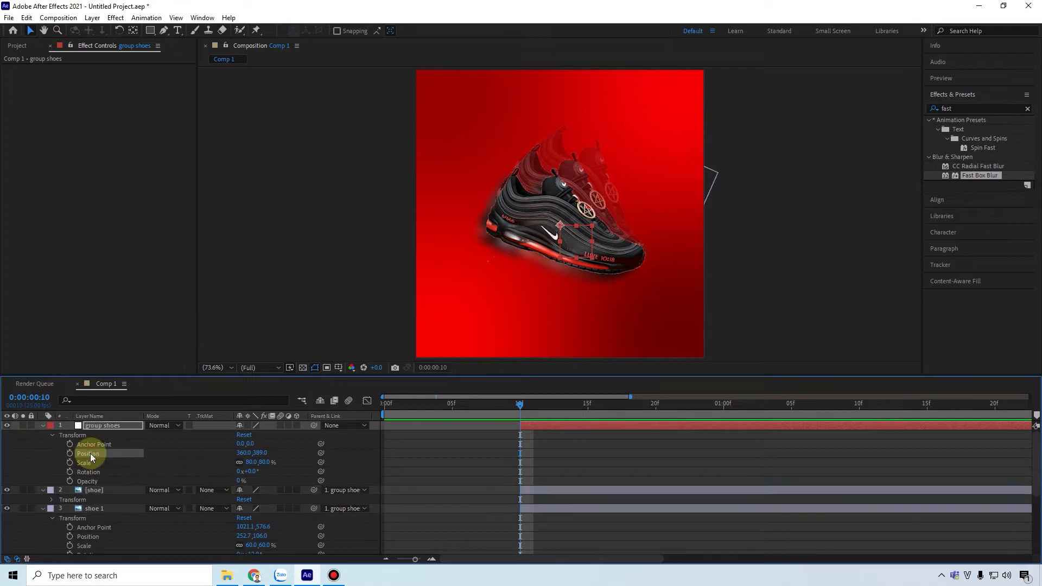
left_click_drag(518, 409, 590, 410)
left_click(97, 491)
left_click(69, 454)
At frame 10, move the group shoes null horizontally to -407 so the shoes slide in from beyond the canvas's left edge, and preview the motion
left_click(520, 410)
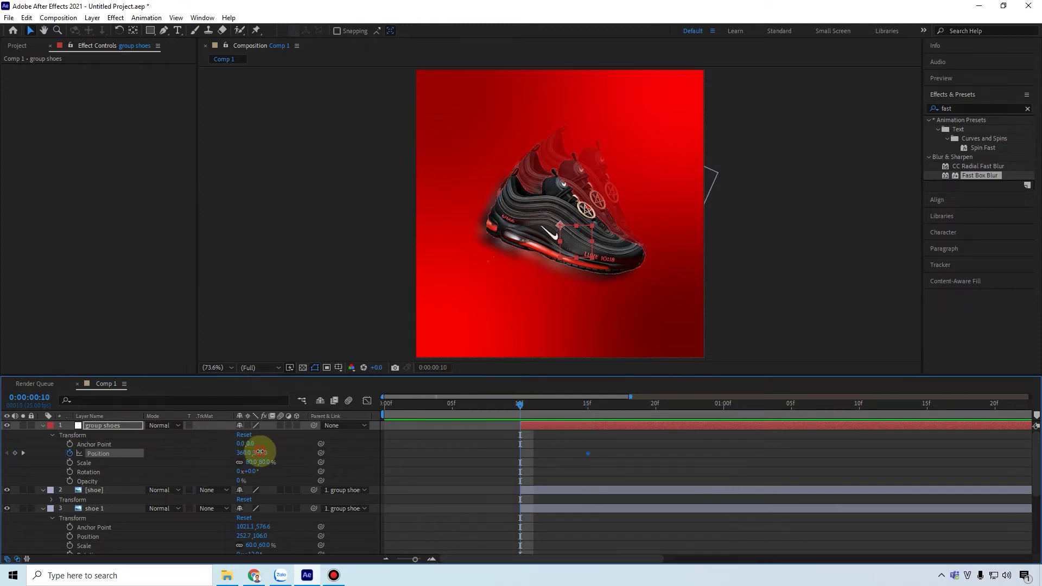
left_click_drag(246, 455, 3, 460)
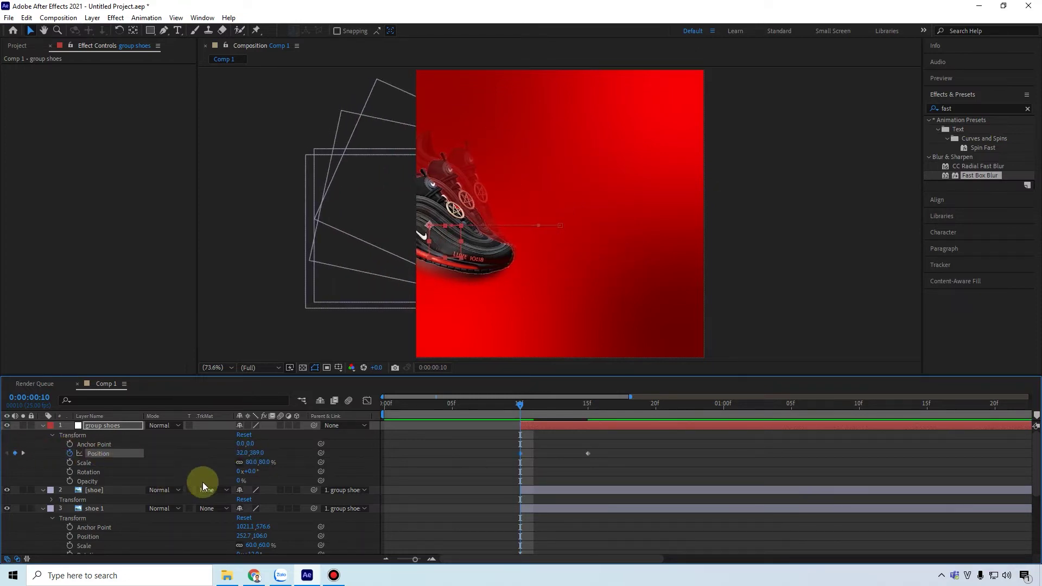
left_click_drag(244, 454, 7, 465)
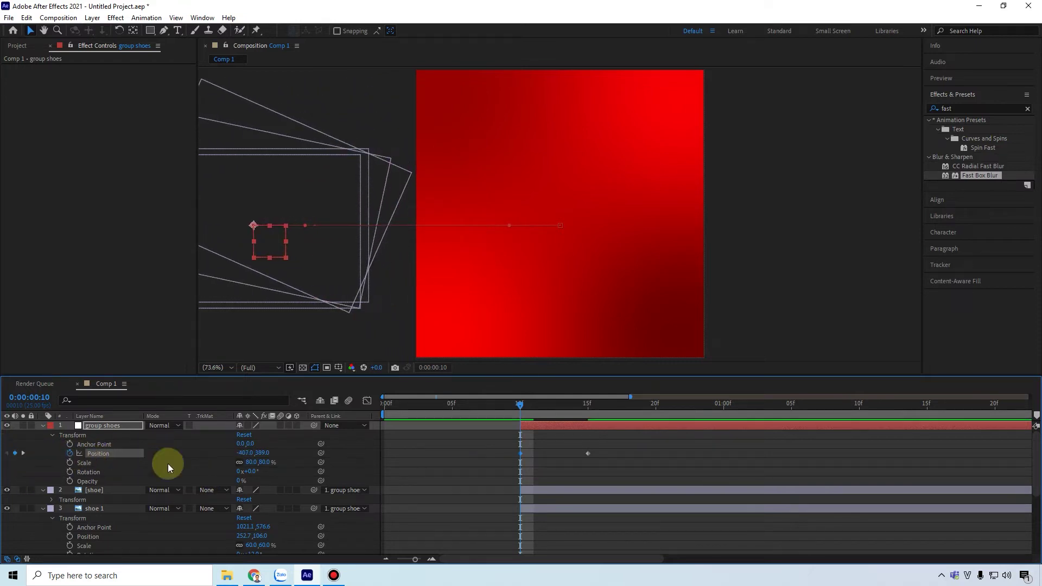
left_click(481, 404)
left_click_drag(480, 404, 587, 422)
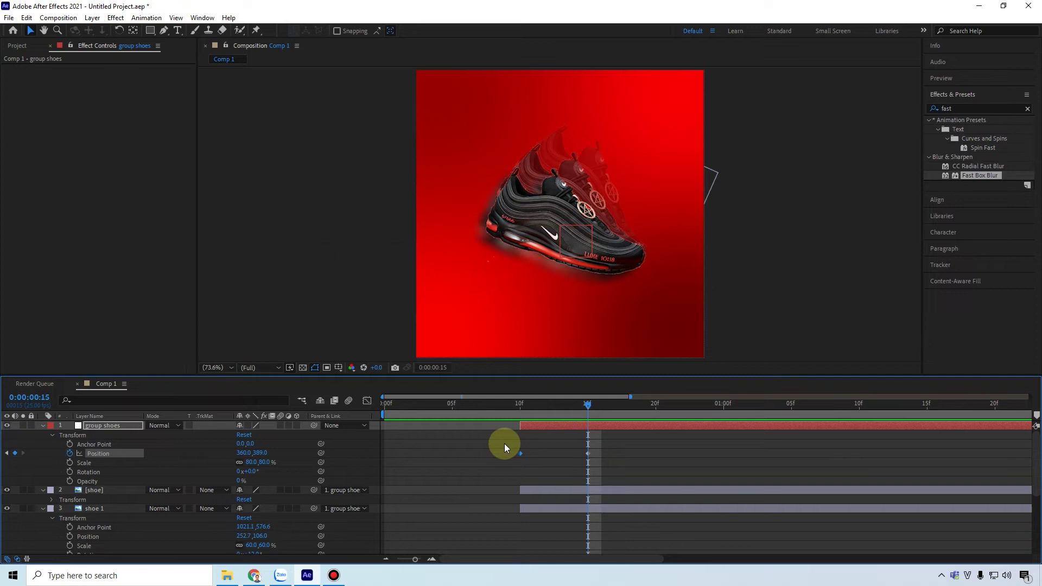
Apply Easy Ease to both position keyframes of the group shoes null
left_click(521, 454)
left_click(601, 467)
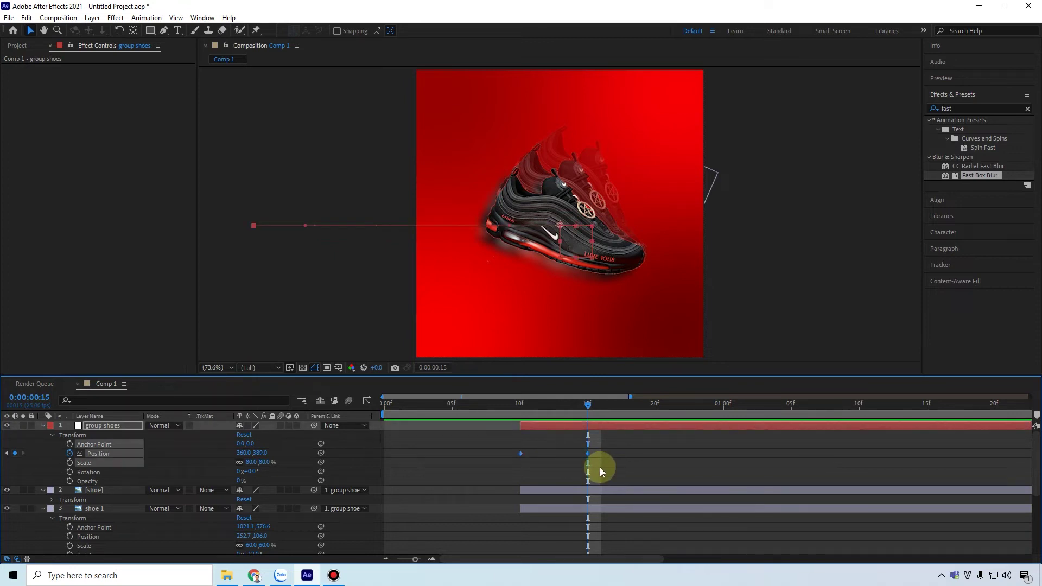
key("F9")
Add a scale keyframe of 100% to the group shoes null at frame 20
left_click_drag(634, 406, 660, 407)
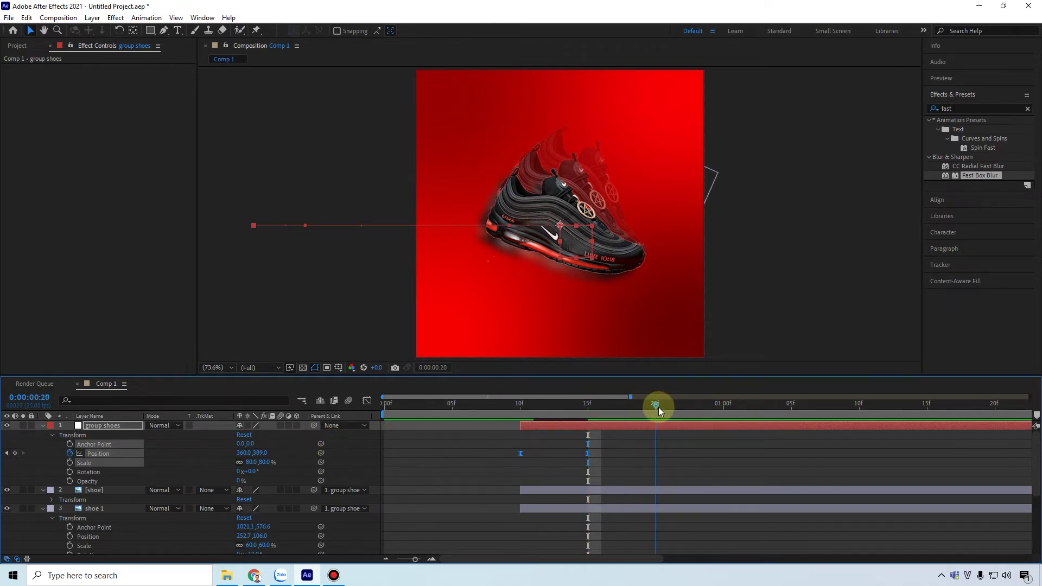
left_click(69, 464)
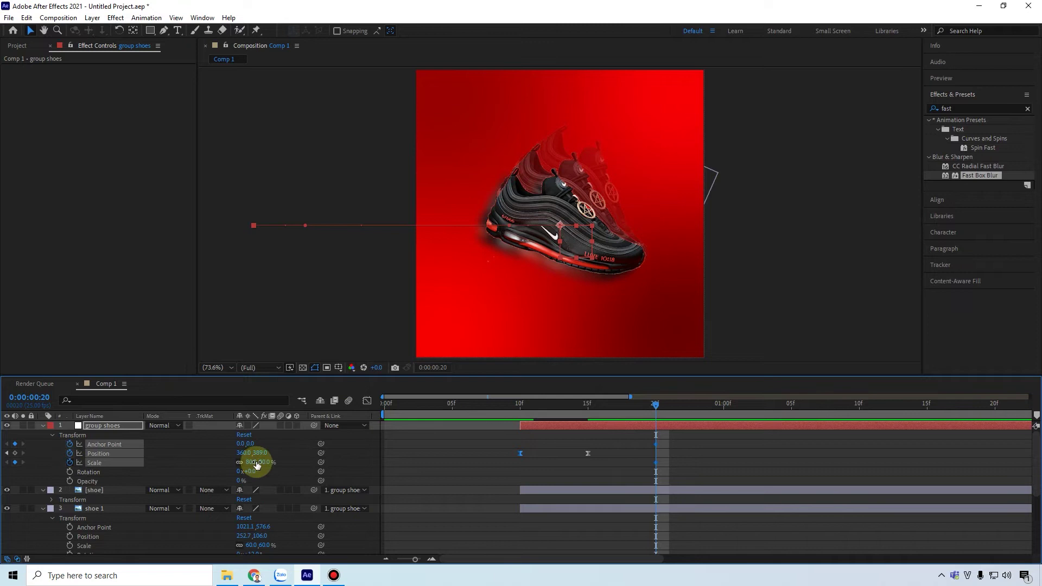
left_click(264, 463)
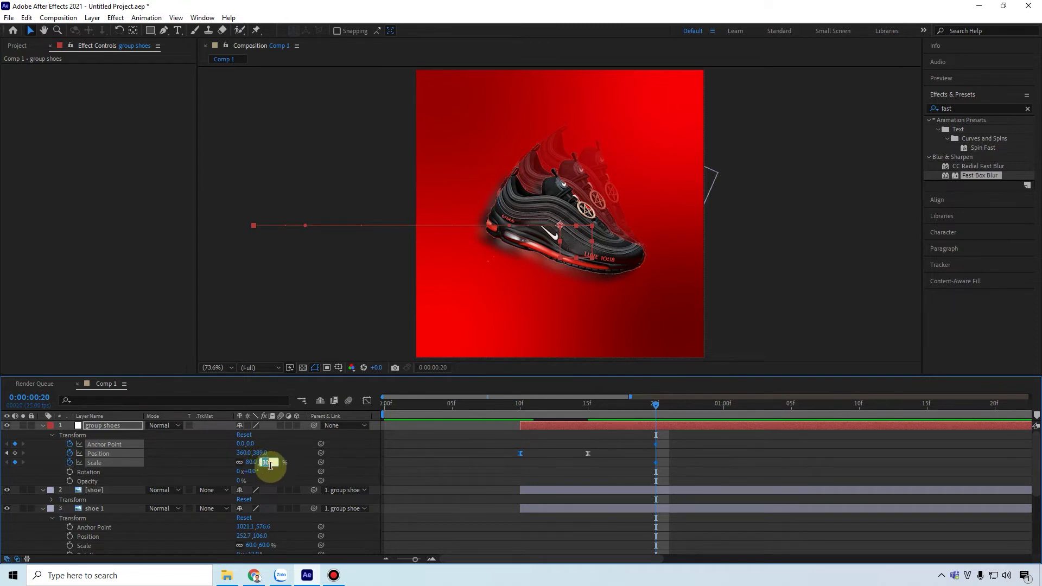
type("100")
key("Return")
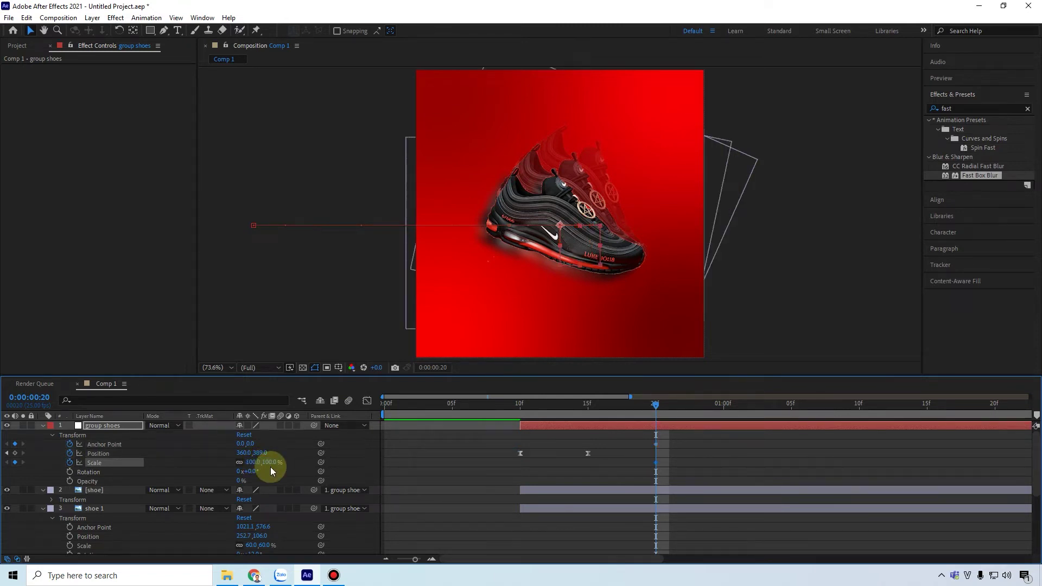
Set the group shoes null's scale to 80% at frame 15
left_click(590, 408)
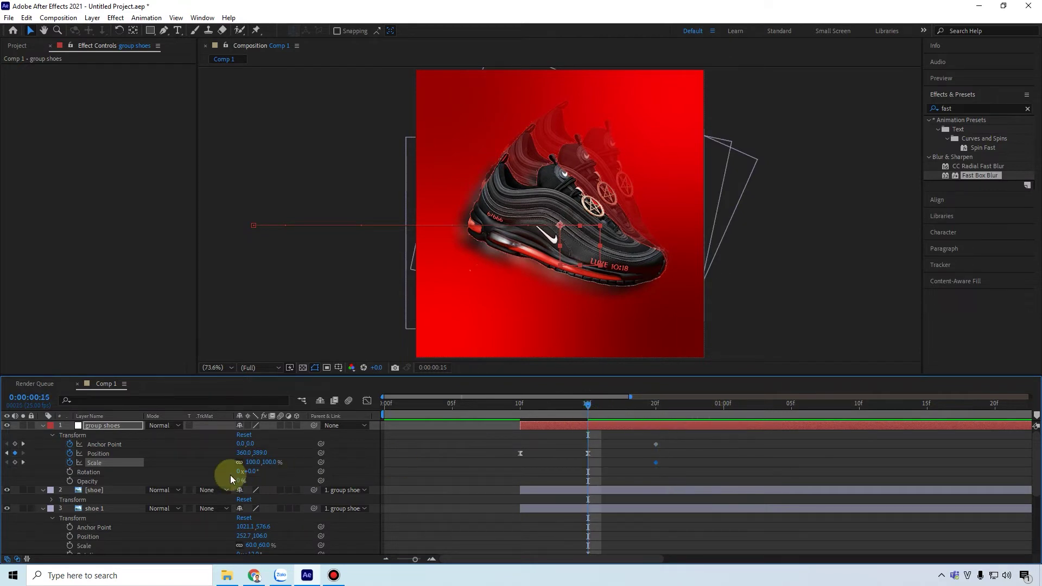
left_click(254, 463)
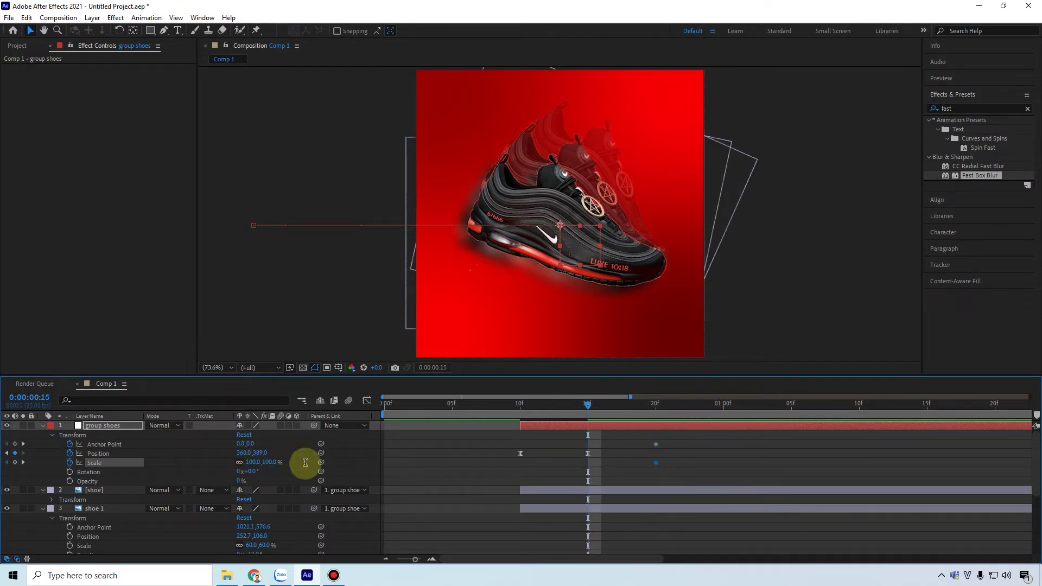
type("80")
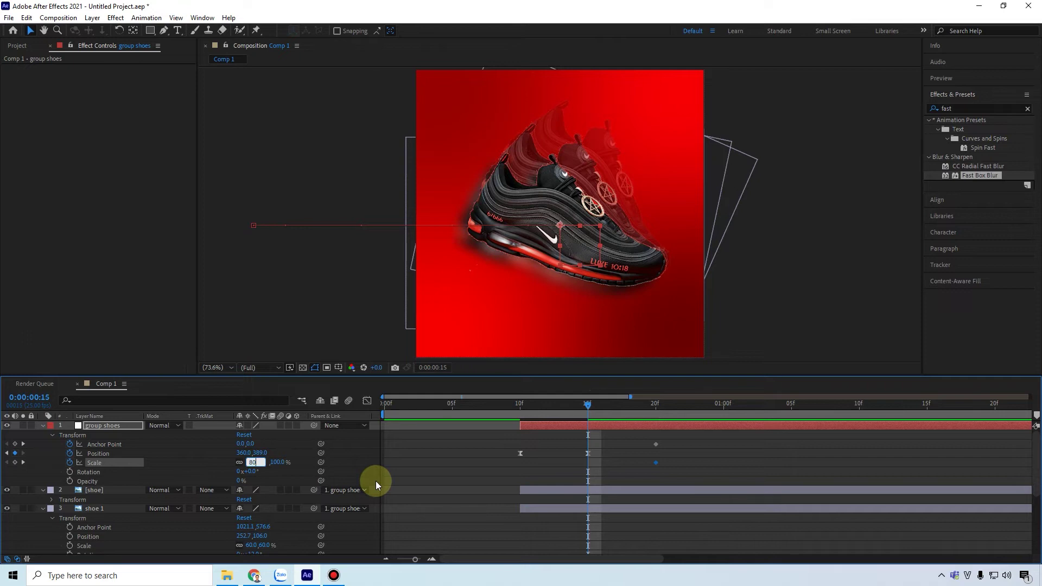
key("Return")
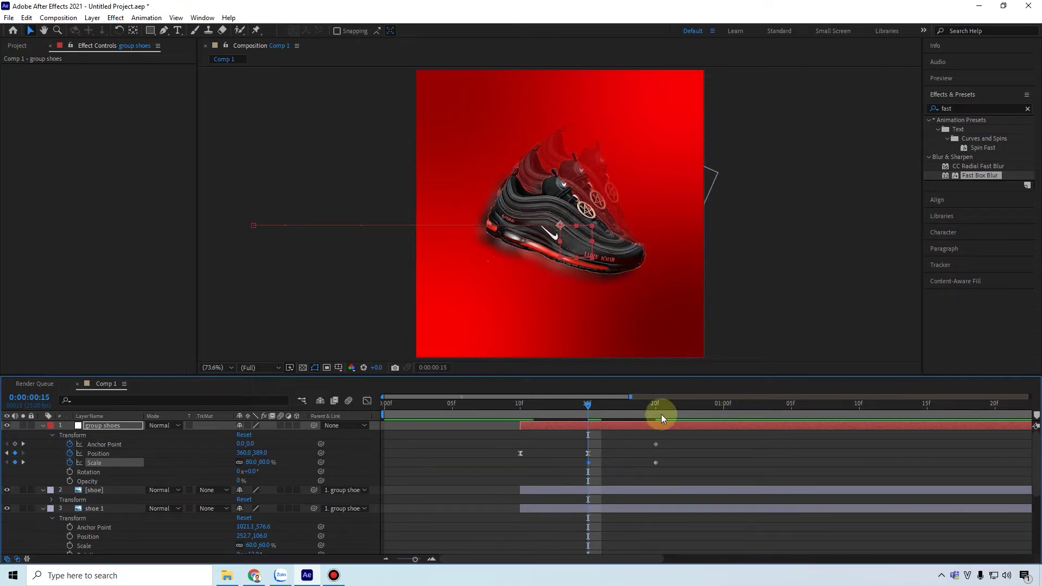
Add a scale keyframe of 80% to the group shoes null at frame 23
left_click(698, 406)
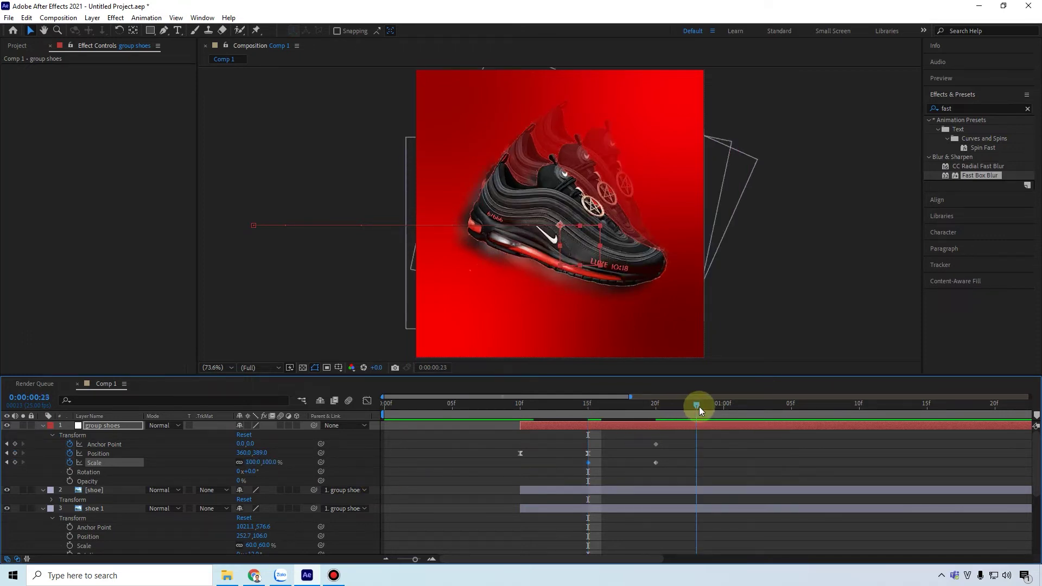
left_click(689, 409)
left_click(691, 408)
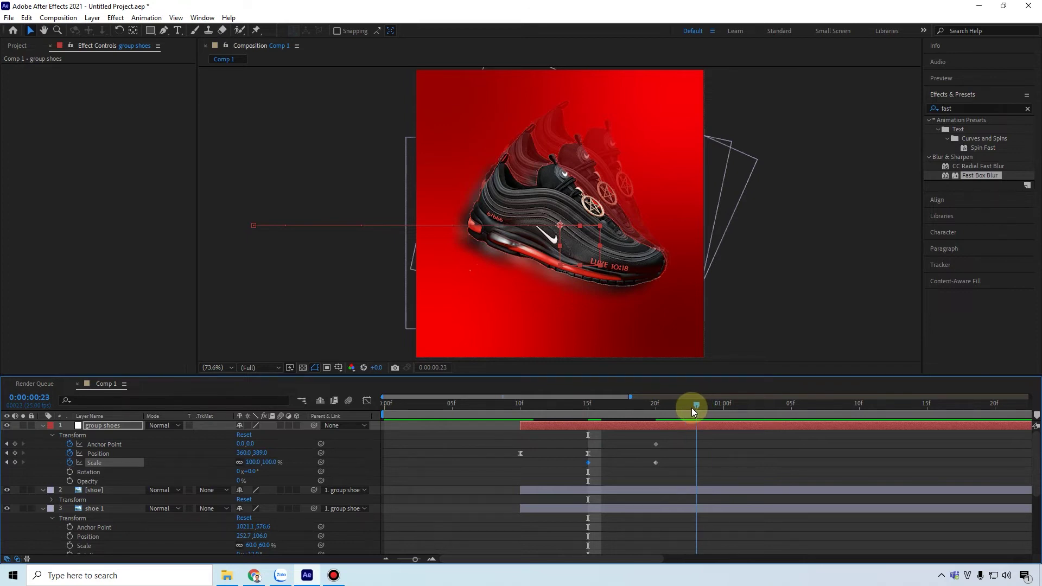
left_click(268, 463)
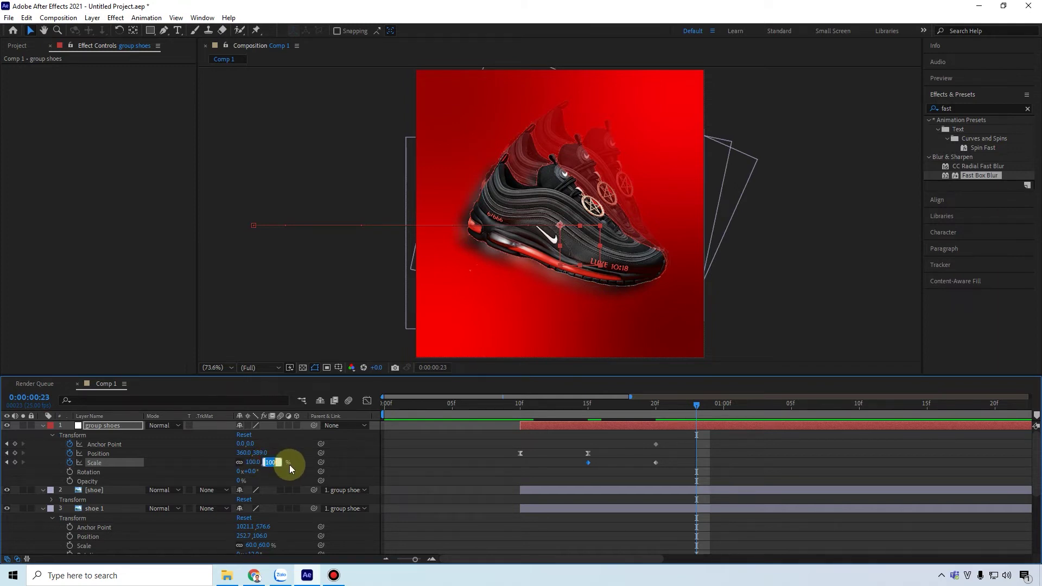
key("Return")
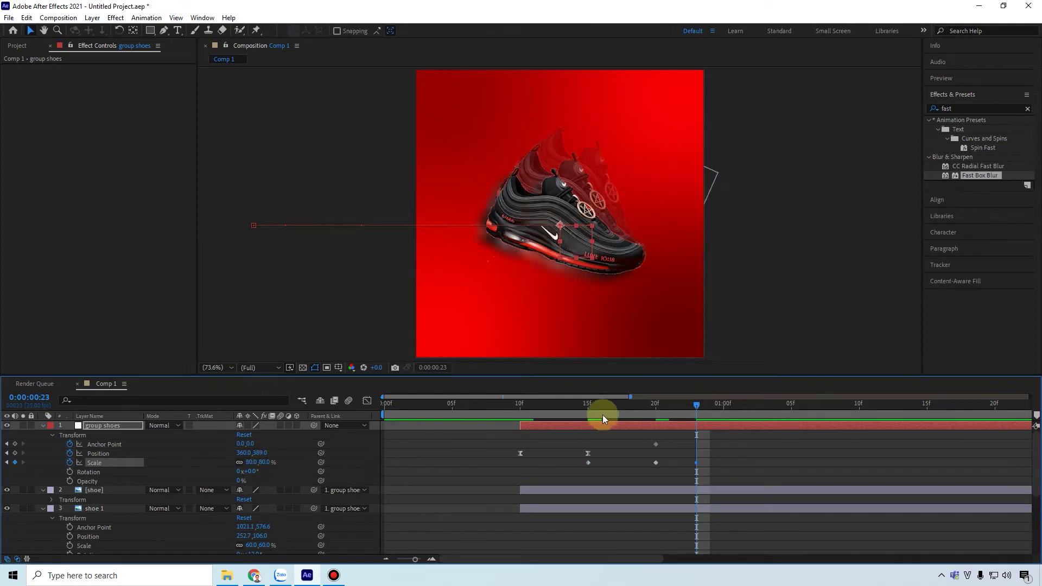
Apply Easy Ease to the three scale keyframes of the group shoes null
left_click_drag(588, 411, 698, 418)
left_click_drag(594, 459, 675, 474)
key("F9")
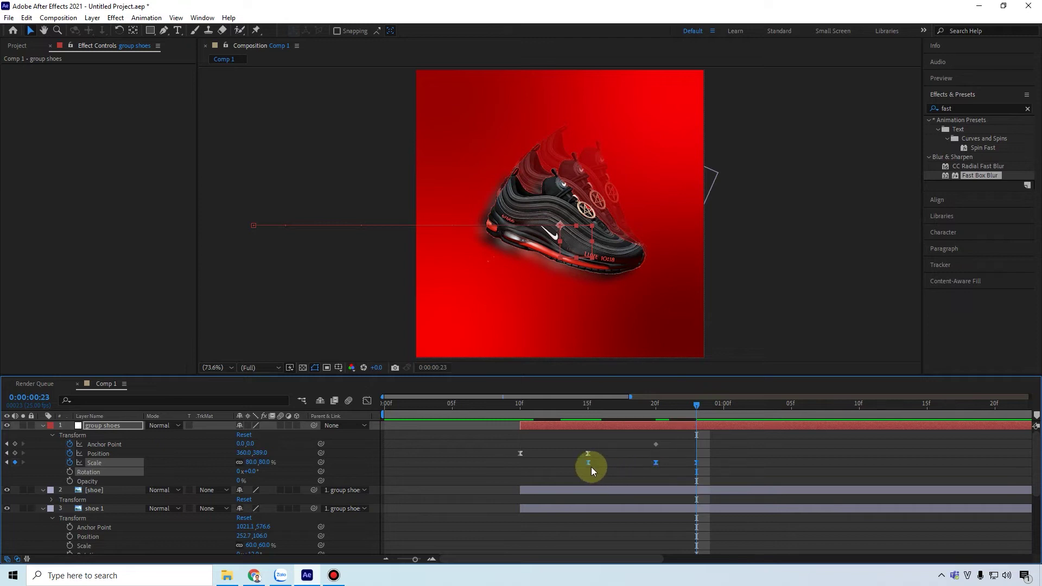
In the Graph Editor, extend the scale curve's outer easing handles to frame 20 and shorten the middle ones to form a sharp peak
left_click(367, 402)
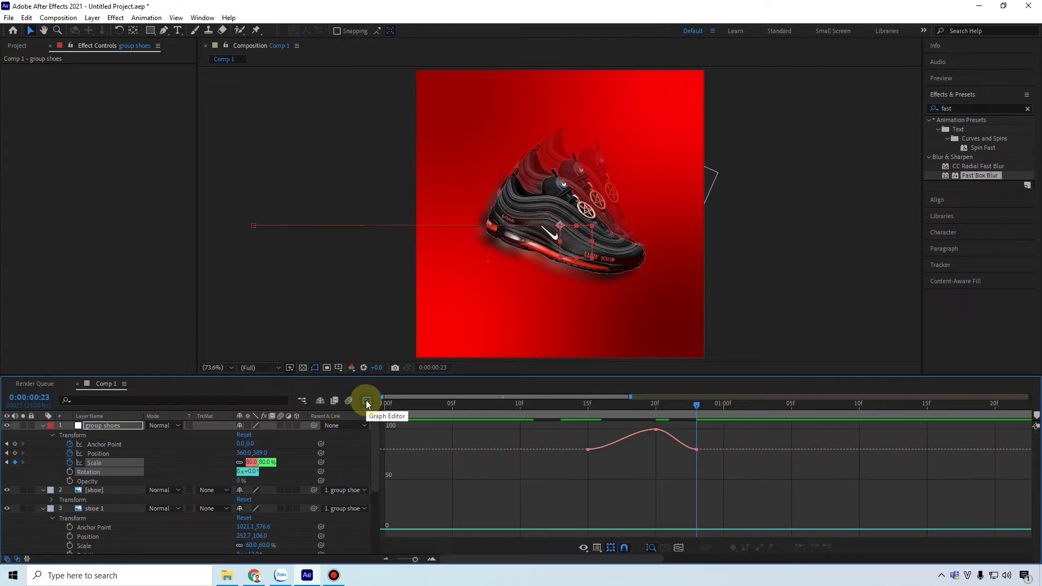
mouse_move(603, 461)
left_mouse_down()
mouse_move(614, 448)
mouse_move(582, 446)
mouse_move(607, 458)
mouse_move(610, 447)
left_mouse_up()
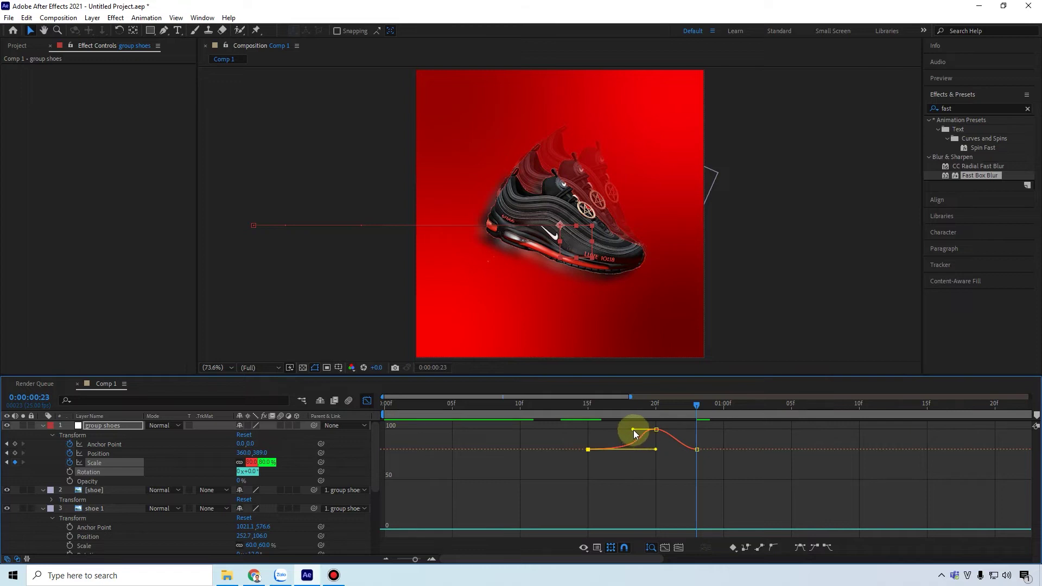
left_click(657, 430)
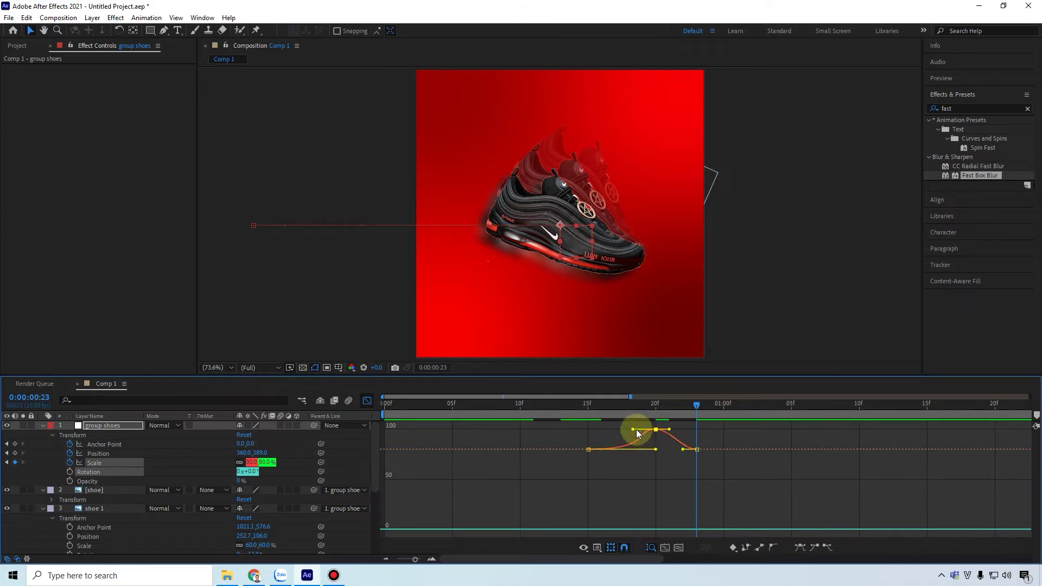
left_click_drag(633, 430, 589, 429)
key("ctrl+z")
left_click_drag(721, 462, 656, 429)
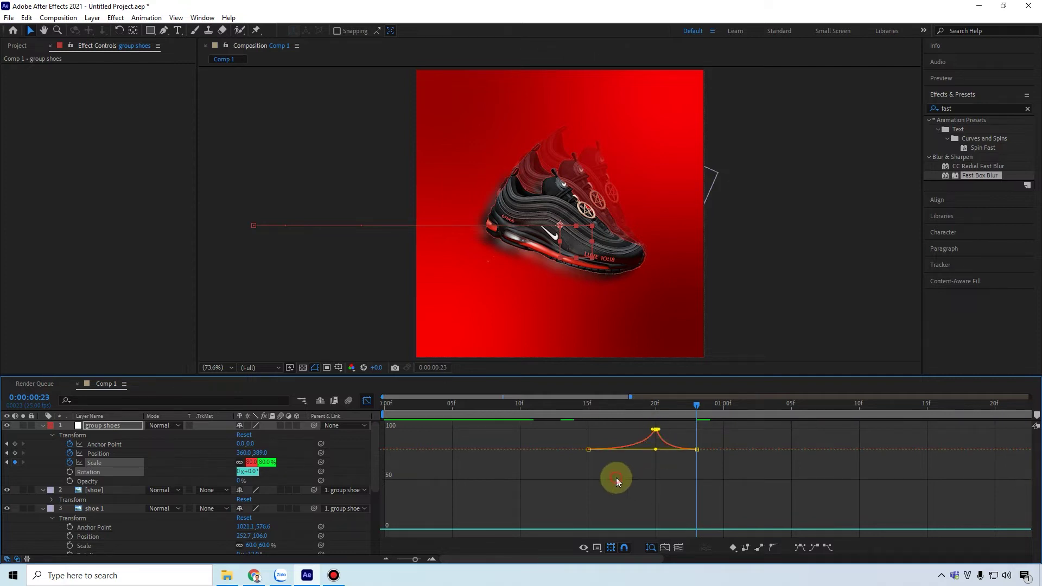
left_click(367, 401)
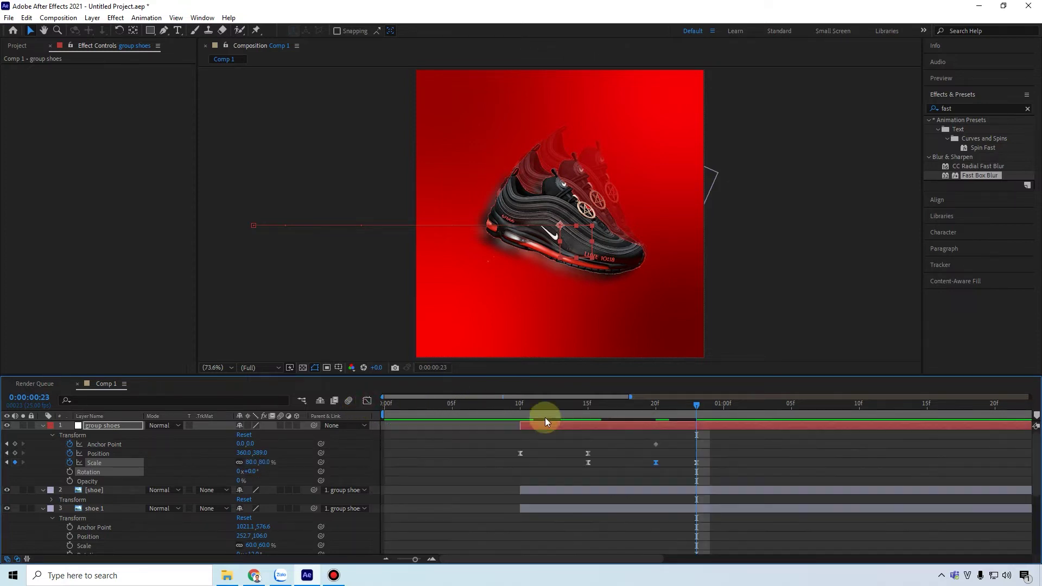
Play back the composition from before frame 10 to check the shoe's slide-in and scale pulse
left_click(505, 406)
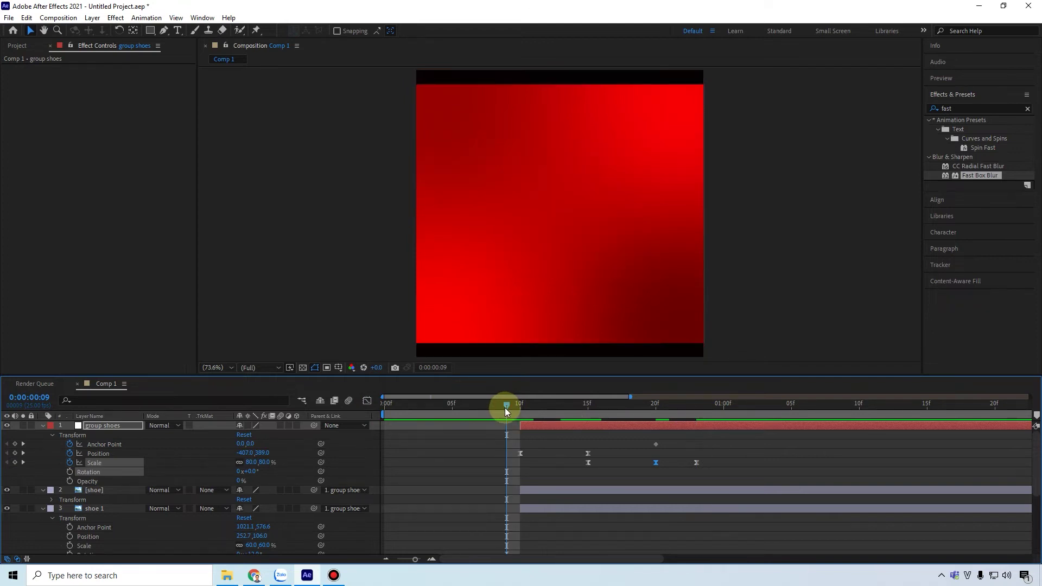
key("space")
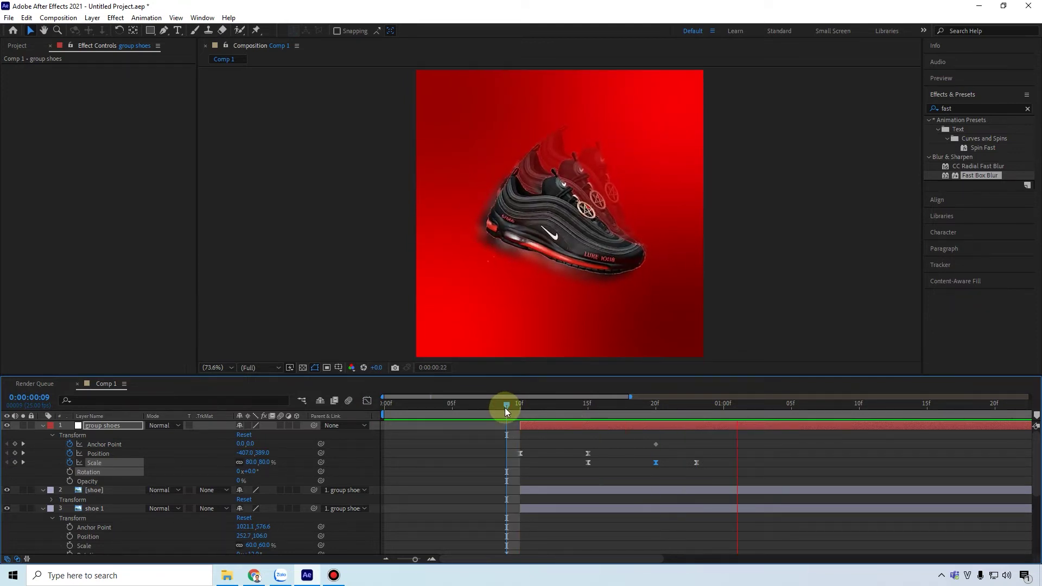
key("space")
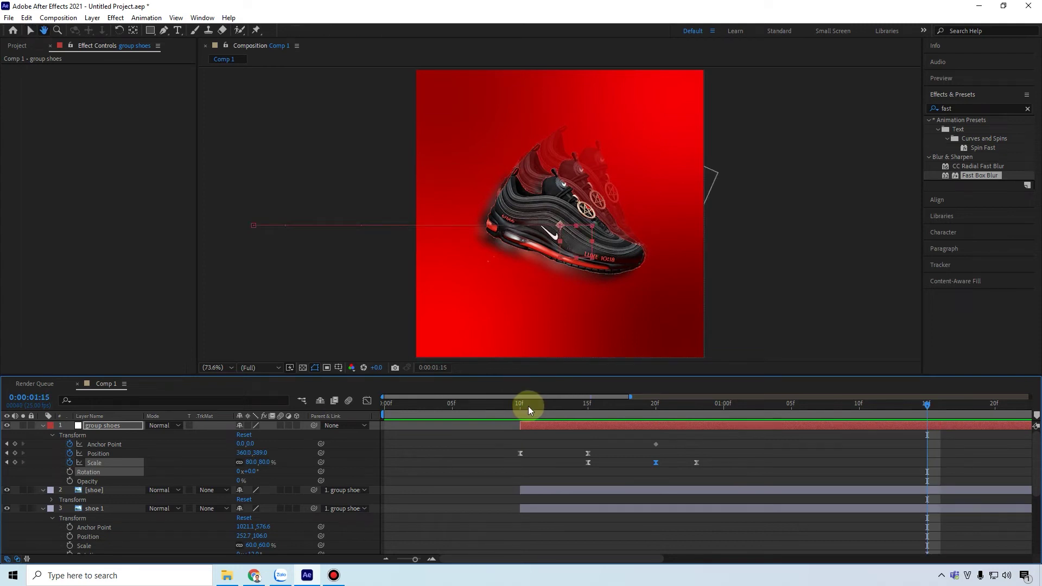
left_click(530, 407)
left_click_drag(532, 403, 448, 421)
key("space")
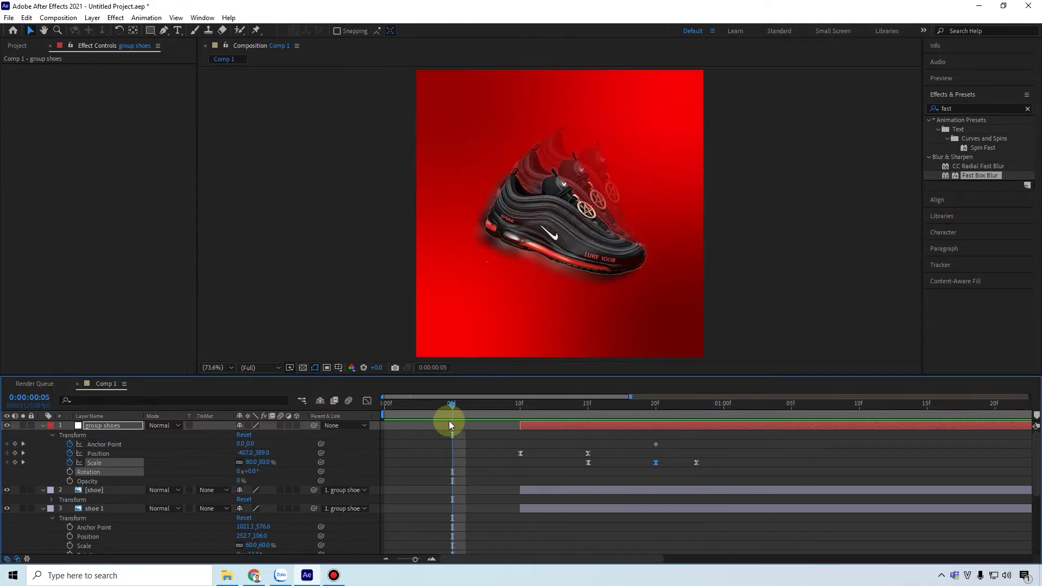
key("space")
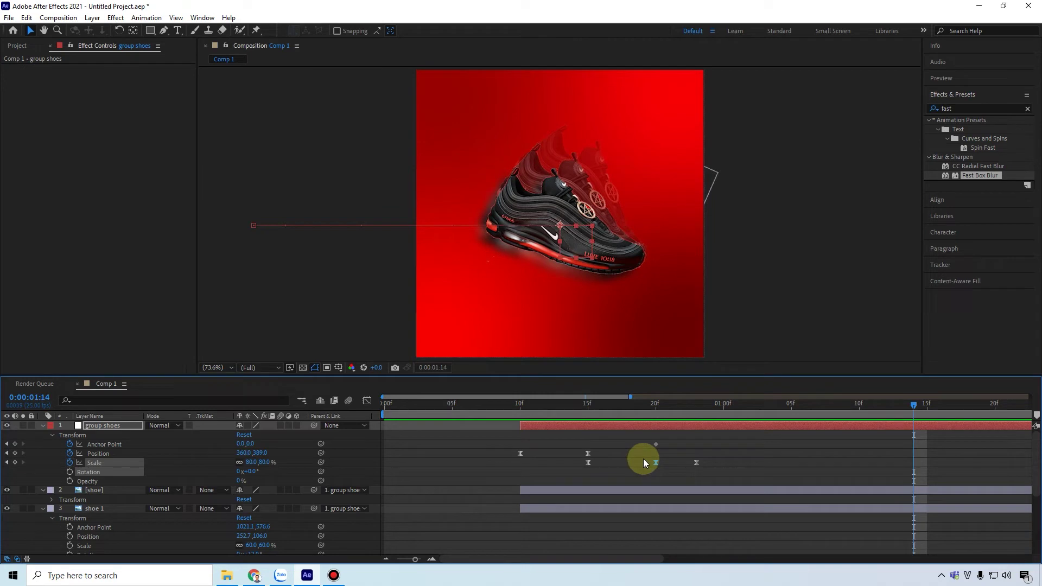
Try repeating the scale pulse by copying the group shoes null's keyframes at frames 20 and 23 to 0:00:01:00, and preview it
left_click(709, 470)
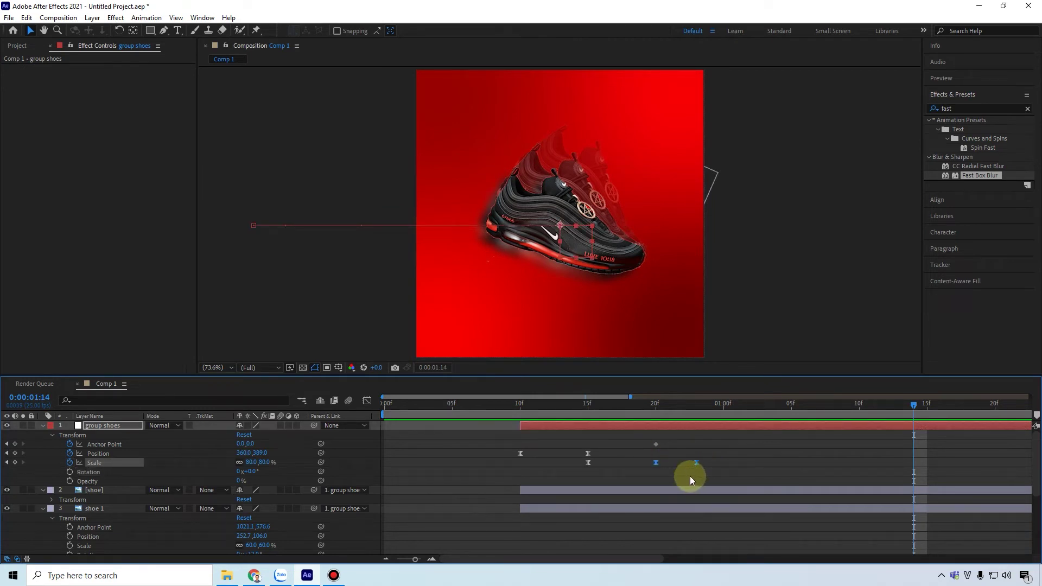
left_click(724, 406)
key("ctrl+v")
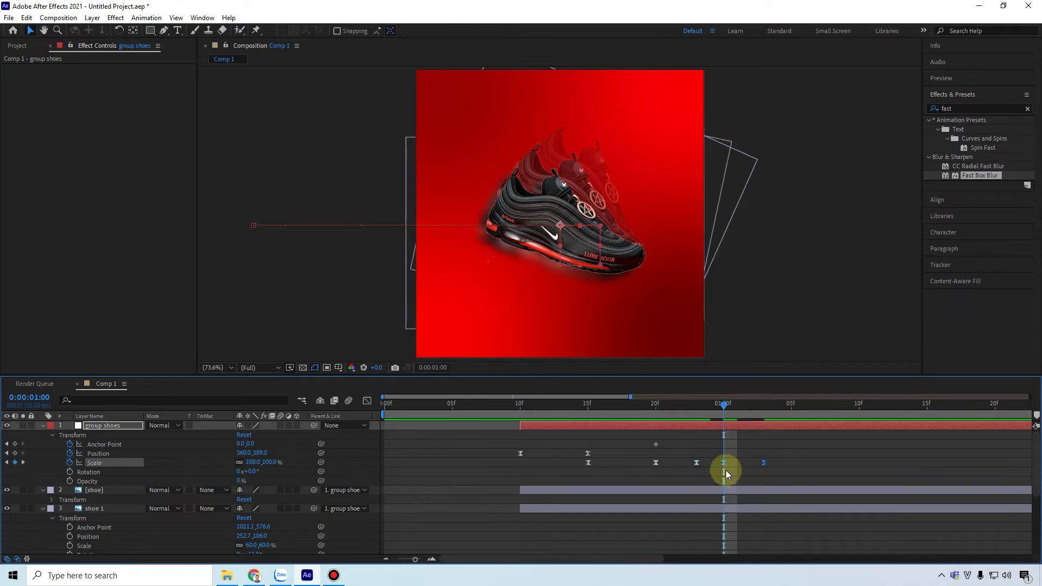
left_click_drag(509, 407, 492, 408)
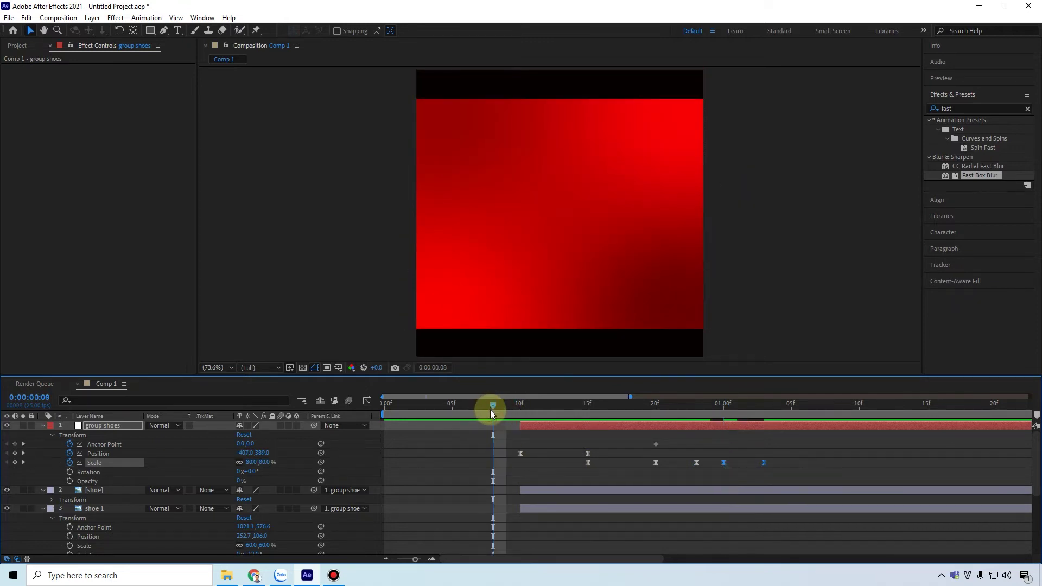
key("space")
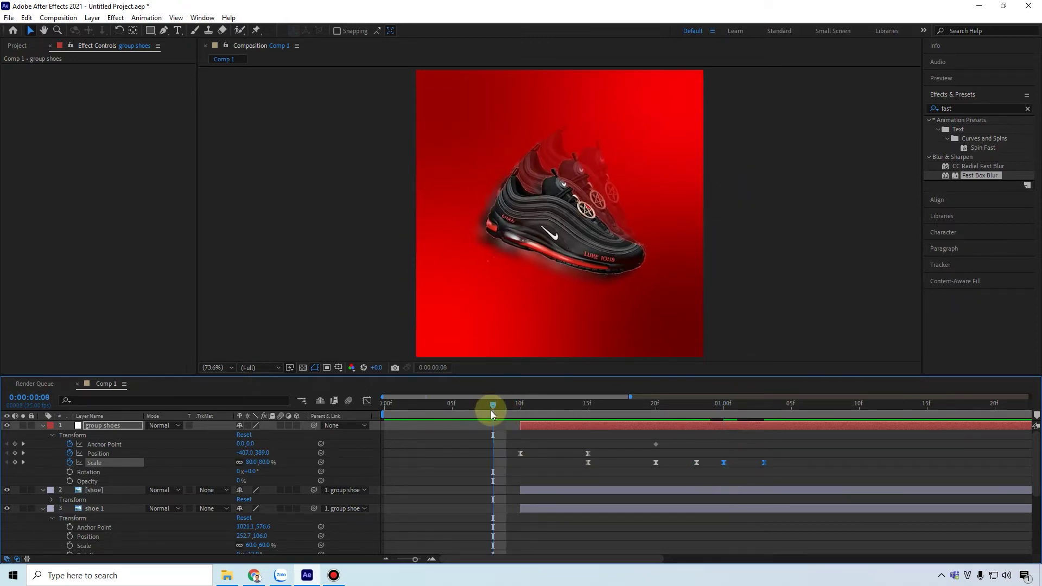
key("space")
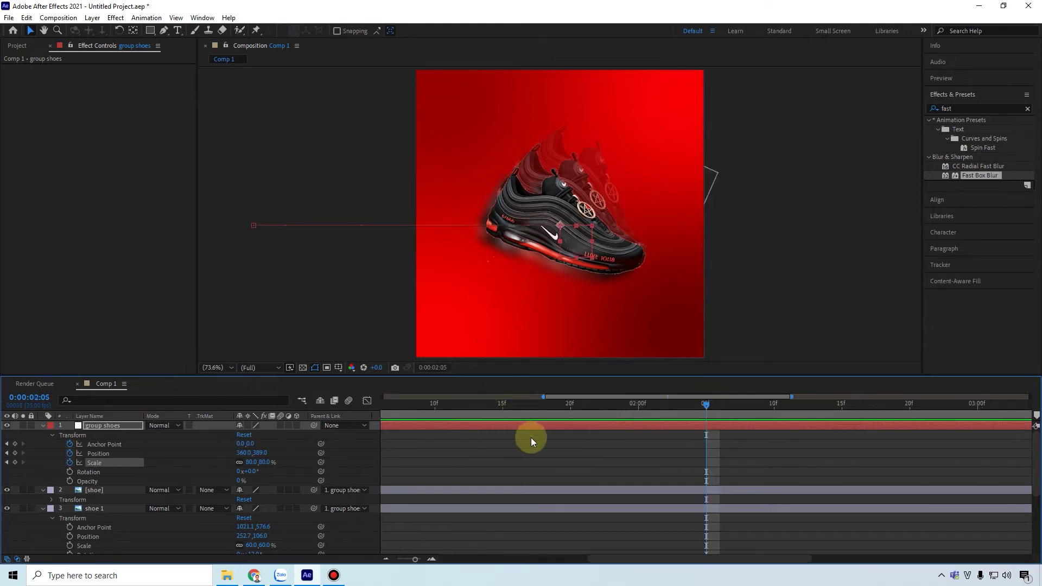
key("j")
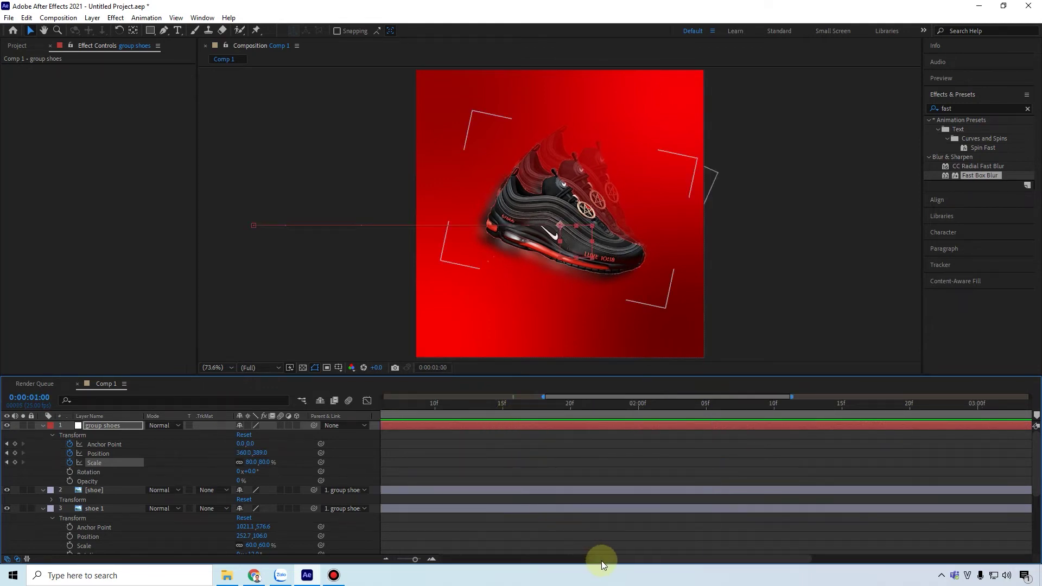
left_click_drag(571, 562, 508, 564)
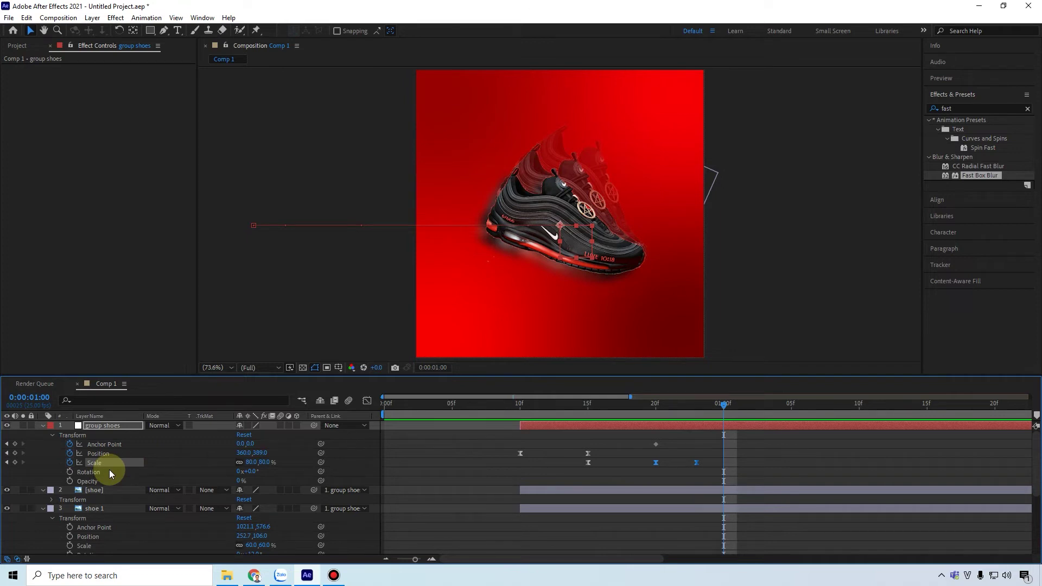
Delete the anchor point keyframe at frame 20 of the group shoes null
left_click_drag(643, 438, 672, 448)
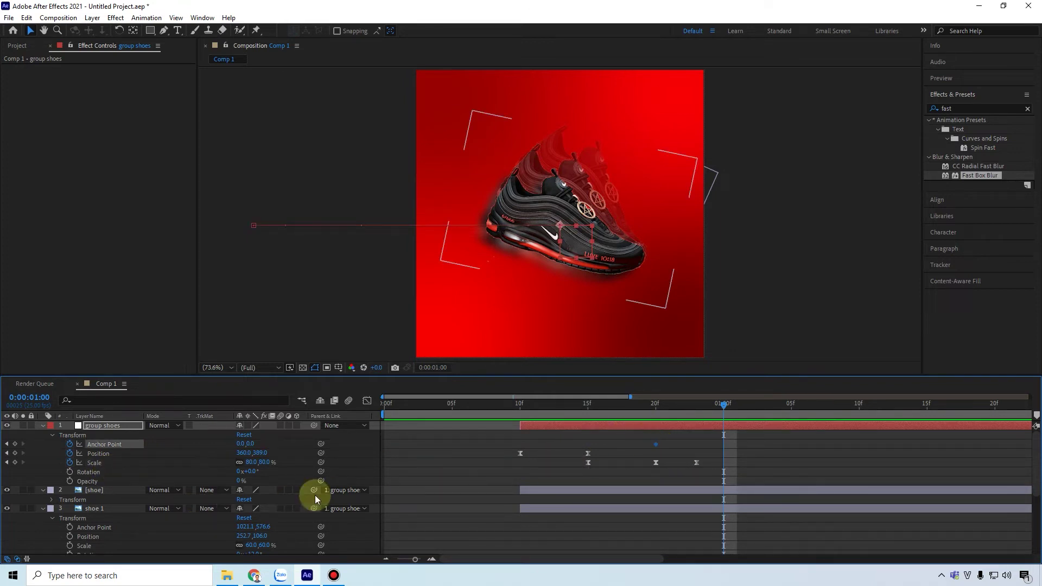
left_click(631, 559)
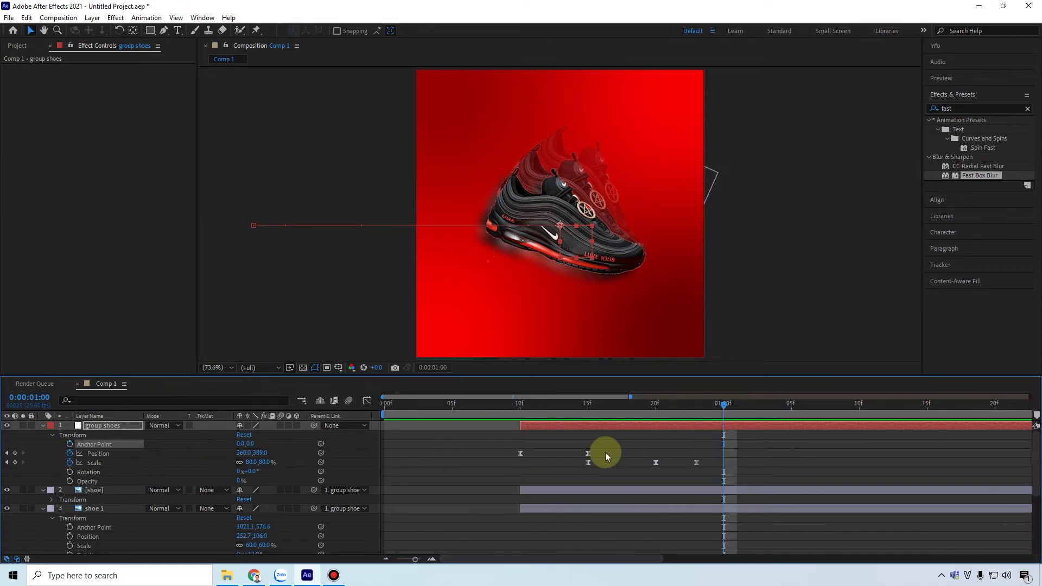
left_click_drag(497, 406, 727, 420)
Try the expression wiggle(1,25) on the group shoes null's rotation, preview the motion and remove the expression
left_click(520, 418)
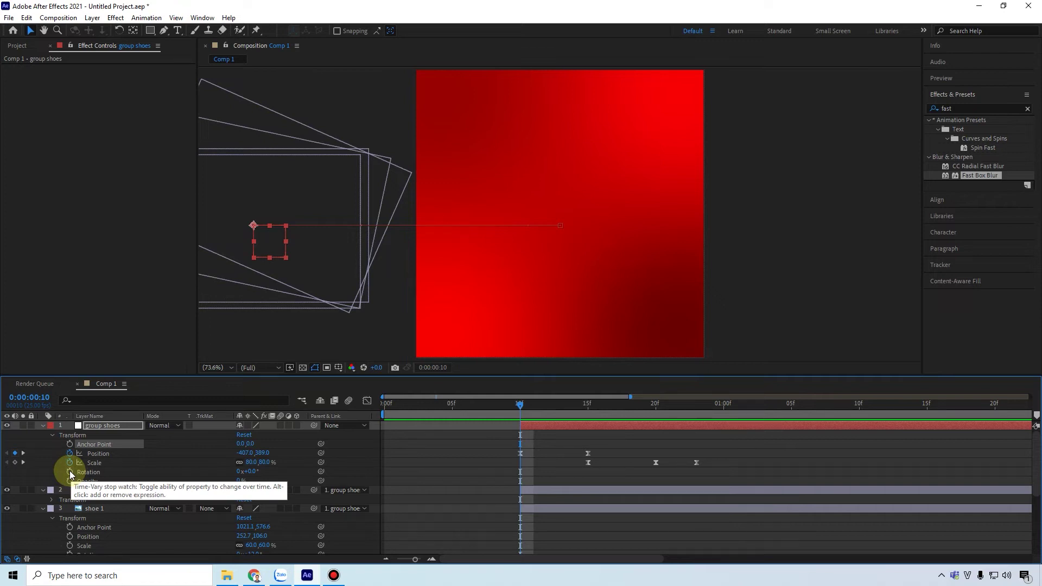
left_click(70, 472, "alt")
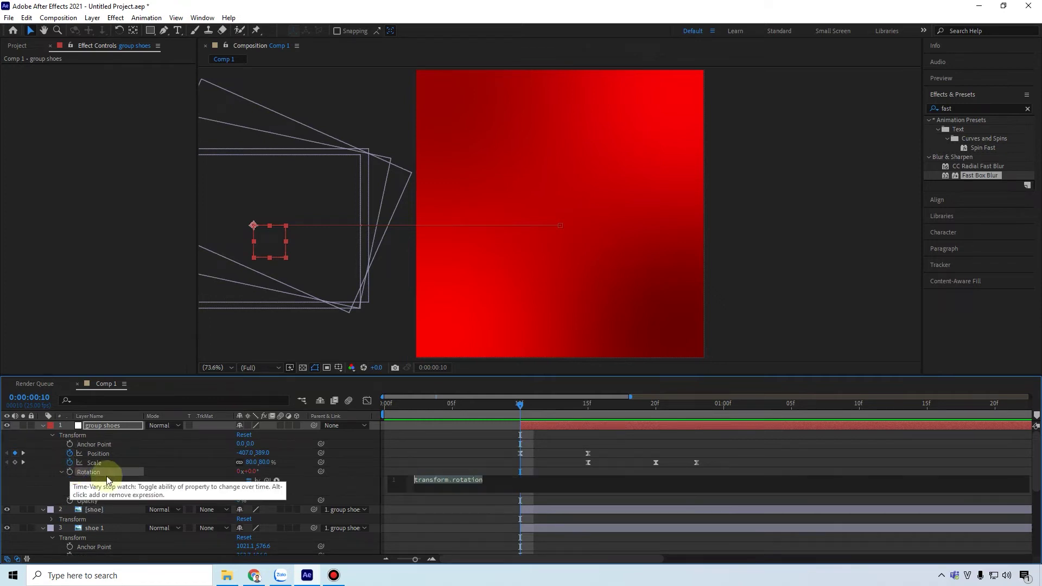
type("wiggle(1,25")
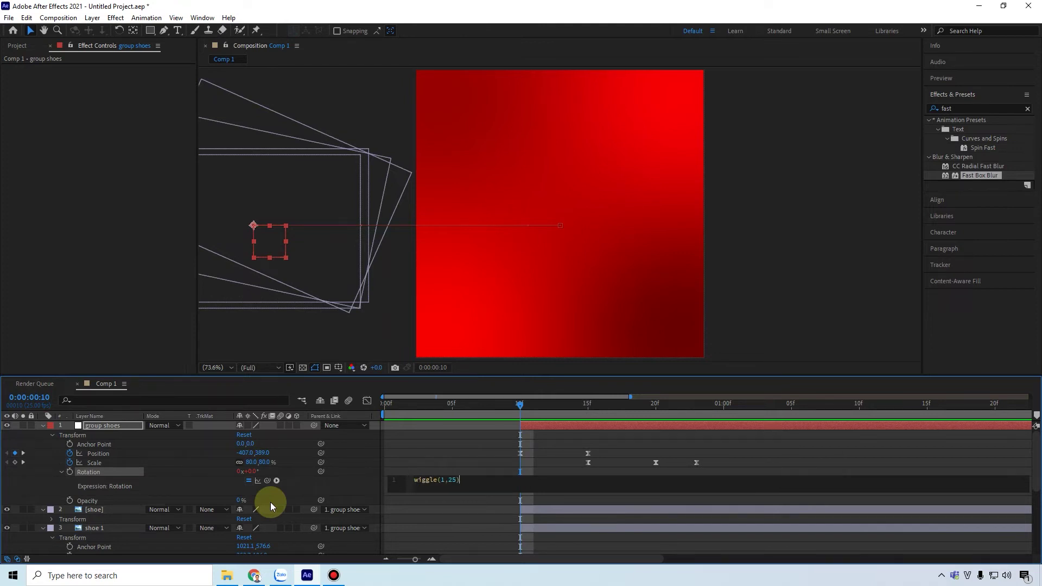
left_click(438, 406)
key("space")
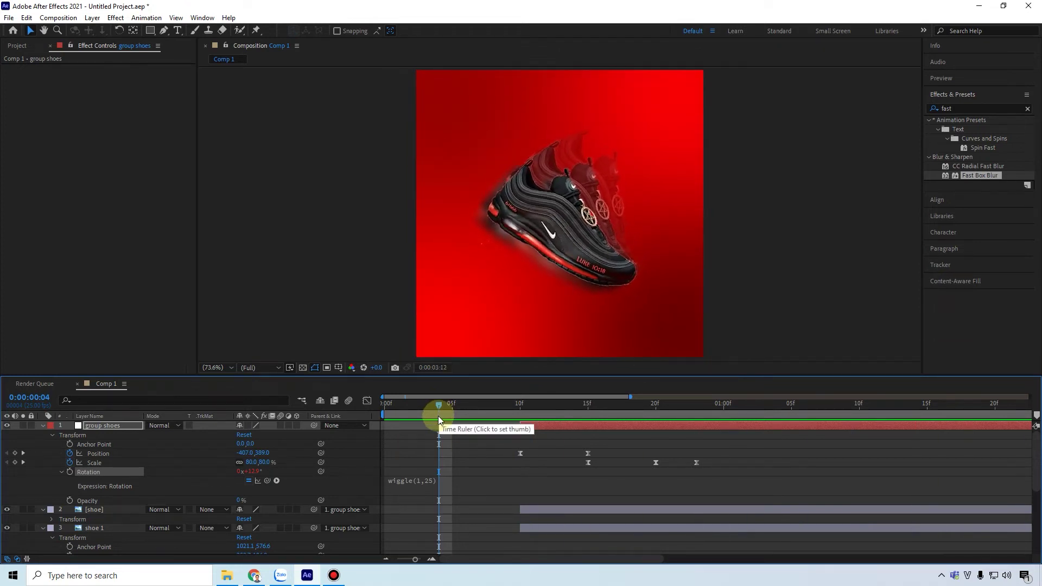
key("space")
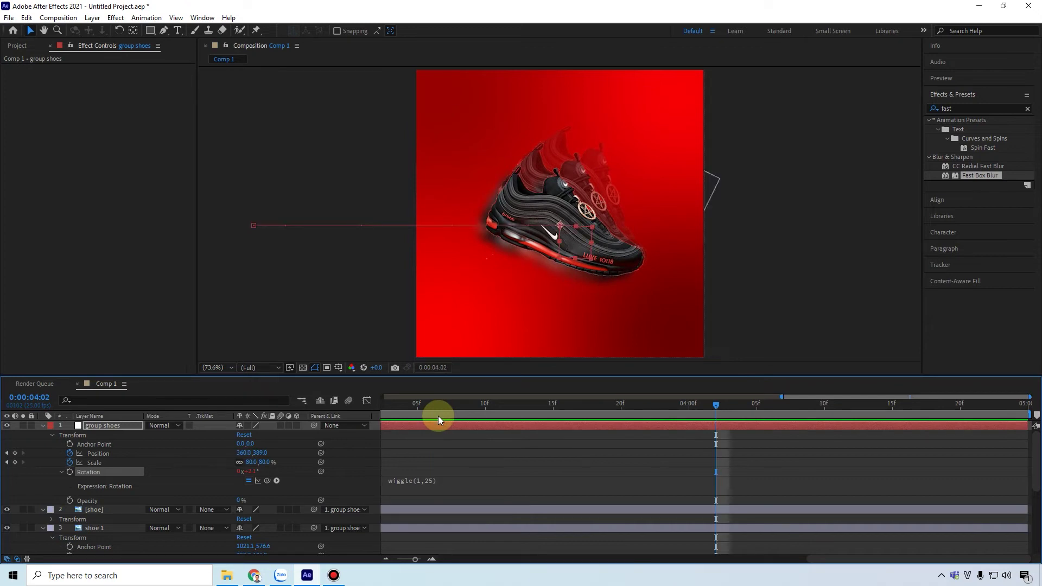
left_click(69, 472, "alt")
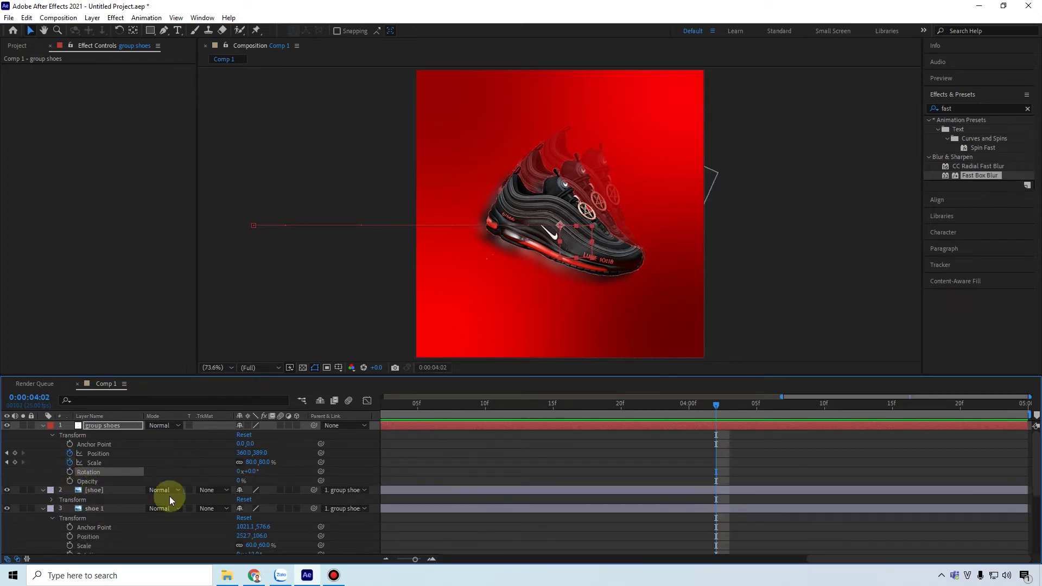
Add the expression wiggle(1,30) to the group shoes null's position and return to frame 3 for a preview
left_click_drag(831, 560, 373, 574)
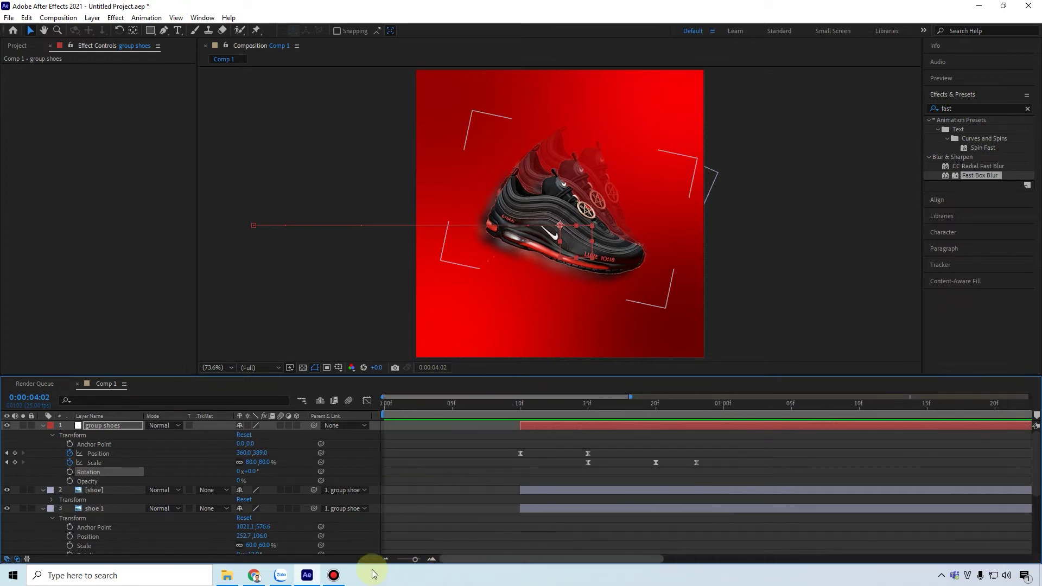
left_click(69, 454, "alt")
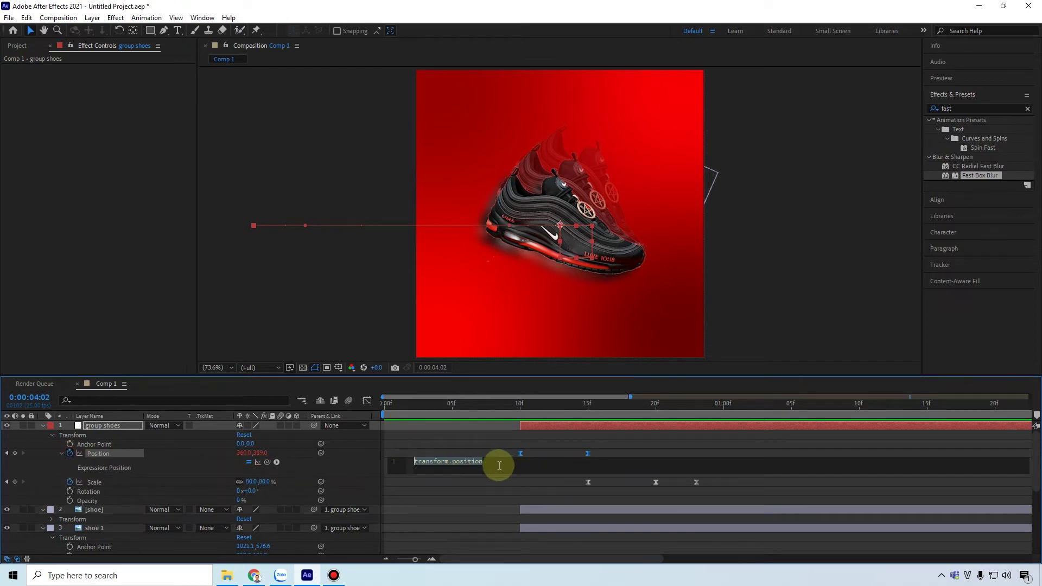
type("wiggle")
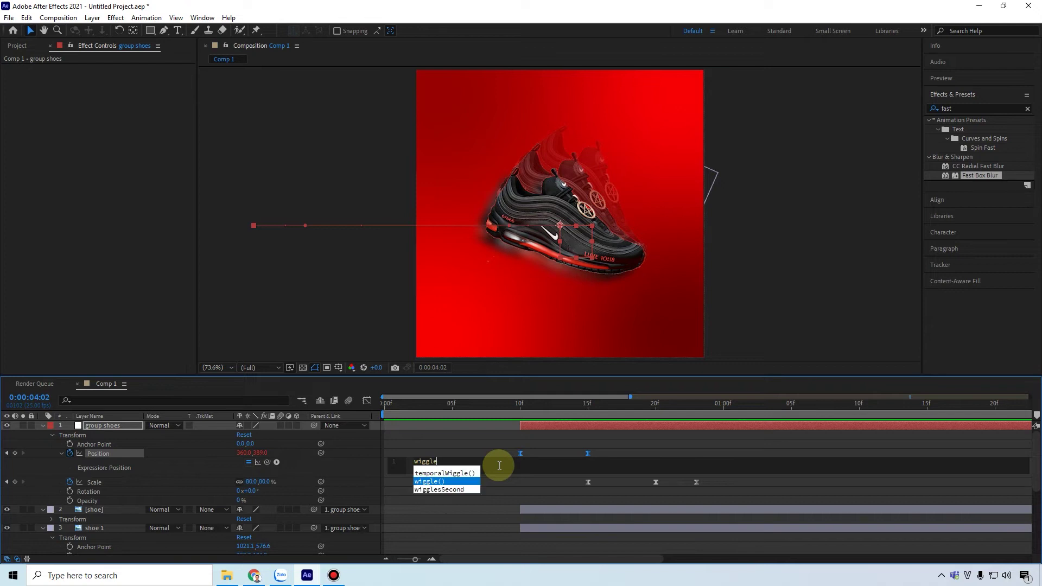
key("Return")
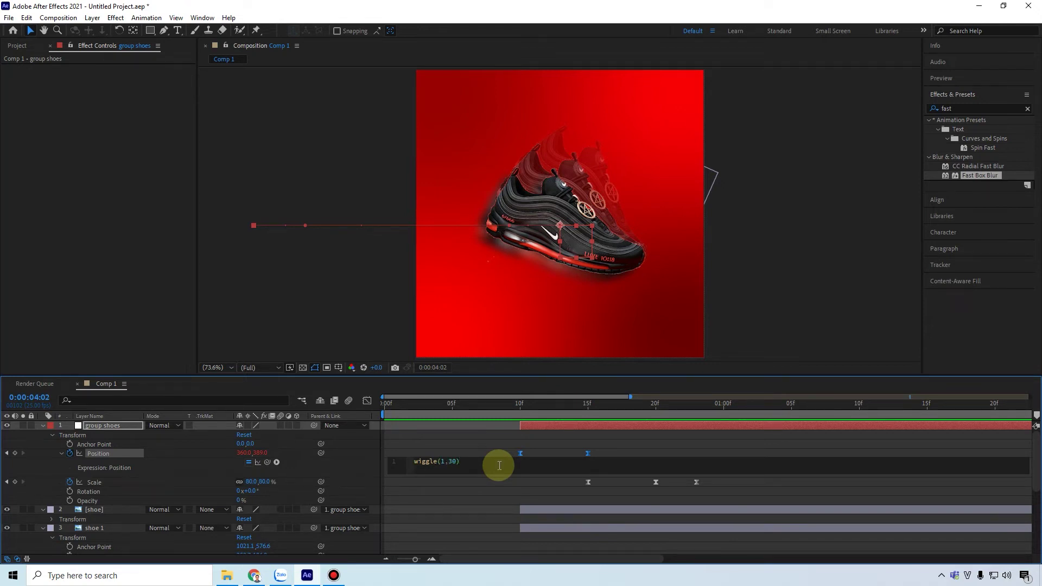
left_click(425, 405)
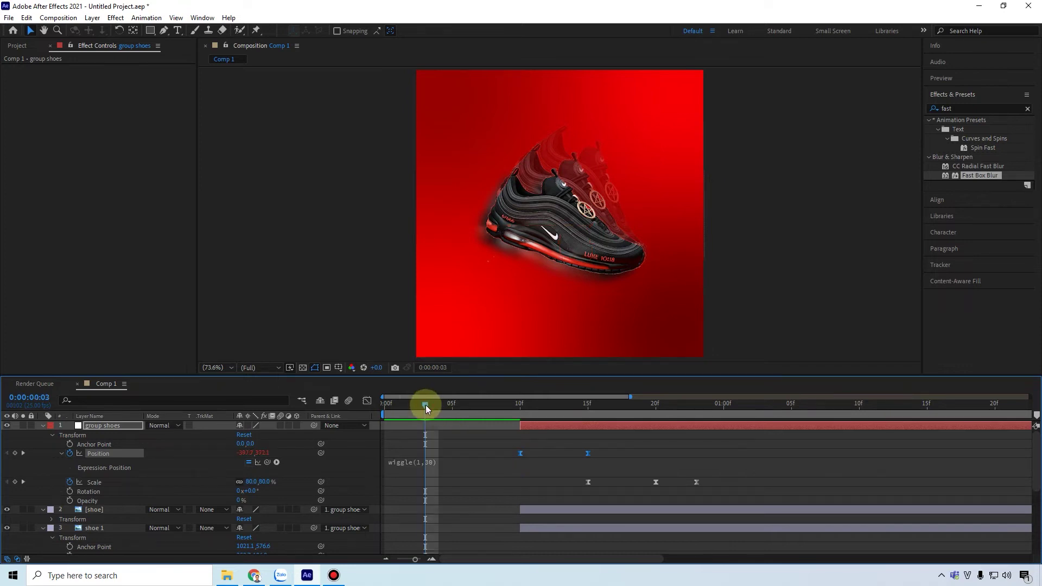
Preview the group shoes null's position wiggle from the start of the composition
key("Home")
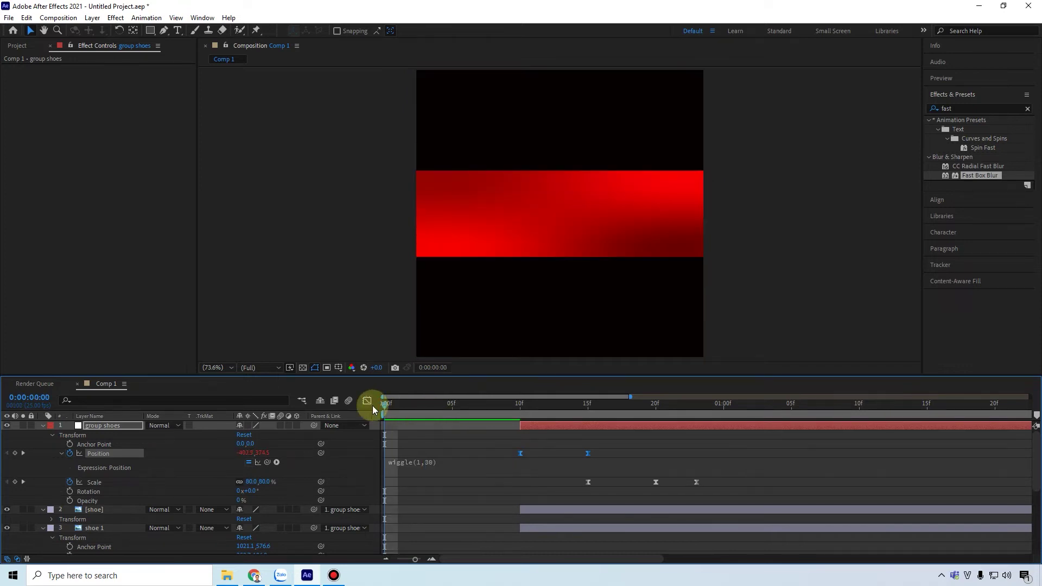
key("space")
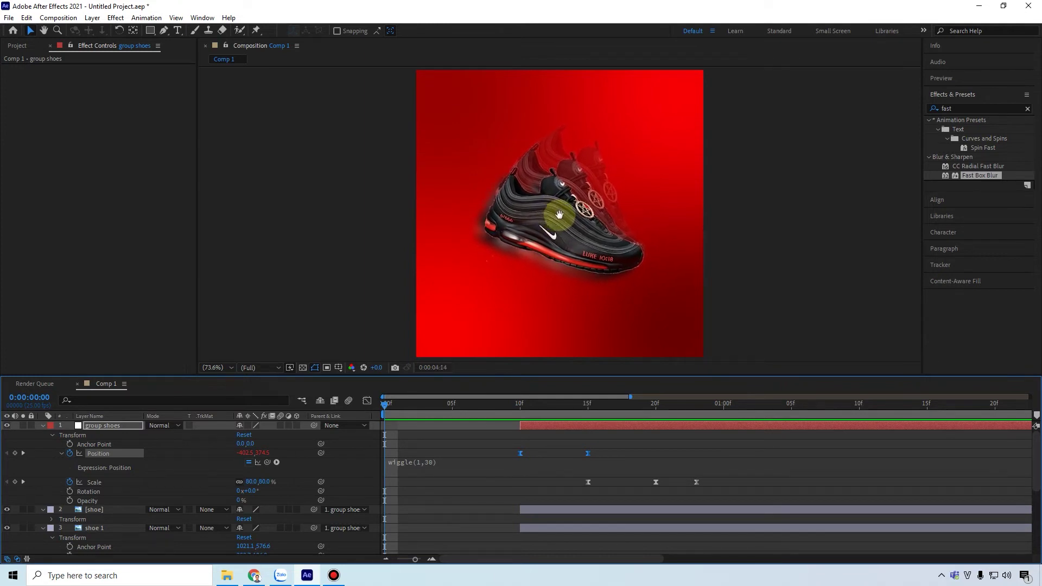
key("space")
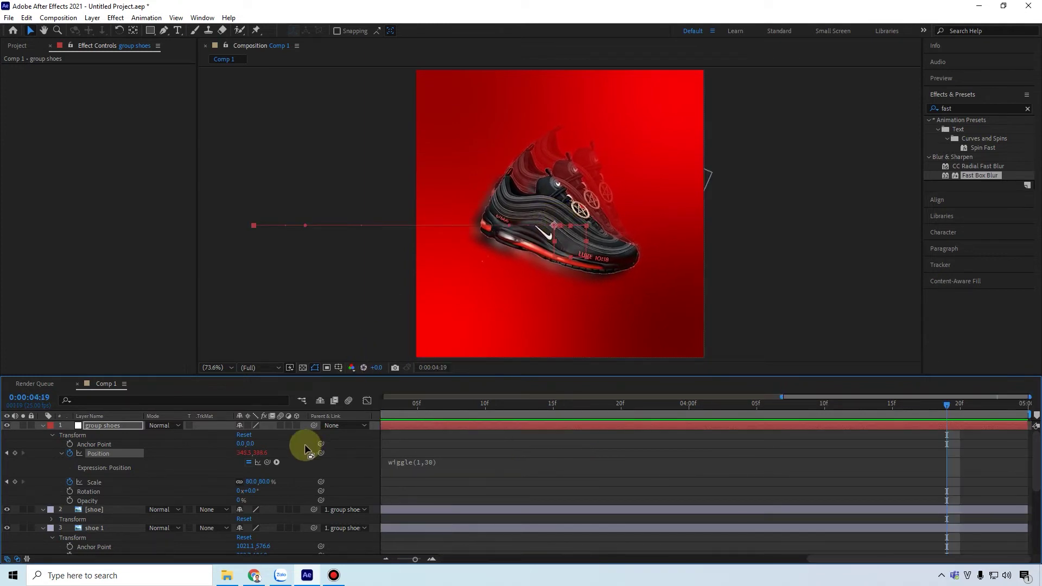
Change the position expression of the group shoes null to wiggle(2,20)
left_click(425, 462)
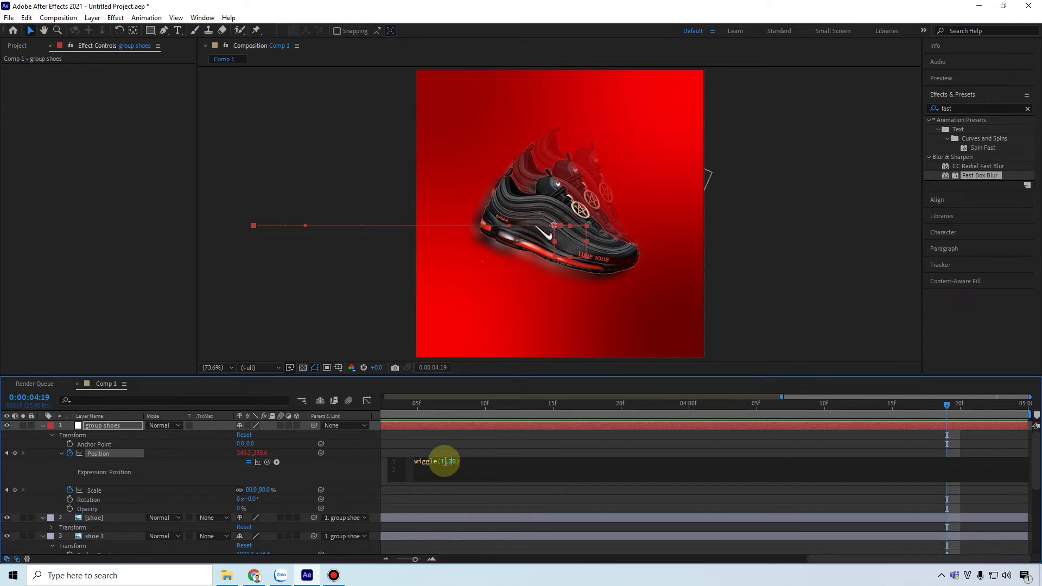
key("BackSpace")
type("2")
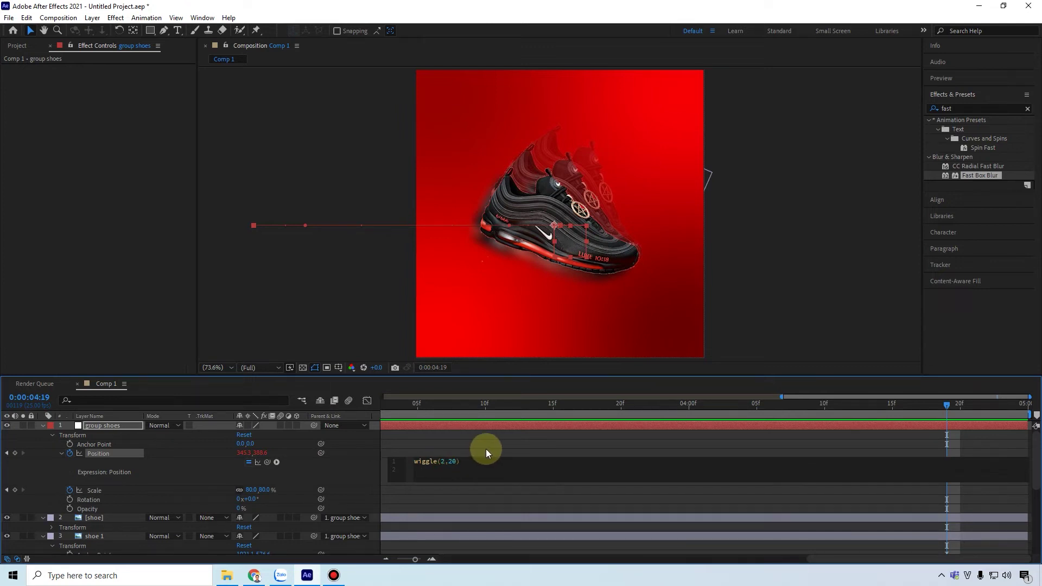
left_click(411, 405)
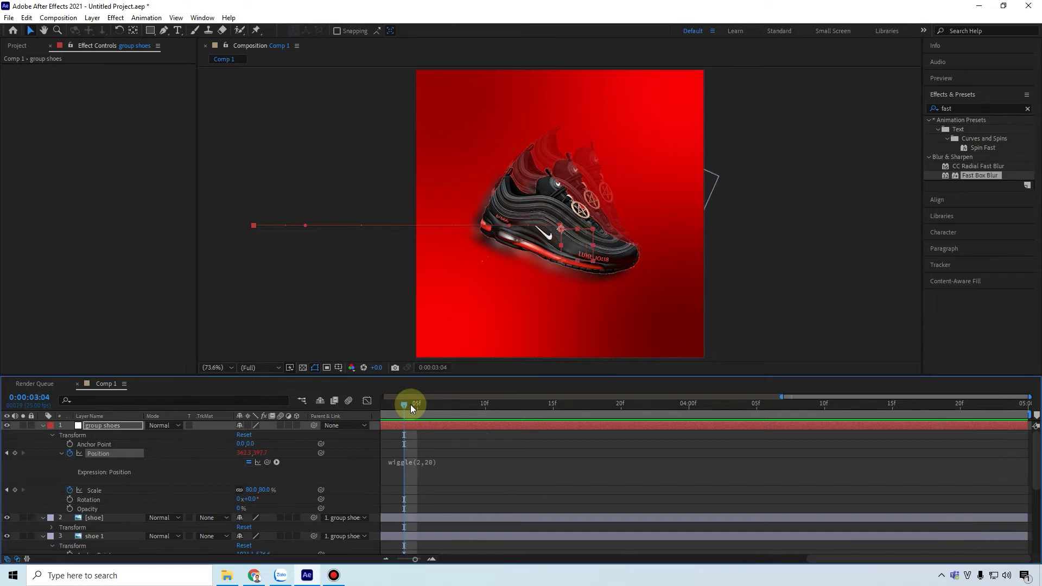
Show the whole composition duration in the timeline and preview the shoe's motion from frame 6
key("minus")
key("minus")
key("minus")
key("minus")
key("minus")
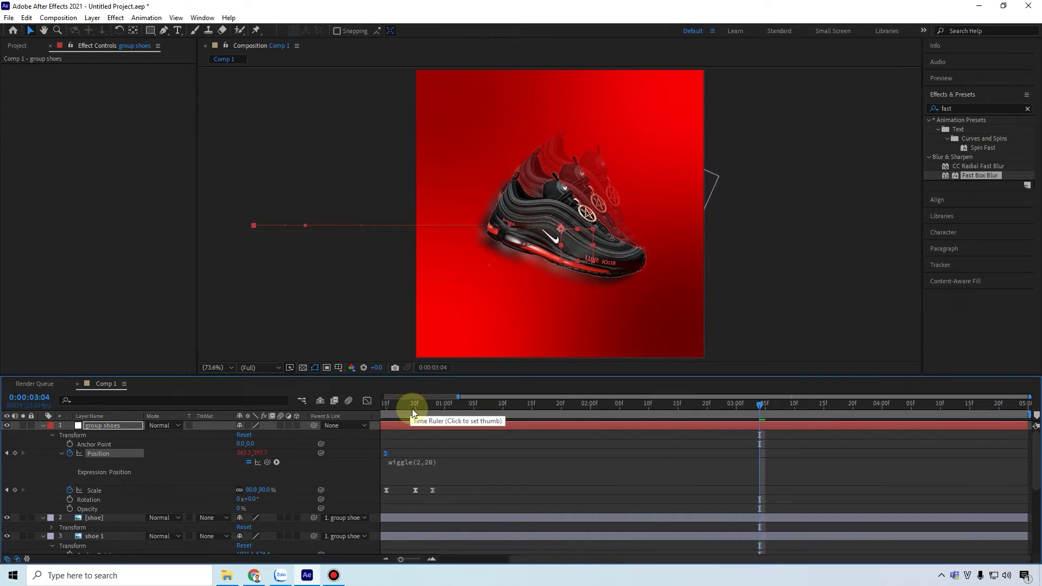
key("minus")
left_click(417, 408)
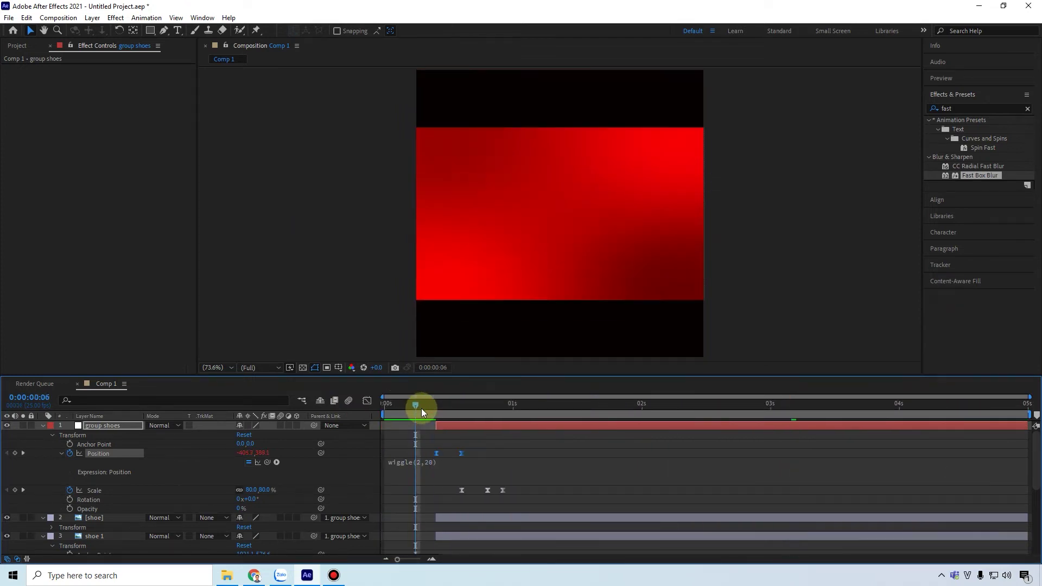
key("space")
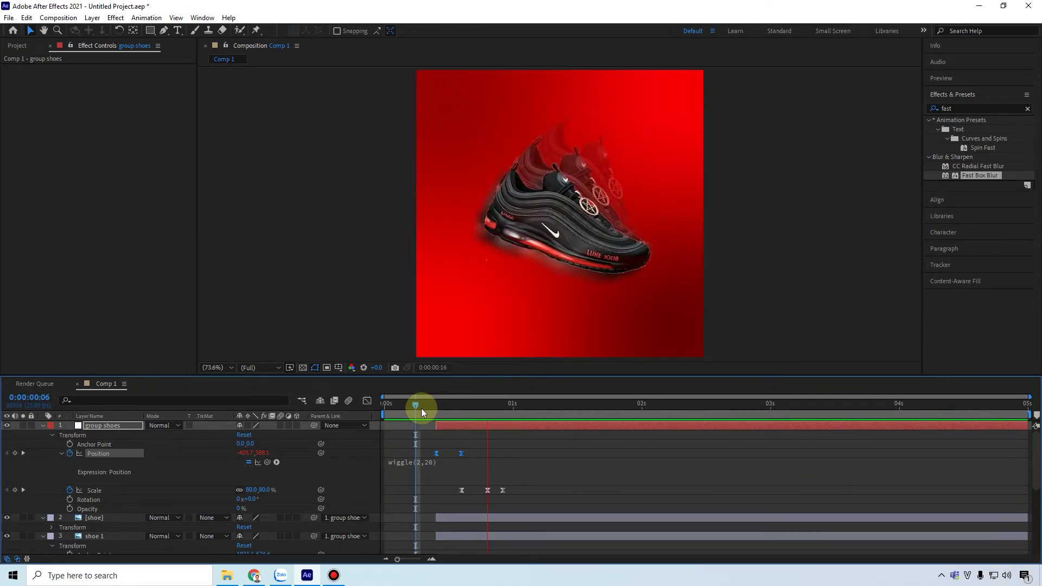
key("space")
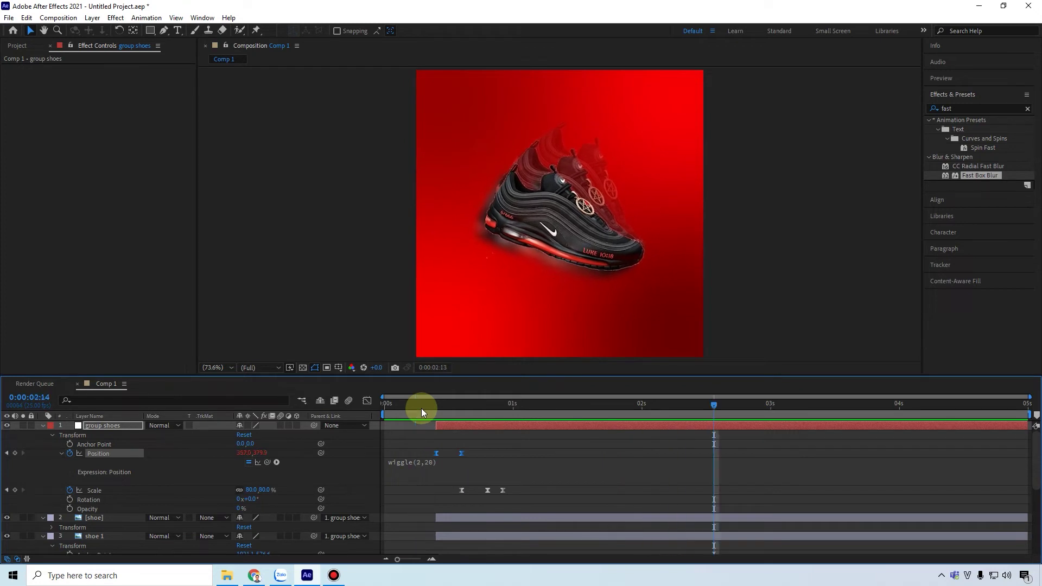
Change the group shoes null's position expression to wiggle(1,20) and preview it from the start
left_click(422, 461)
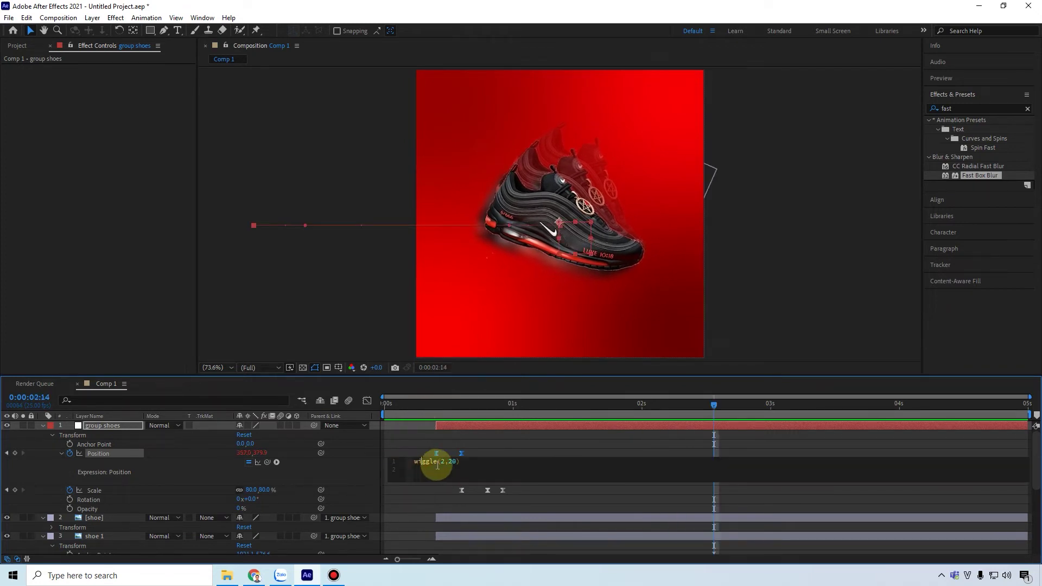
left_click(467, 455)
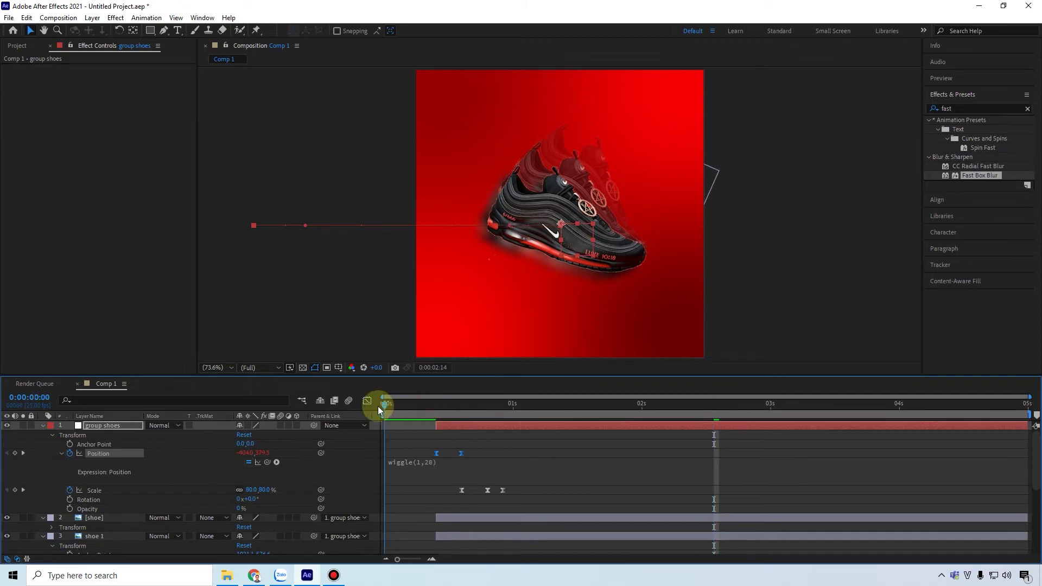
left_click(382, 406)
key("space")
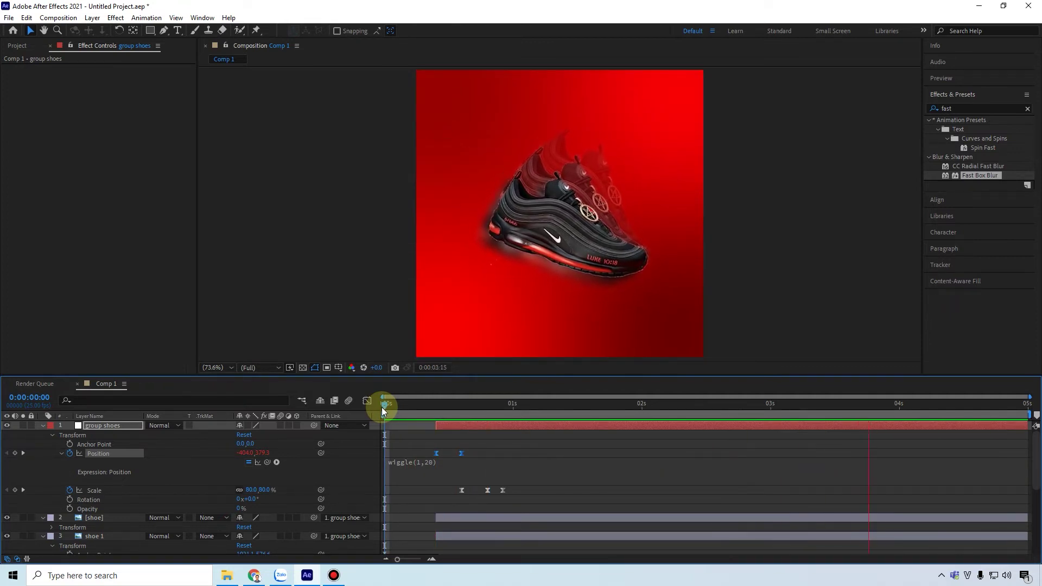
key("space")
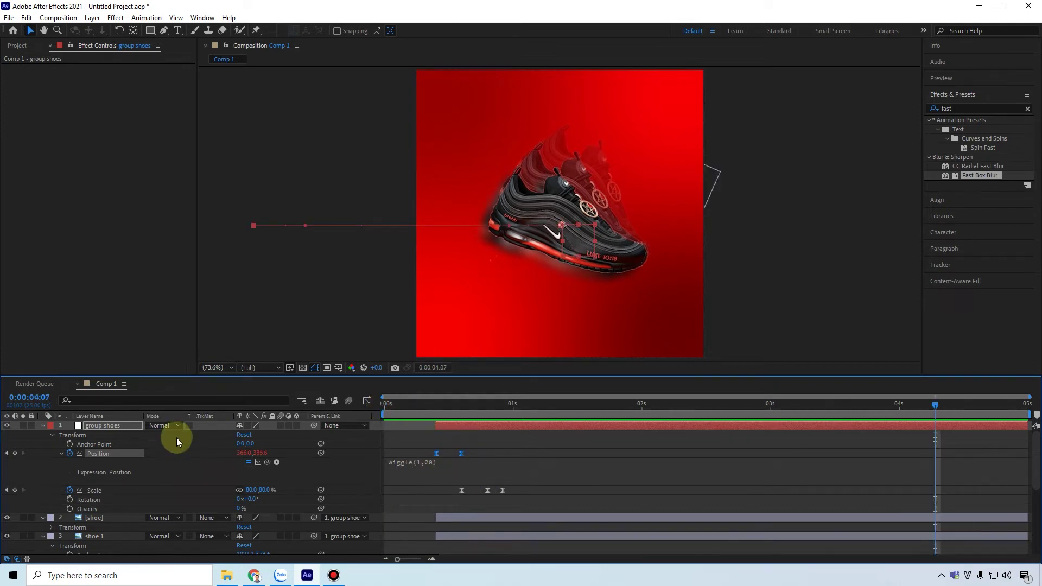
Collapse the open properties of the group shoes, shoe, shoe 1, shoe 2 and shadow layers
left_click(108, 426)
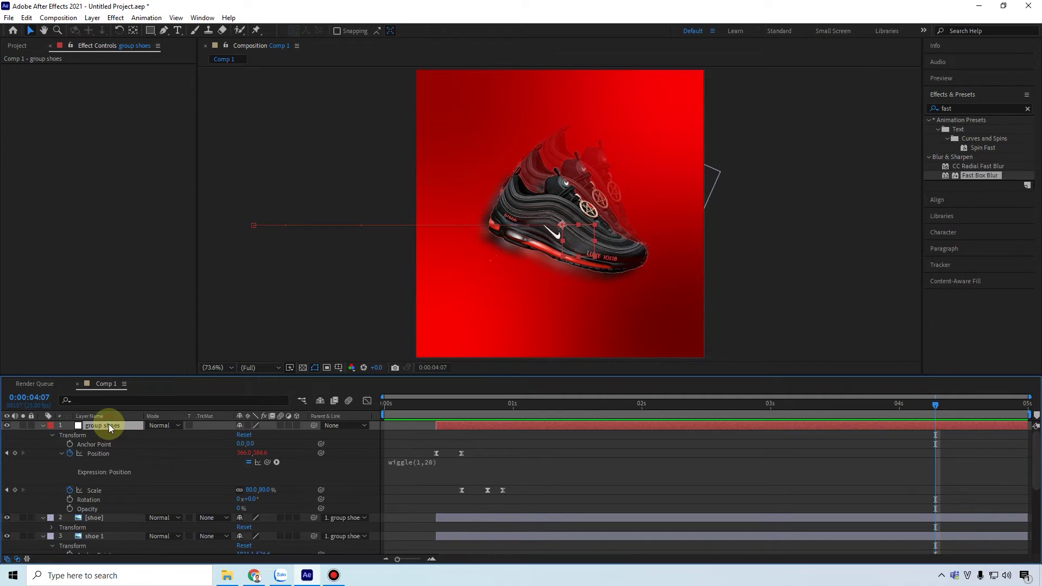
key("u")
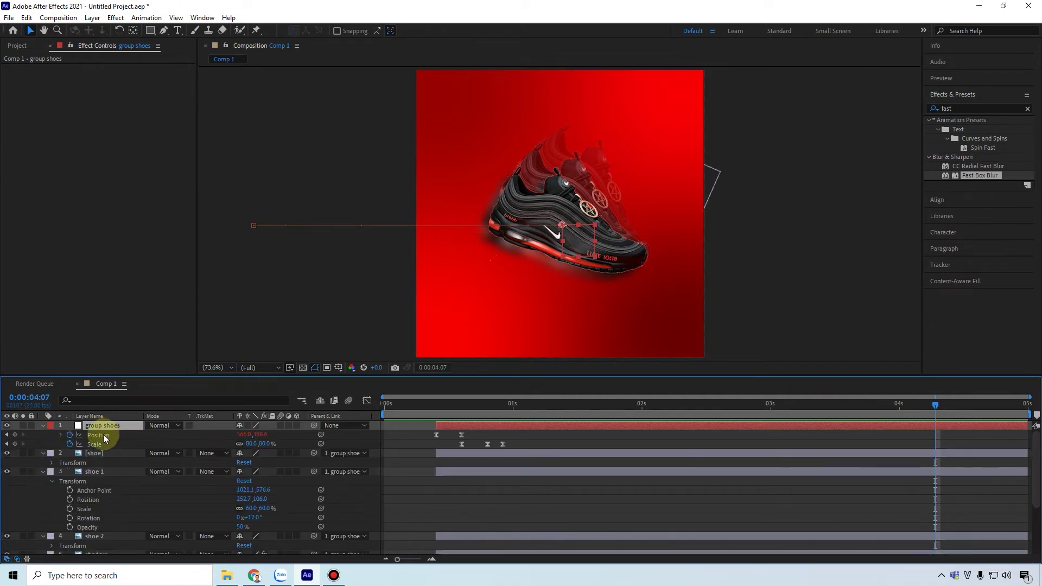
key("ctrl+Down")
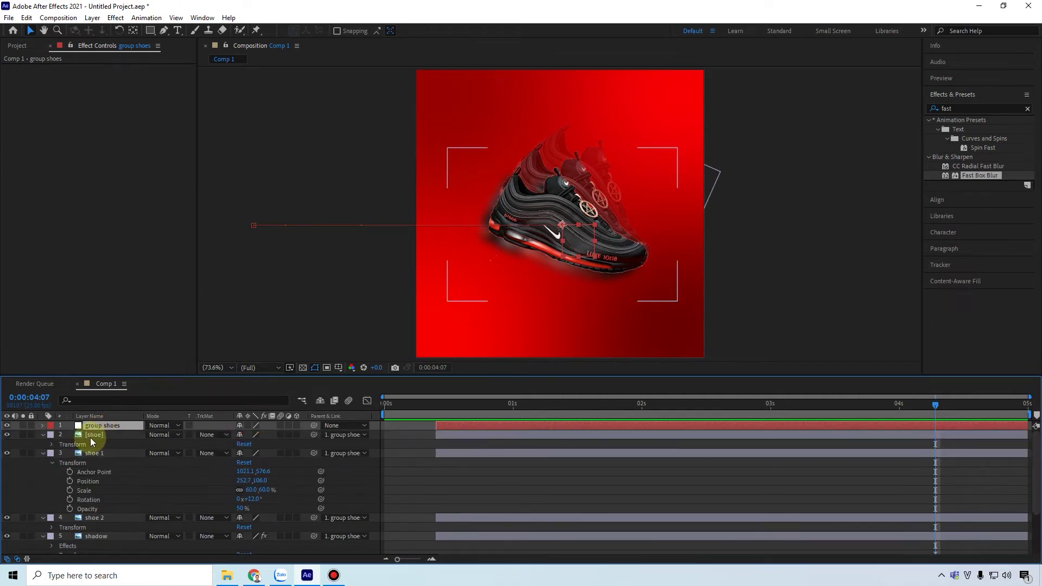
key("u")
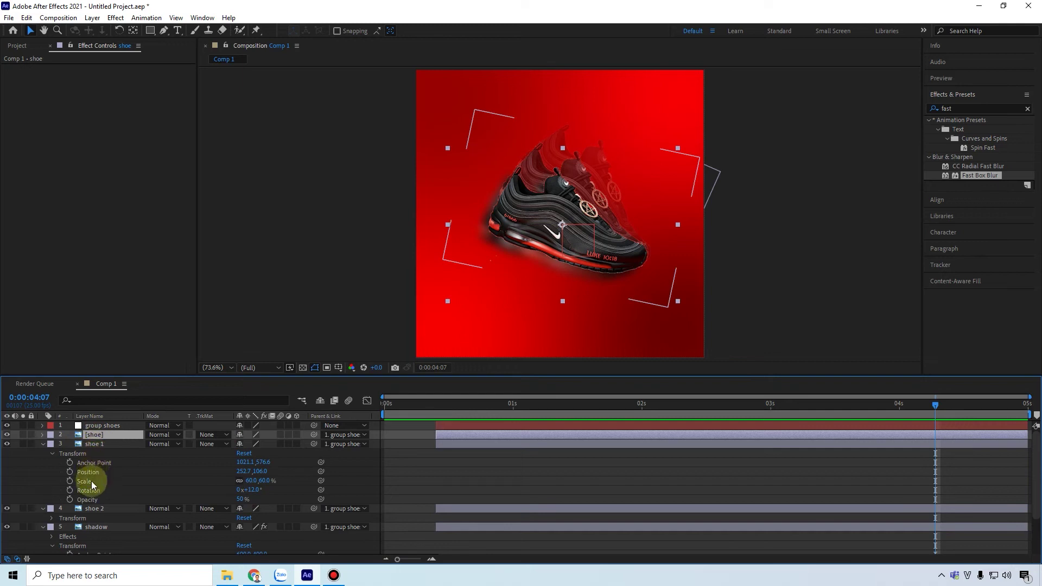
key("ctrl+Down")
key("u")
key("ctrl+Down")
key("u")
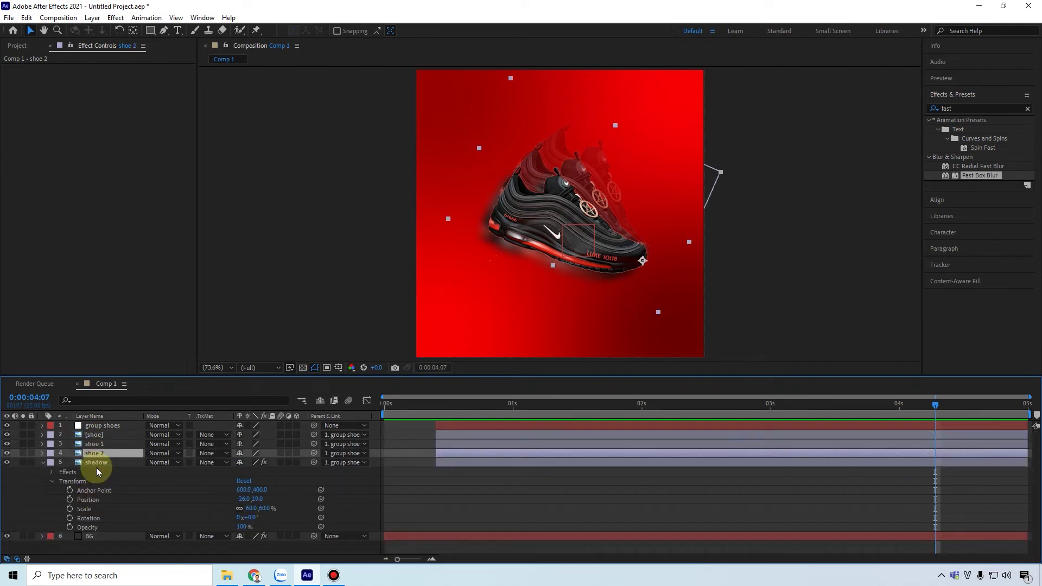
key("ctrl+Down")
key("u")
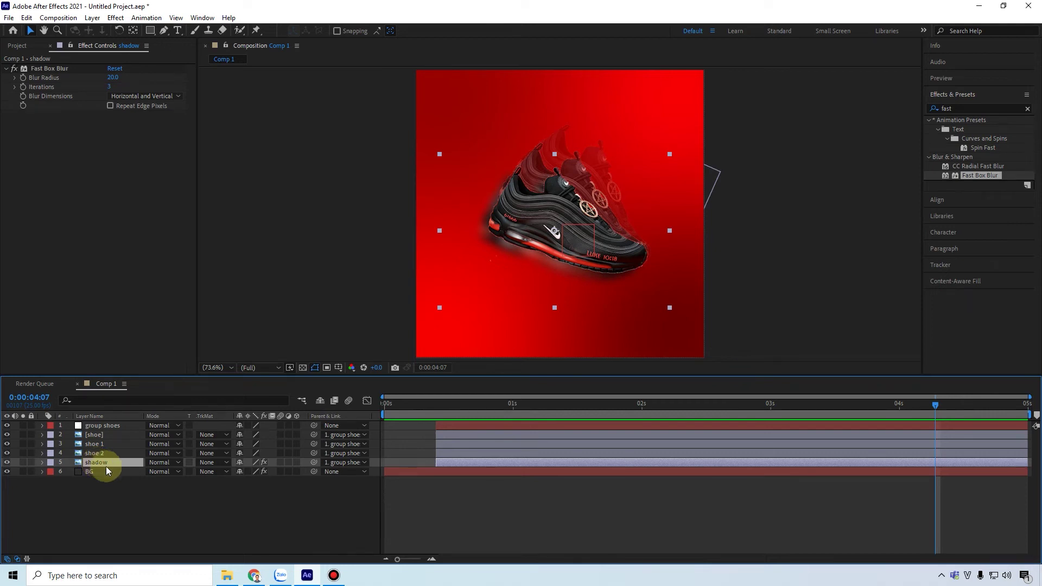
Try staggering the layer starts with shoe 1 at frame 12, shoe 2 at frame 14 and shadow at frame 11, and scrub through the entrance
scroll(403, 435, "up", 5, "alt")
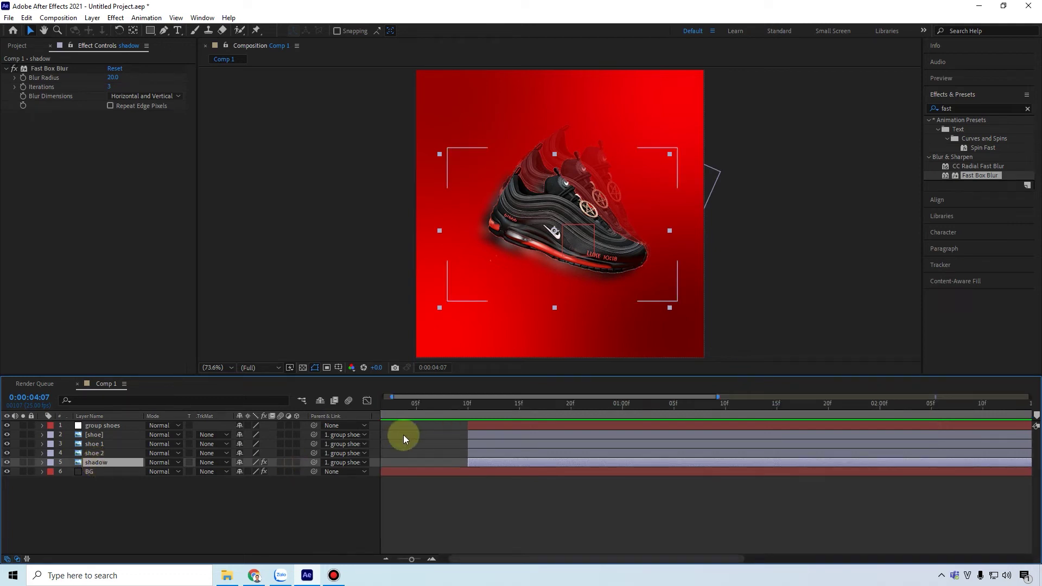
left_click(552, 435)
left_click(552, 445)
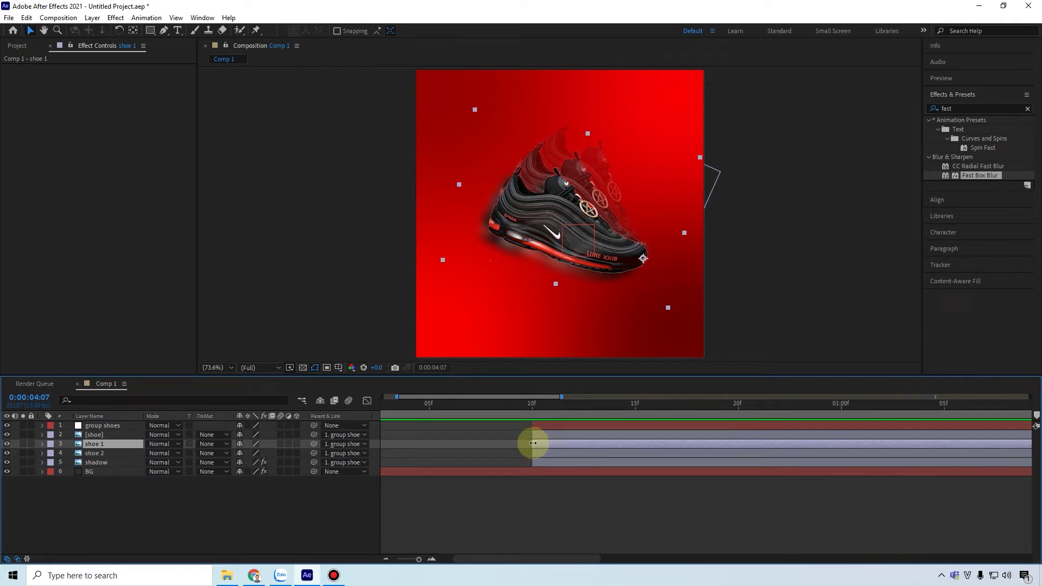
scroll(542, 451, "up", 2, "alt")
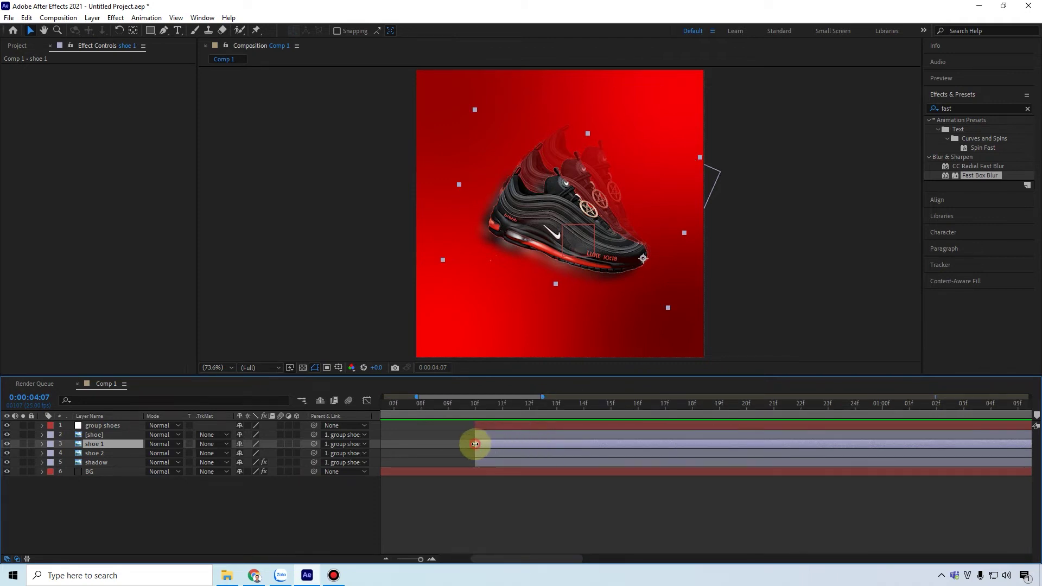
left_click_drag(475, 444, 530, 443)
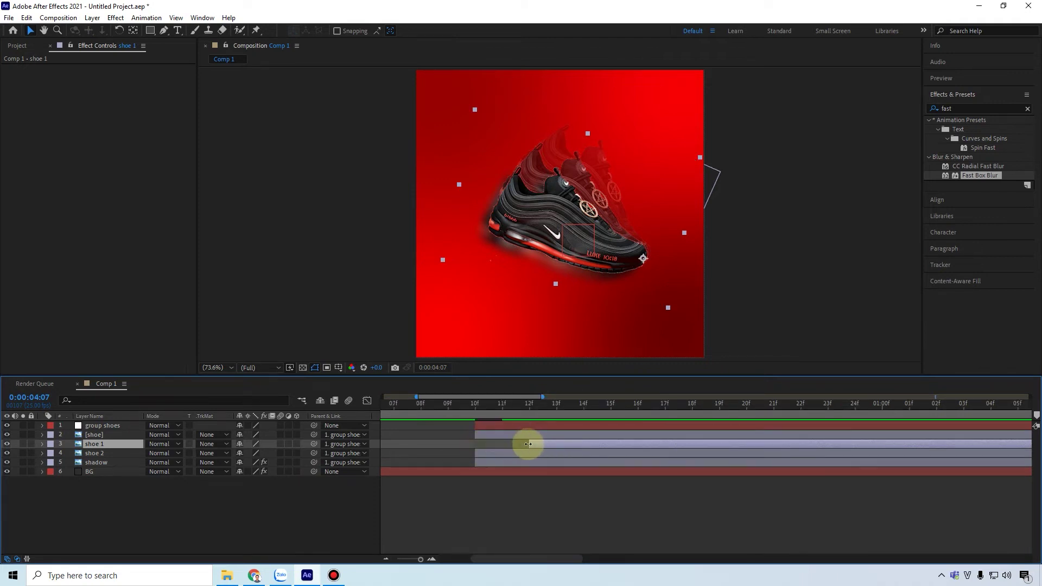
left_click(502, 455)
left_click_drag(475, 454, 584, 455)
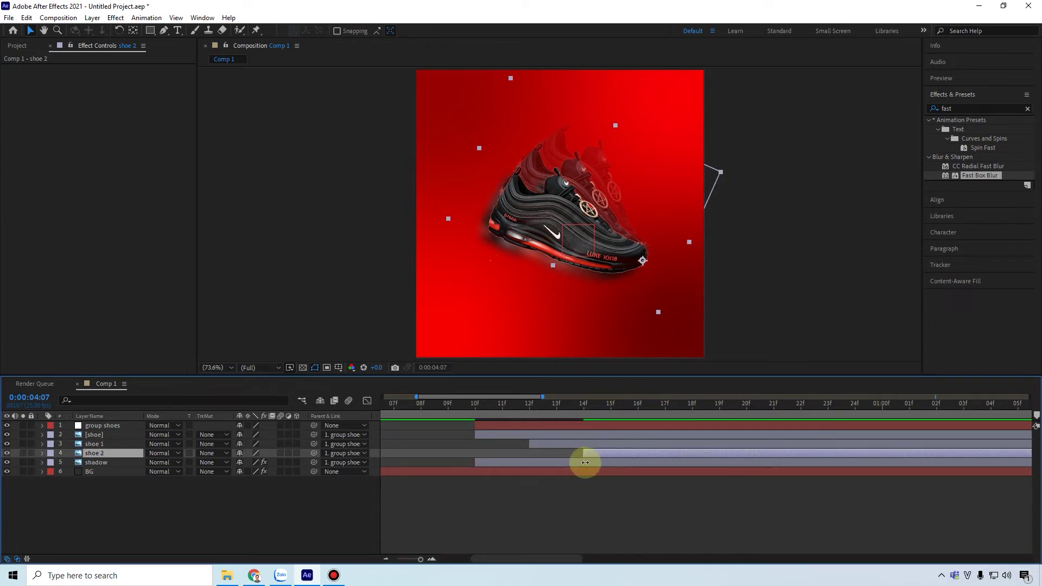
left_click(532, 465)
left_click_drag(475, 465, 502, 463)
left_click_drag(453, 404, 621, 417)
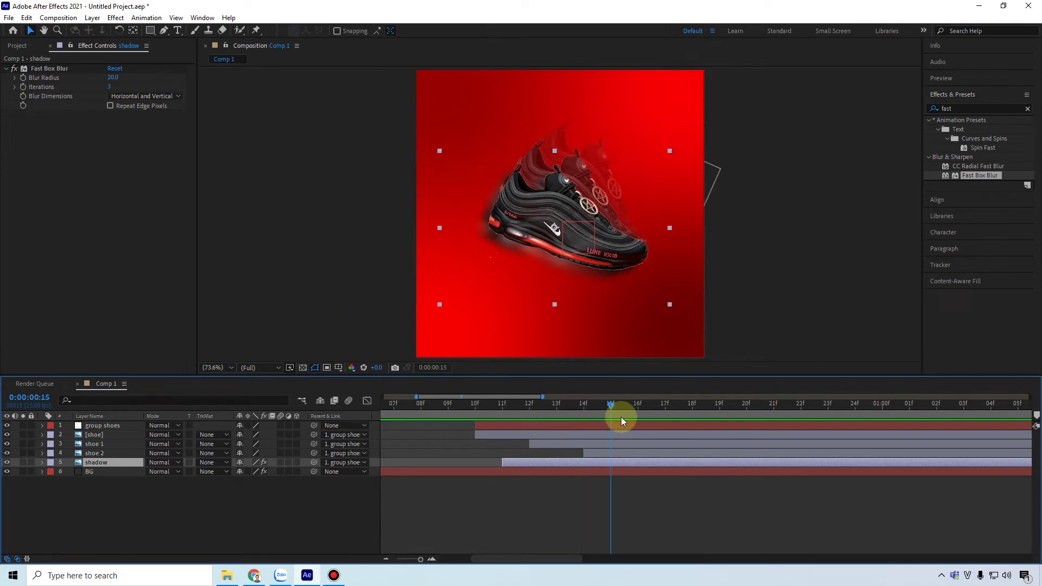
Trim the layer starts to frame 17 for shoe 1, frame 19 for shoe 2 and frame 15 for shadow, and scrub through them
left_click(532, 444)
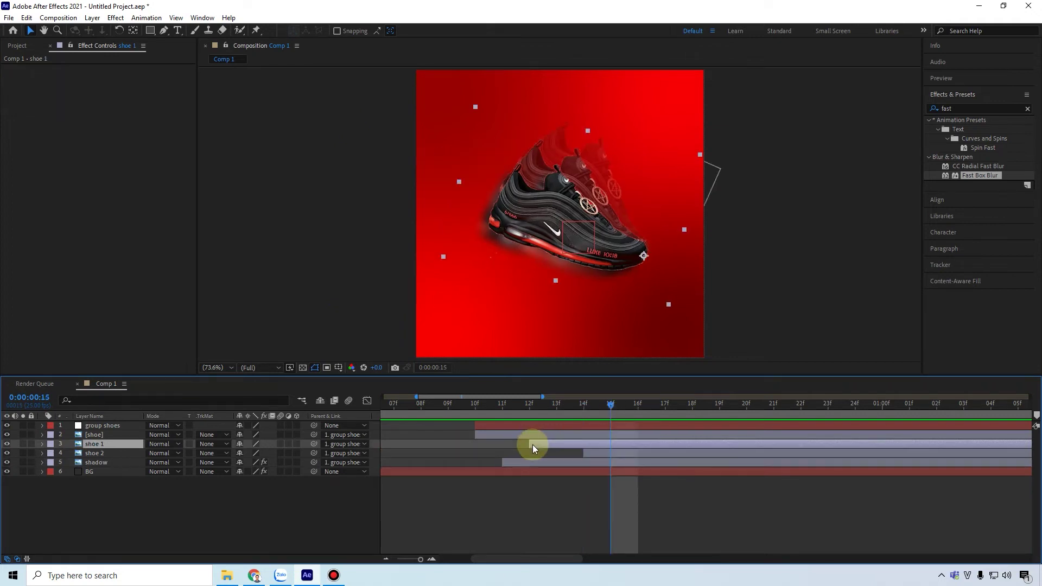
left_click_drag(579, 448, 670, 449)
left_click_drag(586, 454, 722, 453)
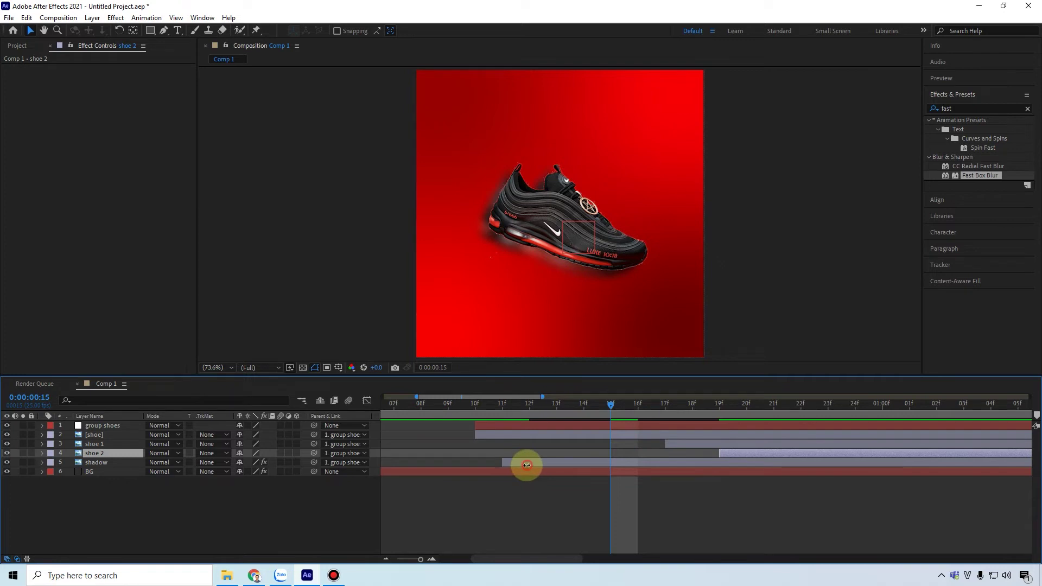
left_click(527, 465)
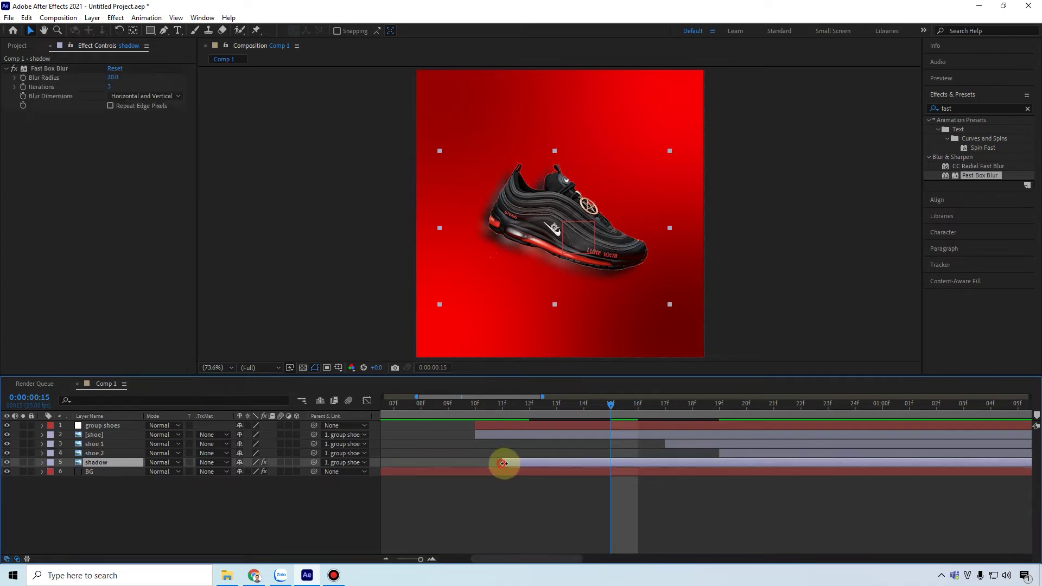
left_click_drag(500, 464, 611, 463)
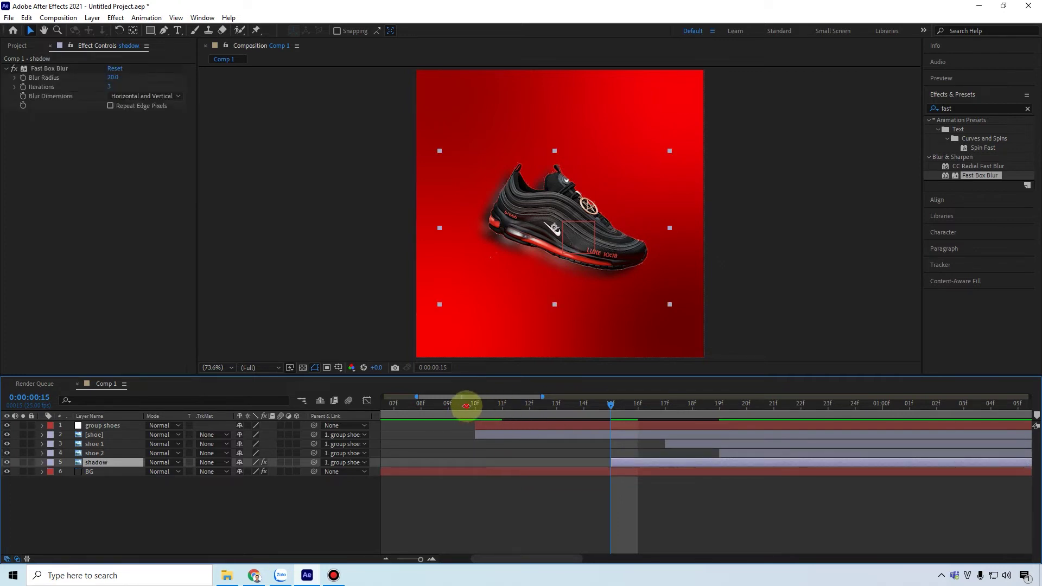
left_click_drag(467, 406, 638, 440)
Preview the staggered shoe entrance from the beginning of the composition
key("Home")
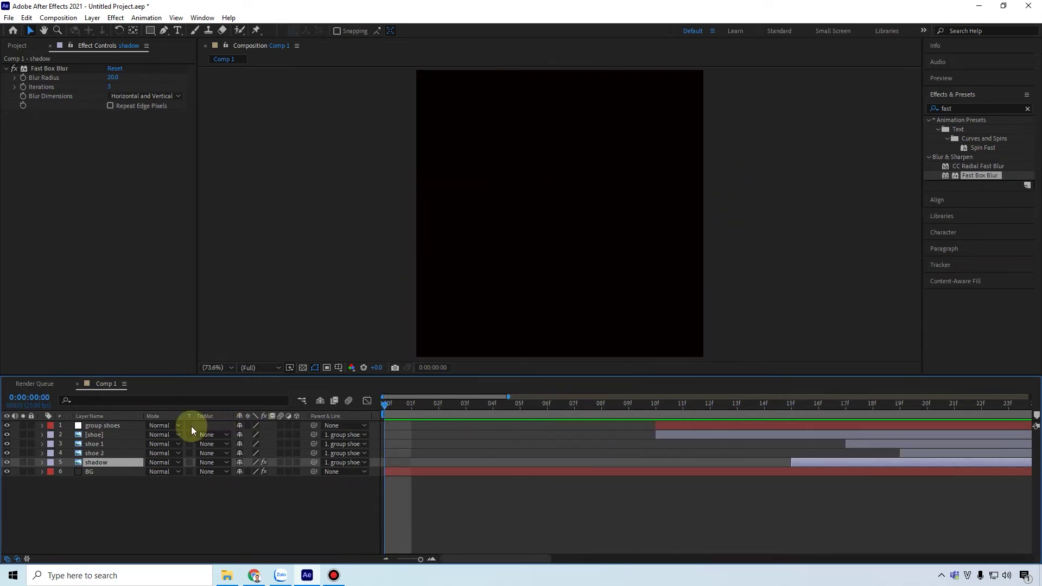
key("space")
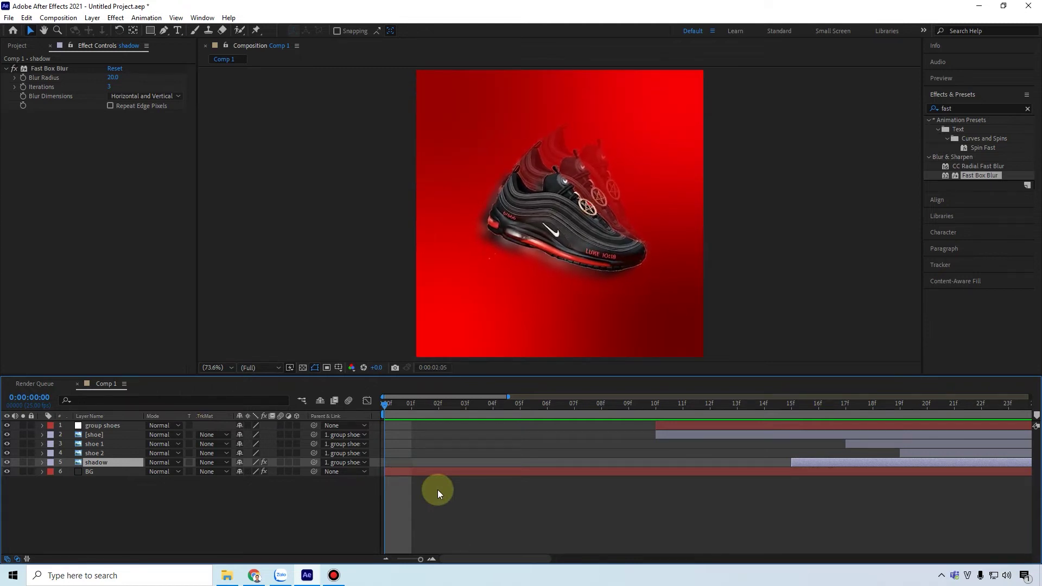
key("space")
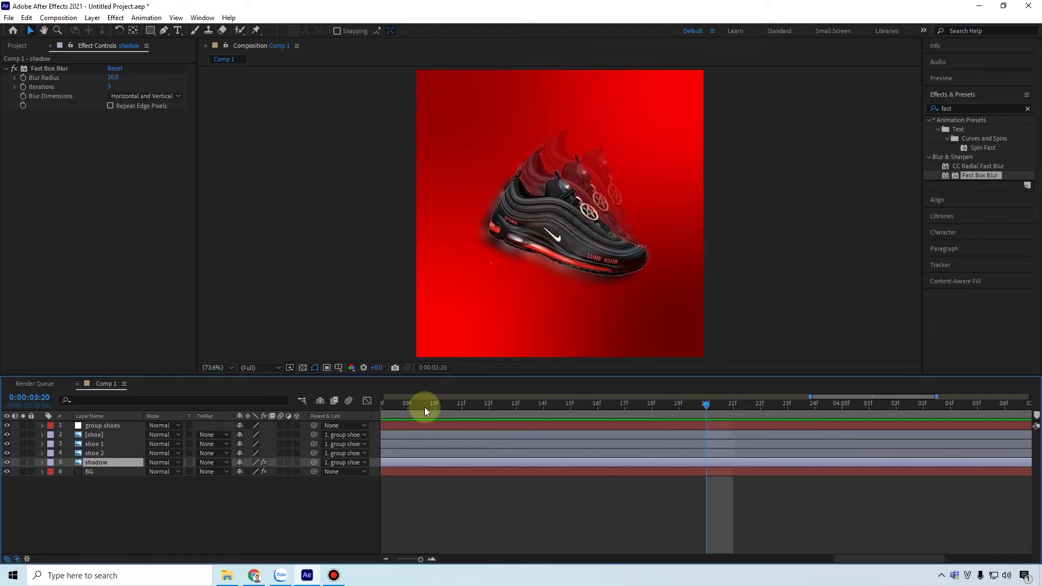
Shorten the work area to end at 3 seconds and preview the animation from frame 0
key("minus")
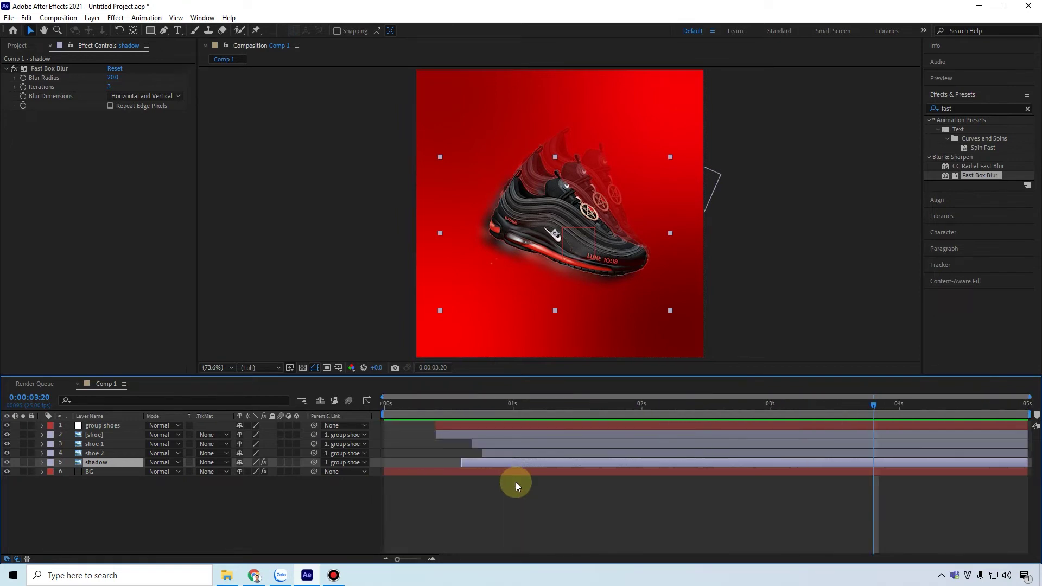
left_click_drag(1027, 414, 773, 417)
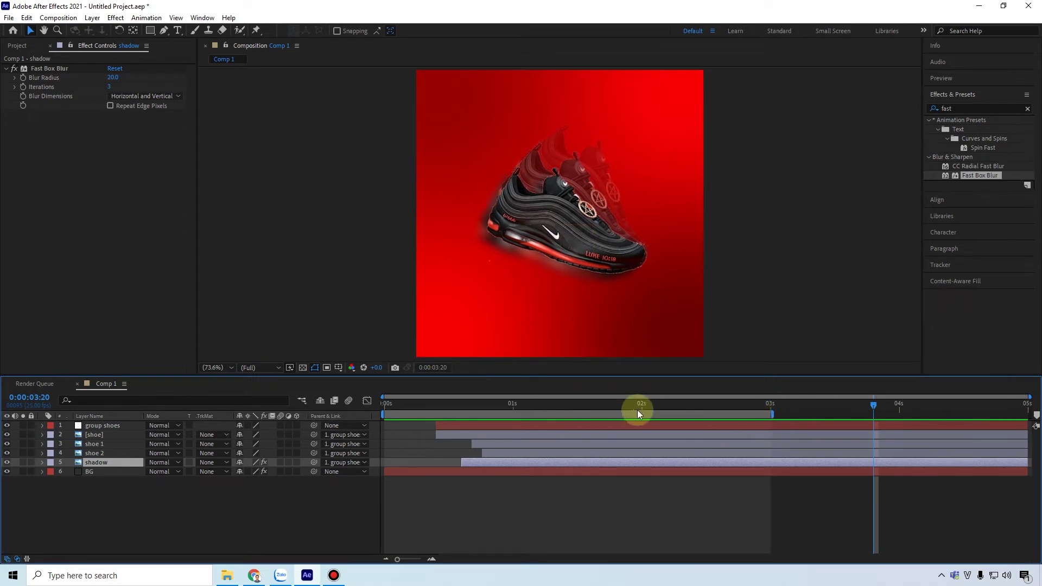
key("space")
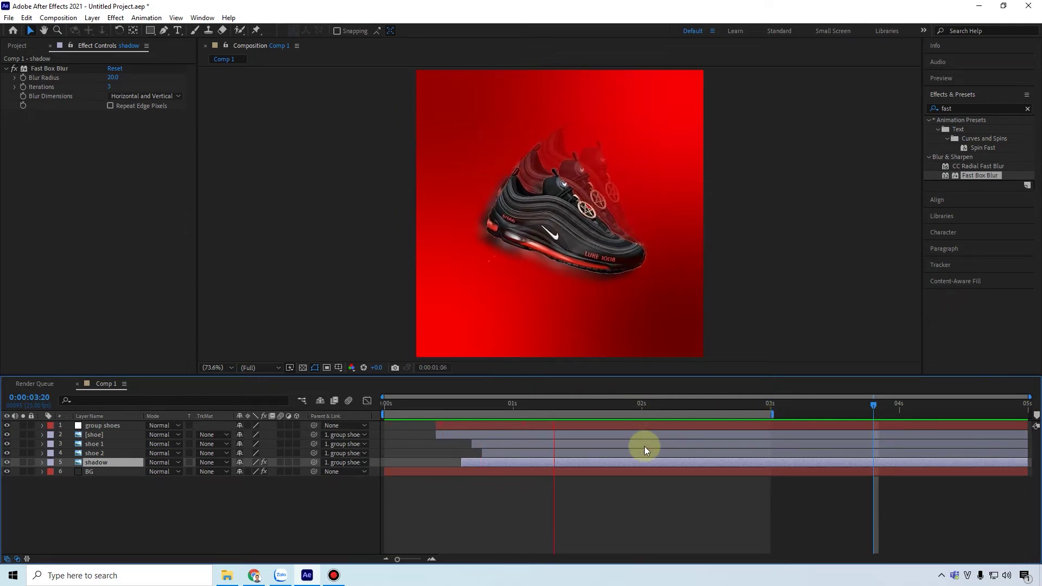
key("space")
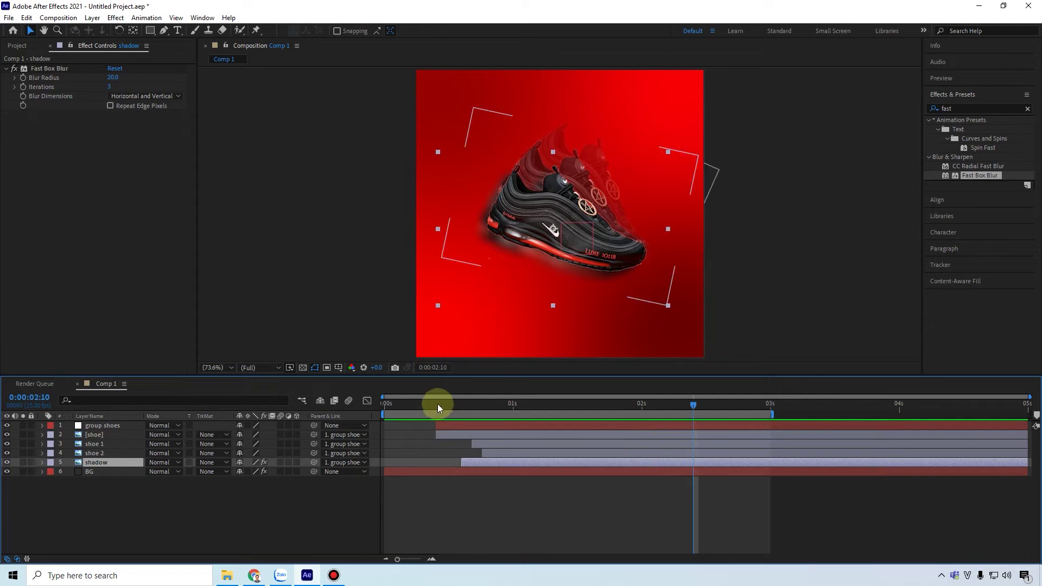
left_click(387, 411)
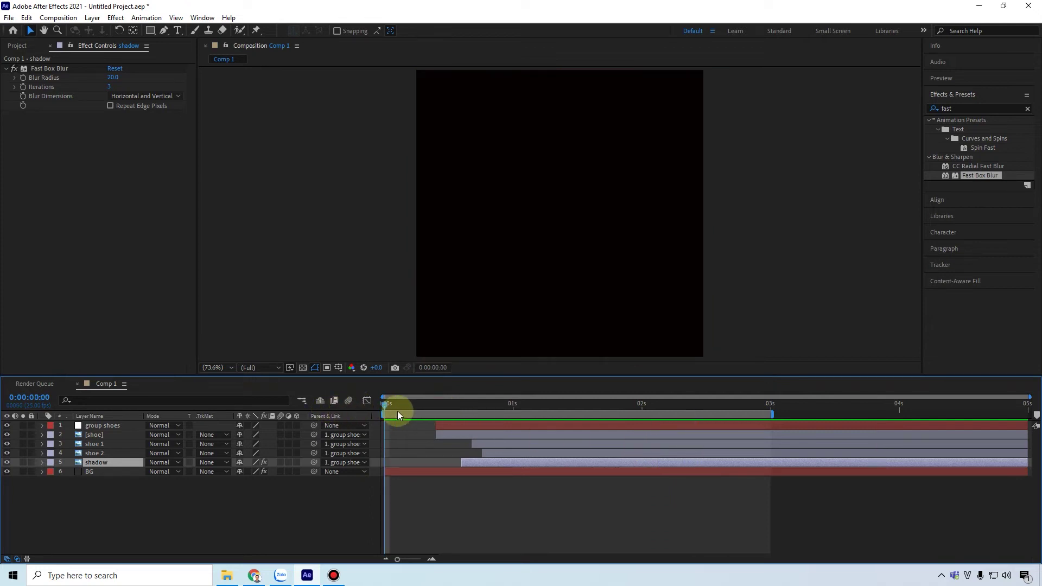
key("space")
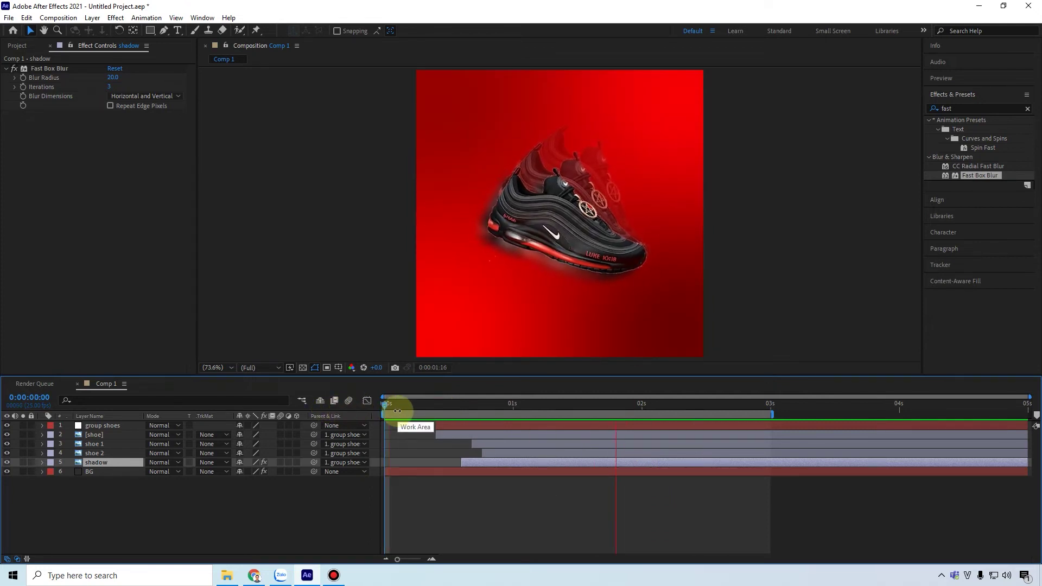
Delay the shoe 1 layer to start at frame 19 and shoe 2 at frame 23, and preview the animation
key("space")
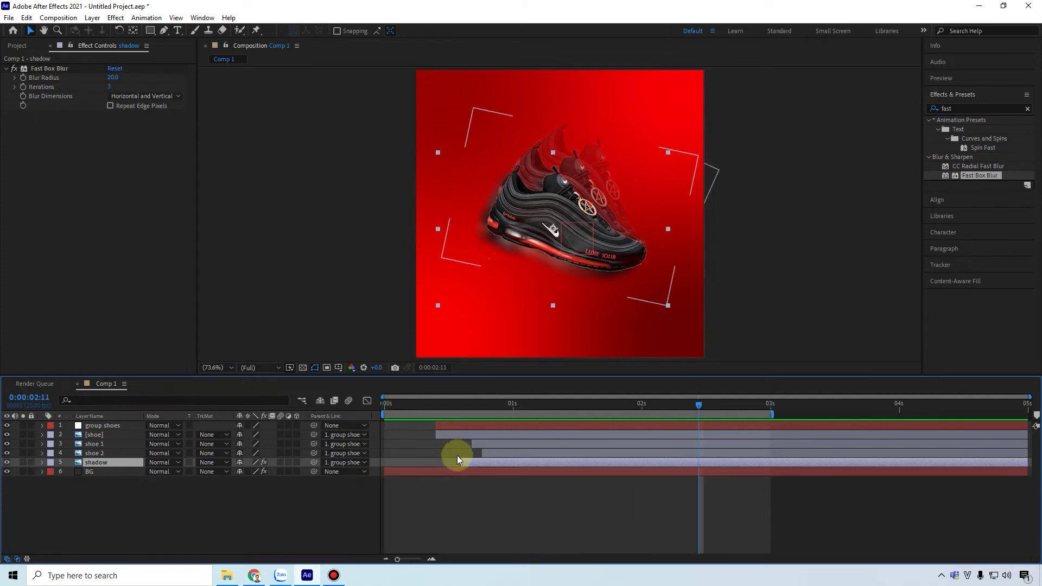
scroll(457, 455, "up", 5)
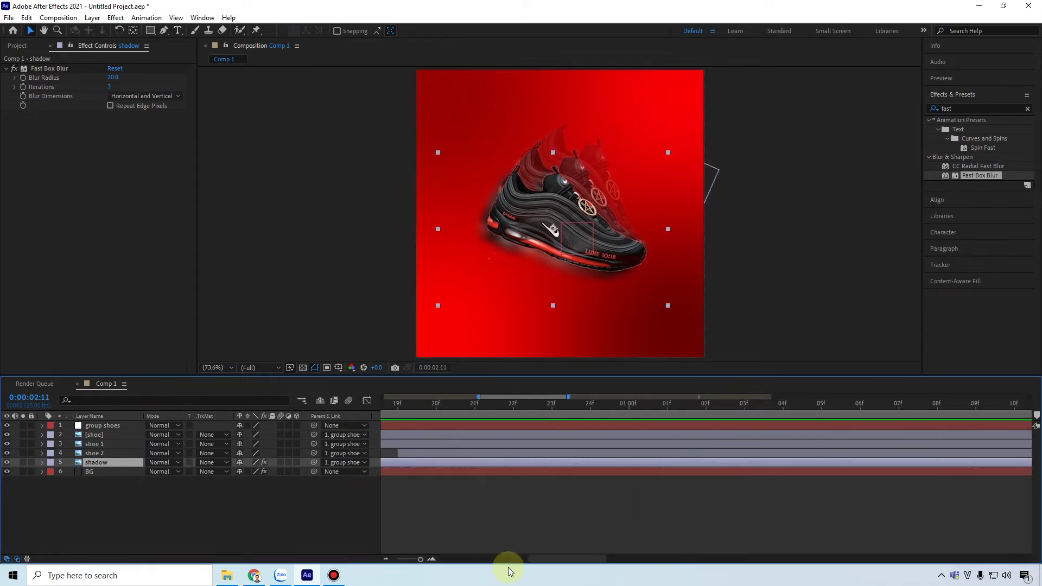
left_click_drag(550, 560, 489, 562)
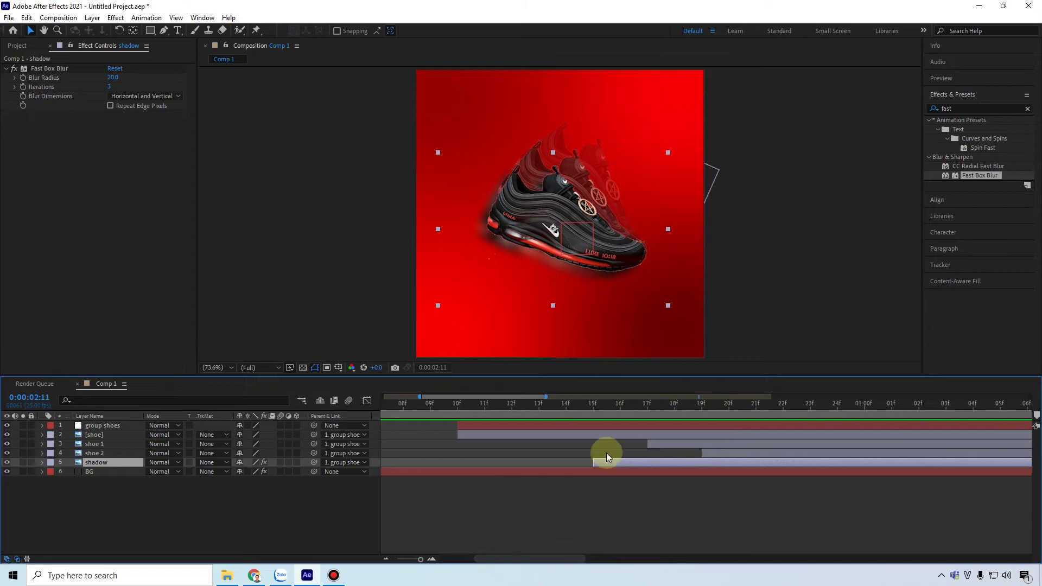
left_click(653, 443)
left_click_drag(651, 443, 810, 454)
mouse_move(592, 465)
left_mouse_down()
mouse_move(710, 464)
mouse_move(600, 467)
left_mouse_up()
left_click(413, 403)
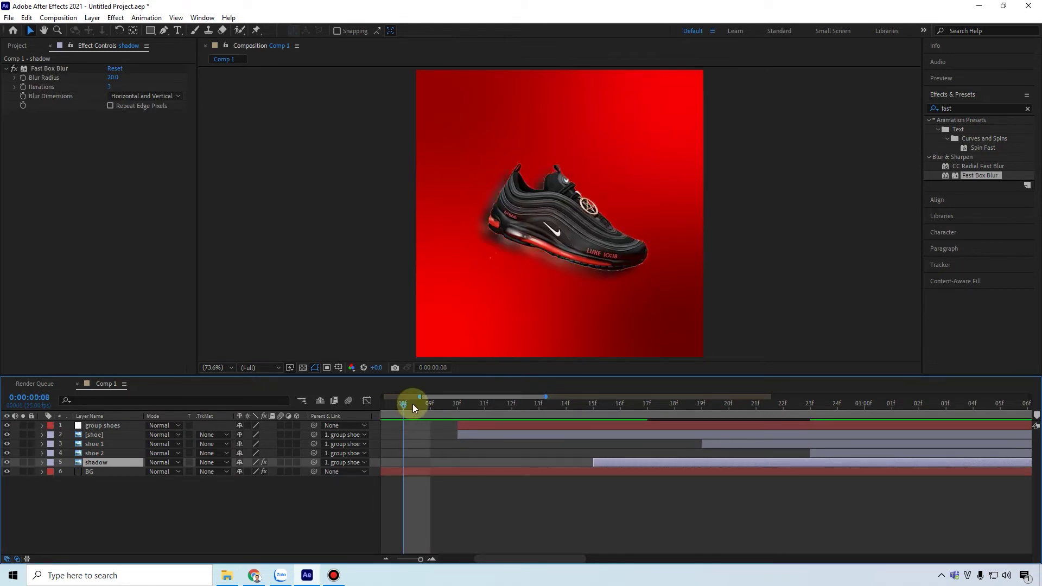
key("space")
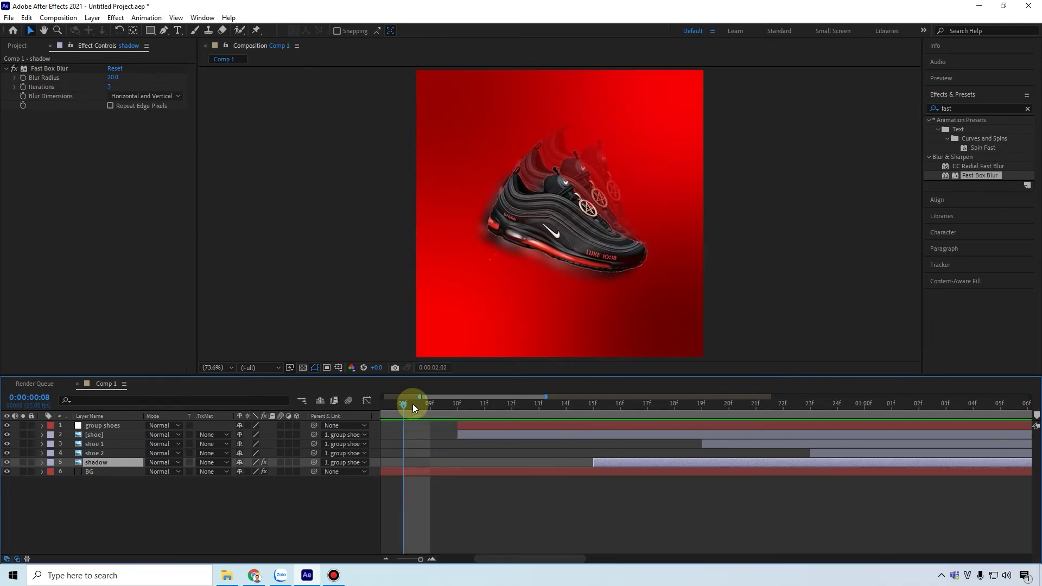
key("space")
Shift the shoe 1 layer's start to 01:00 and shoe 2's start to about 01:14, and play the composition from the beginning
key(";")
key("v")
left_click(486, 444)
left_click_drag(486, 443, 583, 454)
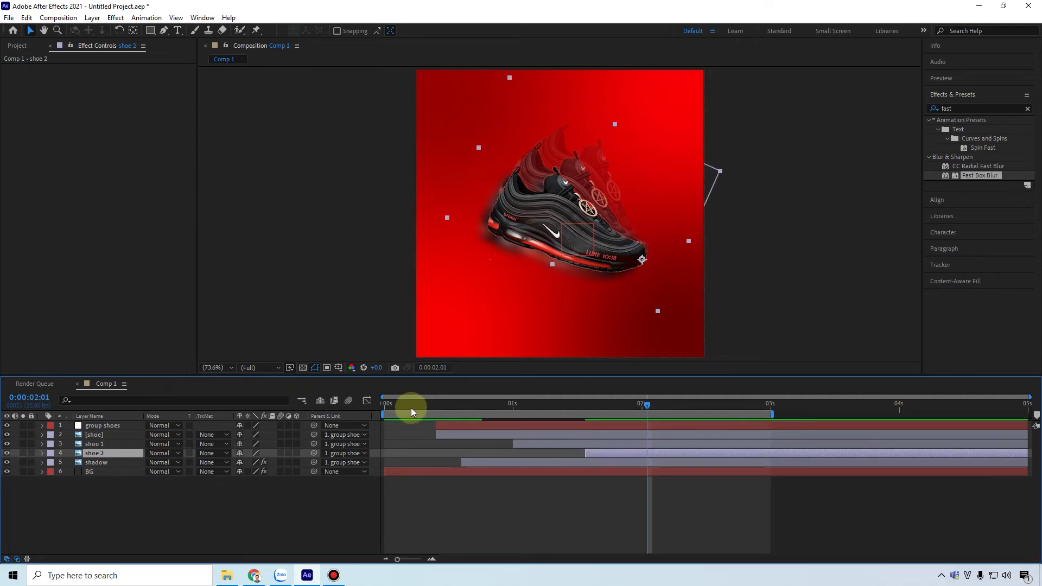
key("Home")
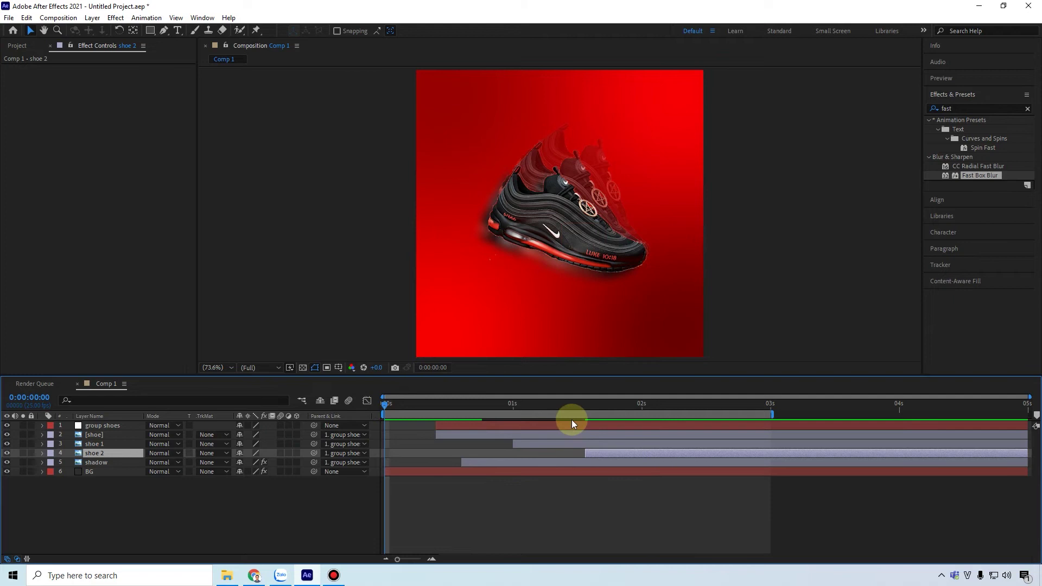
key("space")
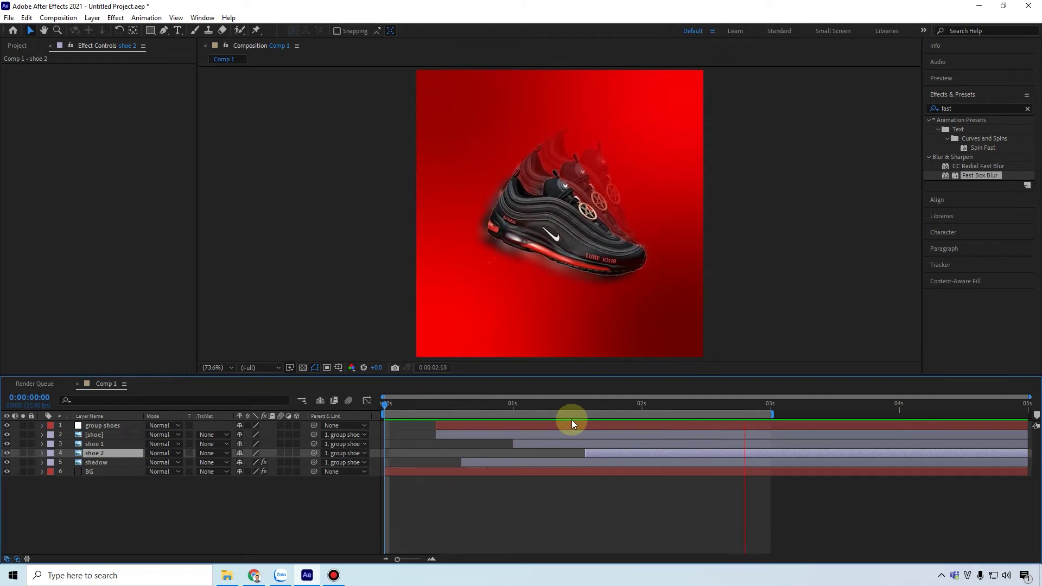
key("space")
Move the shoe 1 layer's start to frame 22 and shoe 2's to 01:05, and preview the timing from the first frame
left_click(516, 445)
scroll(516, 444, "up", 2)
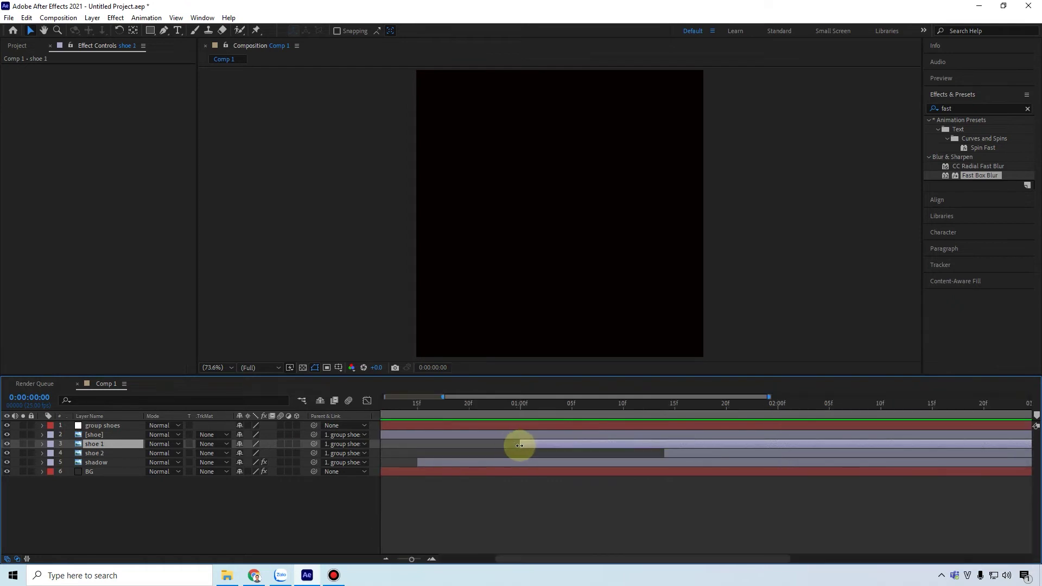
left_click_drag(434, 448, 492, 447)
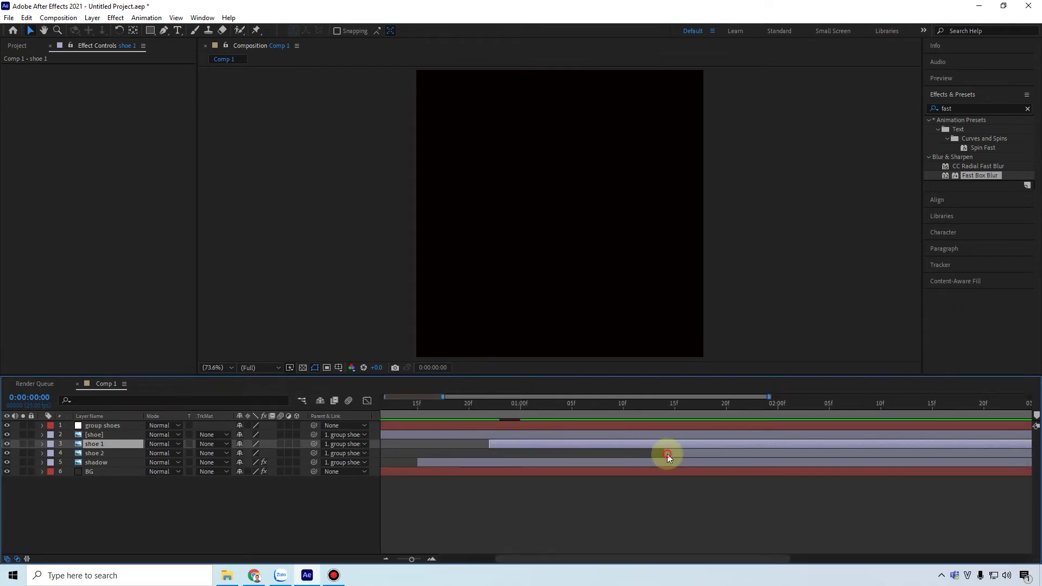
left_click_drag(667, 457, 573, 454)
key("minus")
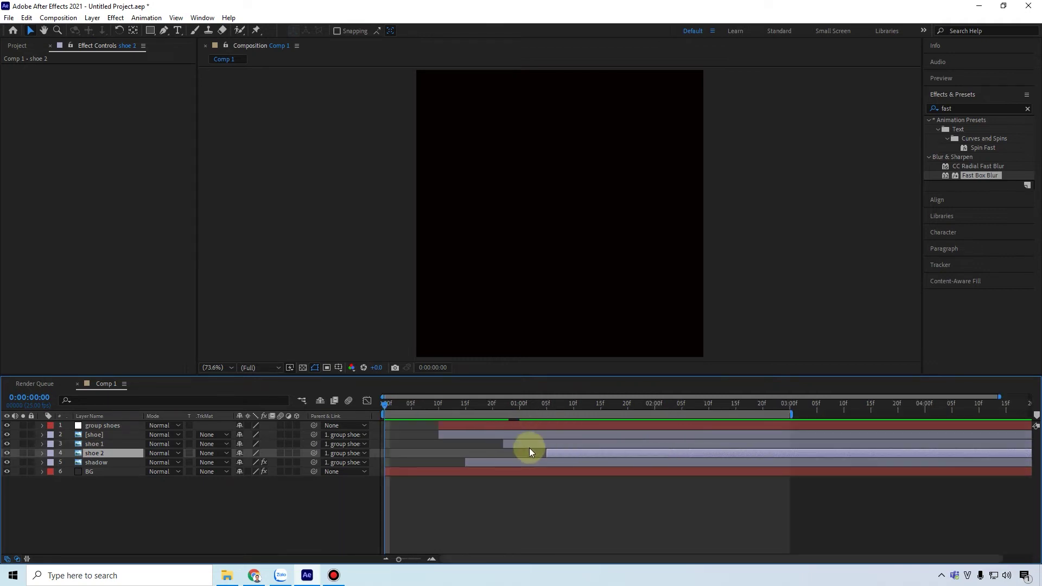
left_click_drag(399, 408, 552, 418)
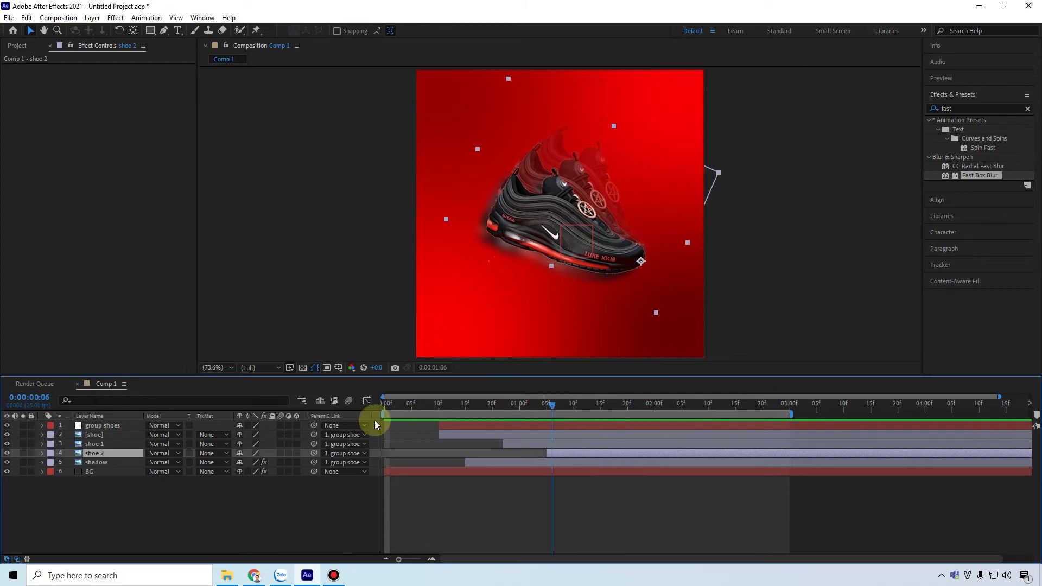
left_click_drag(374, 425, 366, 425)
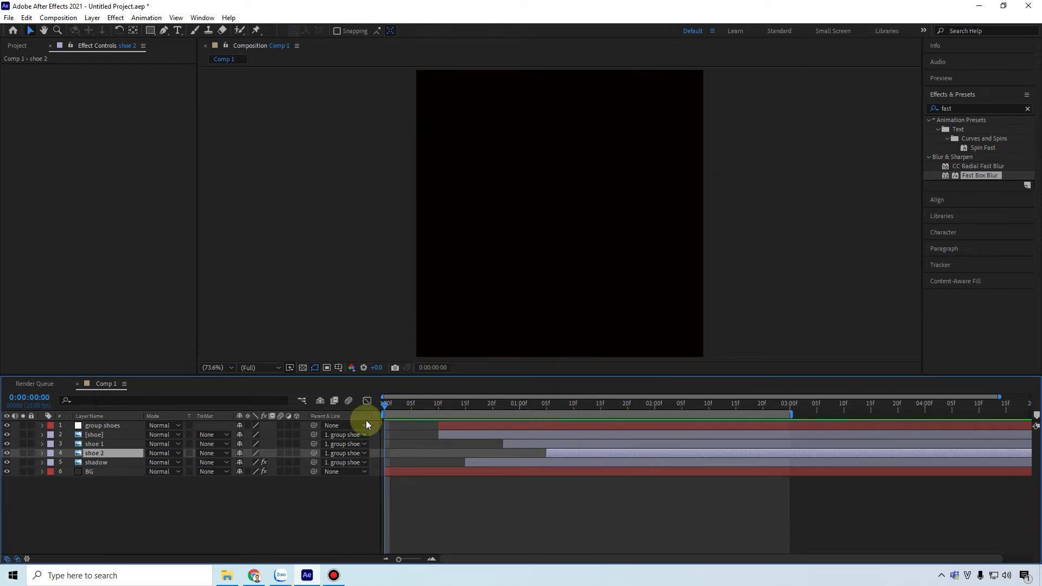
key("space")
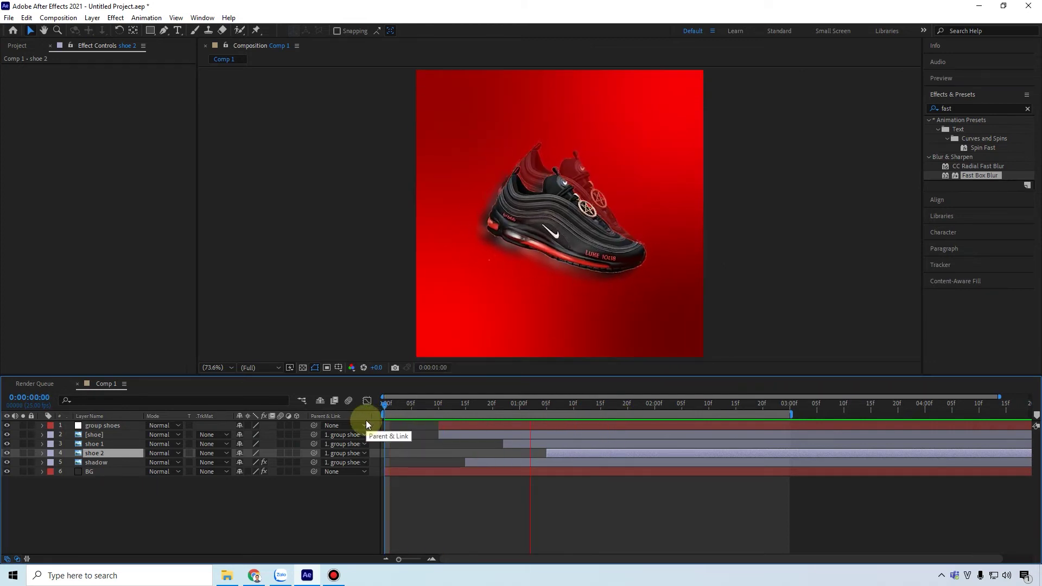
key("space")
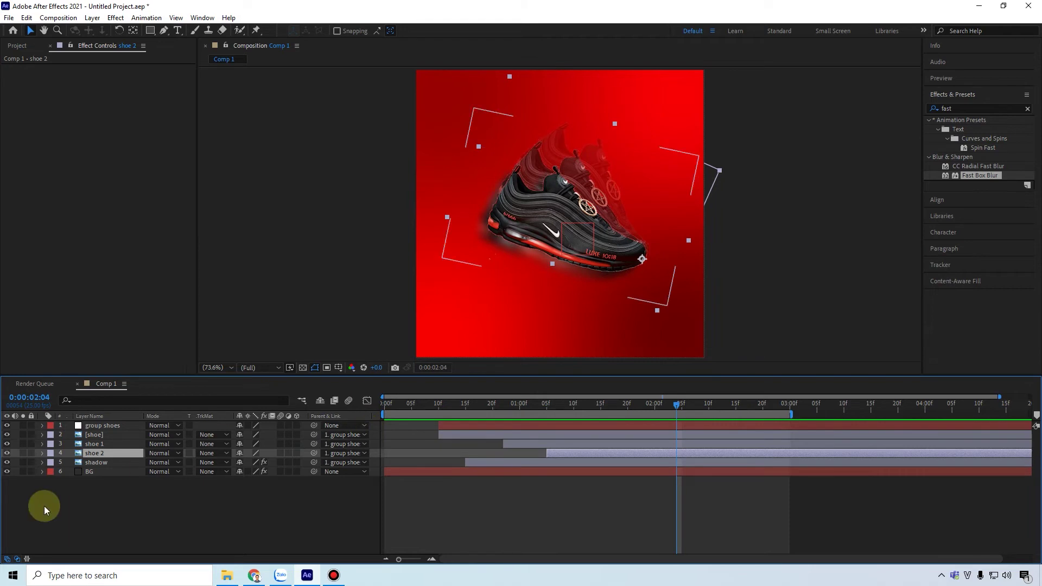
With no layer selected, draw a red square shape about 338 px wide over the upper-right part of the composition
left_click(112, 508)
right_click(112, 506)
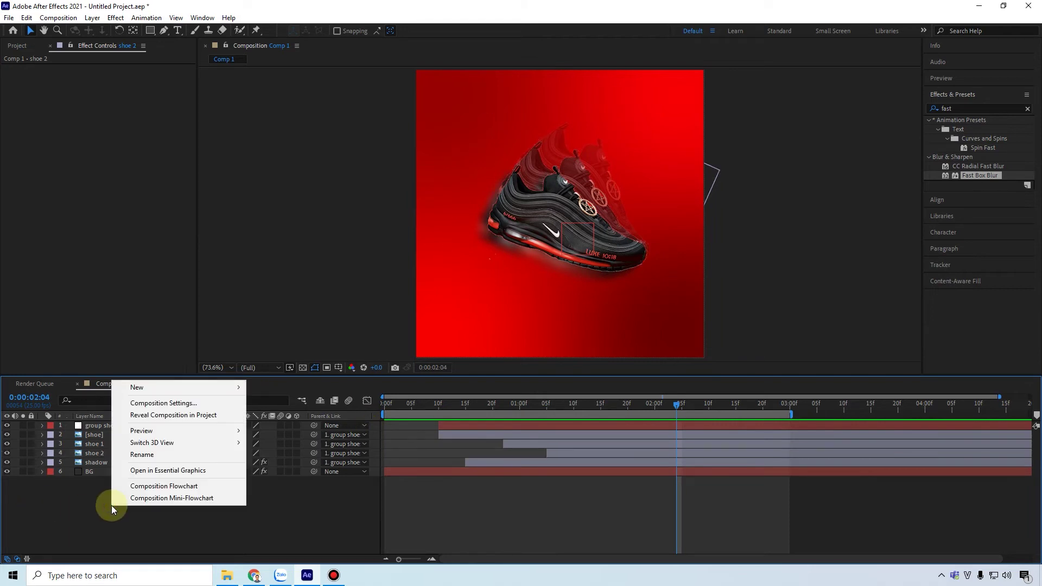
left_click(190, 245)
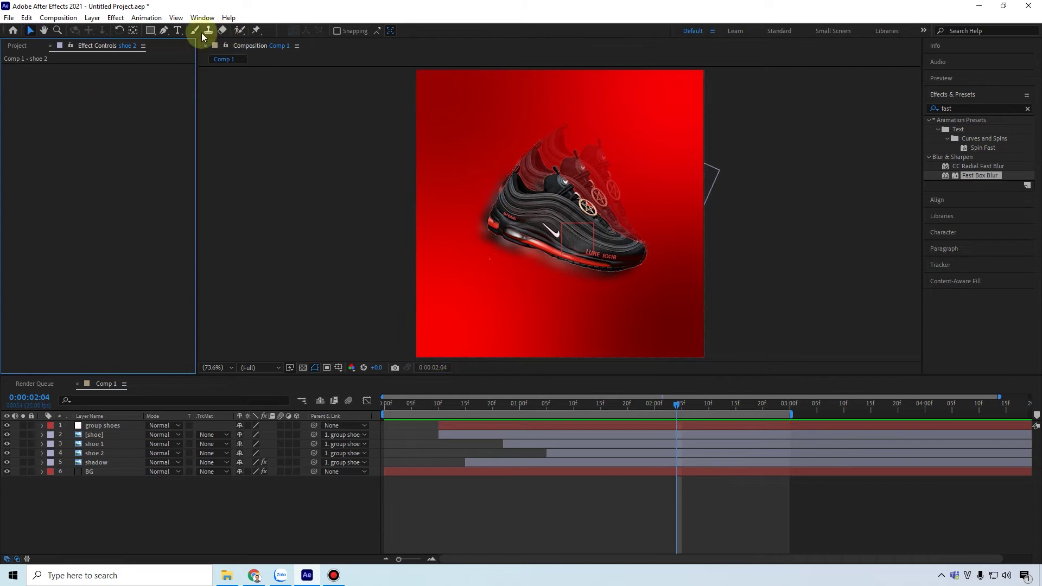
left_click(151, 31)
mouse_move(594, 97)
left_mouse_down()
mouse_move(699, 233)
mouse_move(731, 235)
mouse_move(703, 234)
left_mouse_up()
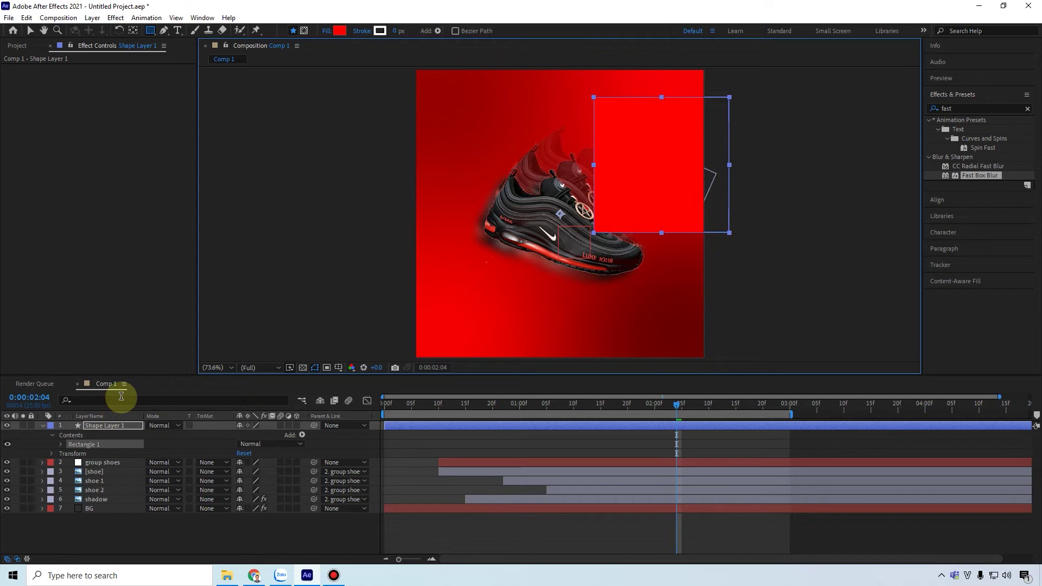
Round the corners of the new rectangle path to a roundness of about 51
left_click(62, 445)
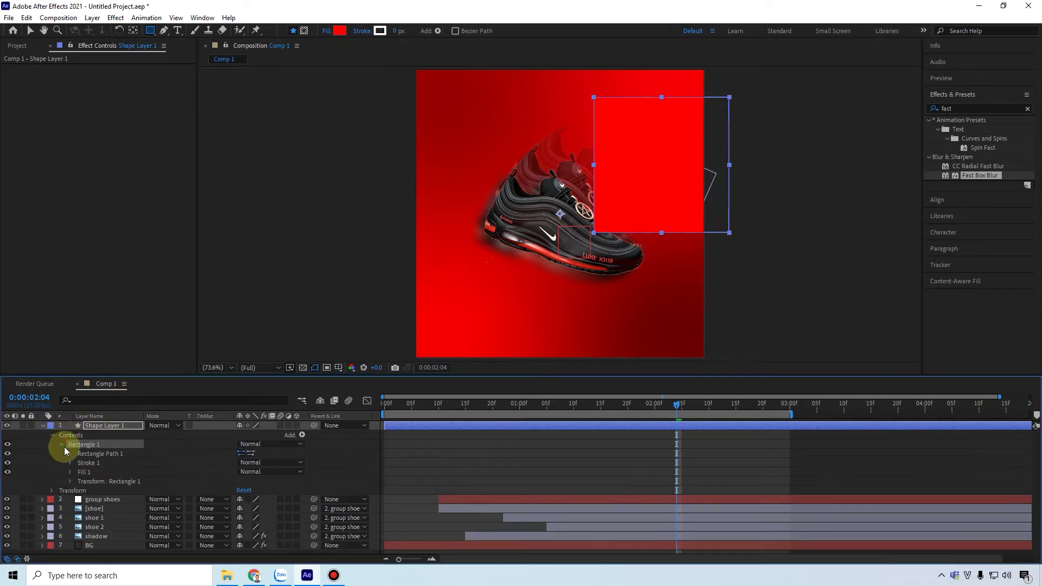
left_click(70, 455)
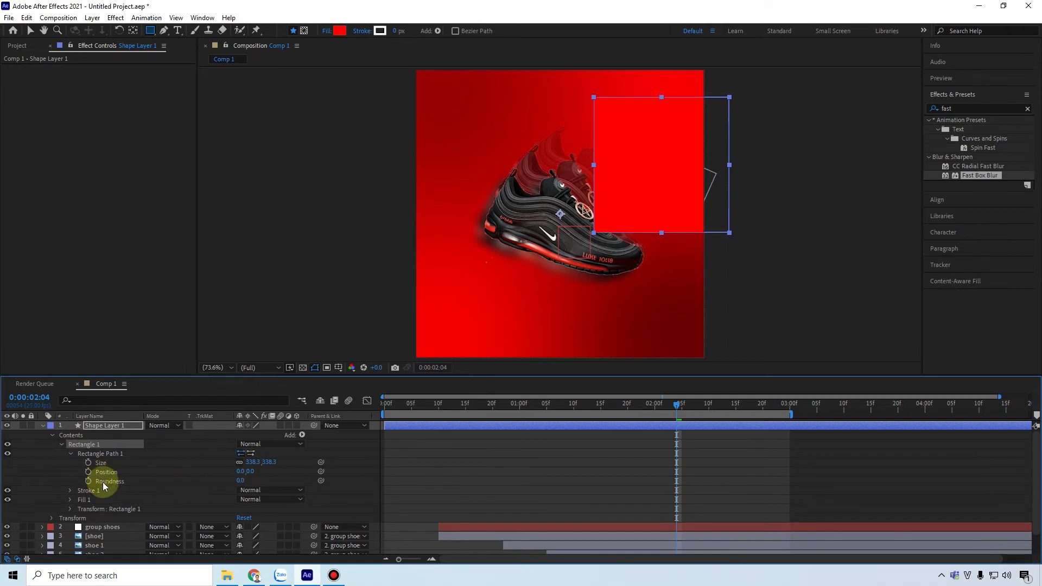
left_click_drag(240, 481, 267, 482)
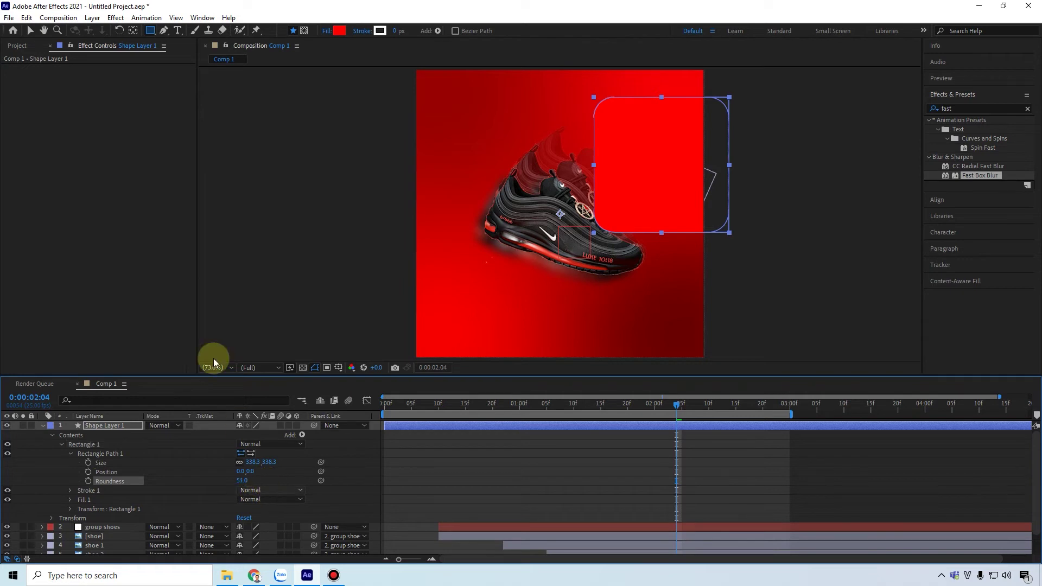
Rotate the rectangle 45° and move its shape layer up and right over the composition's upper-right corner
left_click(70, 508)
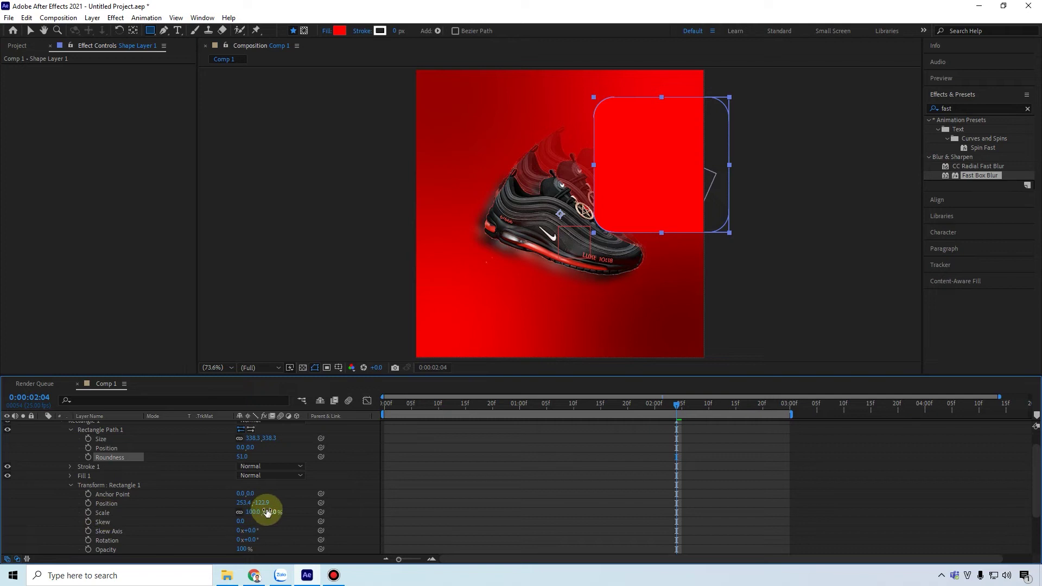
left_click(251, 539)
type("45")
key("Return")
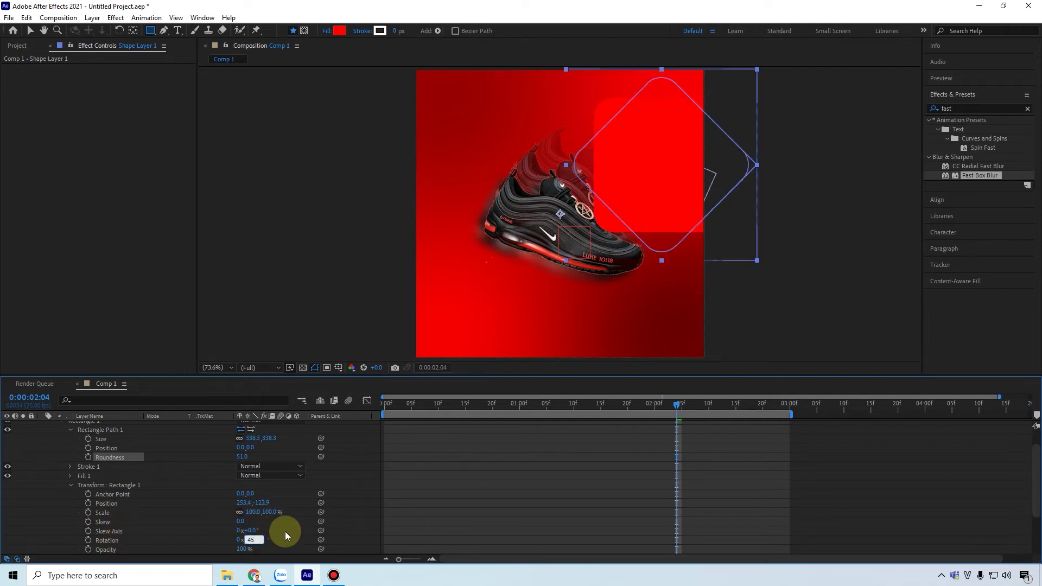
left_click(30, 30)
left_click_drag(658, 150, 693, 93)
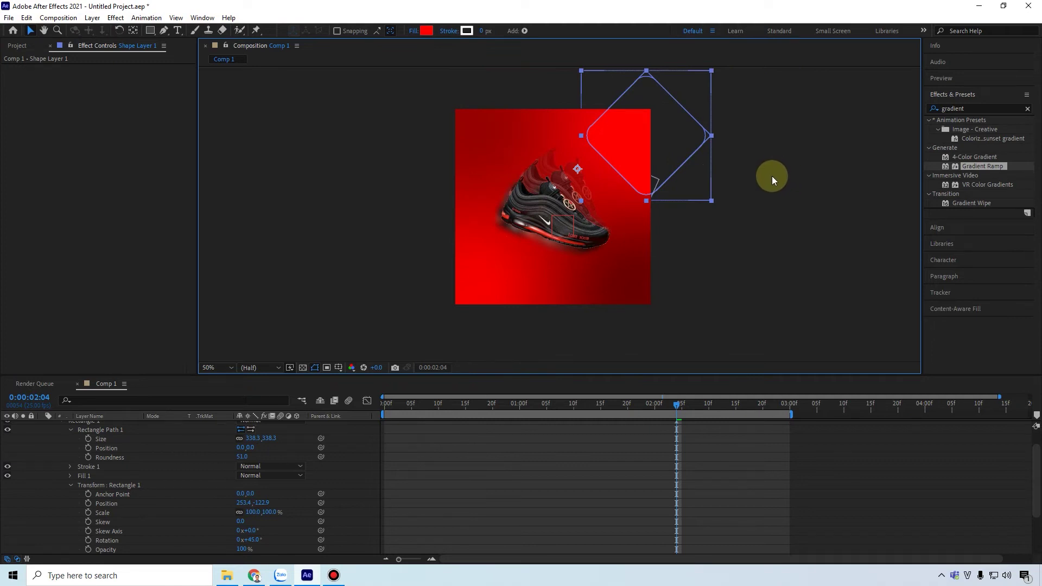
Apply Gradient Ramp to the shape layer, with the ramp starting near 840, 108 and ending near 342, 88
left_click_drag(984, 166, 647, 139)
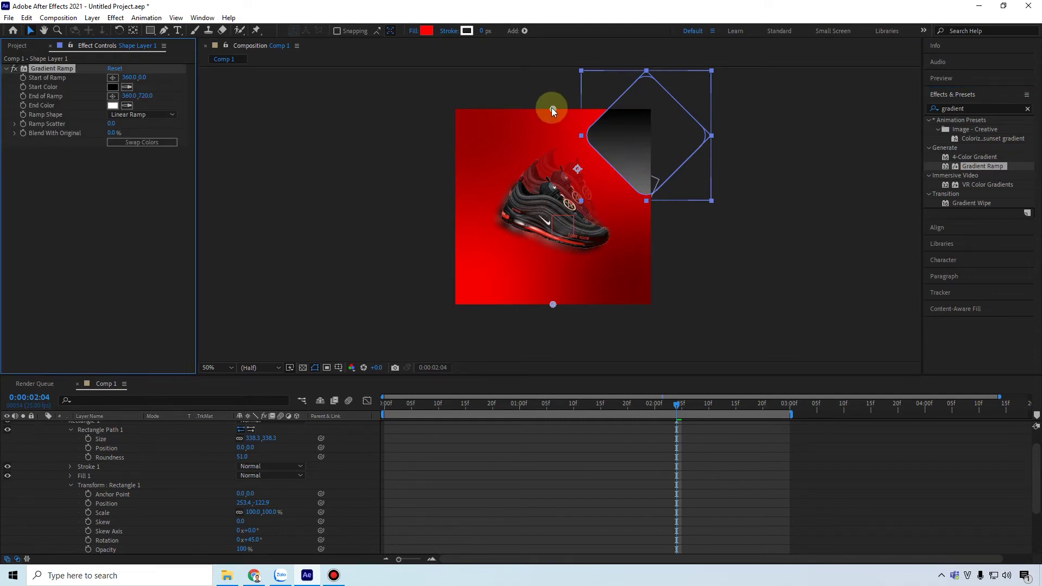
left_click_drag(552, 108, 744, 139)
left_click(553, 305)
left_click_drag(545, 156, 548, 133)
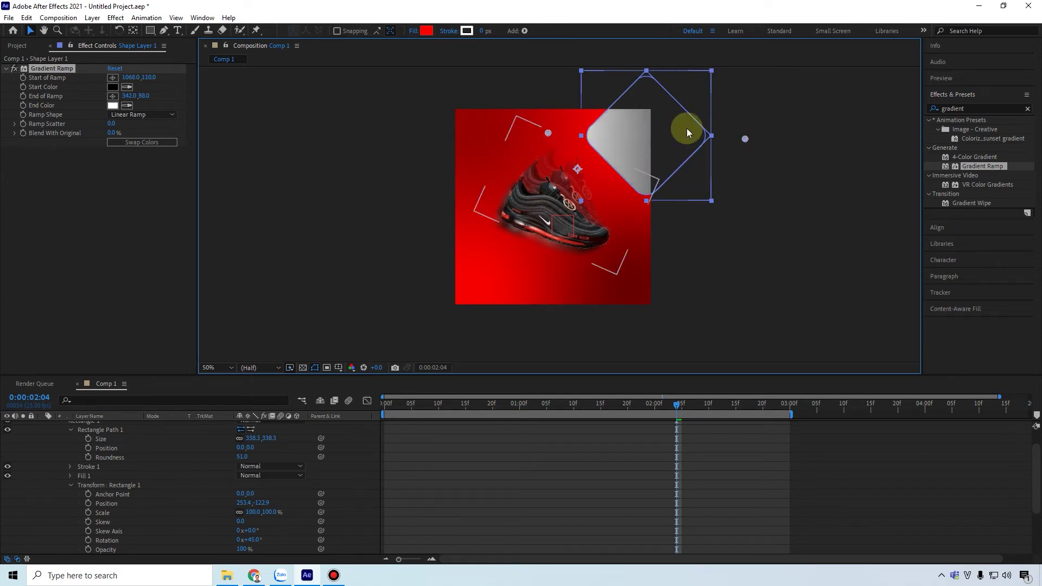
left_click_drag(742, 139, 684, 138)
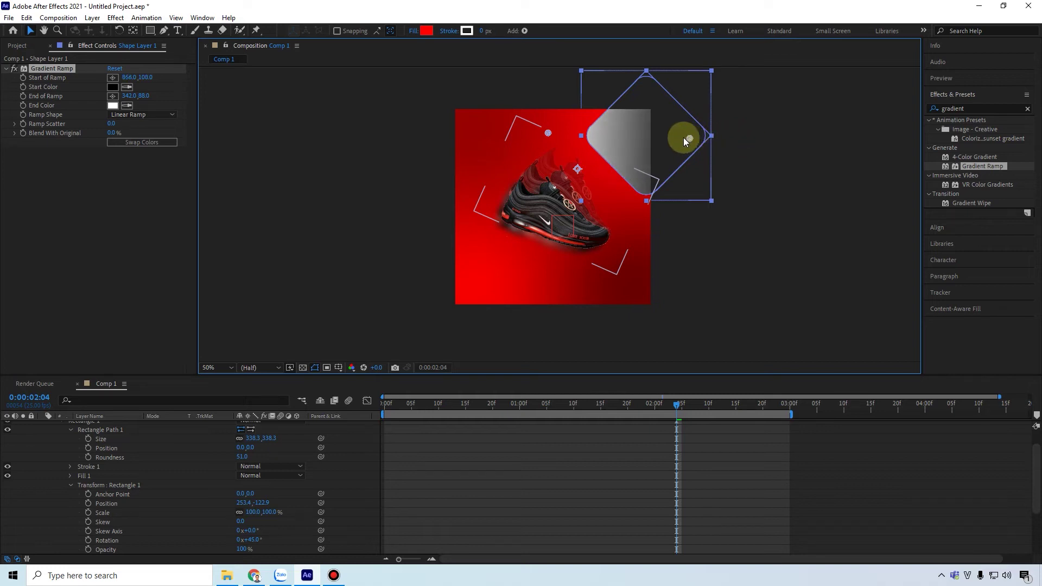
Collapse the properties of Shape Layer 1 in the timeline and select the layer
left_click(760, 246)
left_click(30, 31)
left_click(90, 485)
scroll(43, 443, "up", 2)
left_click(45, 426)
left_click(107, 428)
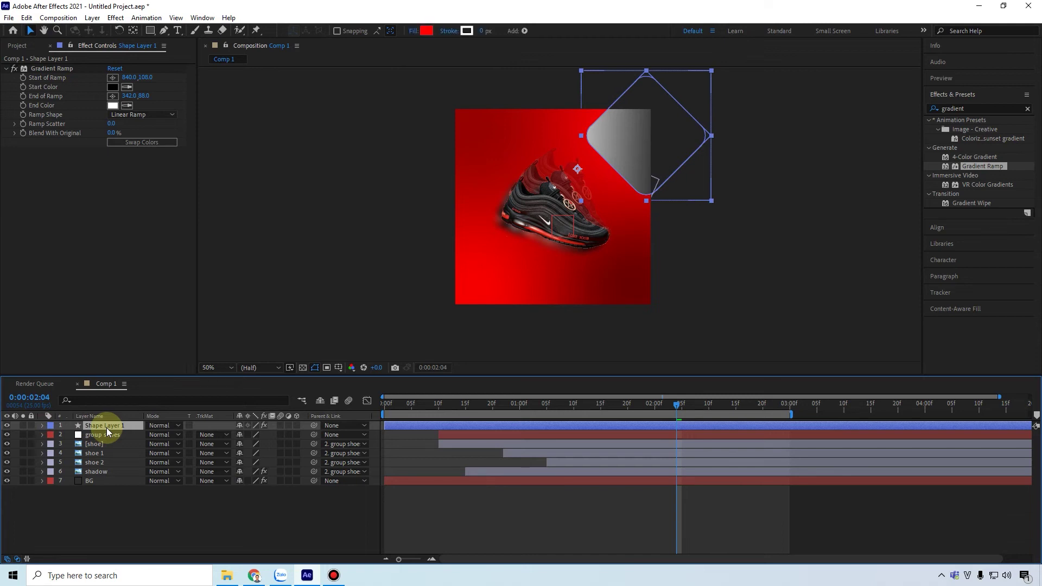
right_click(374, 413)
mouse_move(417, 451)
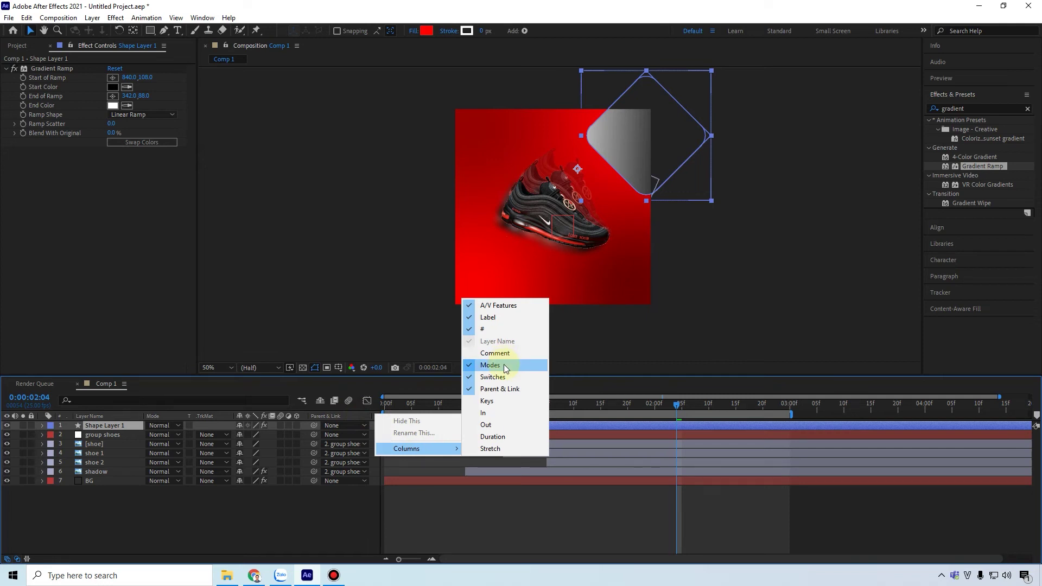
left_click(170, 489)
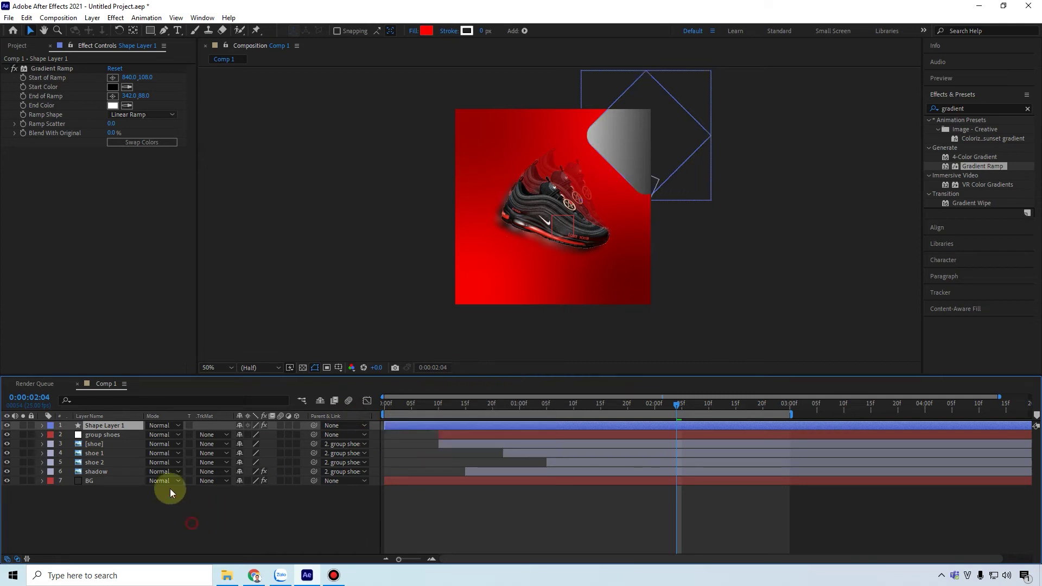
Try the Multiply blending mode on Shape Layer 1, and switch it to Overlay
left_click(176, 425)
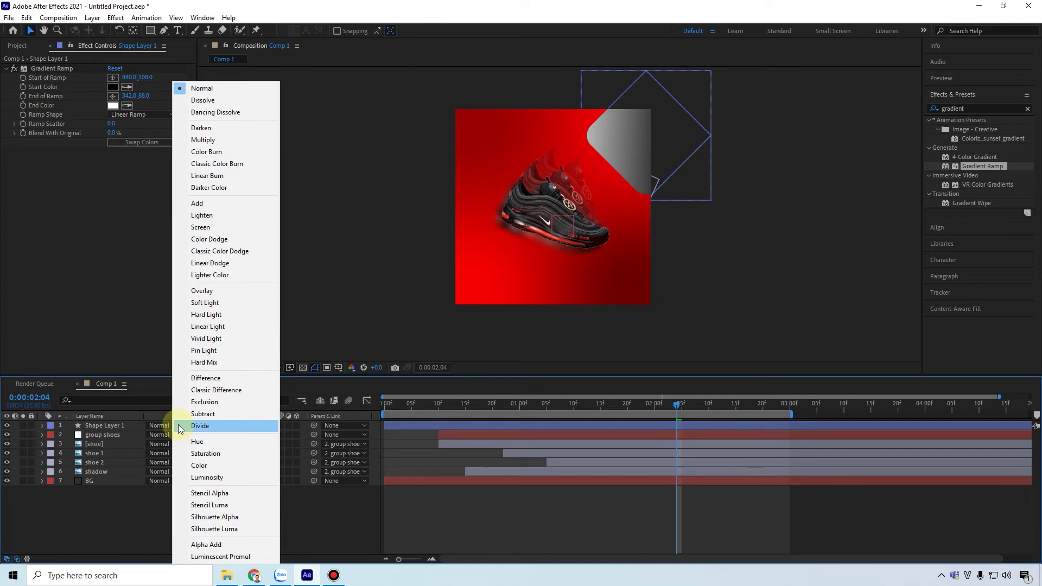
left_click(212, 141)
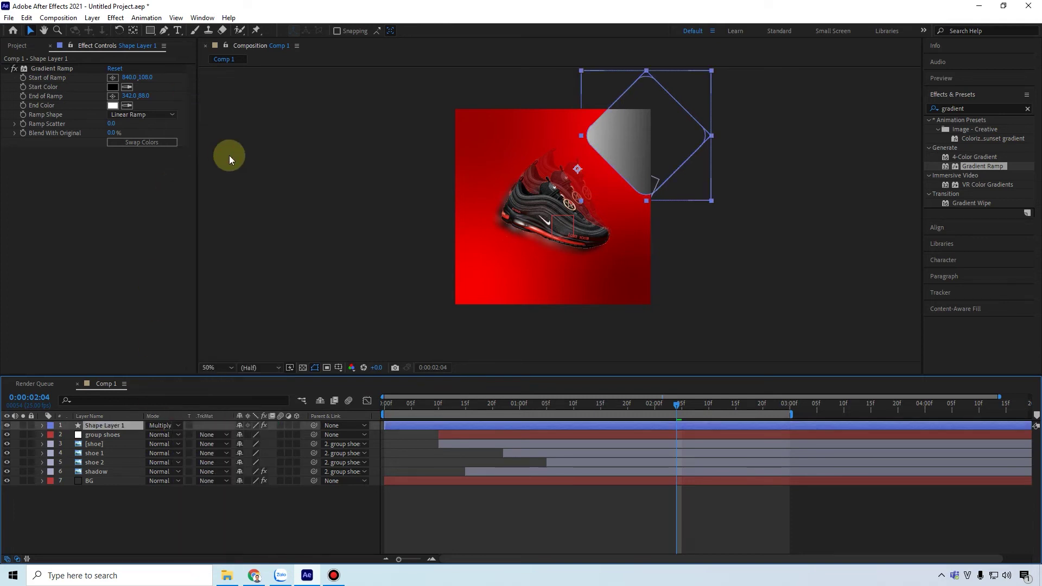
left_click(745, 249)
left_click(639, 136)
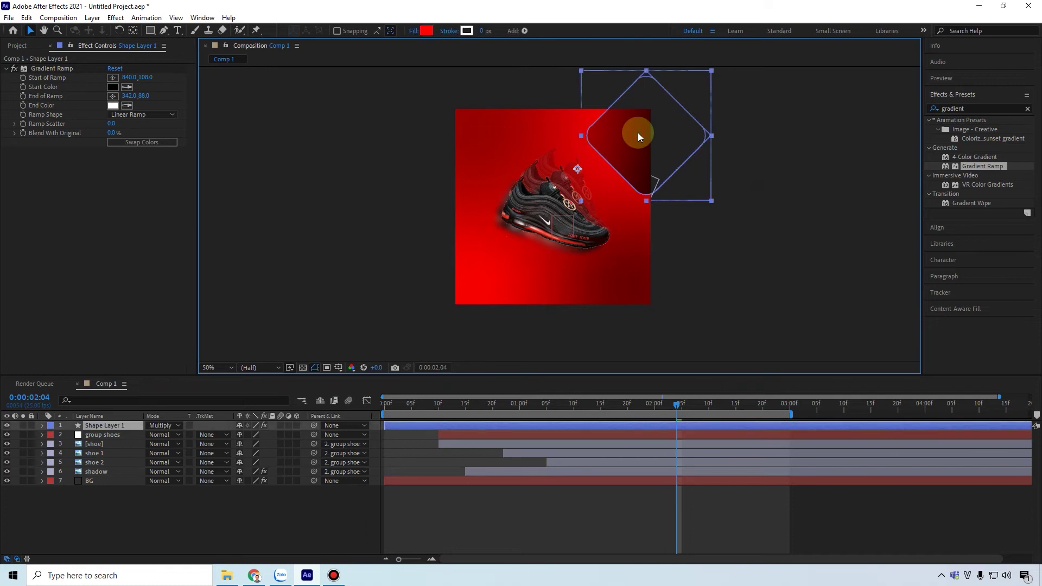
left_click(178, 425)
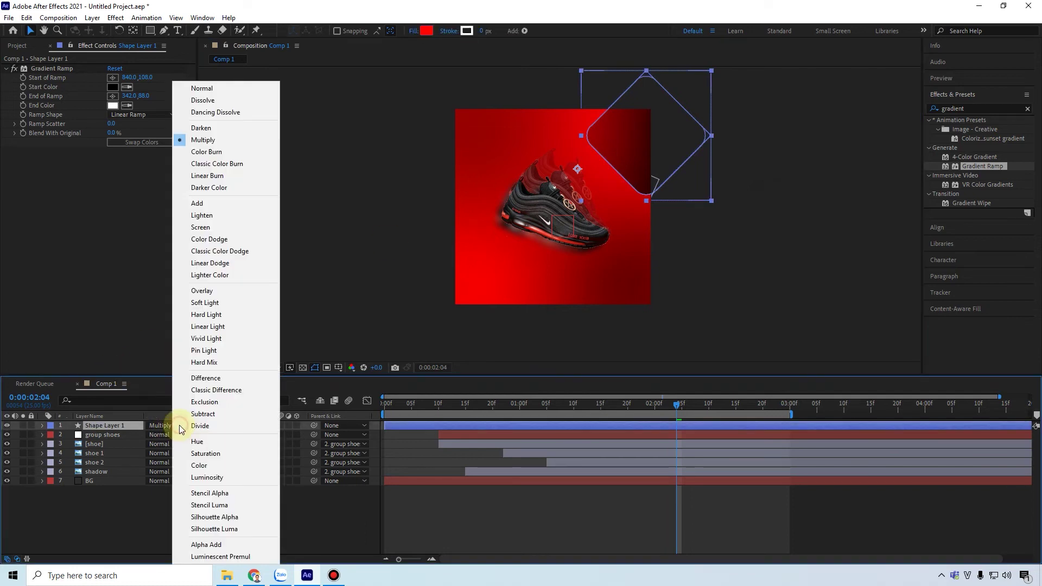
left_click(204, 292)
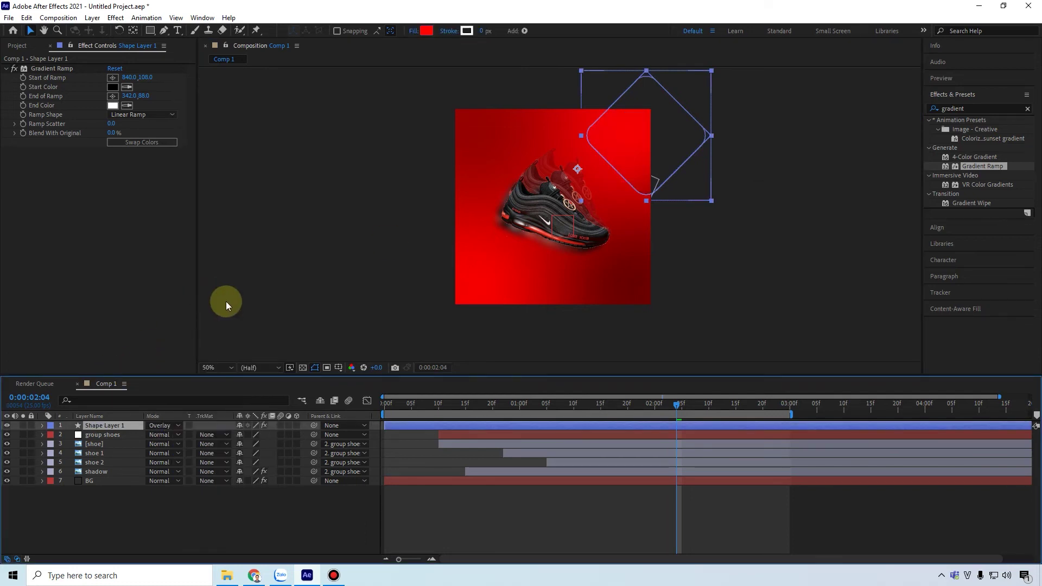
Change the blending mode of Shape Layer 1 from Overlay to Divide
left_click(748, 282)
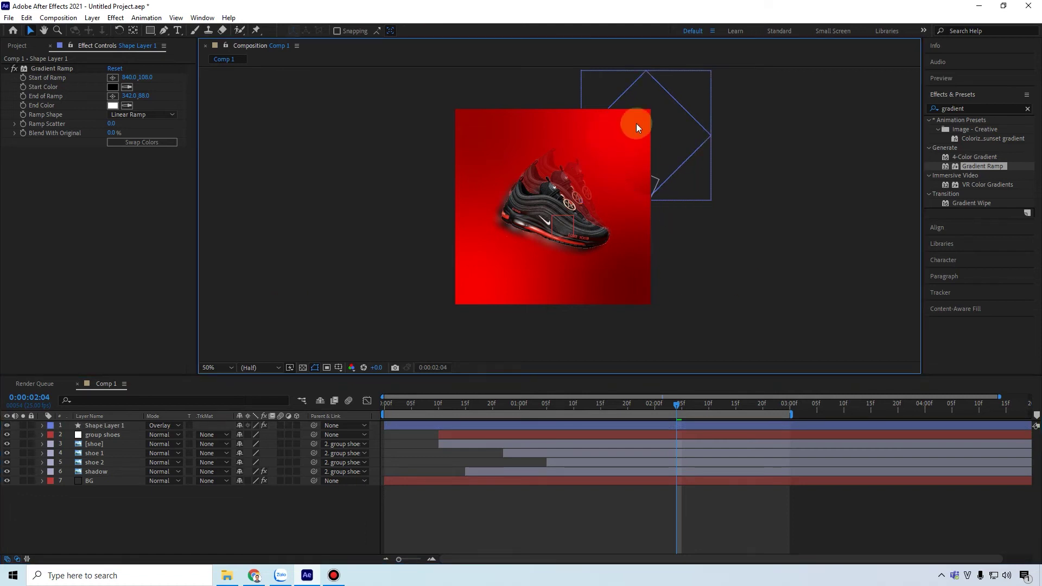
left_click(177, 425)
left_click(170, 427)
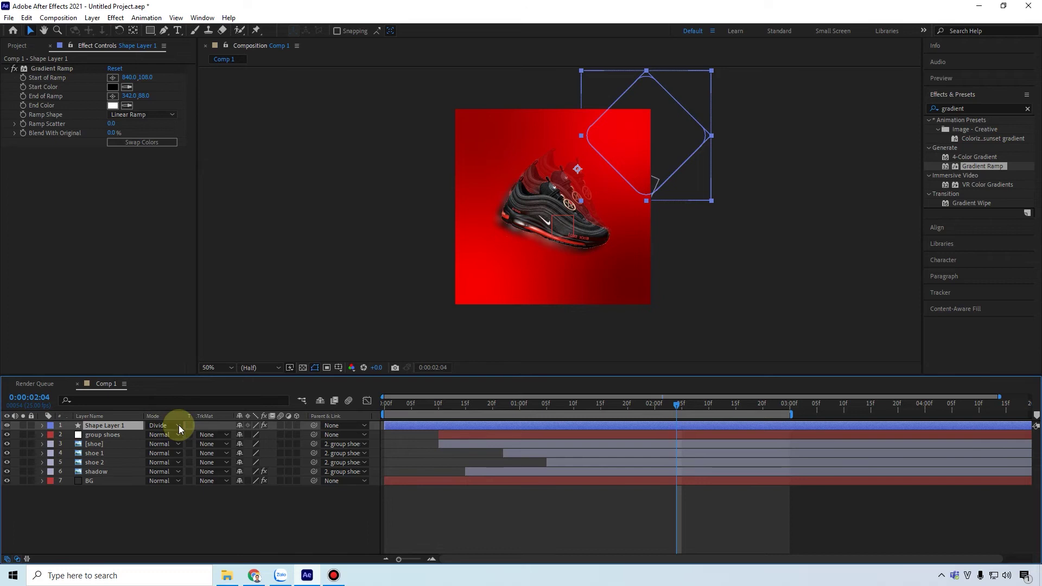
left_click(179, 427)
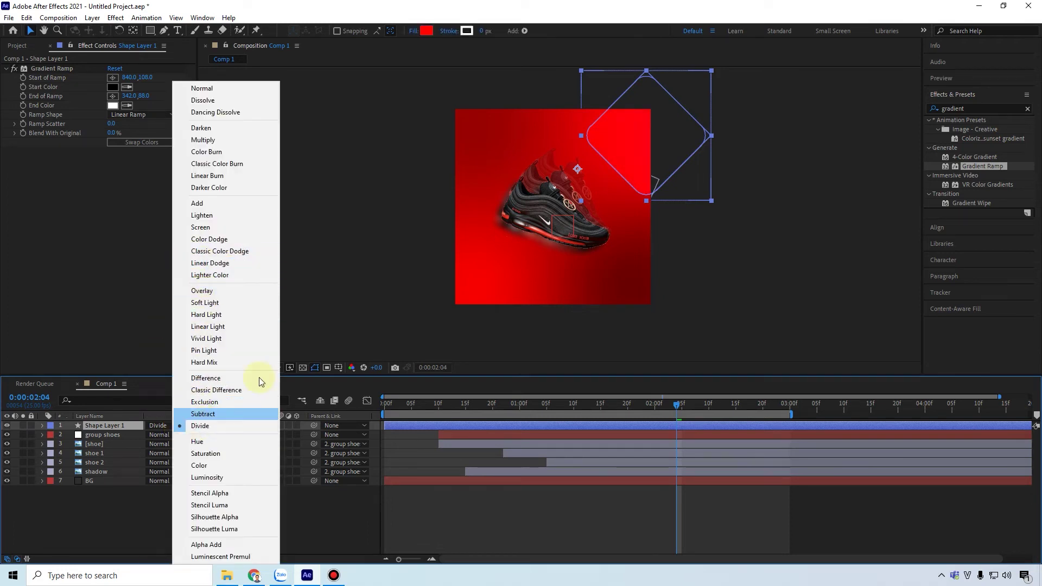
left_click(201, 425)
left_click(384, 289)
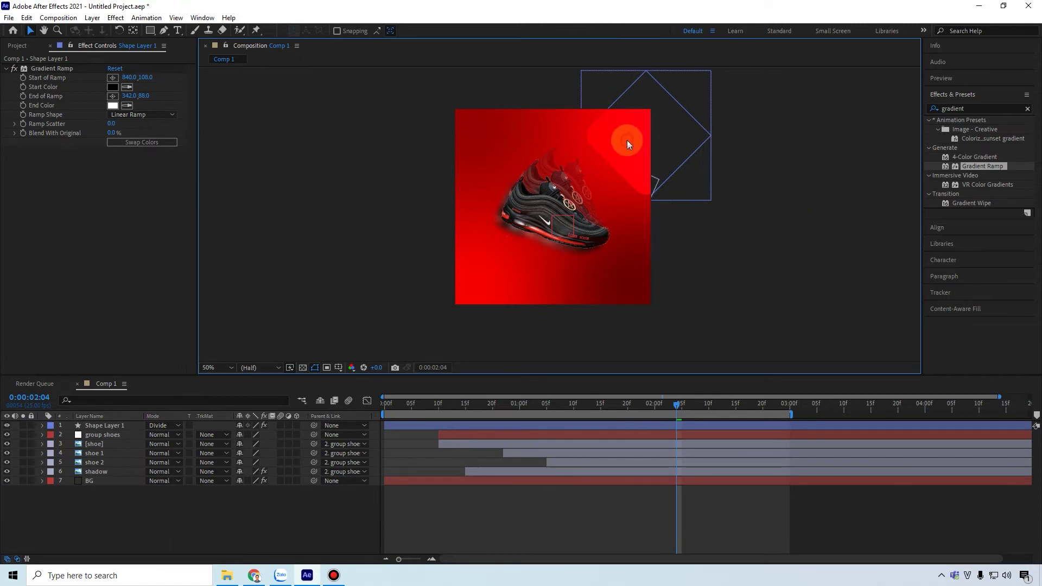
left_click(604, 148)
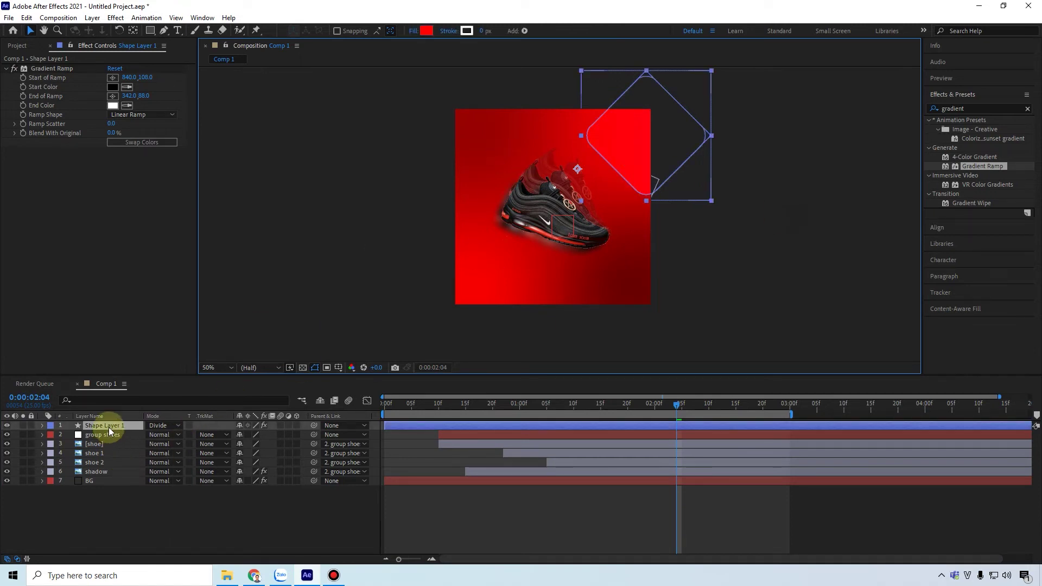
Duplicate Shape Layer 1 and move the copy over the composition's lower-left corner
key("ctrl+d")
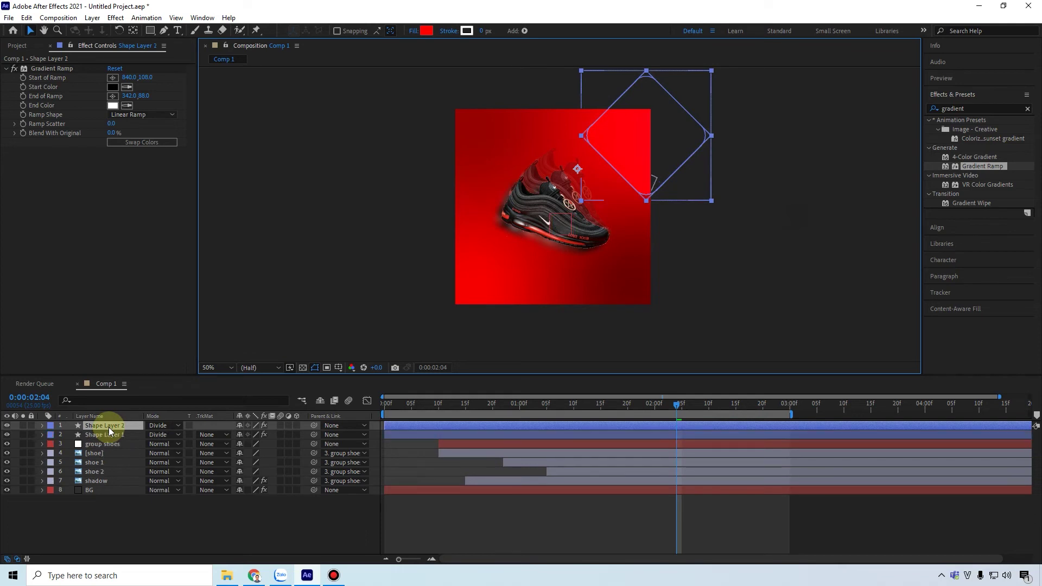
left_click(599, 137)
left_click_drag(630, 140, 448, 292)
Cycle through the blending modes of Shape Layer 2 and set it to Overlay
key("shift+minus")
key("shift+minus")
key("shift+minus")
key("shift+minus")
key("shift+minus")
key("shift+minus")
key("shift+minus")
key("shift+minus")
key("shift+minus")
key("shift+minus")
key("shift+minus")
left_click(757, 227)
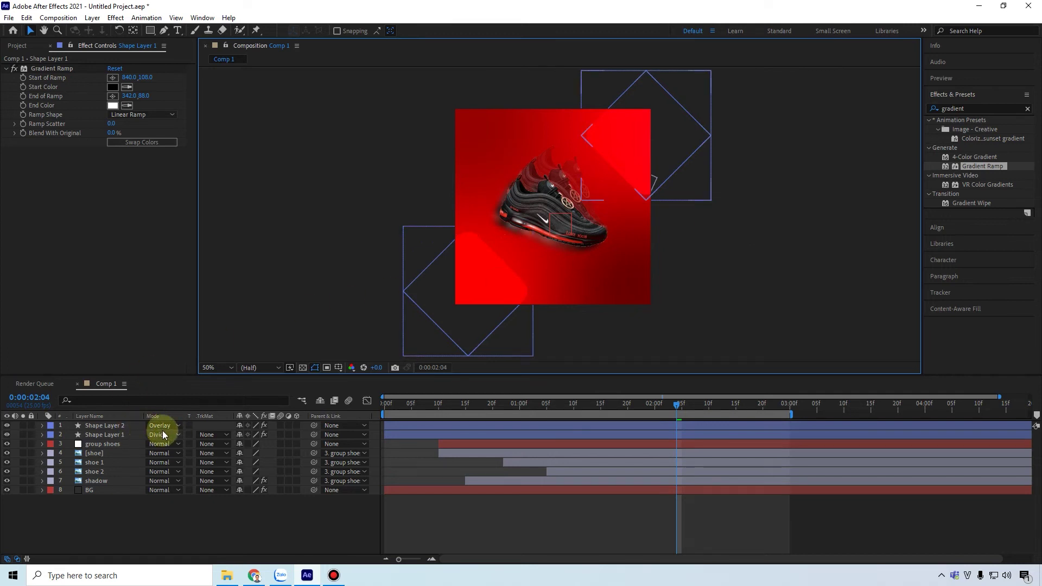
Trim the start of Shape Layer 1 and Shape Layer 2 to 0:00:01:05
left_click(637, 139)
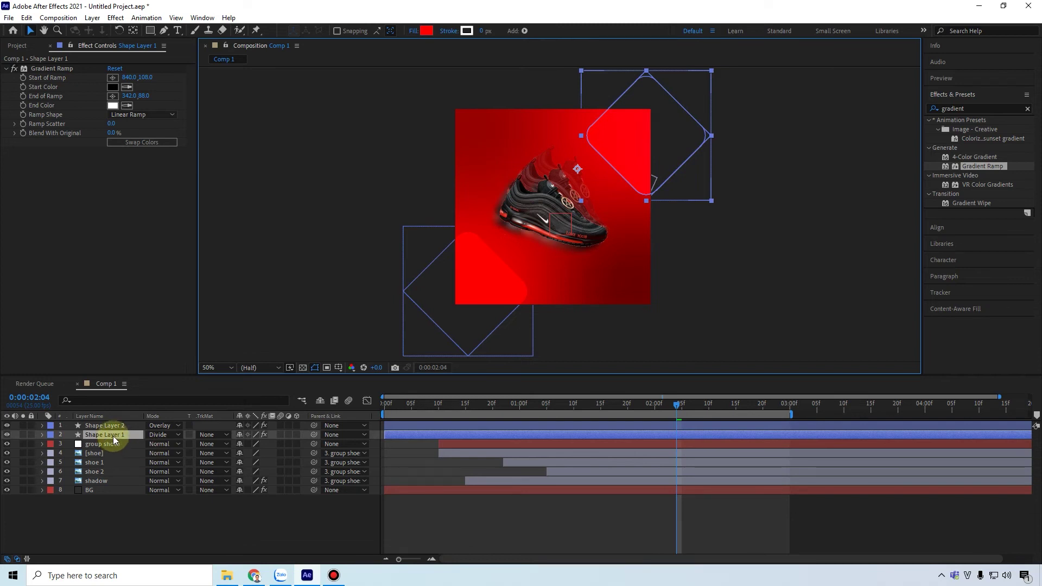
left_click(441, 301)
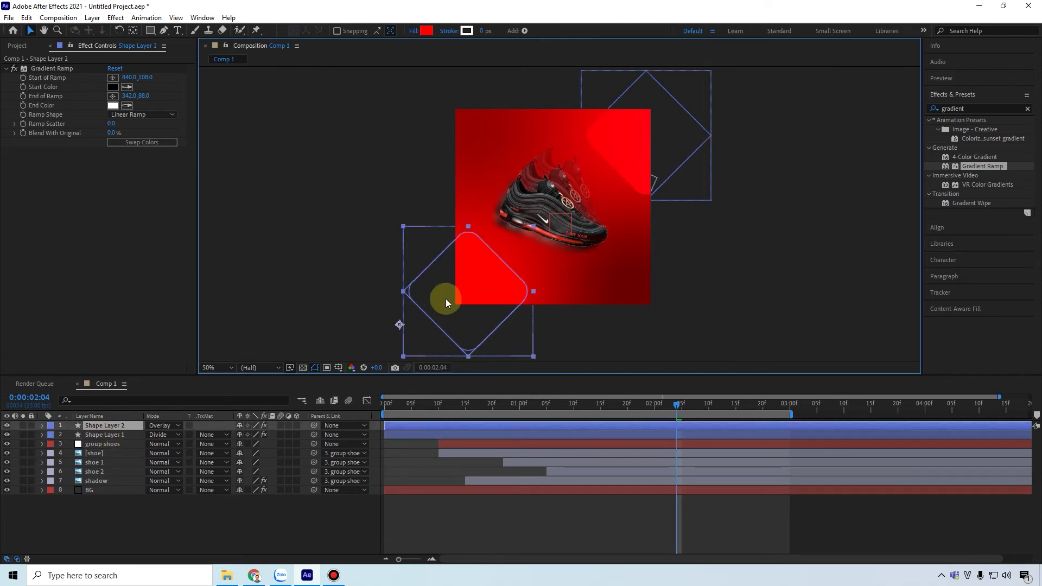
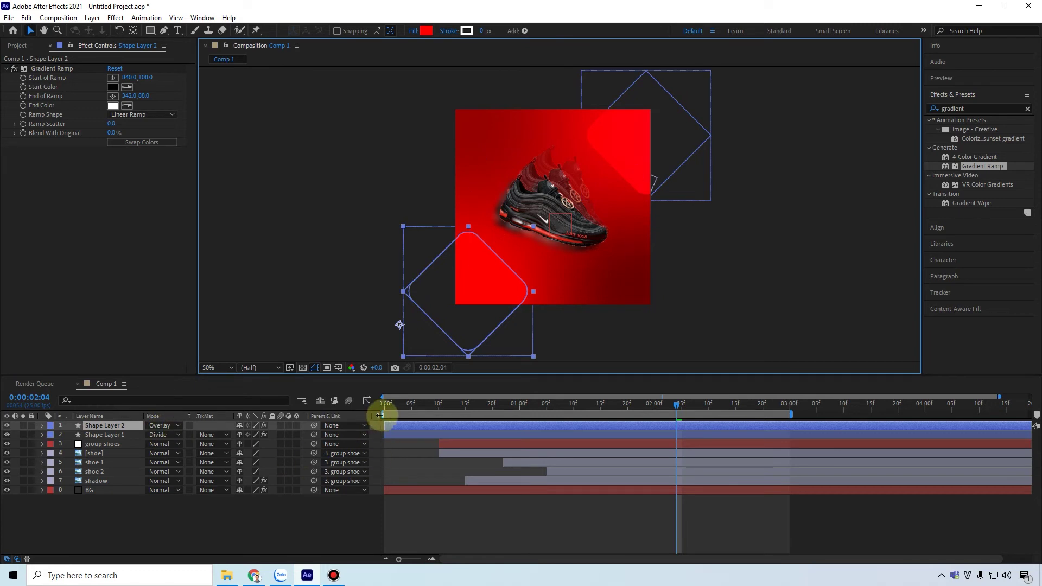
left_click_drag(418, 409, 542, 425)
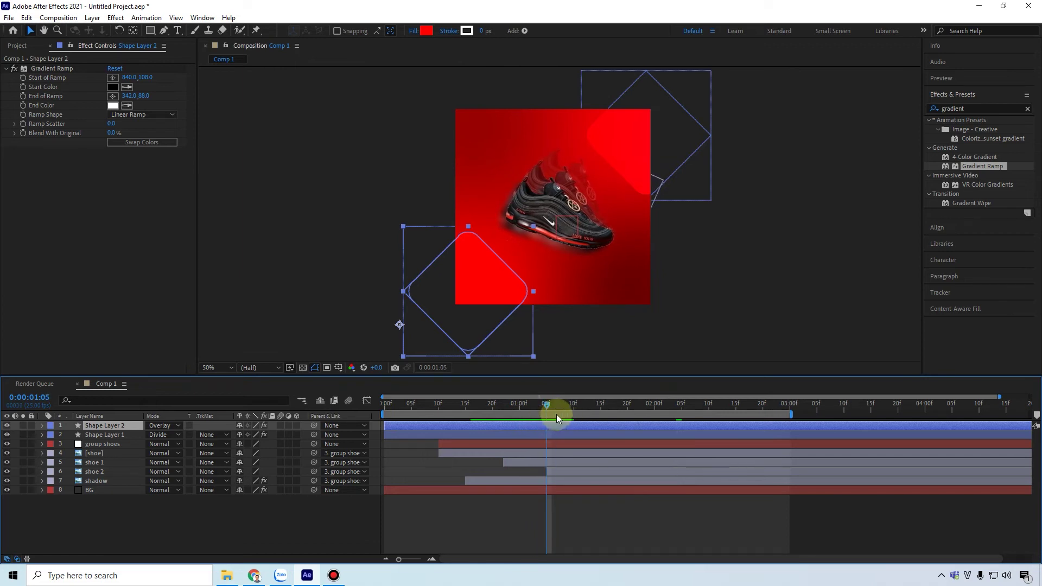
left_click(412, 434, "shift")
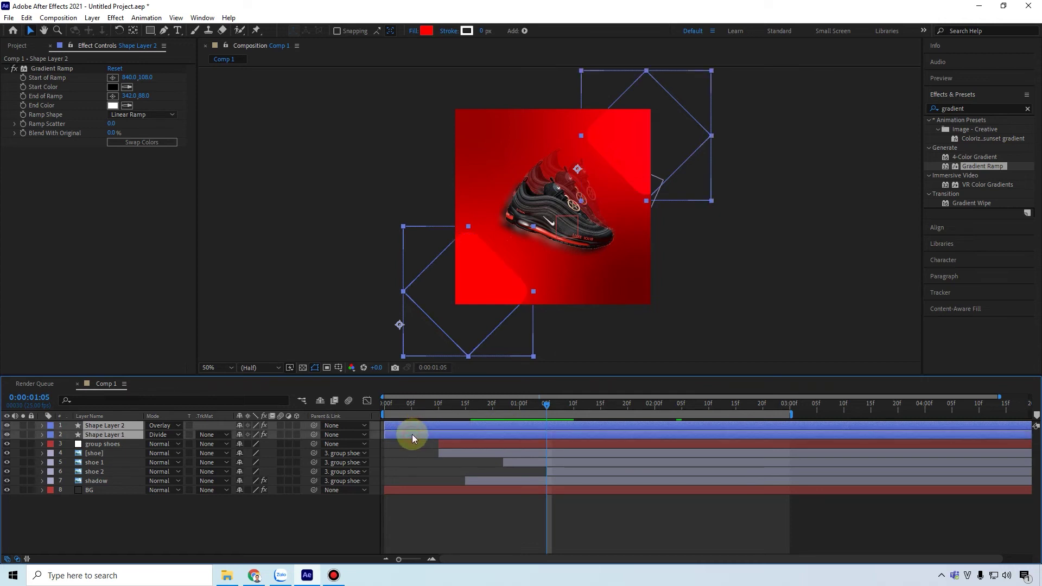
left_click_drag(383, 426, 546, 433)
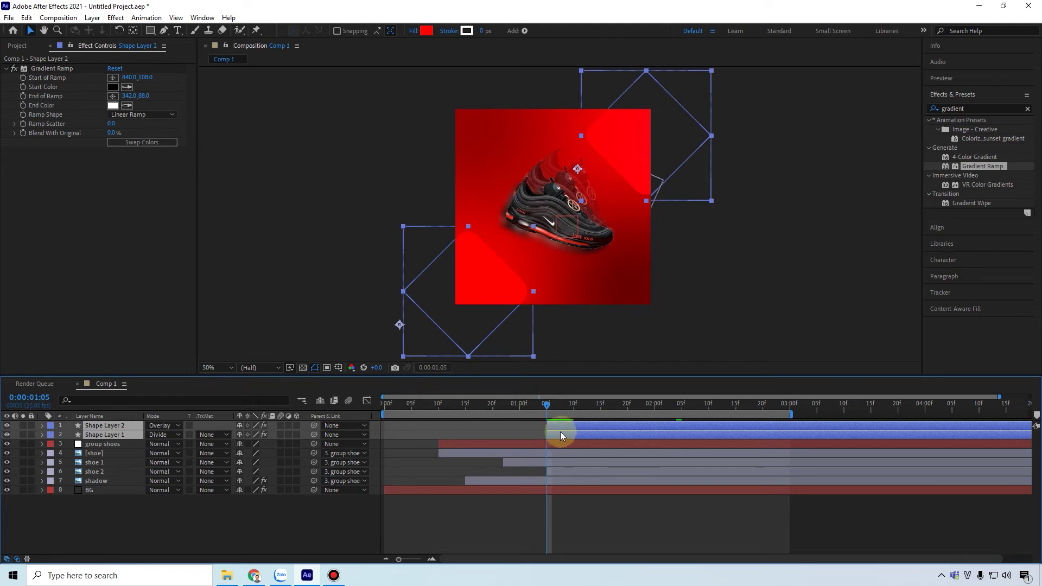
Keyframe Shape Layer 1's position in place at 0:00:01:15, and set its X position to 813.7 at 0:00:01:05
key("p")
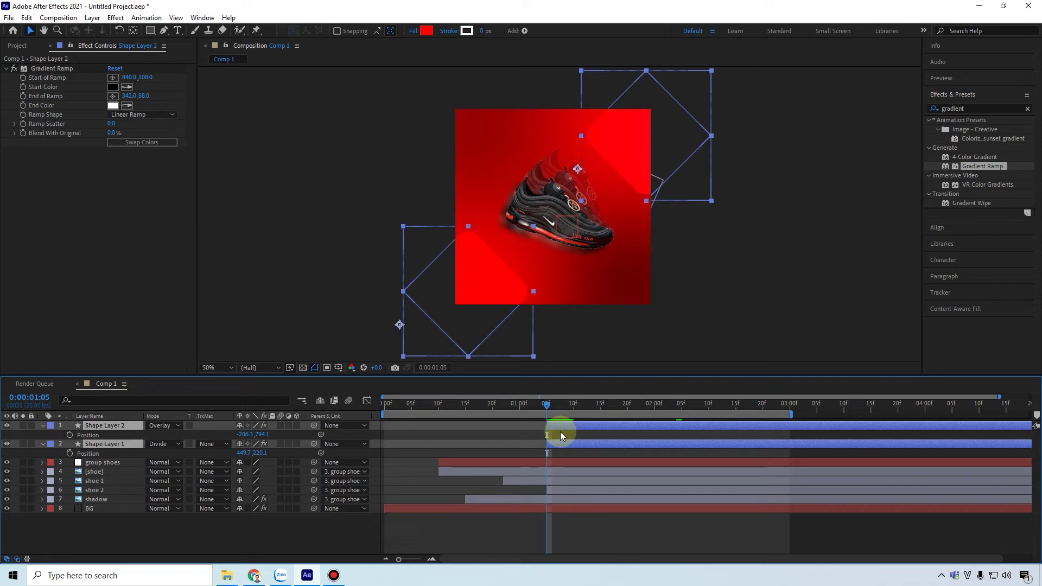
left_click(114, 457)
key("ctrl+Up")
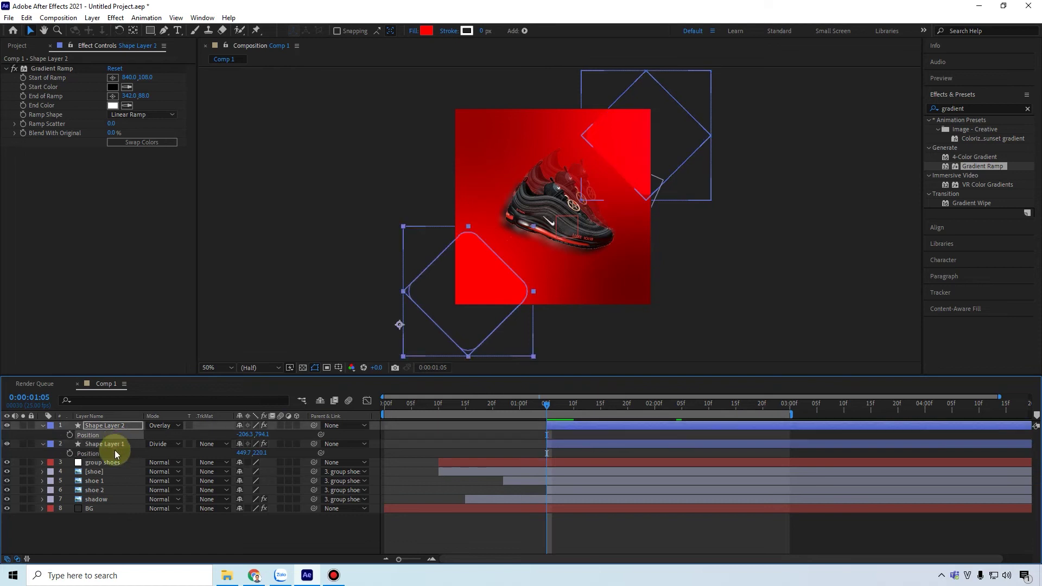
key("ctrl+Down")
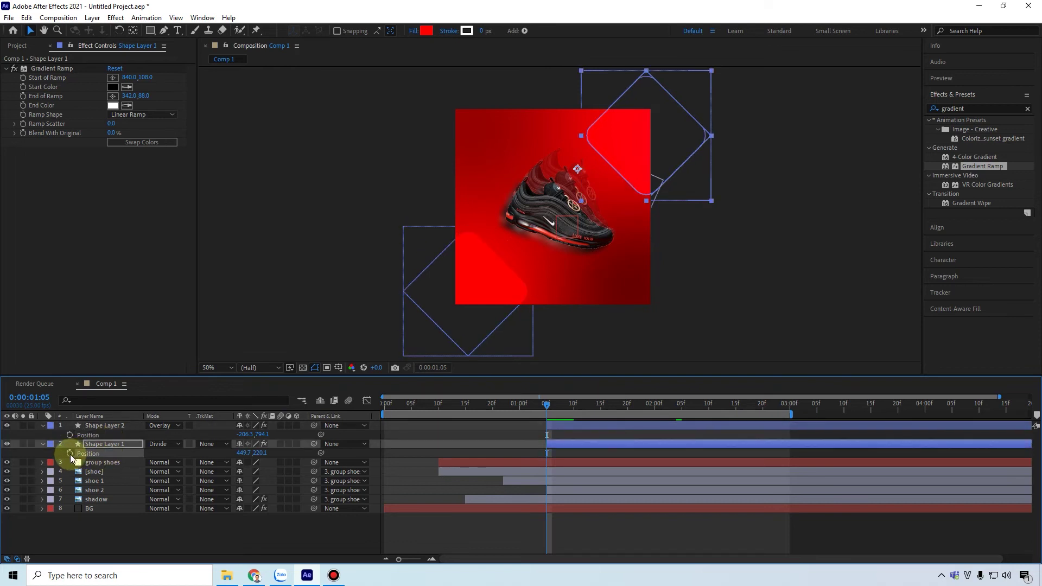
left_click(599, 406)
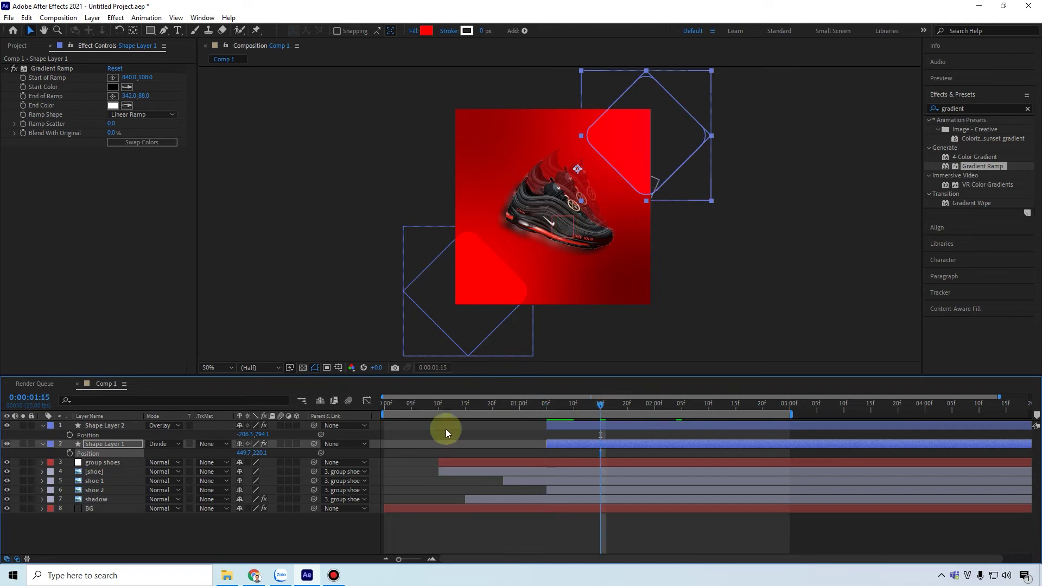
left_click(70, 454)
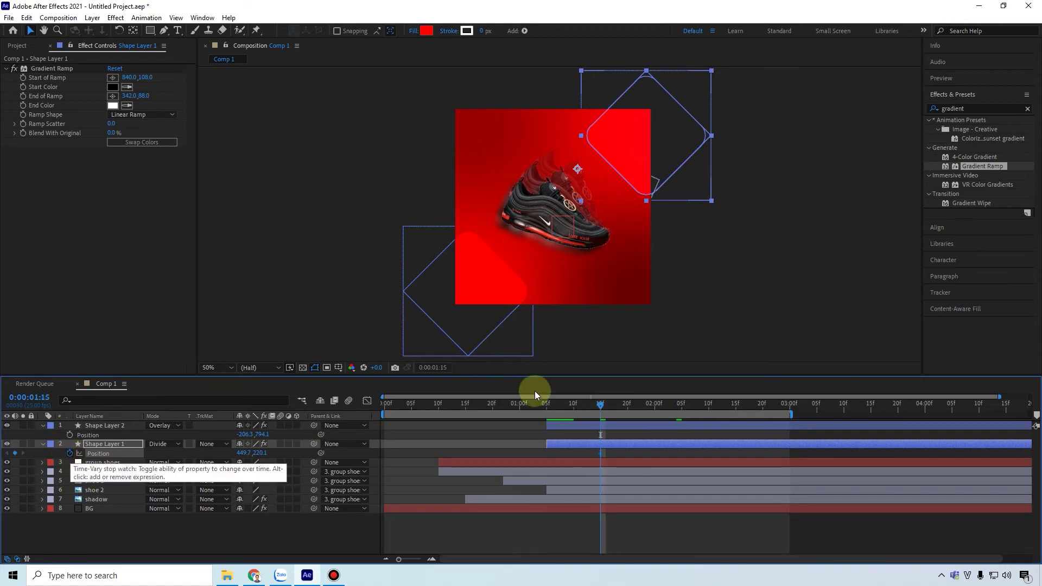
left_click(546, 405)
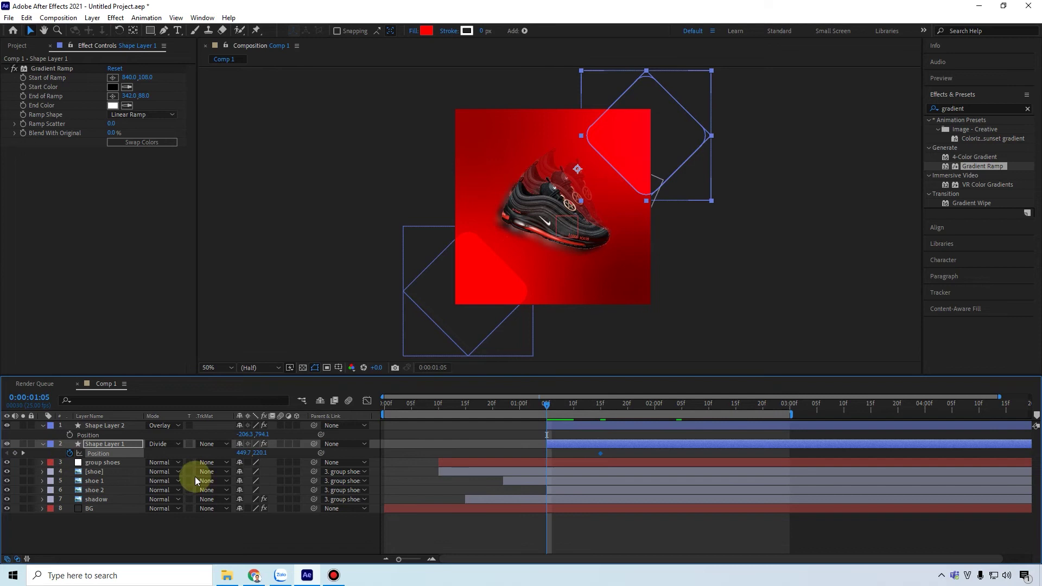
left_click_drag(240, 453, 436, 453)
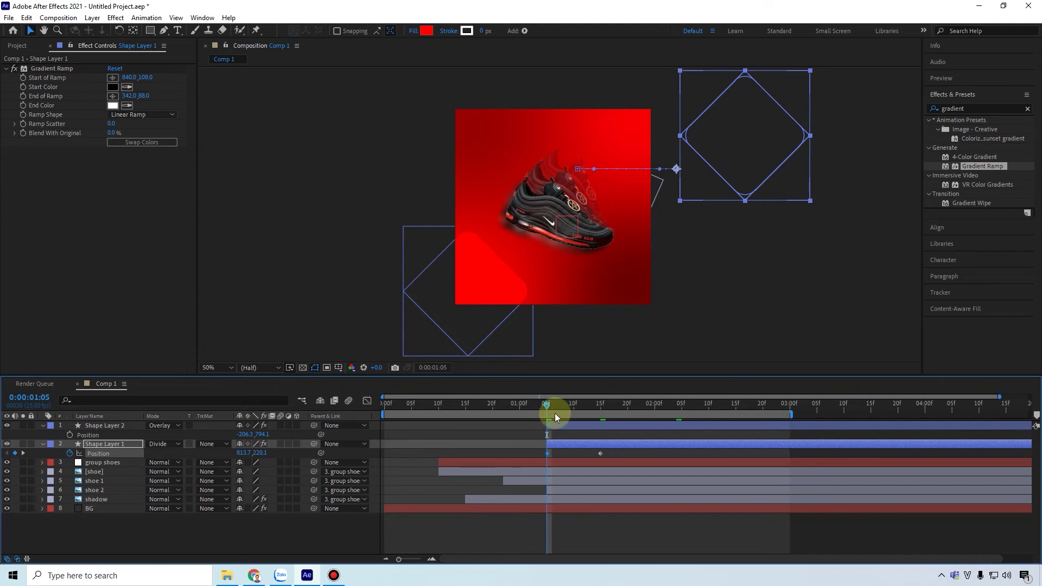
Keyframe Shape Layer 2's position in place at 0:00:01:15, and set its X position to -545.3 at 0:00:01:05
left_click(101, 427)
left_click_drag(546, 405, 600, 412)
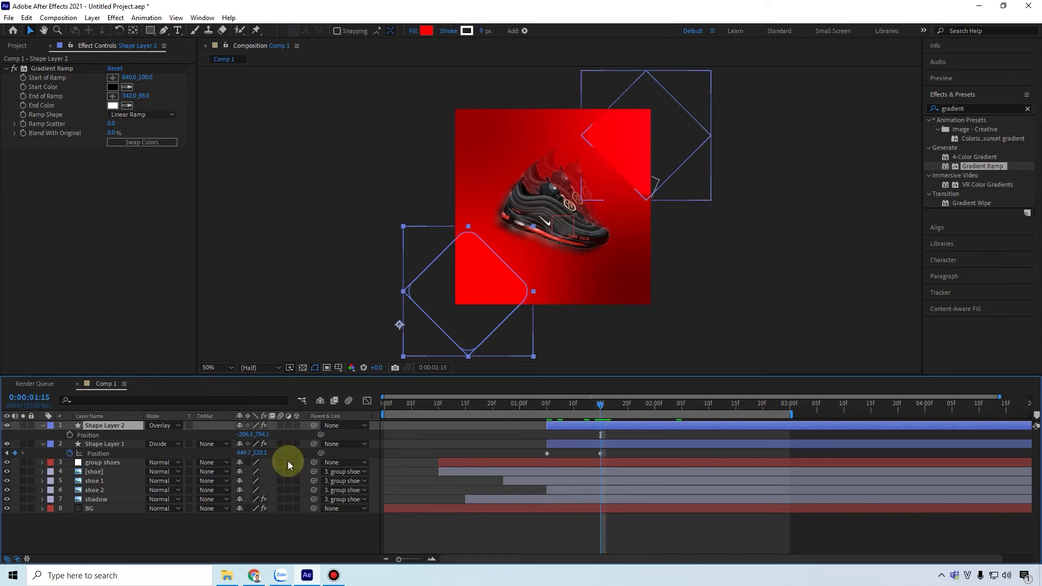
left_click(69, 435)
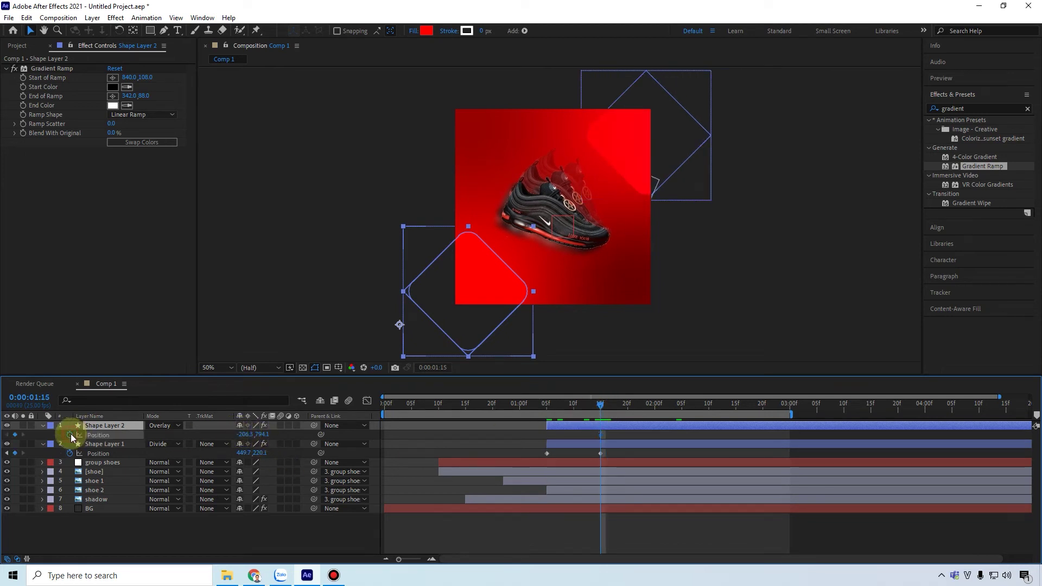
left_click(546, 406)
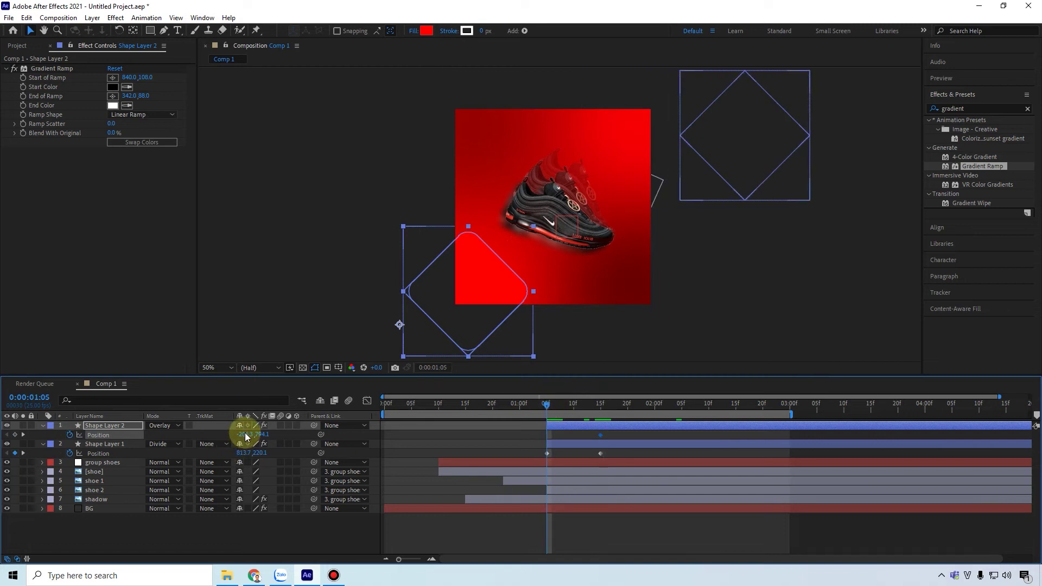
left_click_drag(246, 435, 64, 434)
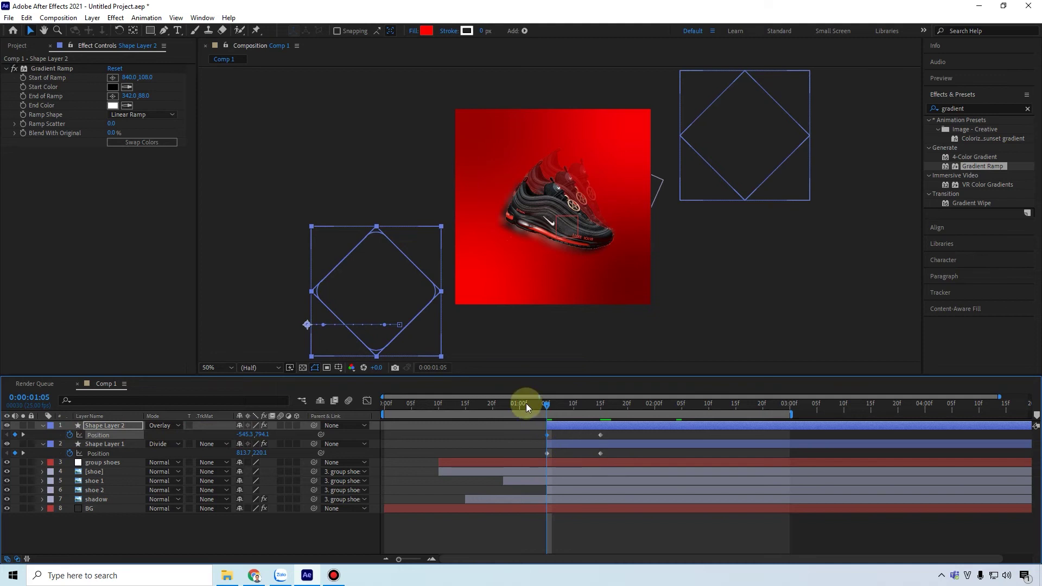
Preview the slide-in and apply Easy Ease to all position keyframes of both shape layers
left_click(492, 406)
left_click_drag(501, 407, 637, 422)
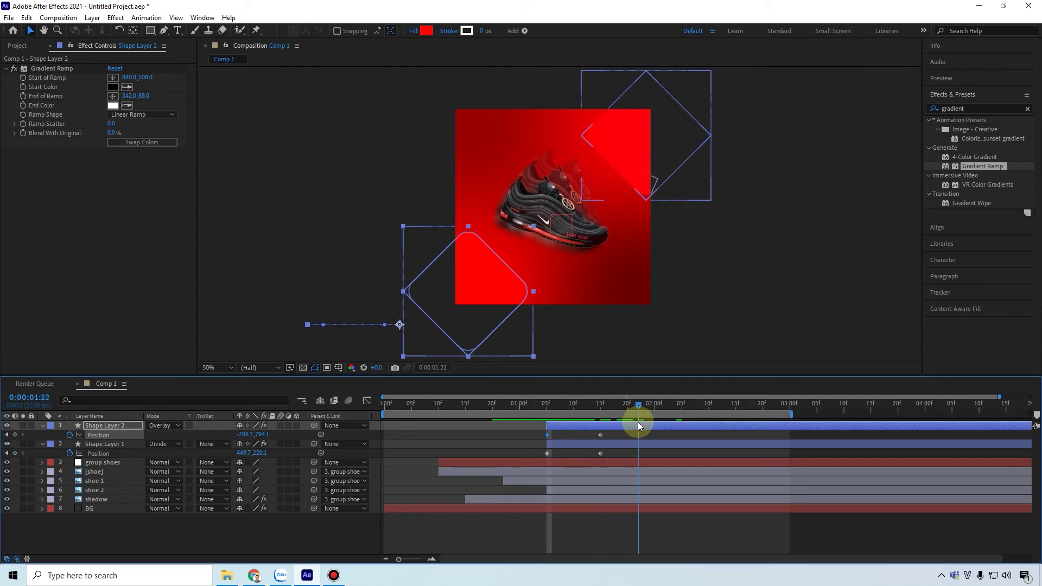
left_click(589, 450)
left_click_drag(608, 459, 540, 431)
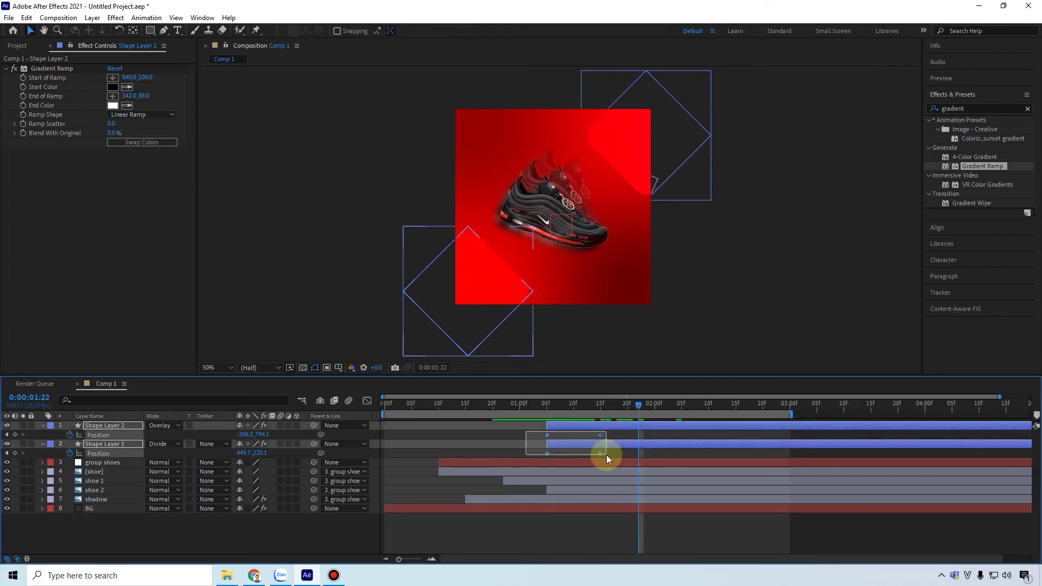
key("F9")
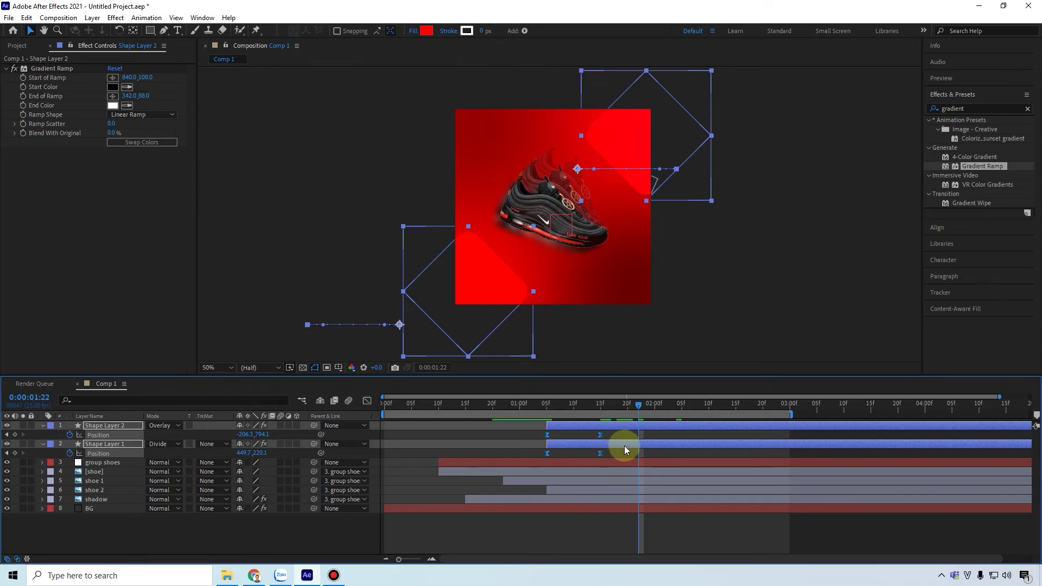
left_click(650, 406)
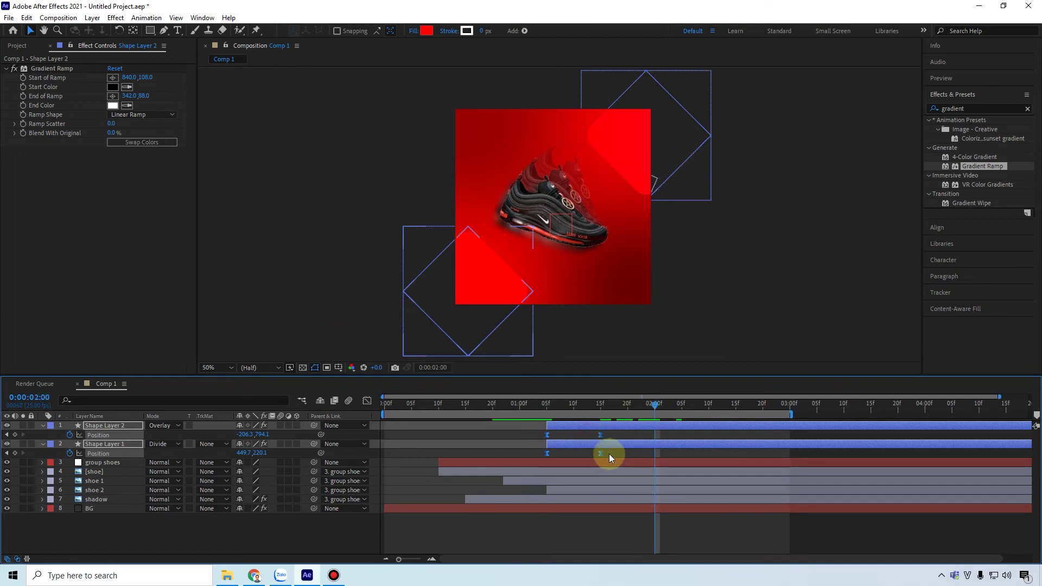
left_click(609, 454)
left_click(614, 432, "shift")
left_click(628, 403)
key("ctrl+c")
key("ctrl+v")
key("ctrl+z")
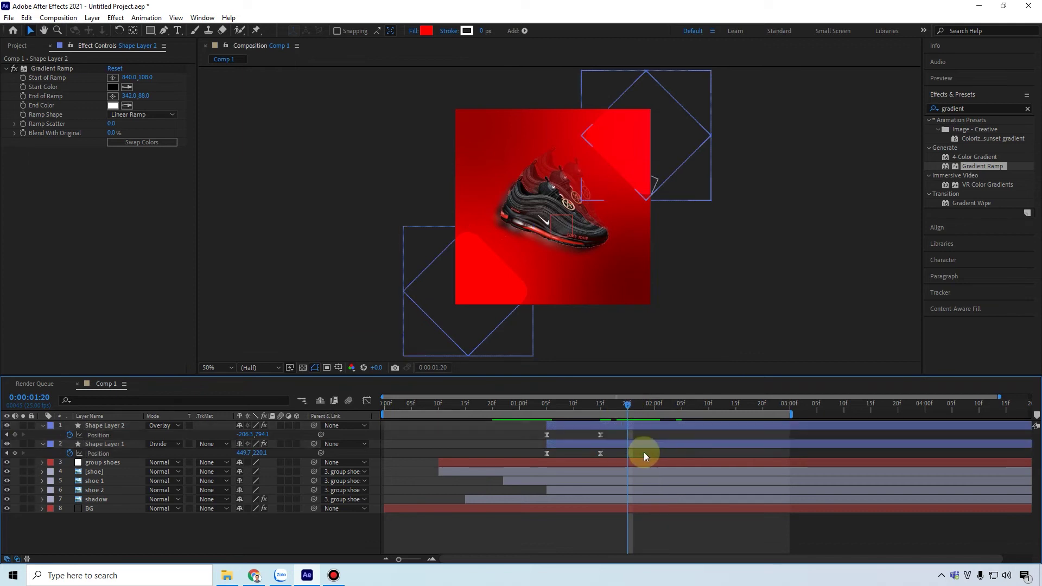
Add a position keyframe for Shape Layer 2 at 0:00:01:20 with the X position set to -229.3
left_click(605, 429)
left_click(14, 435)
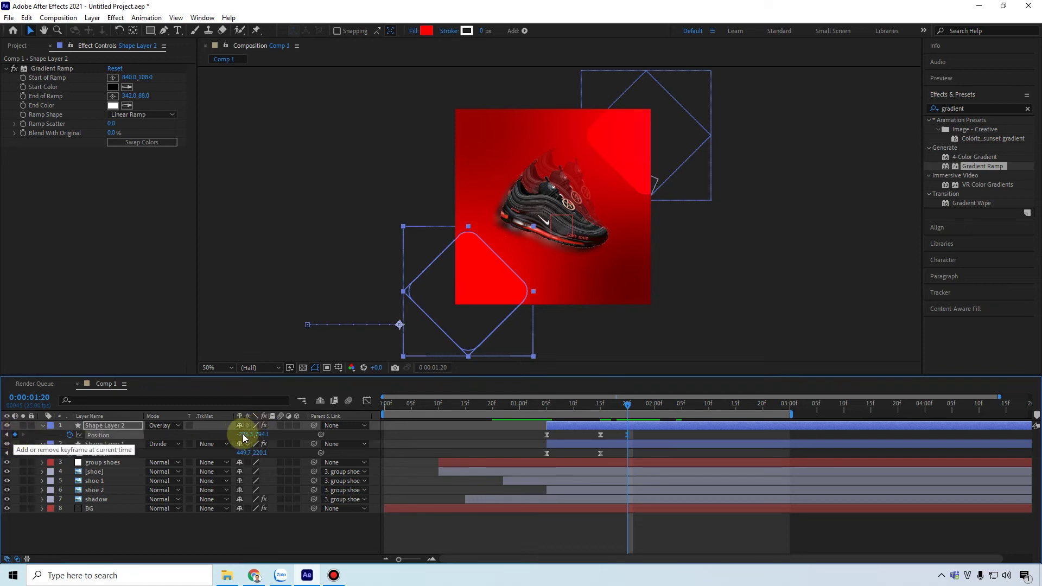
left_click_drag(246, 434, 227, 460)
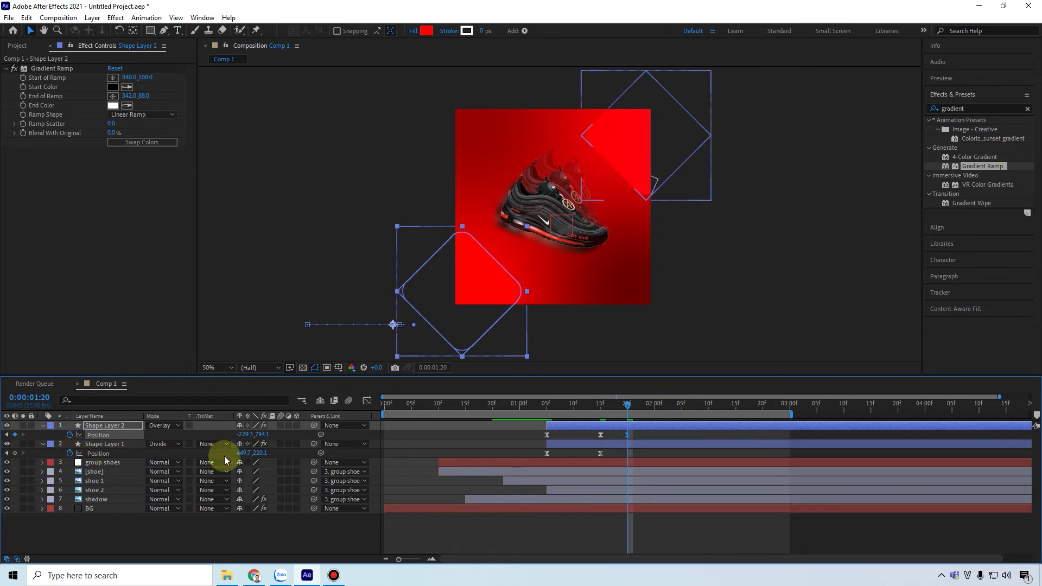
Add a position keyframe for Shape Layer 1 at 0:00:01:20 with X at 471.7, and preview the motion
left_click(15, 453)
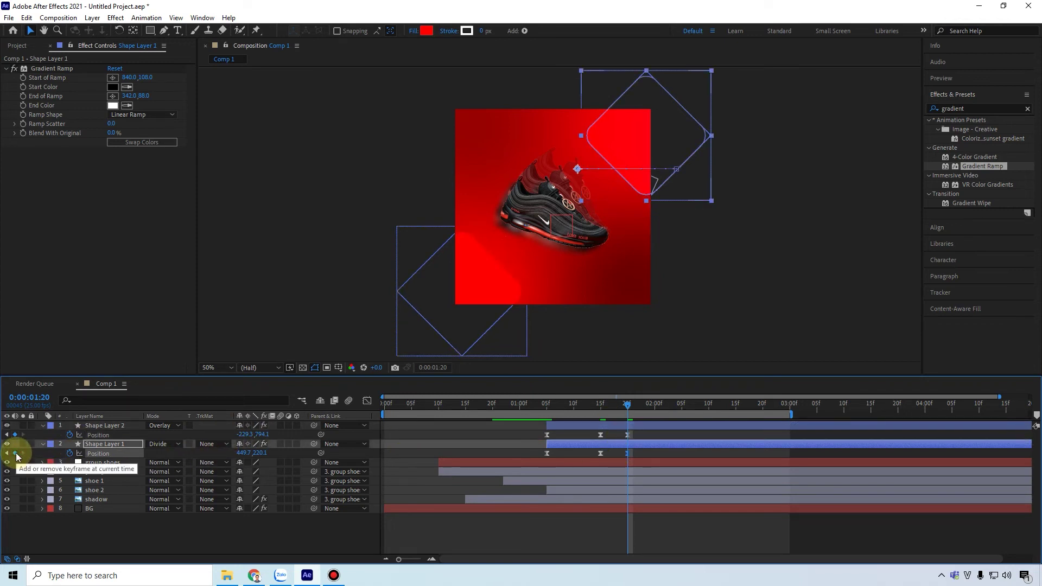
left_click_drag(240, 453, 253, 452)
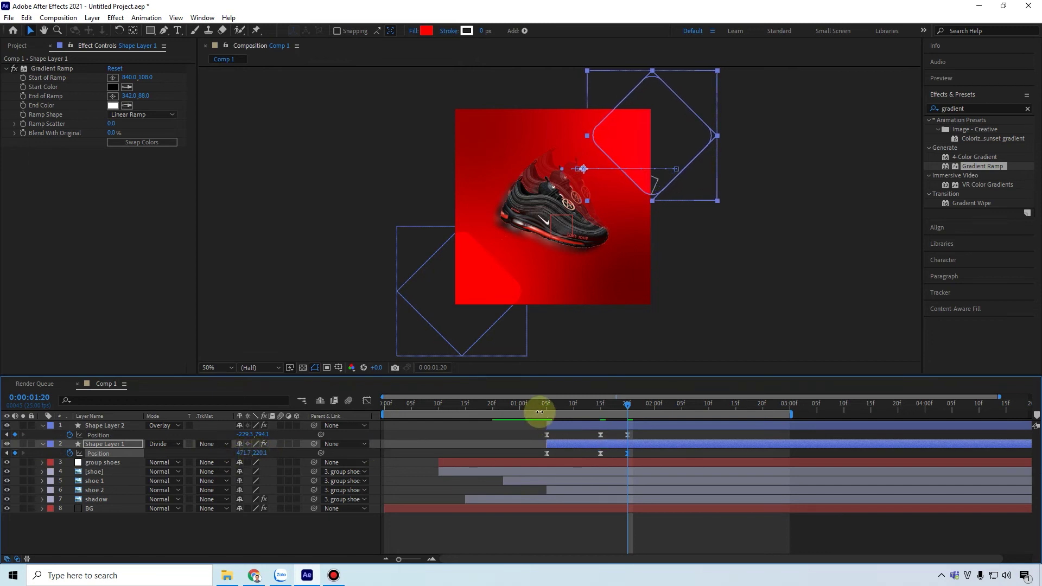
left_click_drag(536, 406, 630, 423)
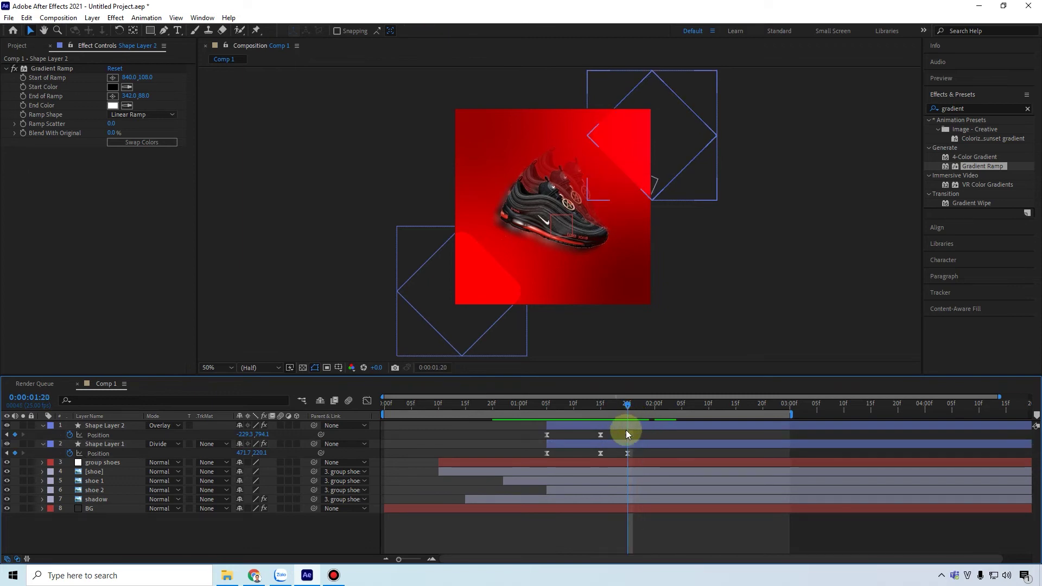
mouse_move(643, 406)
left_mouse_down()
mouse_move(656, 406)
mouse_move(640, 406)
left_mouse_up()
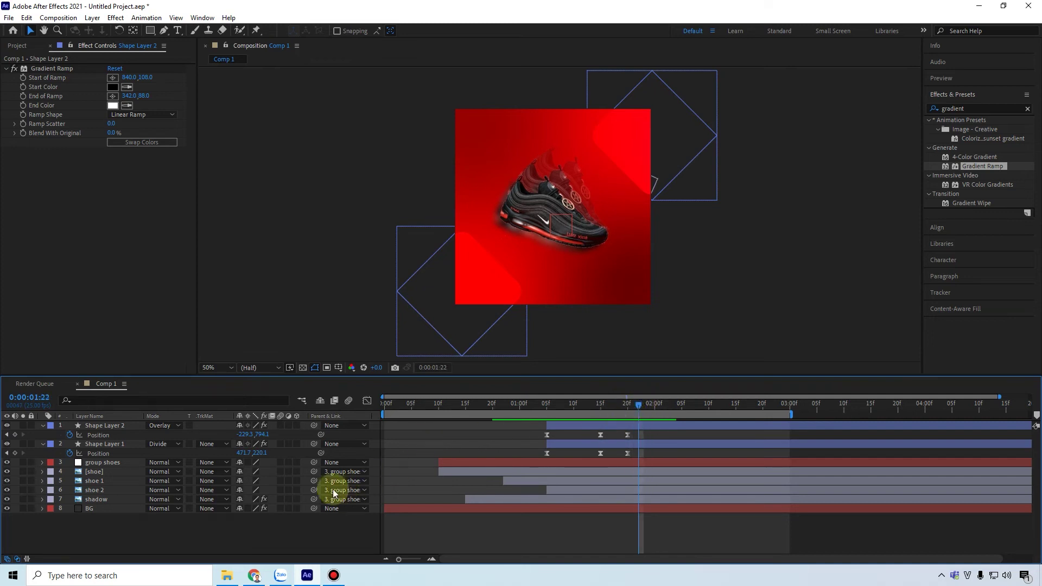
Add a two-line "Nike Air MAX" title in black Myriad Pro Bold Condensed at the artwork's upper-right corner, and remove the empty text layer
right_click(211, 534)
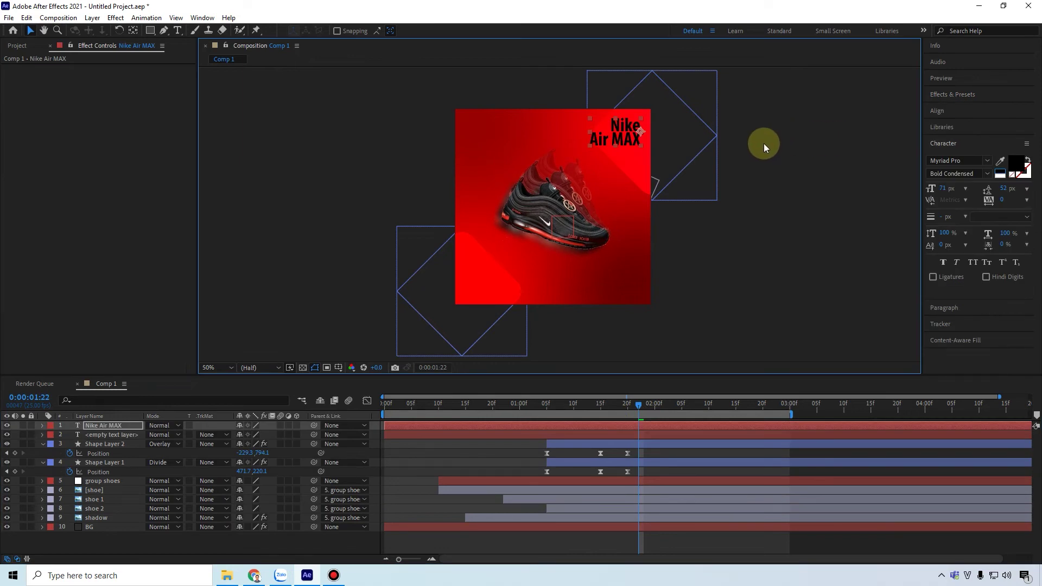
left_click(764, 143)
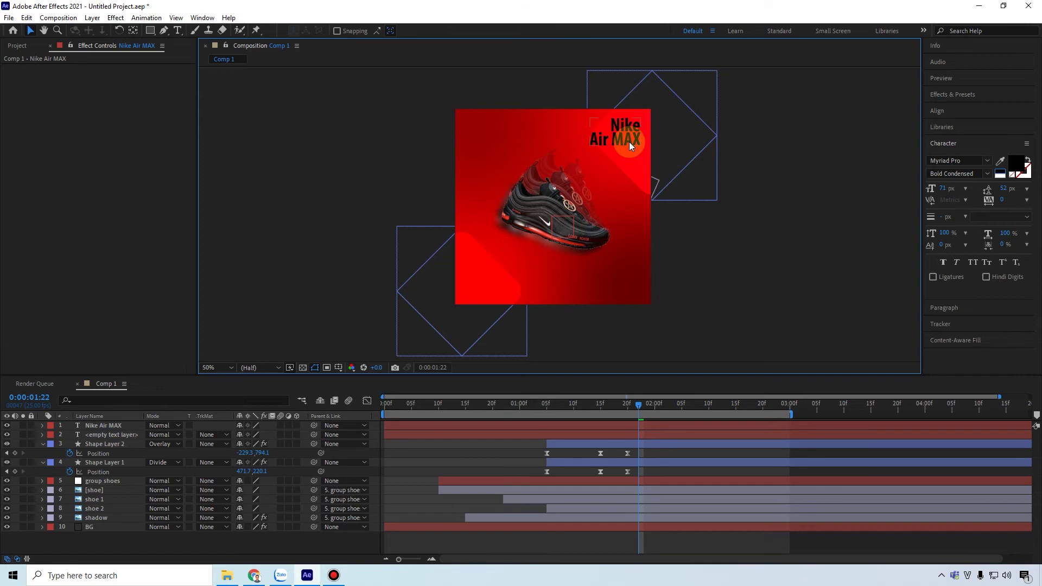
left_click(110, 436)
key("Delete")
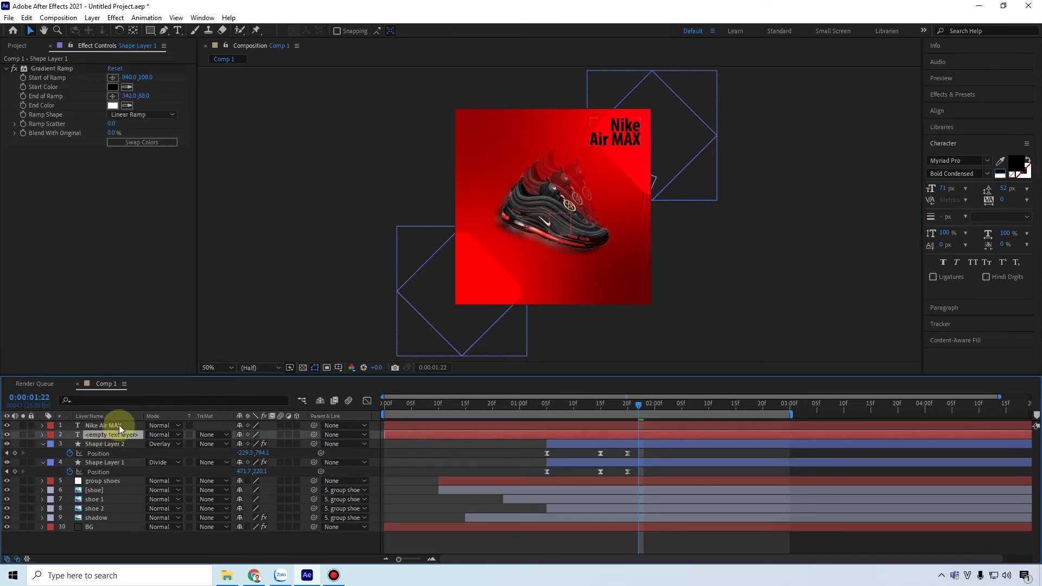
Make the Nike Air MAX layer start at 0:00:01:22 and move its anchor point to the middle of the text
left_click(119, 425)
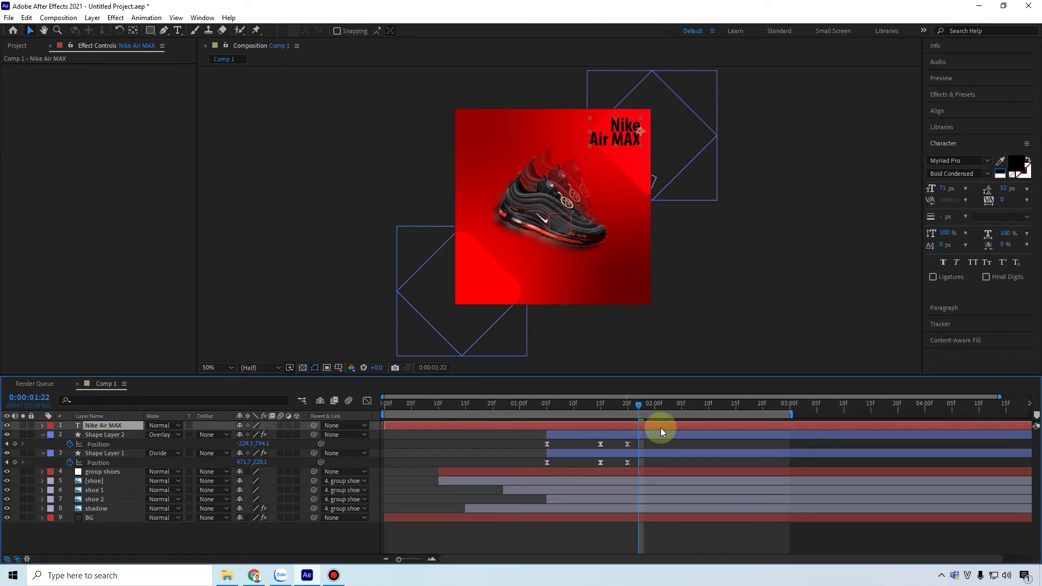
left_click_drag(384, 426, 638, 410)
scroll(747, 104, "up", 4)
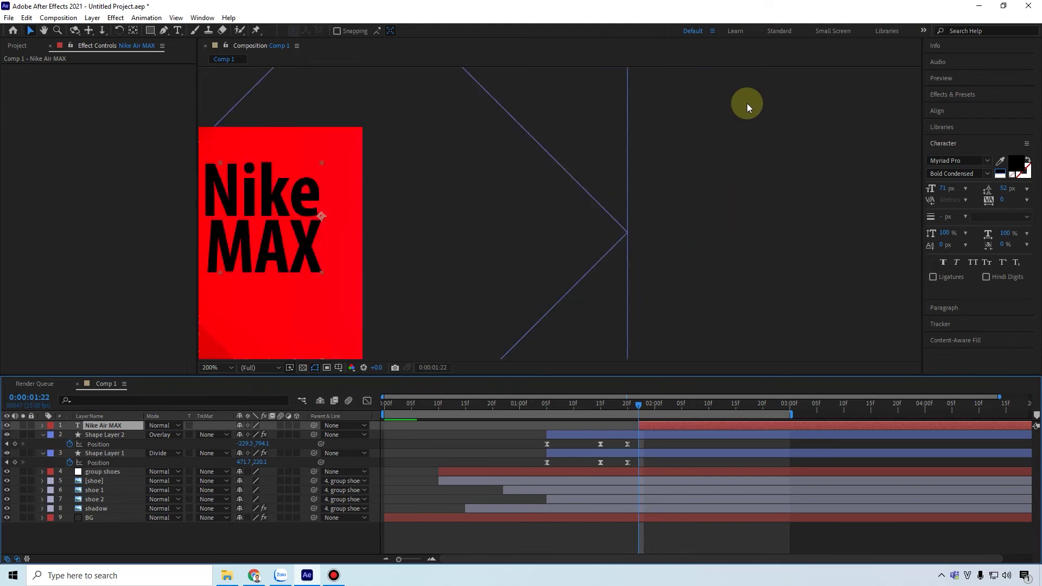
left_click_drag(455, 162, 726, 152)
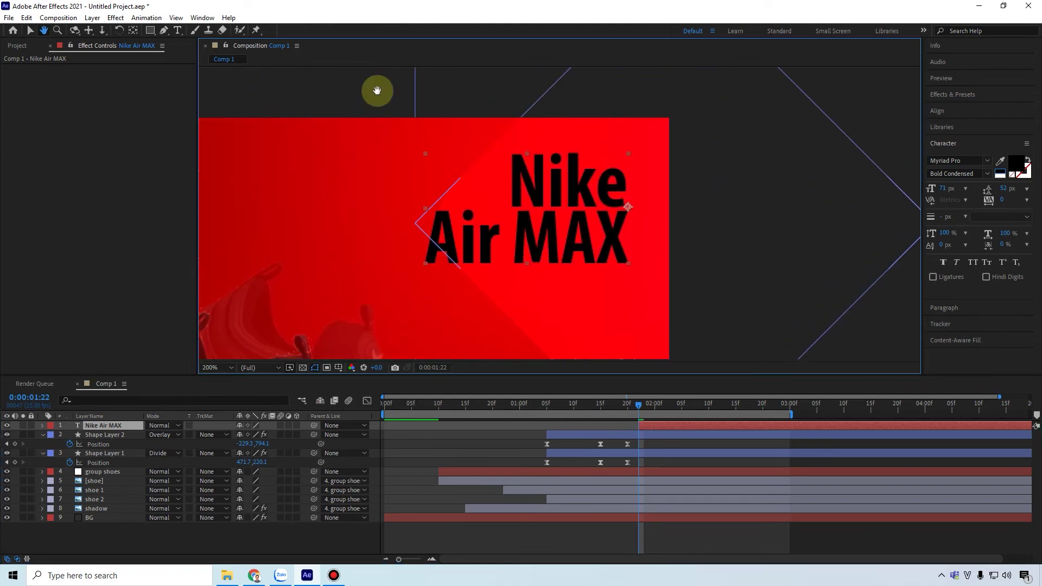
key("v")
left_click(133, 31)
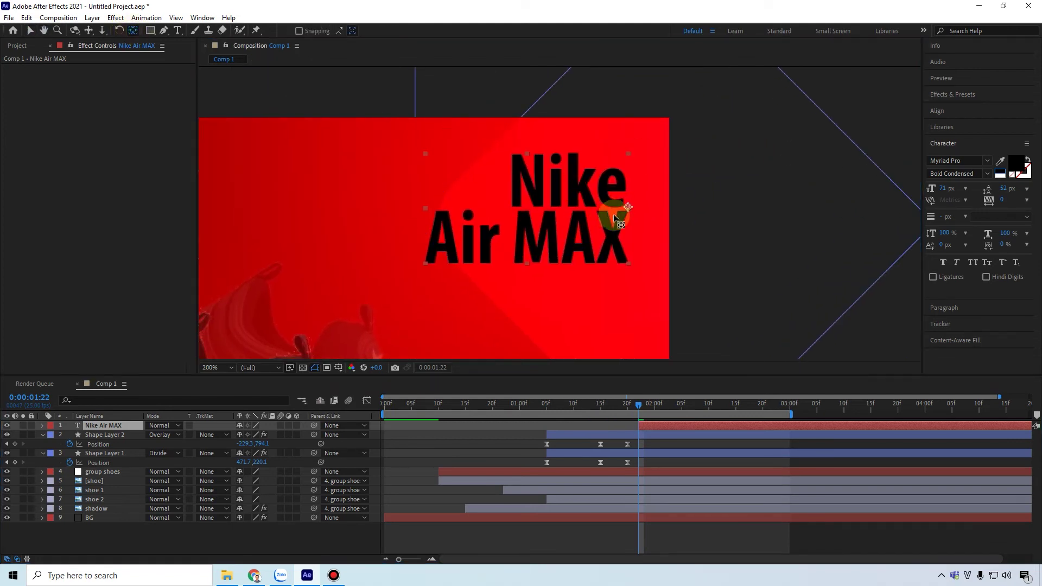
left_click(625, 208)
left_click_drag(531, 209, 523, 208)
Add a Position text animator to the Nike Air MAX layer
left_click(42, 425)
key("v")
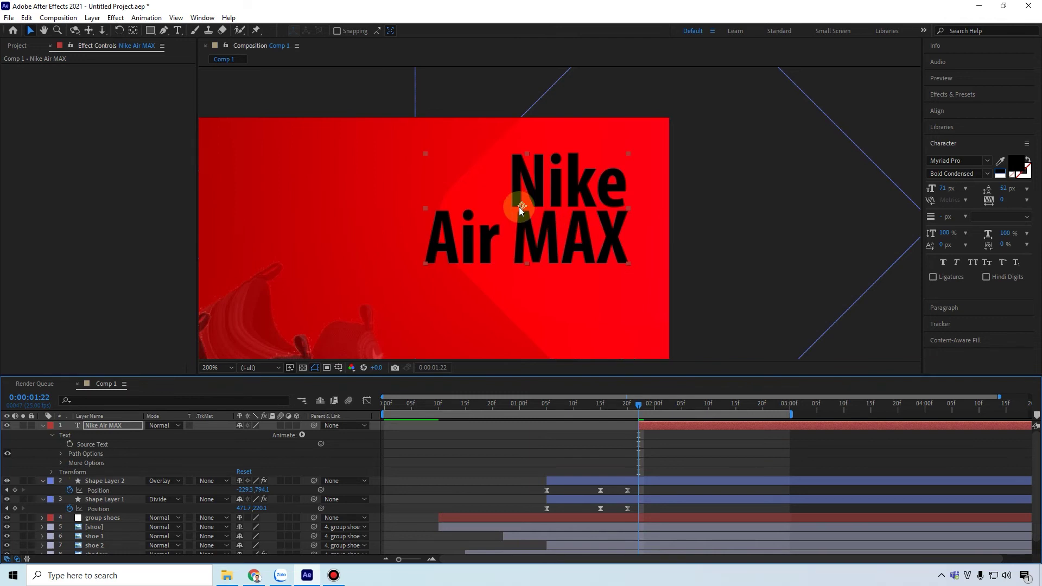
left_click(53, 436)
left_click(52, 436)
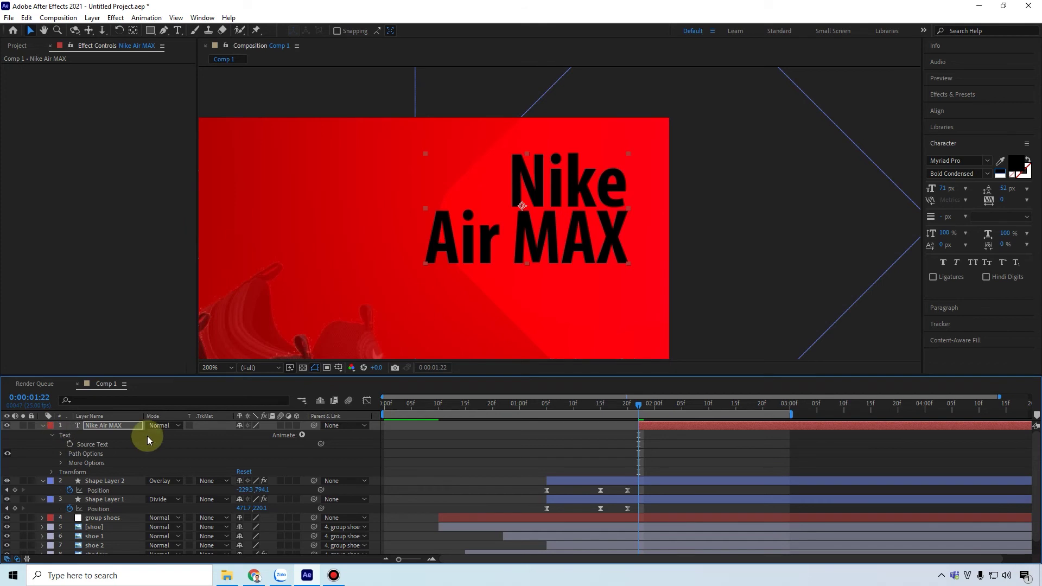
left_click(302, 436)
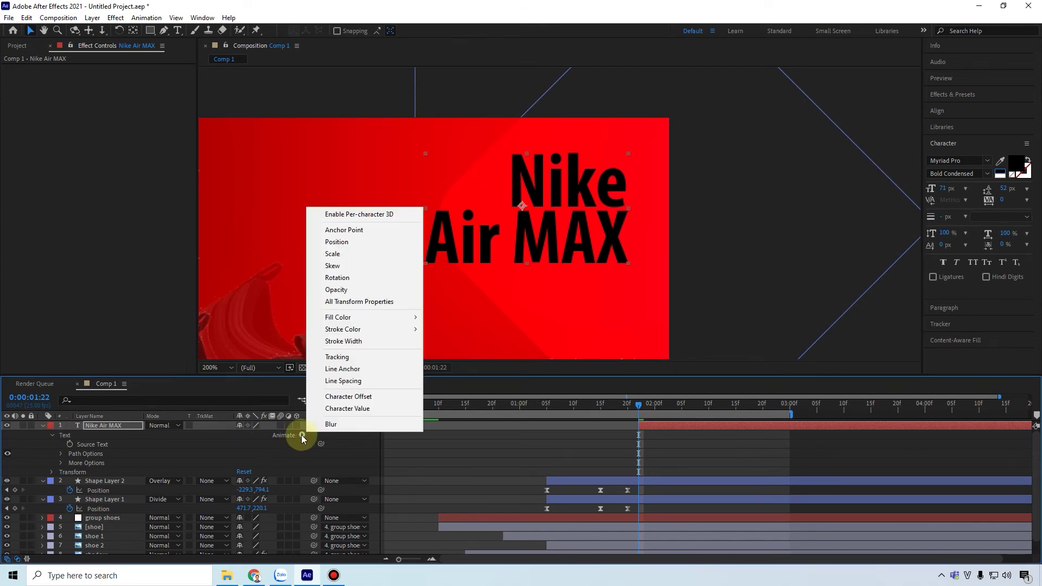
left_click(372, 242)
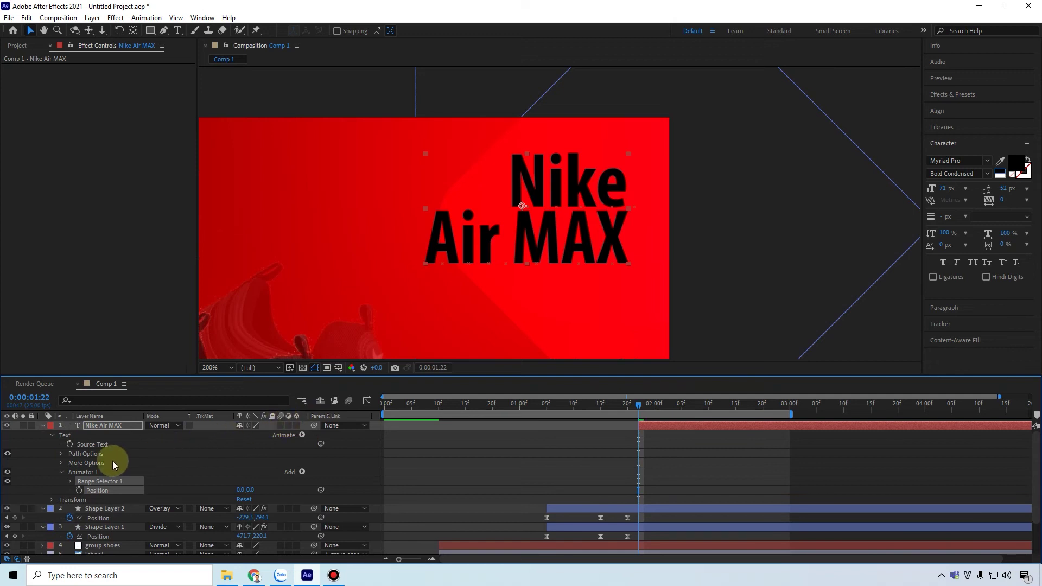
Set the shape of the title animator's Range Selector 1 to Ramp Up
scroll(115, 474, "down", 2)
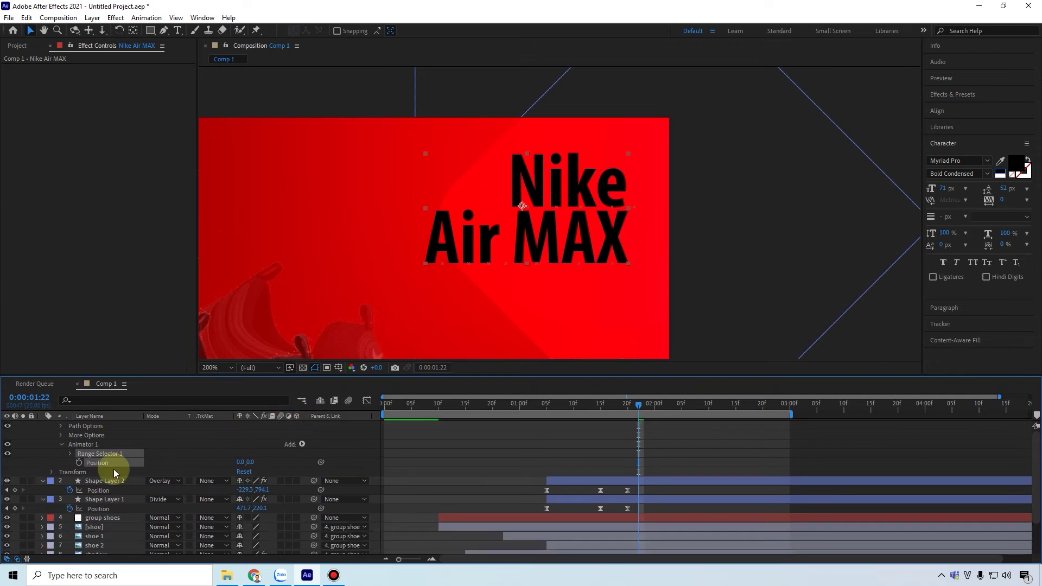
left_click(70, 454)
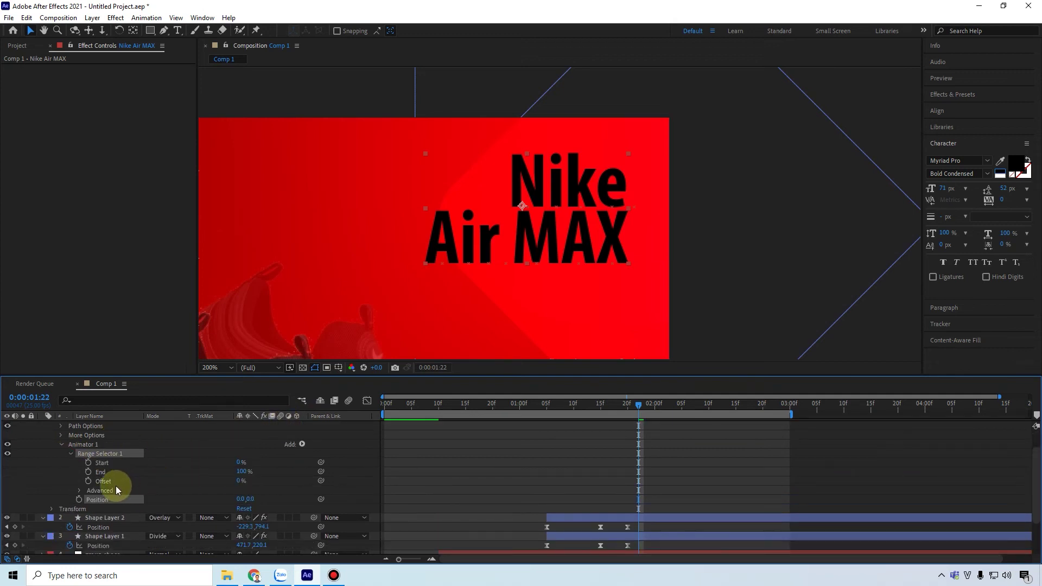
left_click(79, 493)
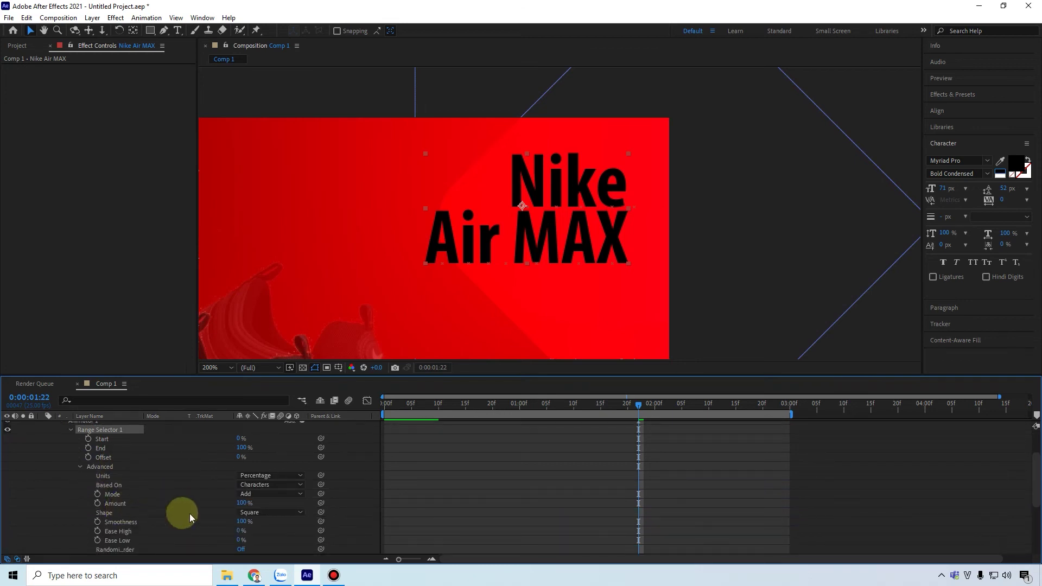
left_click(279, 513)
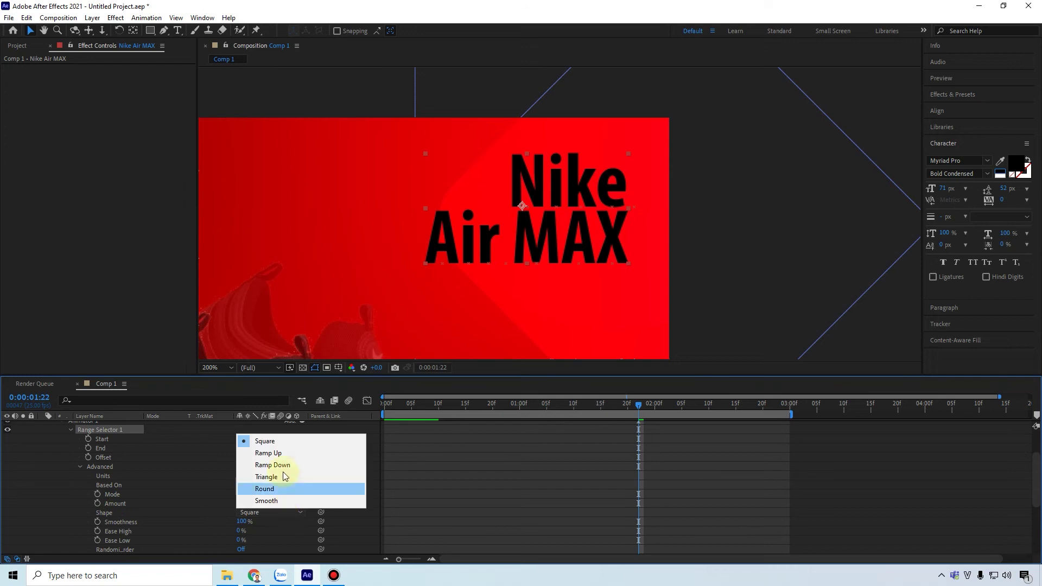
left_click(282, 453)
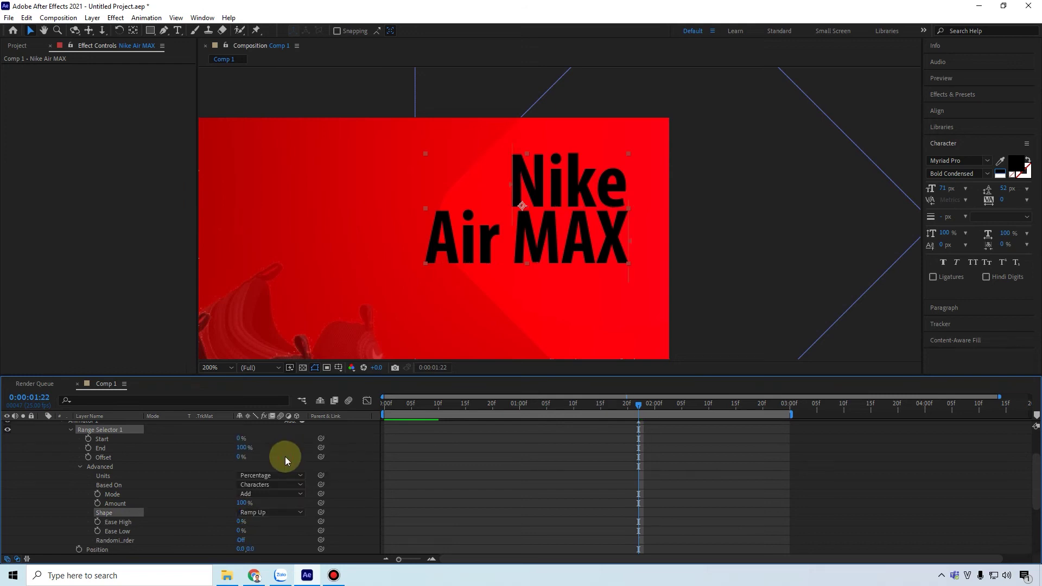
Keyframe the range selector's Offset at -100% at 0:00:01:22
key("minus")
key("minus")
key("minus")
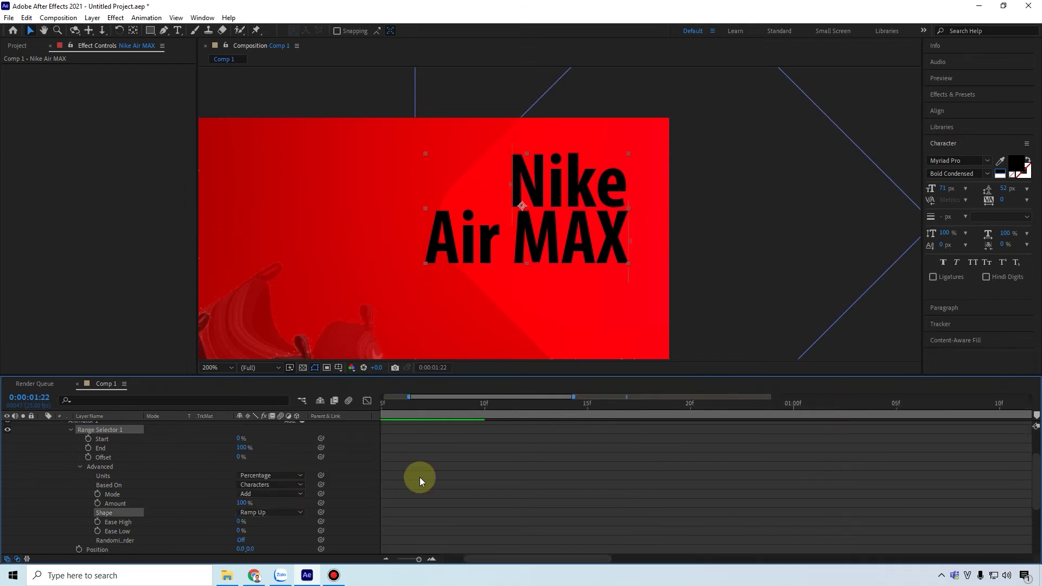
left_click(88, 457)
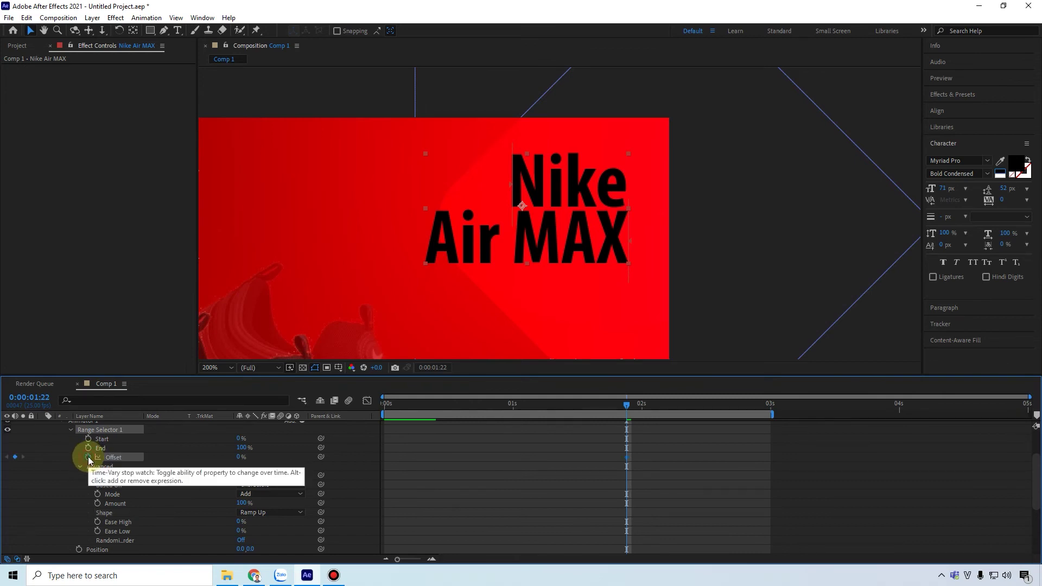
left_click(240, 457)
type("-100")
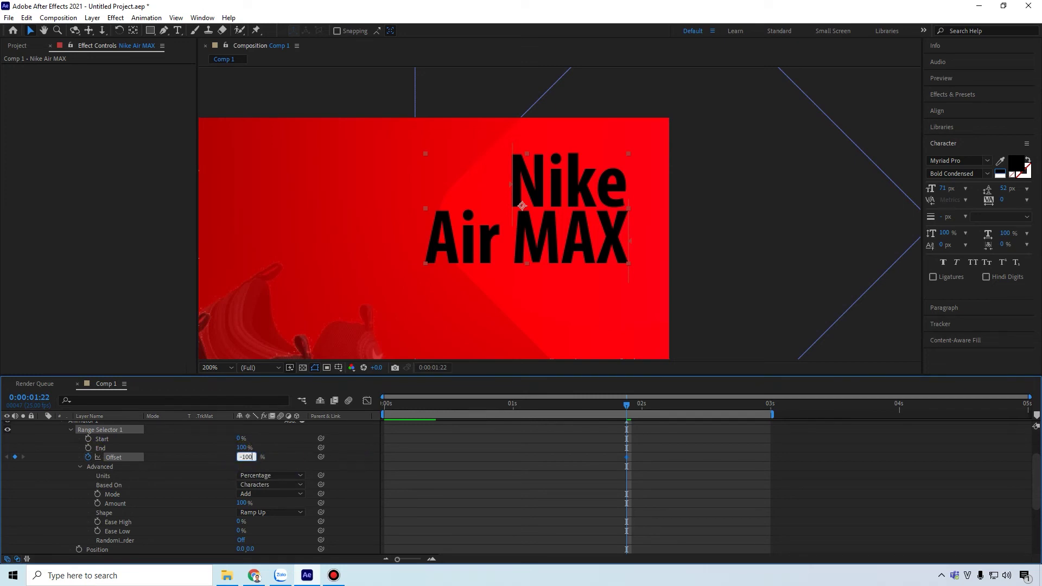
key("Return")
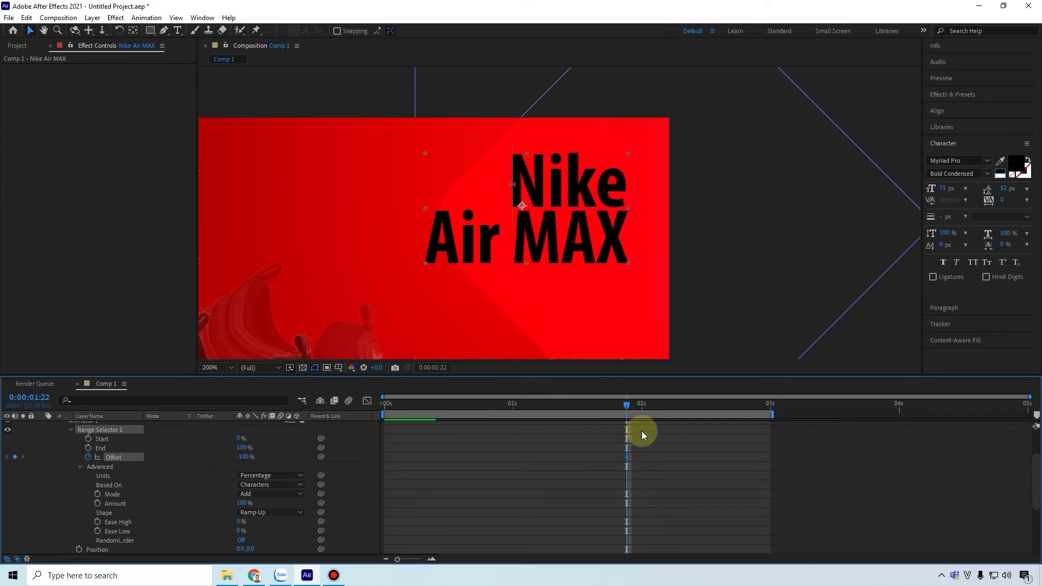
Add a second Offset keyframe of 100% at 0:00:01:24
scroll(629, 445, "up", 3)
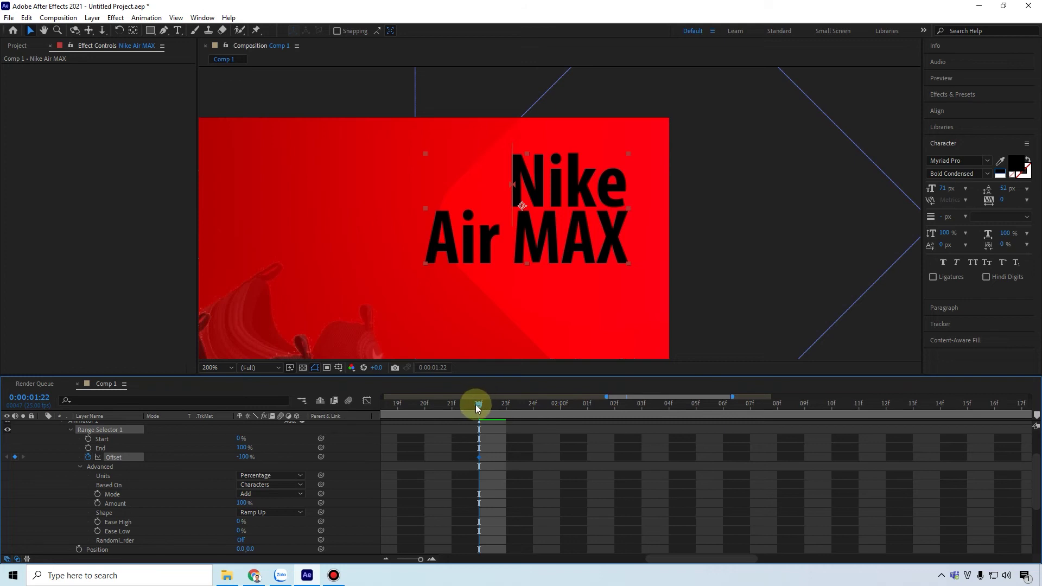
left_click_drag(523, 407, 533, 408)
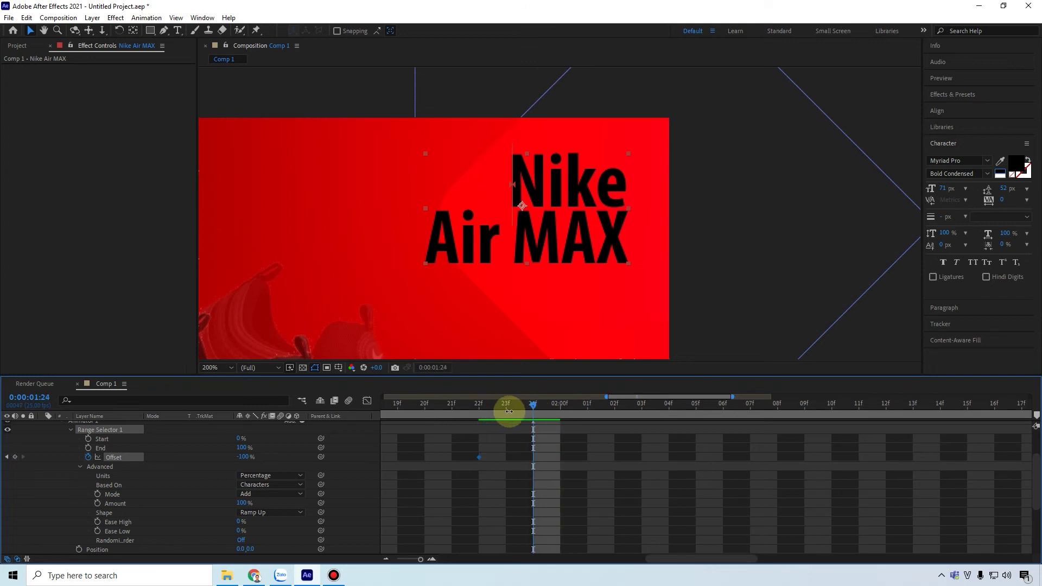
left_click(243, 456)
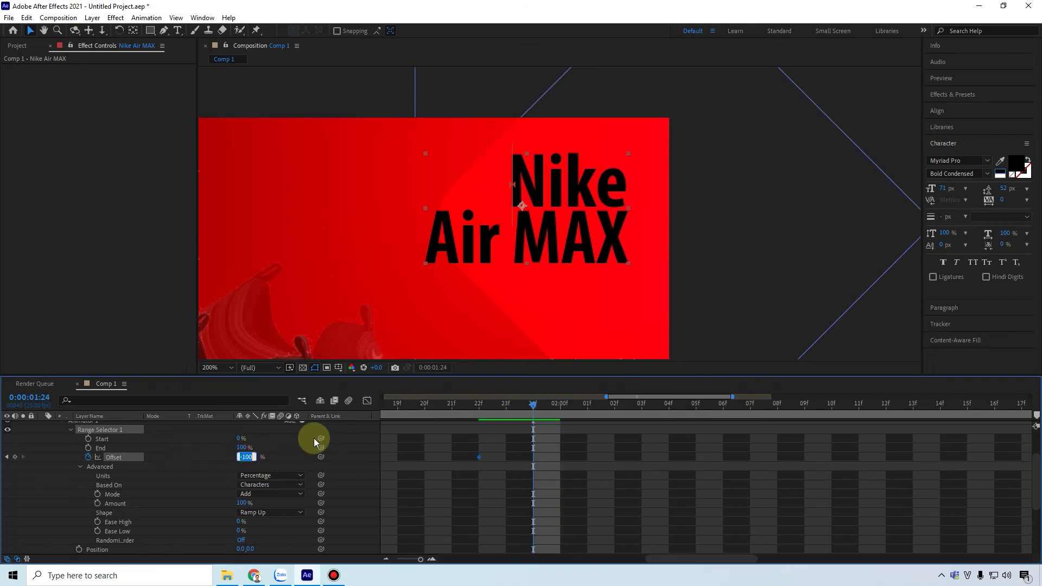
type("100")
key("Return")
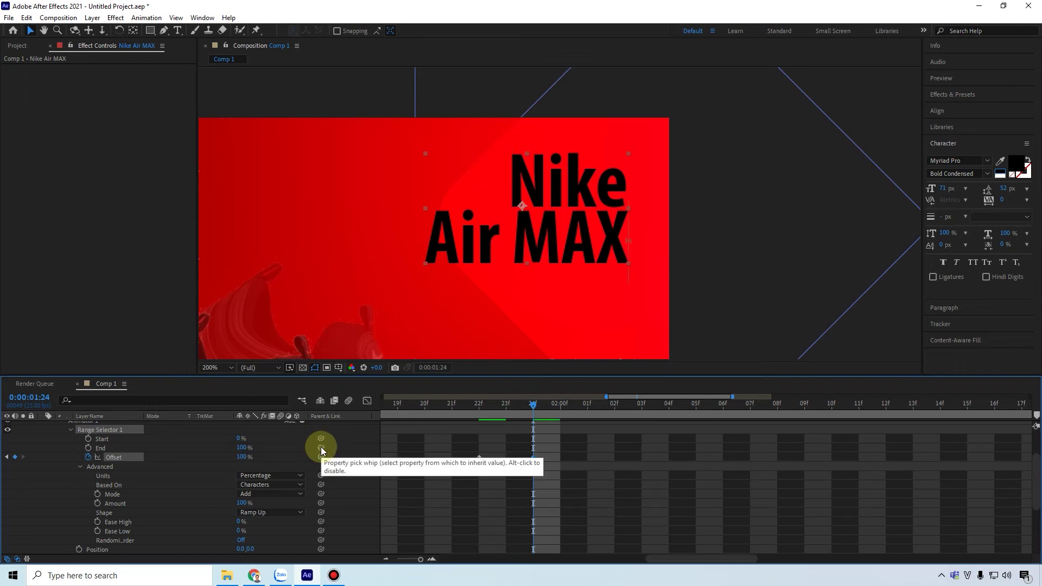
Try a Y value of 50 for the animator's Position and scrub through the title animation
scroll(309, 489, "down", 2)
key("comma")
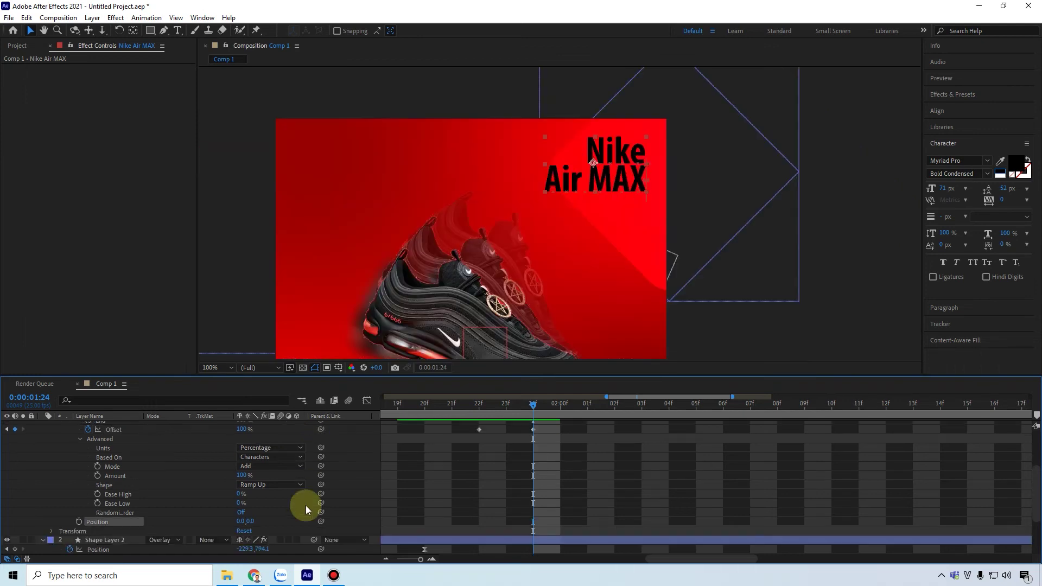
left_click(276, 489)
left_click(271, 486)
left_click(251, 522)
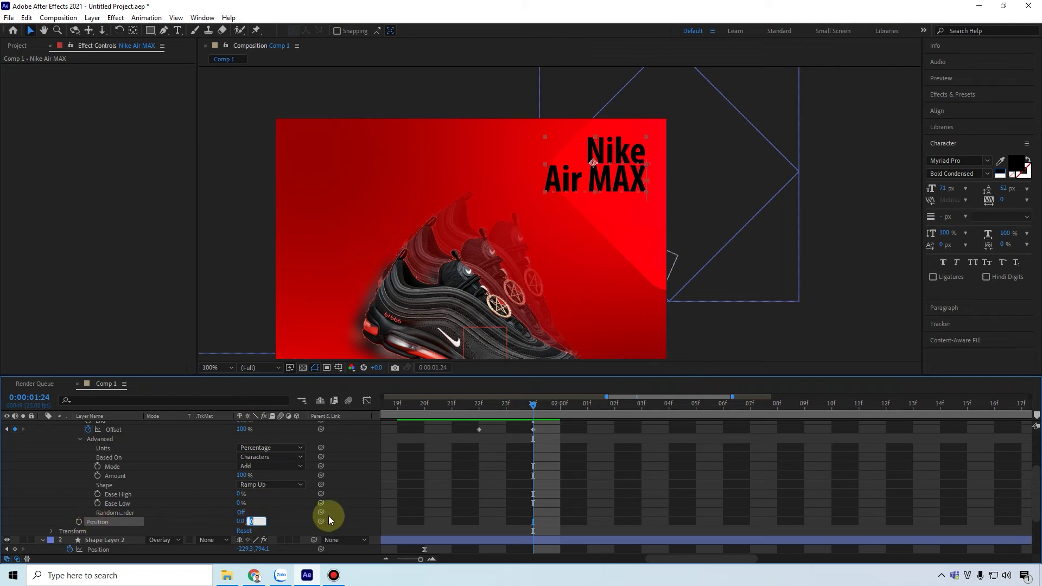
type("50")
key("Return")
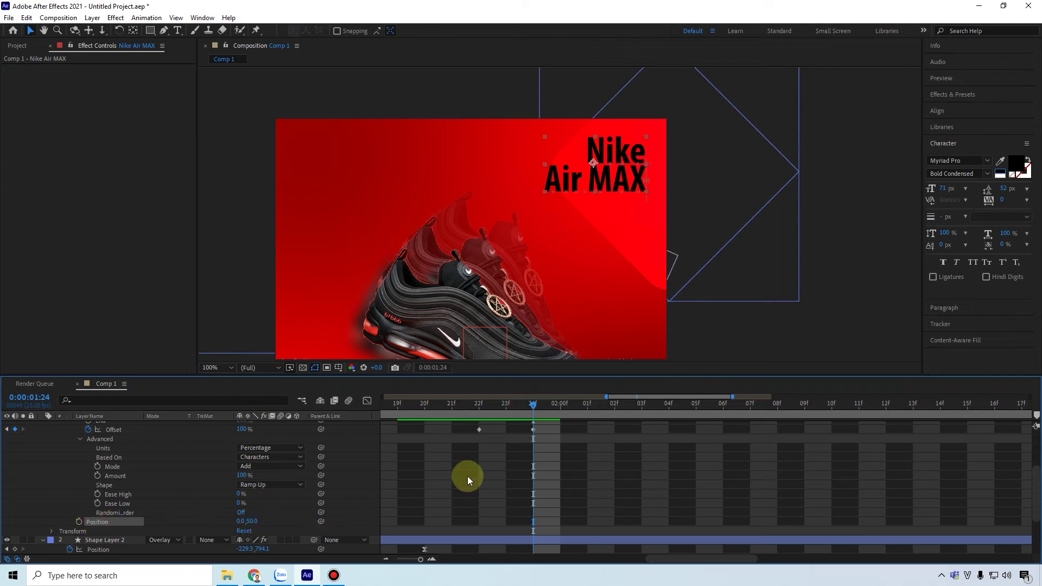
left_click_drag(481, 405, 546, 409)
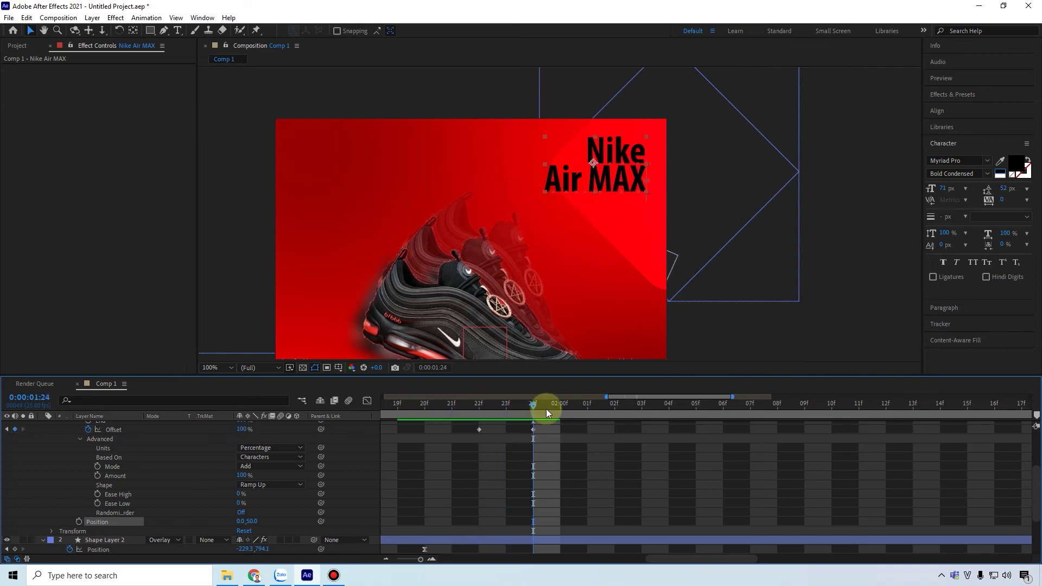
Set the animator's Position Y value to 20 and scrub through the title animation
left_click(255, 522)
type("20")
key("Return")
left_click_drag(444, 411, 548, 425)
Move the 100% Offset keyframe to 0:00:02:01 and preview the whole animation
key("Page_Down")
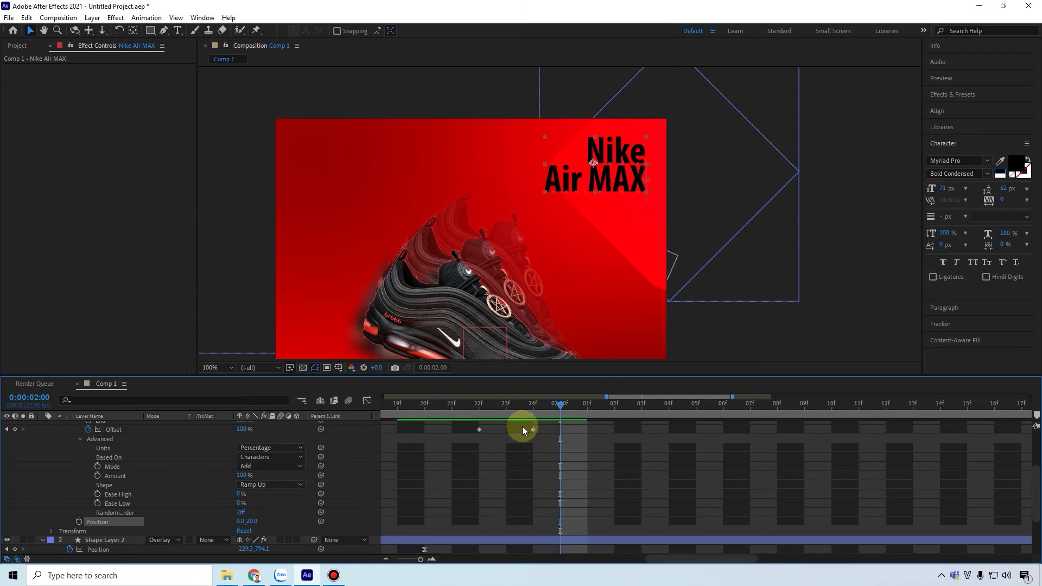
left_click(533, 429)
key("semicolon")
key("space")
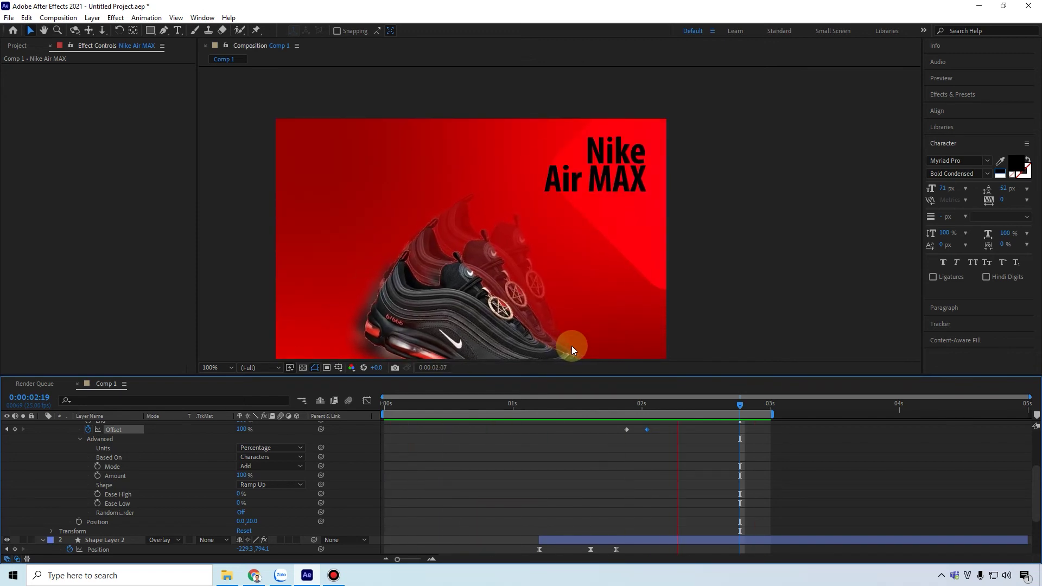
key("space")
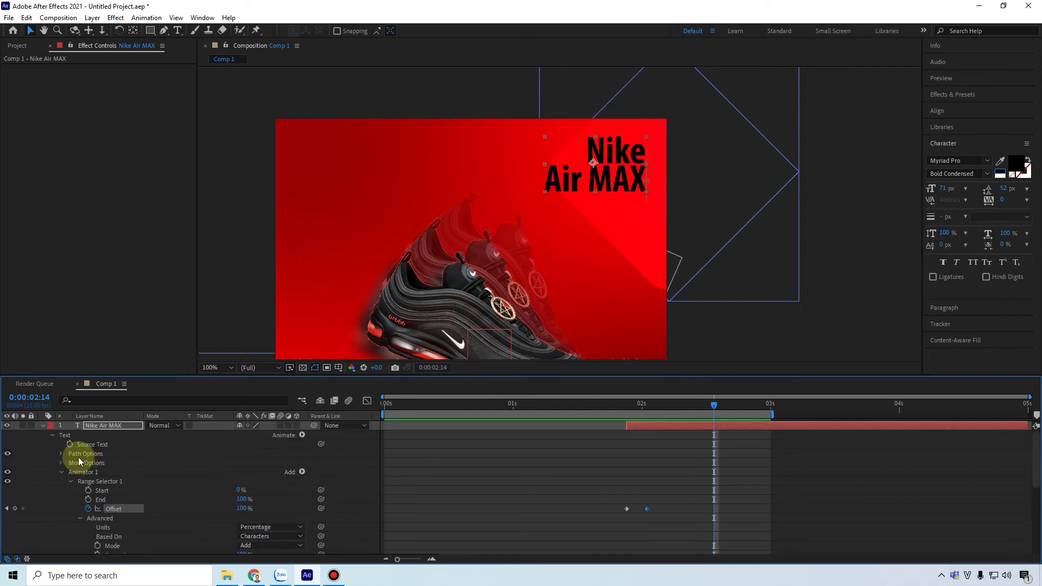
Collapse the Nike Air MAX layer's properties, deselect it and bring the lower part of the composition into view
left_click(42, 425)
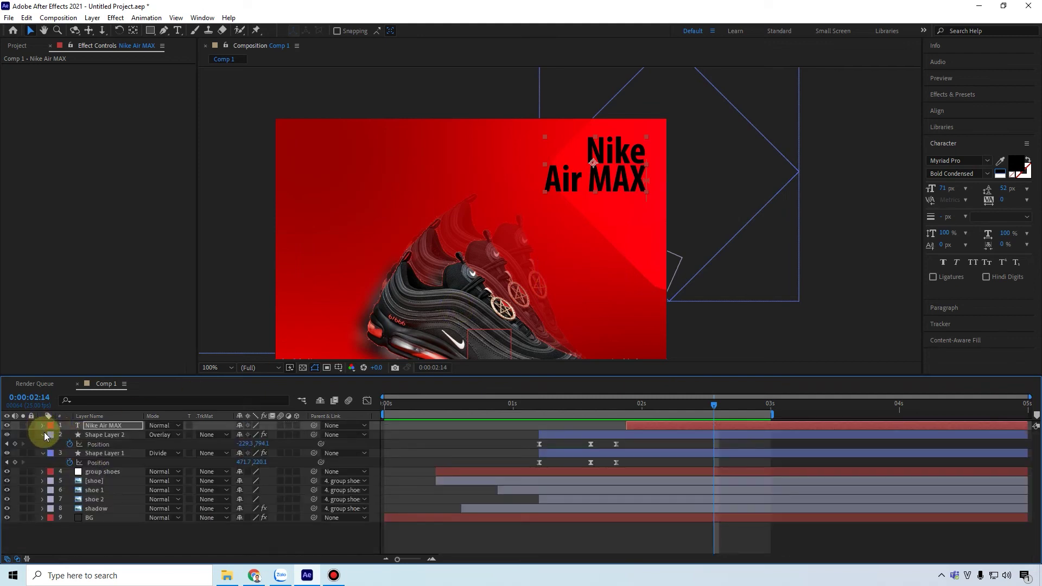
left_click(60, 435)
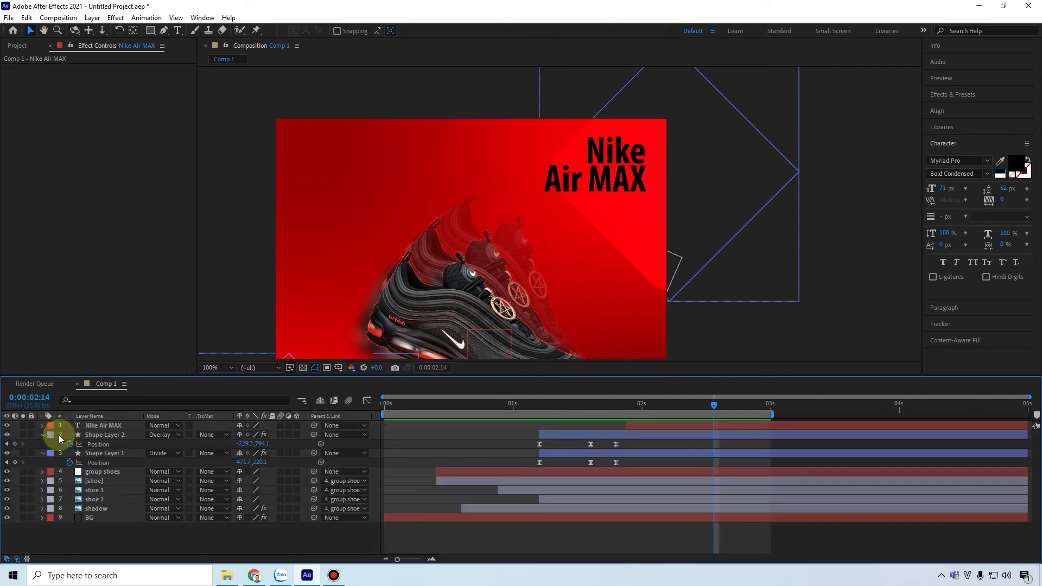
left_click(792, 345)
scroll(806, 289, "down", 5)
scroll(802, 290, "up", 5)
key("h")
left_click(703, 327)
scroll(695, 190, "down", 5)
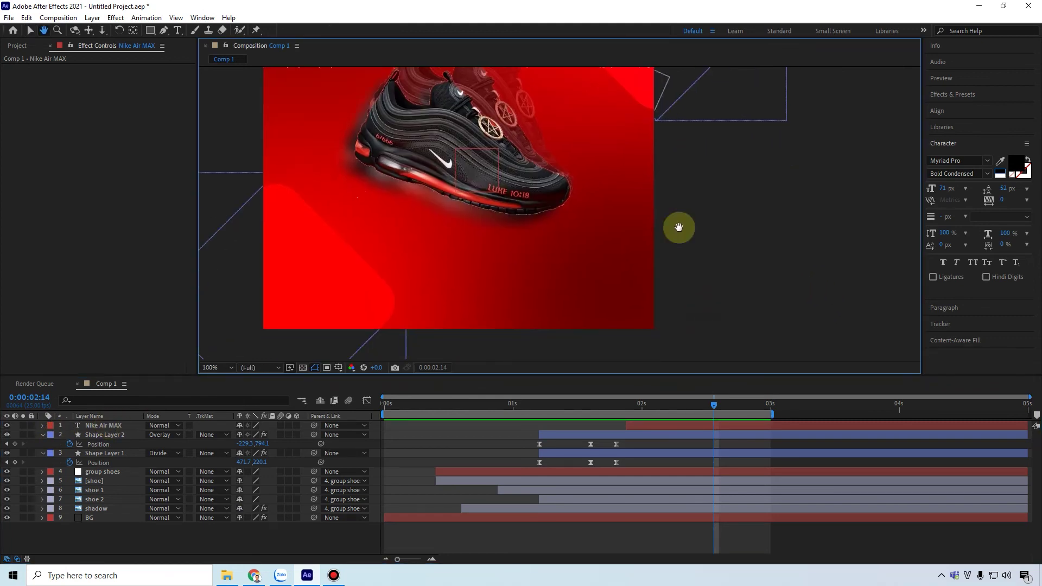
key("v")
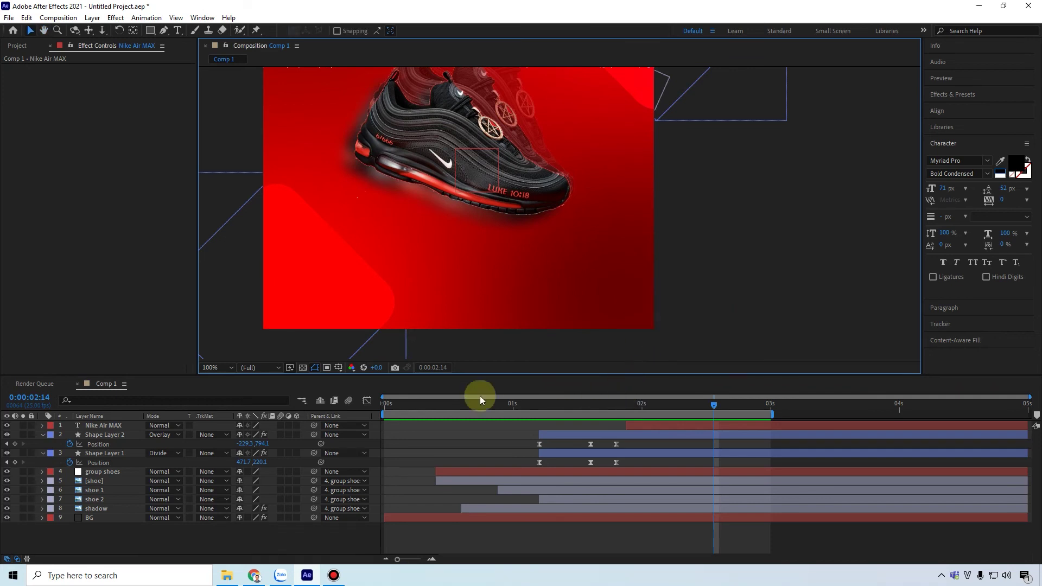
Add a paragraph text reading "JUST DO IT." in the lower-right corner of the composition, below the shoe
left_click(177, 31)
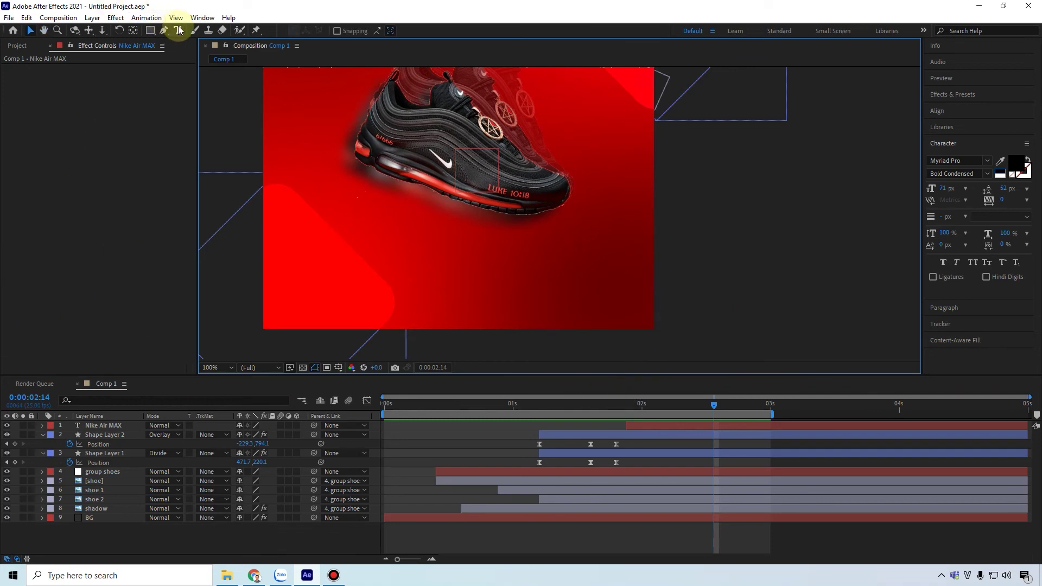
left_click_drag(467, 275, 638, 316)
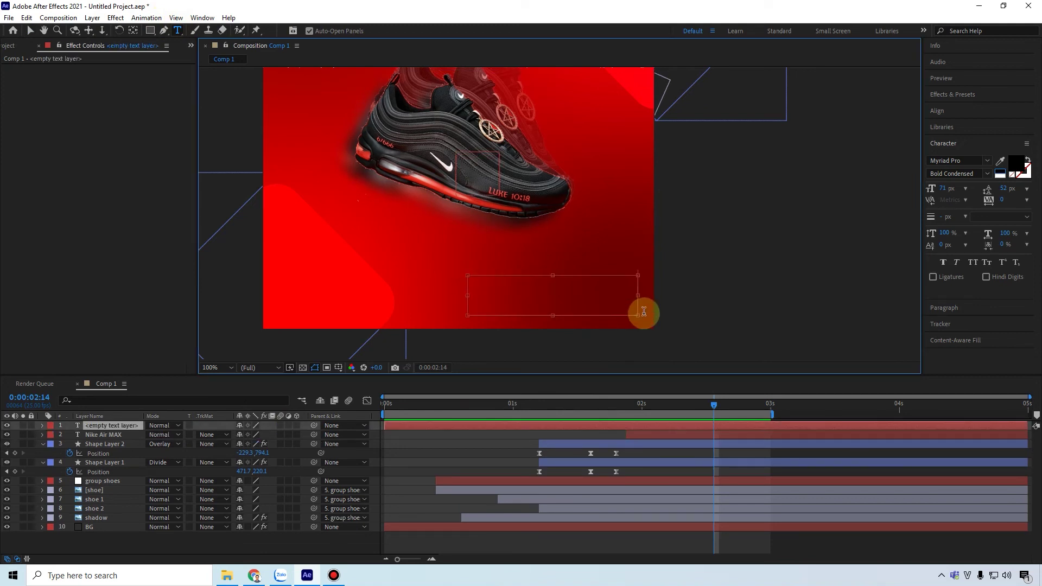
type("J")
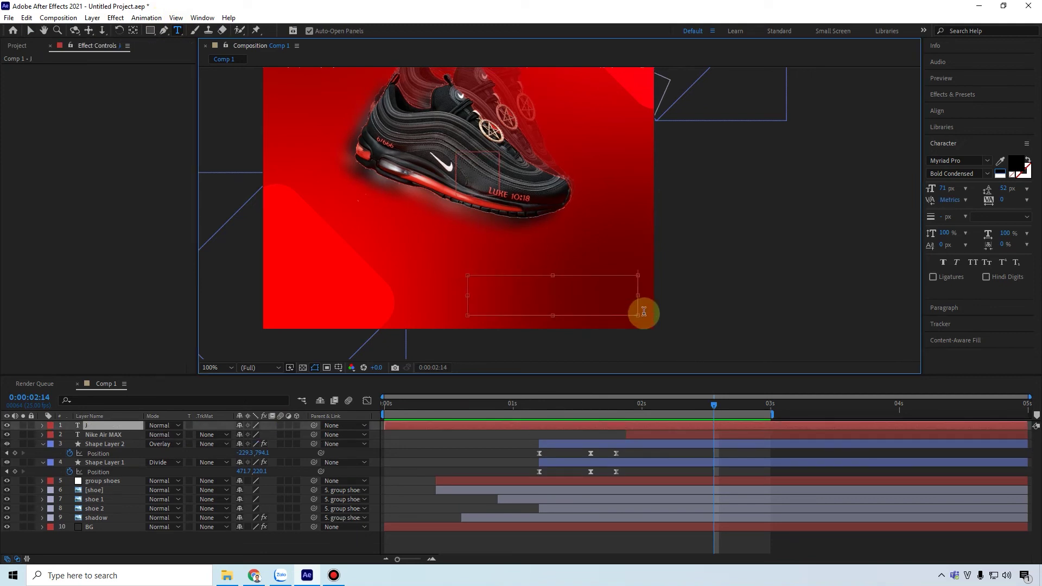
type("UST DO IT")
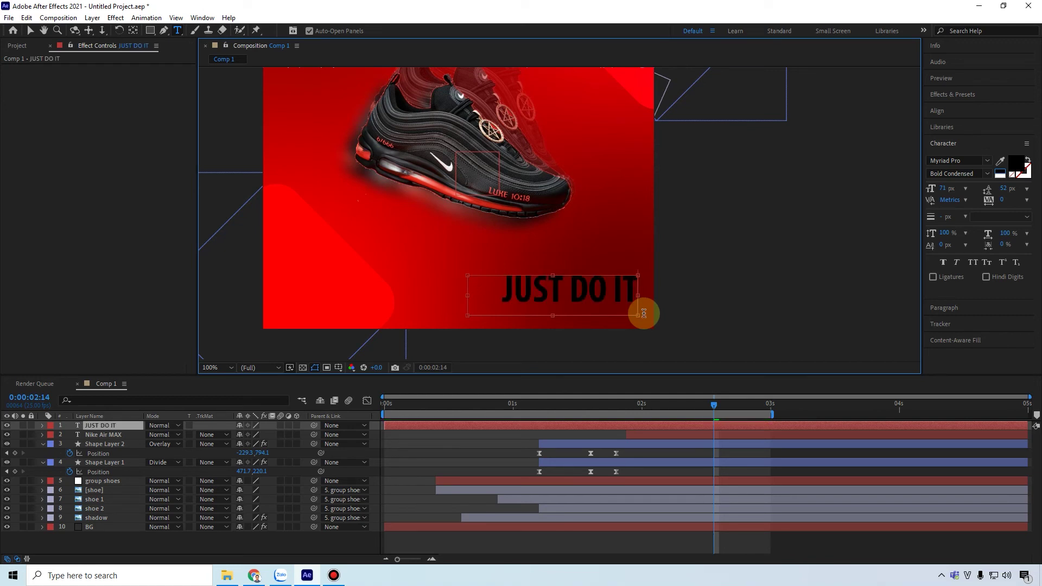
type(".")
Format all of the JUST DO IT. text as Bold Condensed Italic with a font size of 46 px
key("ctrl+a")
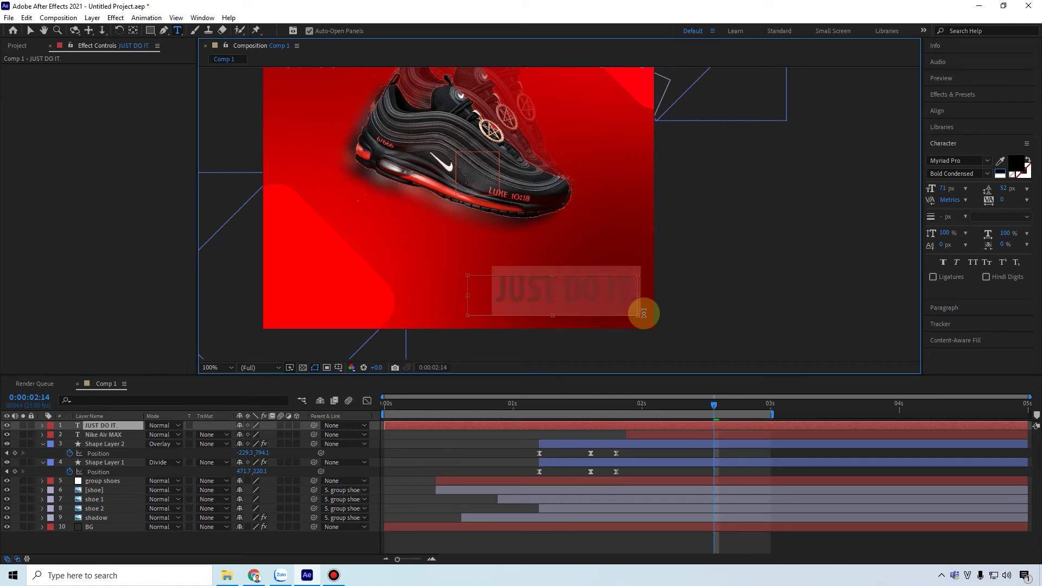
left_click(987, 174)
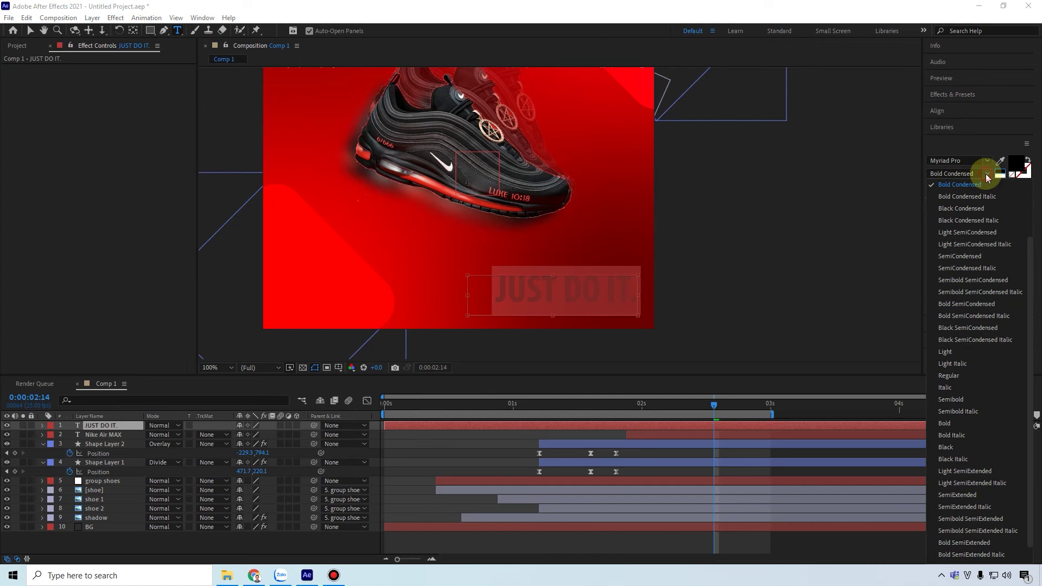
left_click(967, 197)
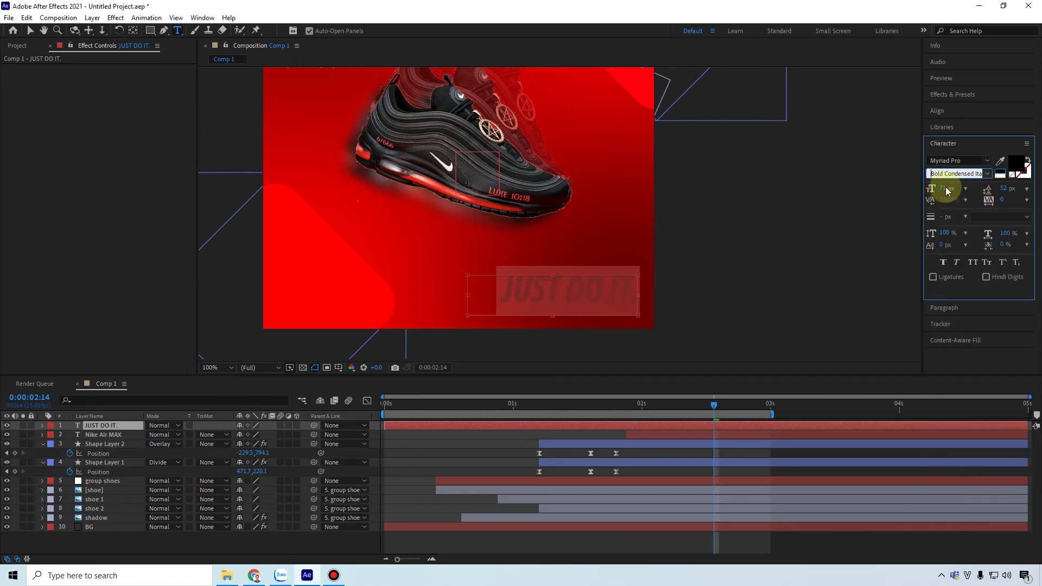
left_click_drag(940, 188, 931, 195)
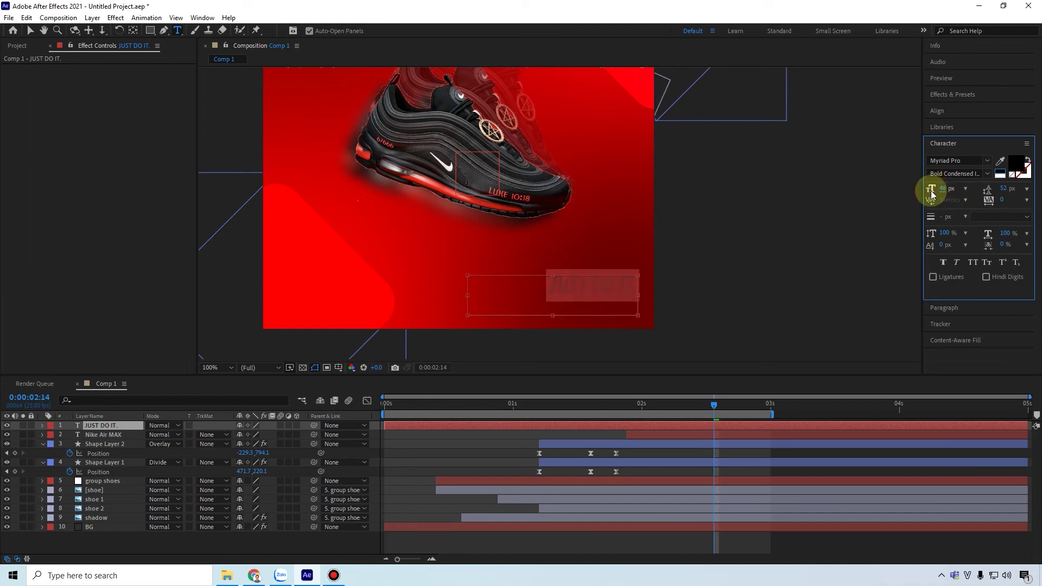
Move the JUST DO IT. text slightly down, closer to the bottom edge of the composition
left_click(30, 30)
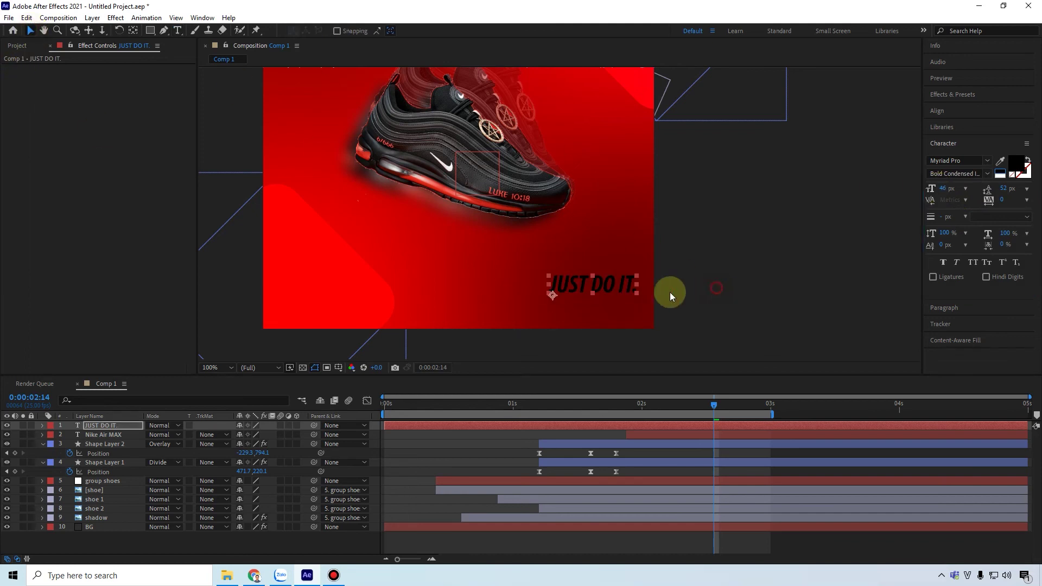
left_click(625, 304)
left_click_drag(624, 302, 624, 319)
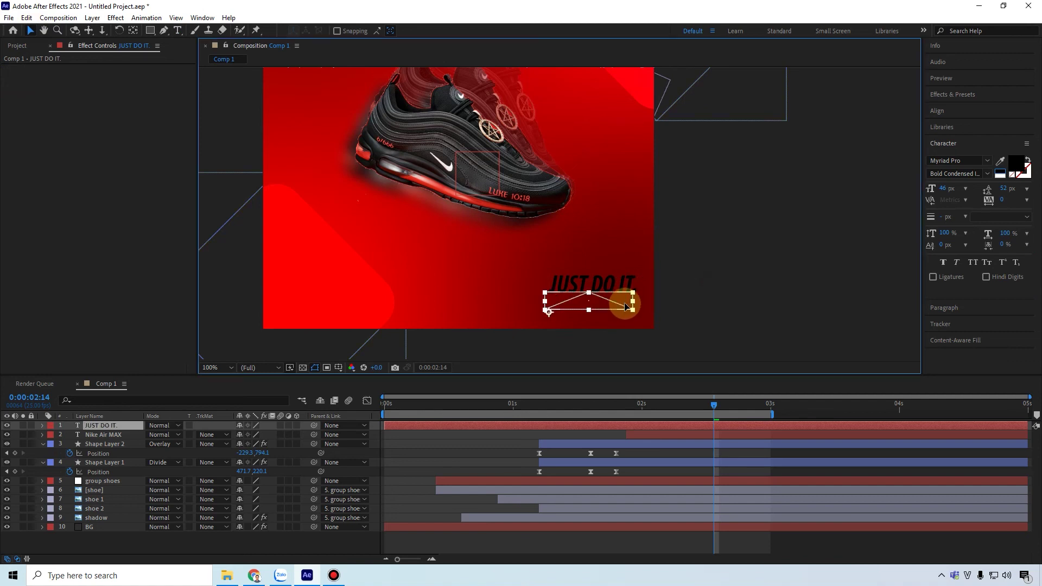
left_click(733, 263)
Add a Position text animator to the JUST DO IT. layer
left_click(109, 424)
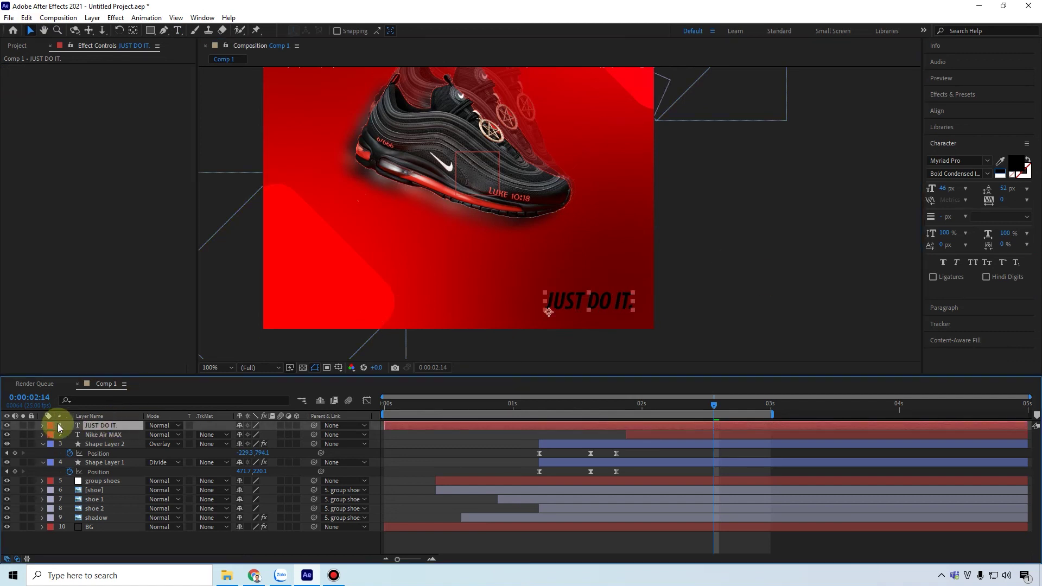
left_click(42, 425)
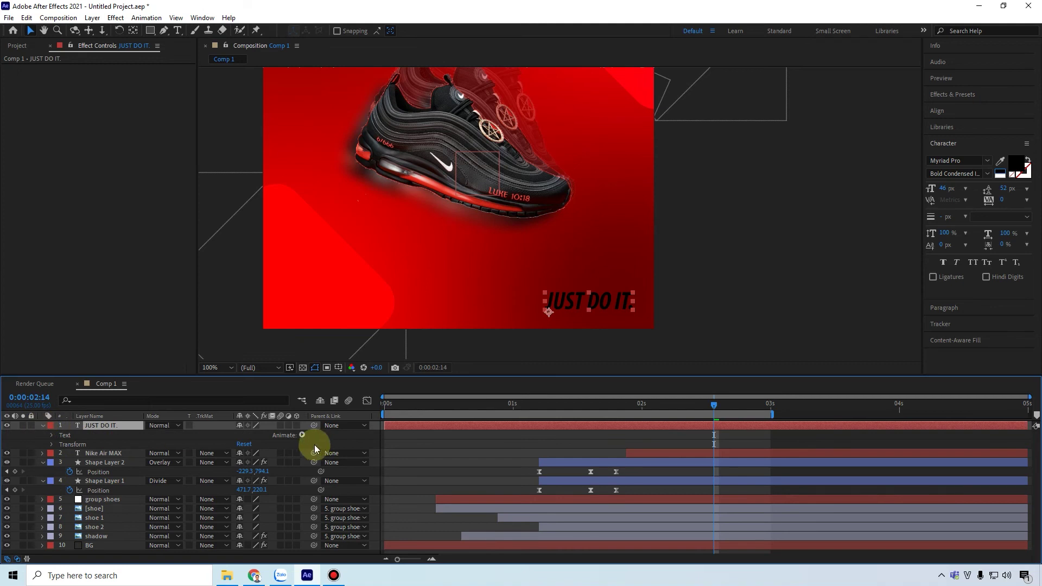
left_click(303, 435)
left_click(355, 243)
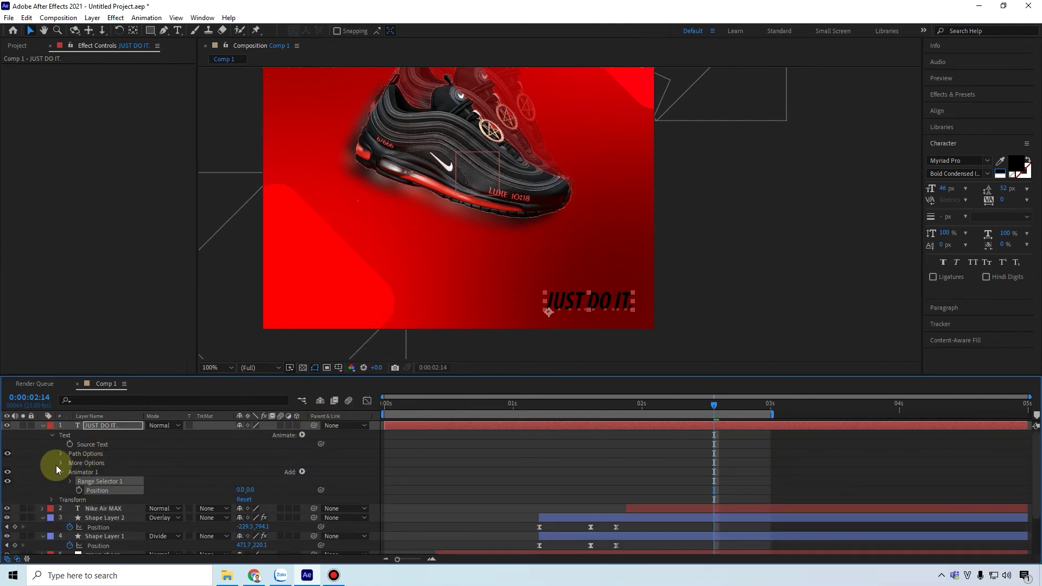
Expand the Range Selector of the JUST DO IT. animator together with its Advanced settings
left_click(60, 462)
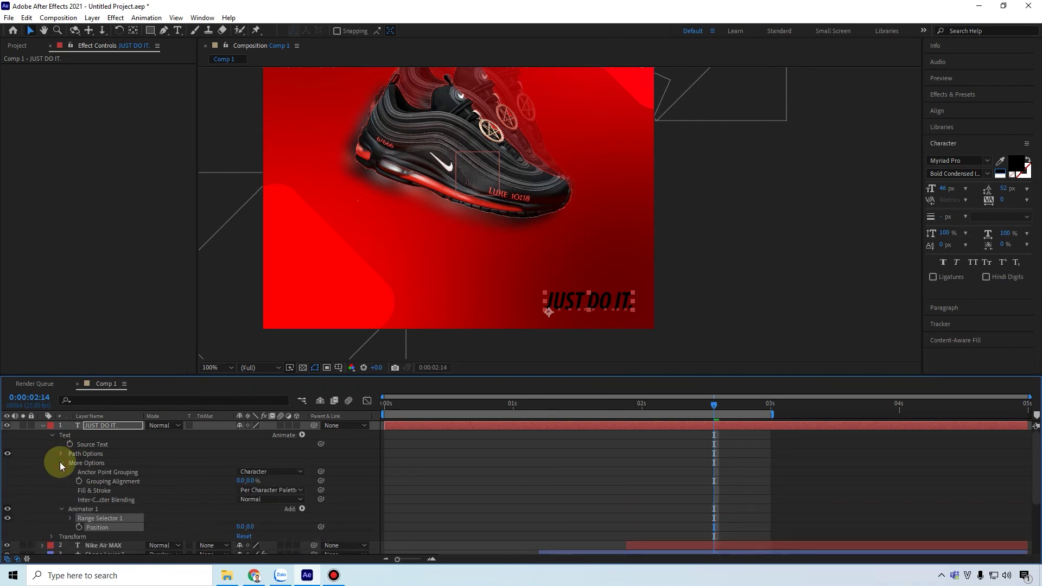
left_click(61, 454)
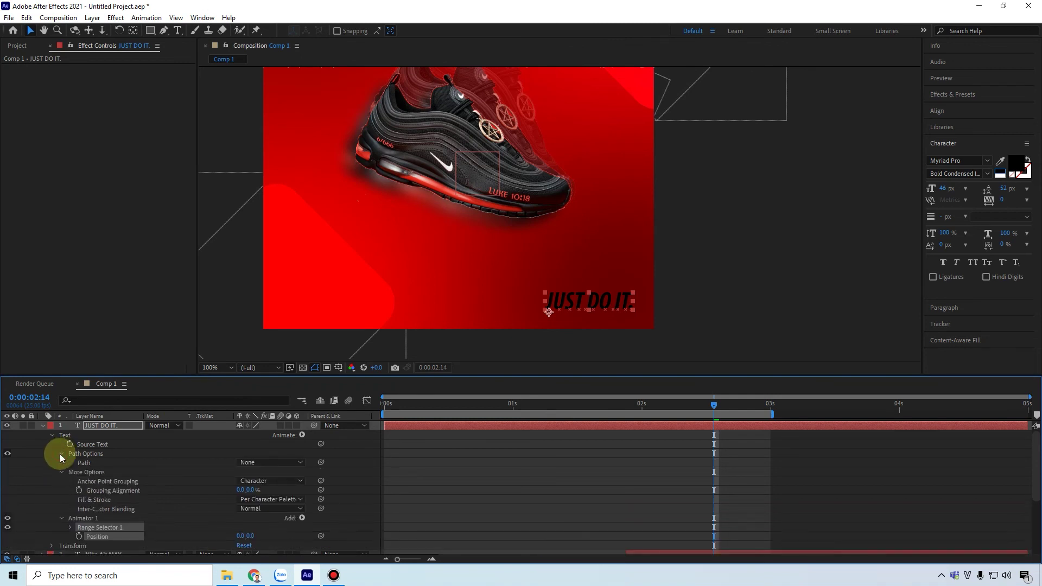
left_click(61, 454)
left_click(61, 463)
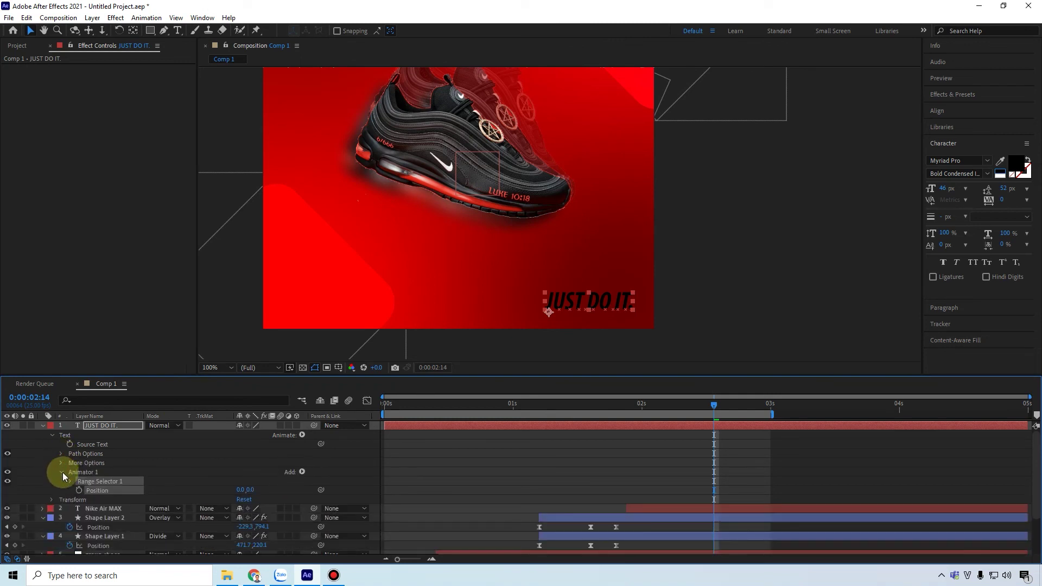
left_click(71, 481)
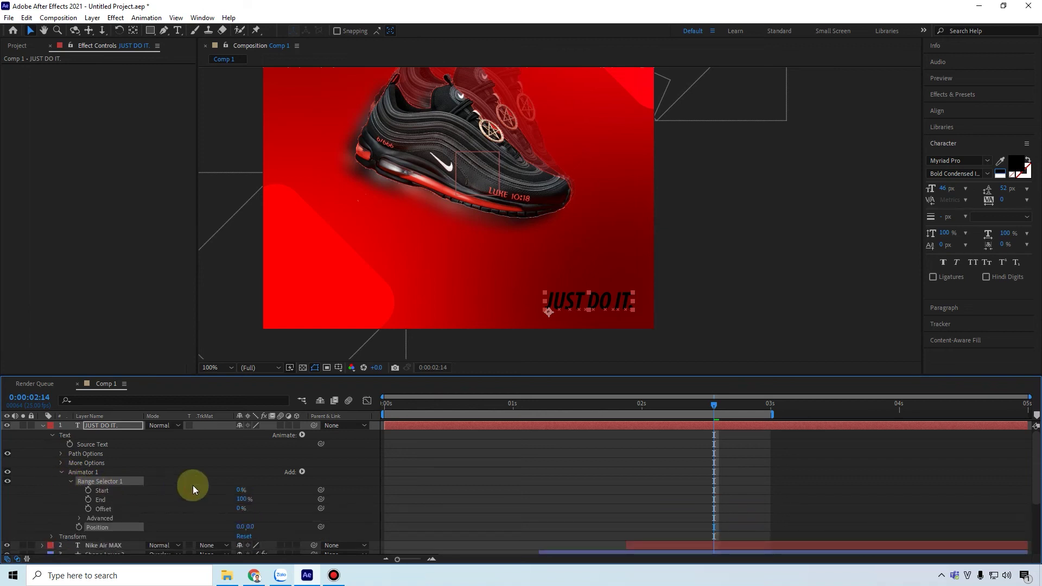
scroll(193, 485, "down", 2)
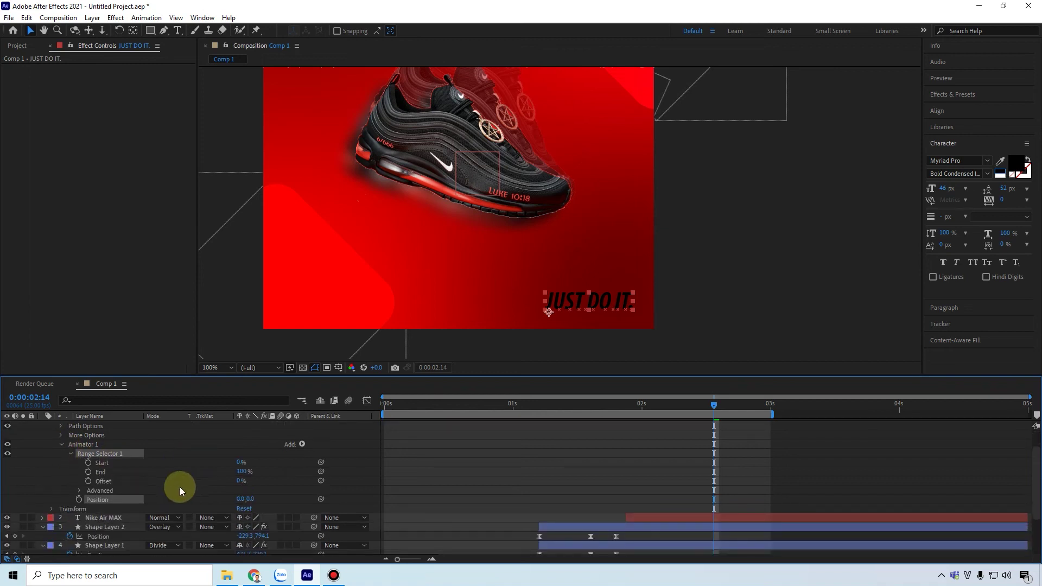
left_click(79, 491)
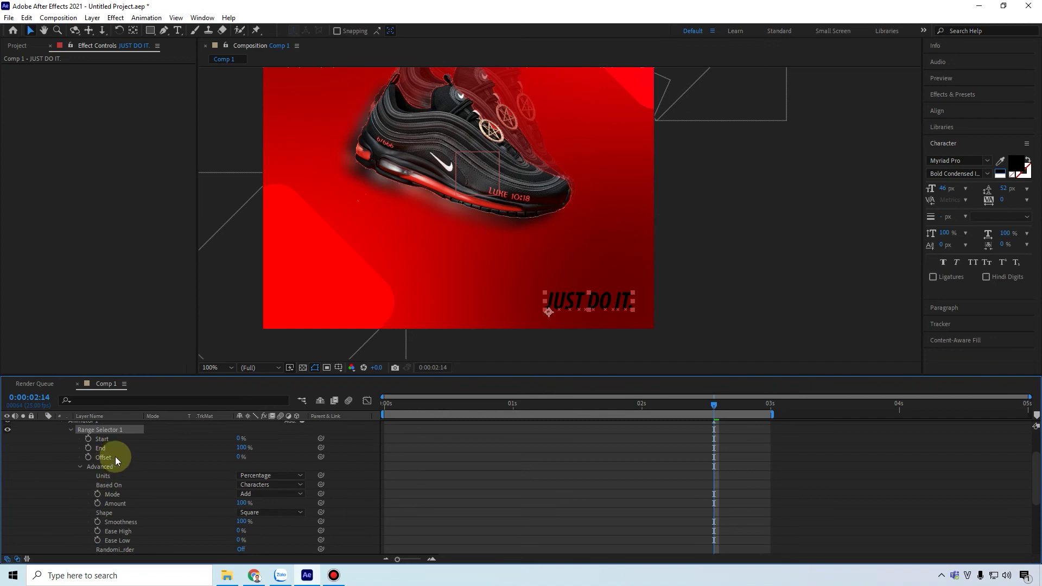
Set the JUST DO IT. range selector's Offset to -100% and keyframe it at 0:00:02:02
left_click(663, 404)
left_click_drag(649, 403, 550, 402)
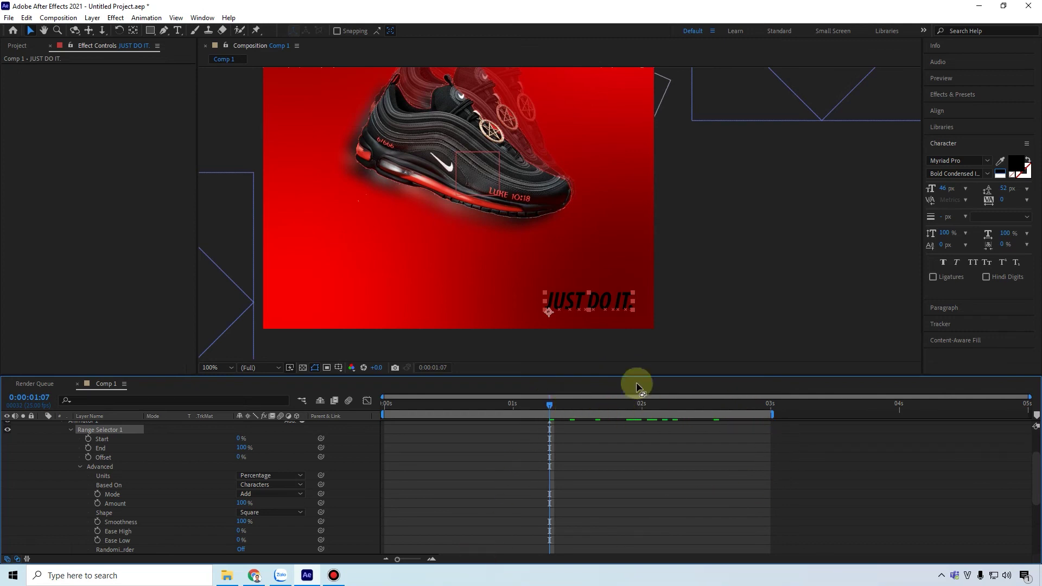
scroll(620, 216, "down", 2)
left_click_drag(550, 405, 652, 416)
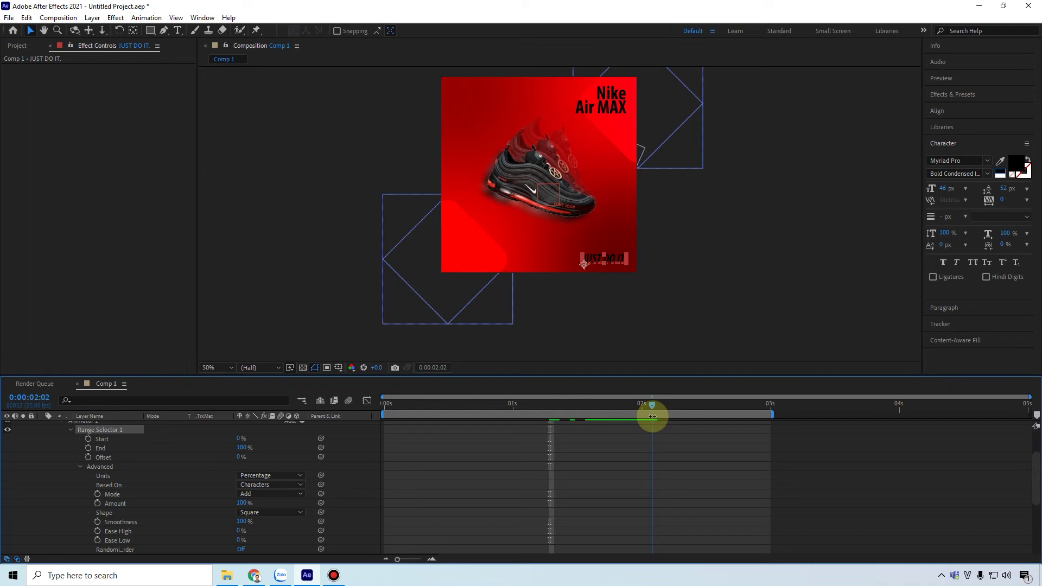
scroll(656, 512, "up", 5)
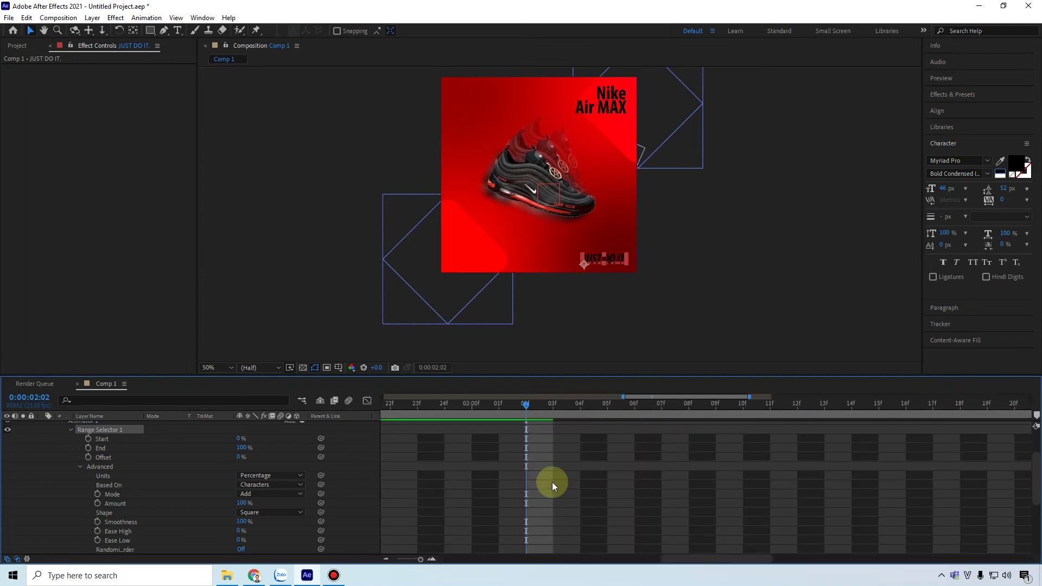
left_click(237, 457)
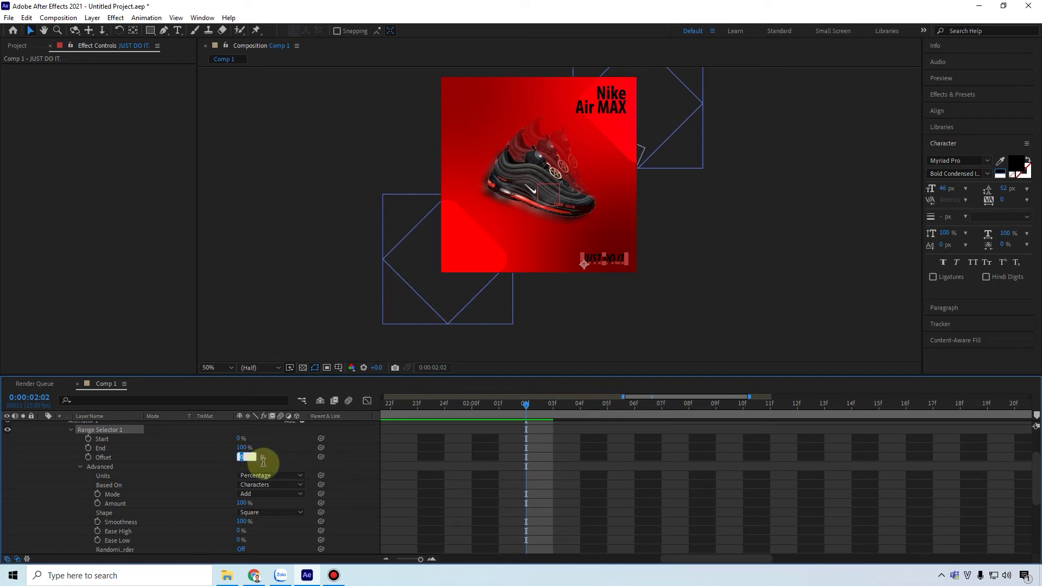
type("-100")
key("Return")
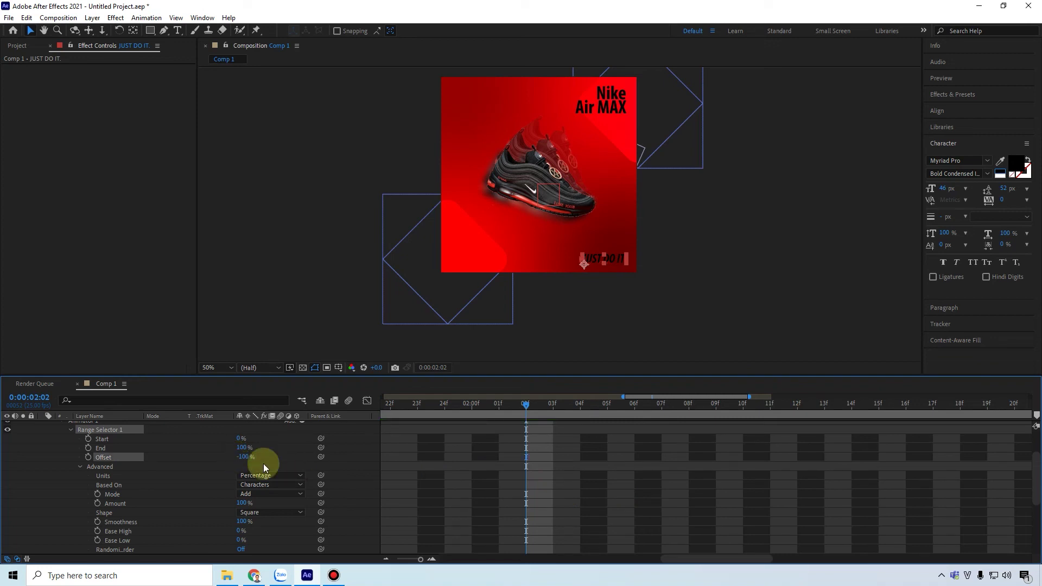
left_click(607, 406)
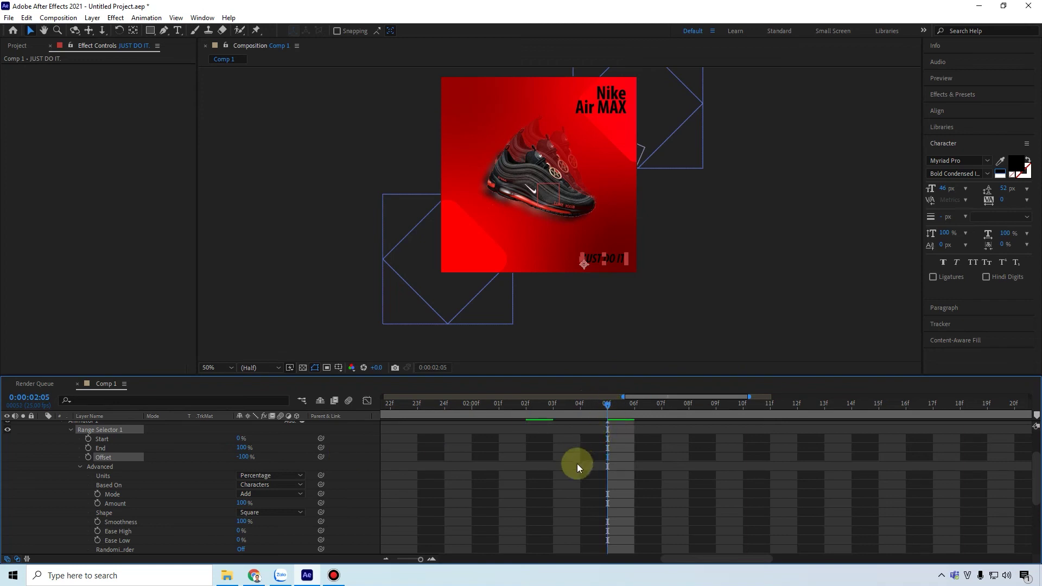
left_click(525, 407)
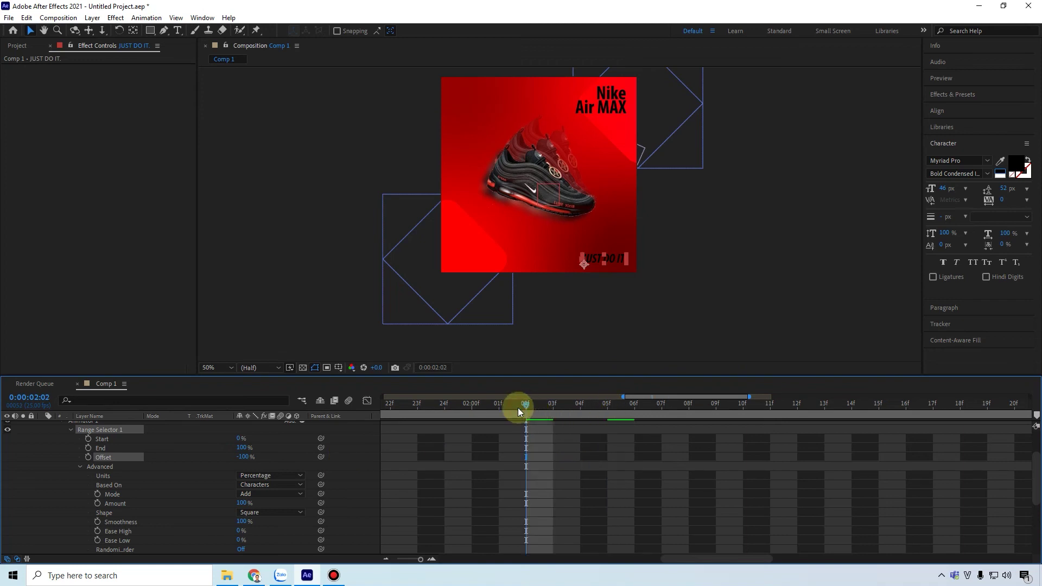
left_click(88, 458)
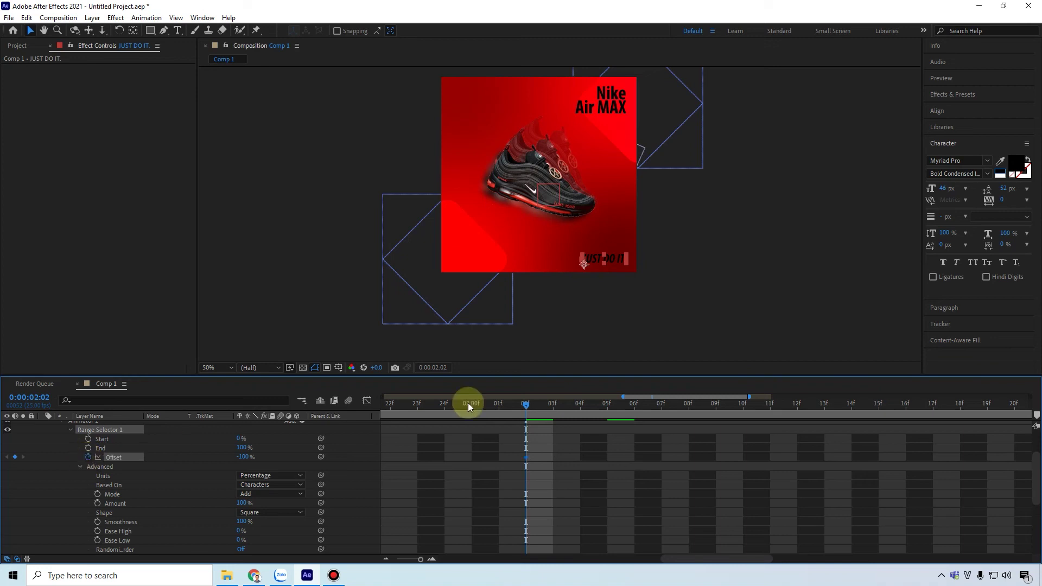
Add a second Offset keyframe of 100% at 0:00:02:05
left_click(607, 406)
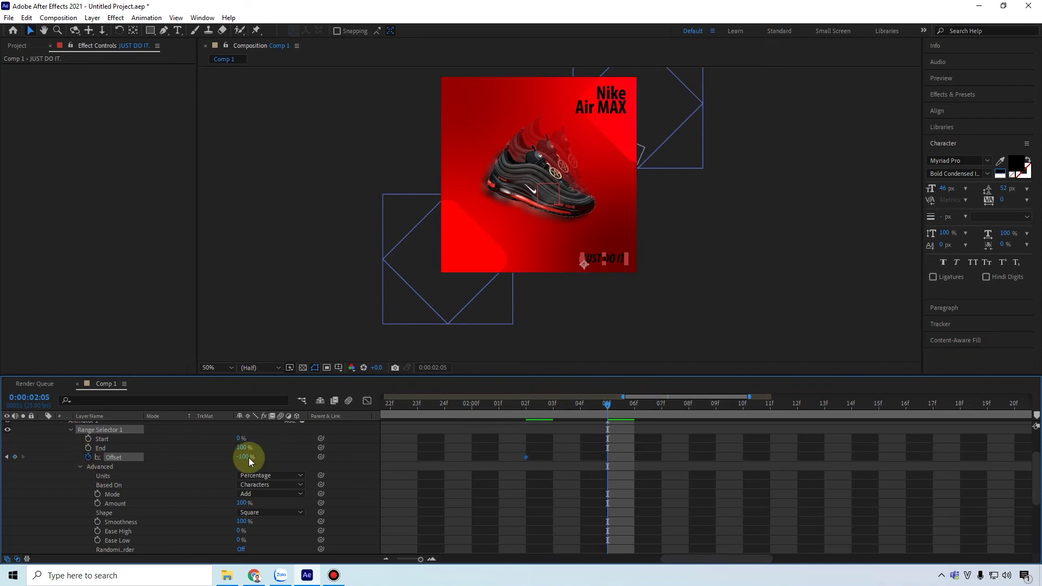
left_click_drag(240, 457, 255, 460)
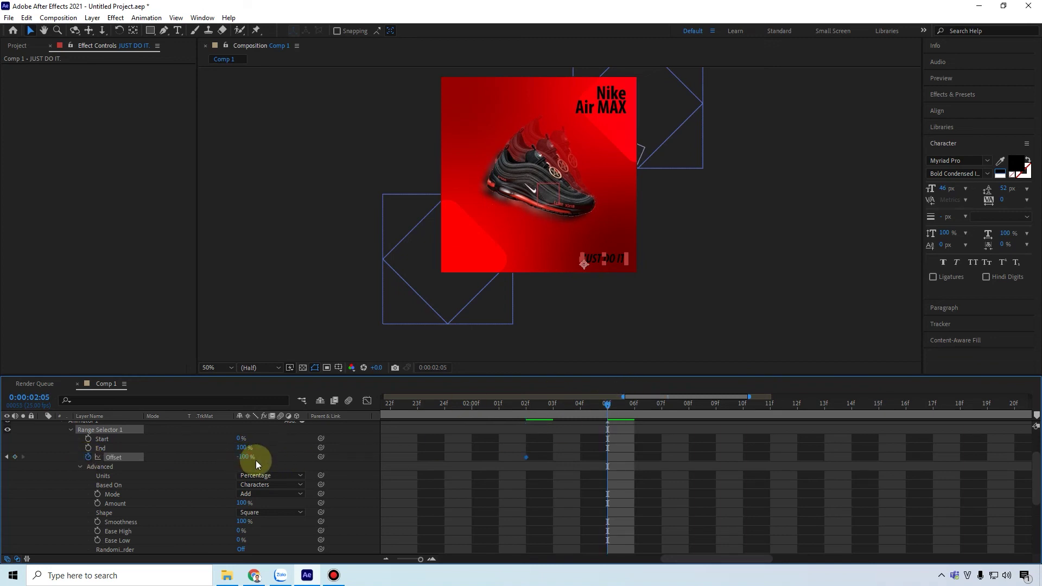
left_click(246, 458)
key("Return")
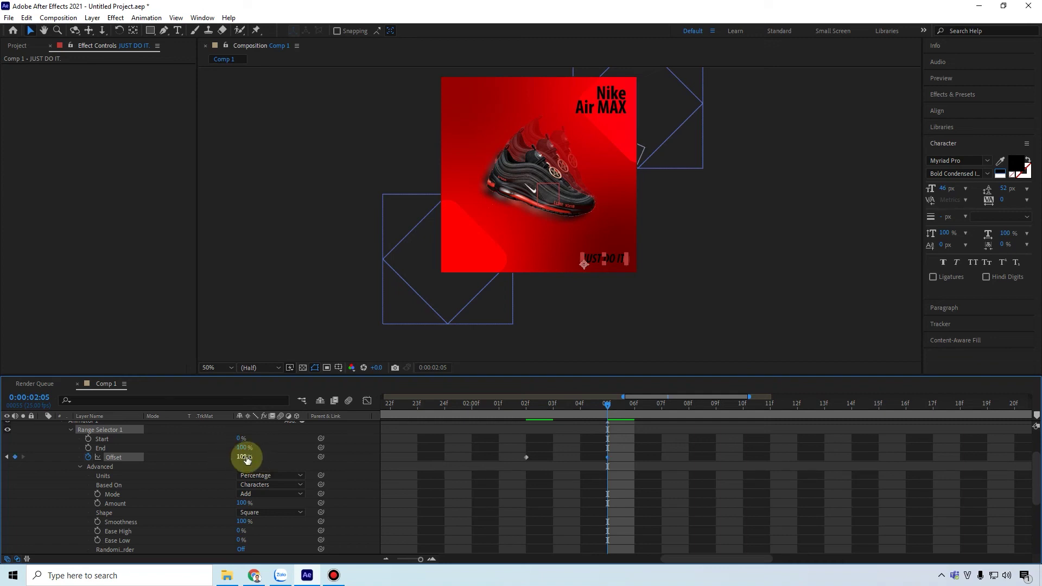
Set the range selector's Shape to Ramp Up and the animator's Position Y value to 20, checking the motion by scrubbing
left_click(276, 513)
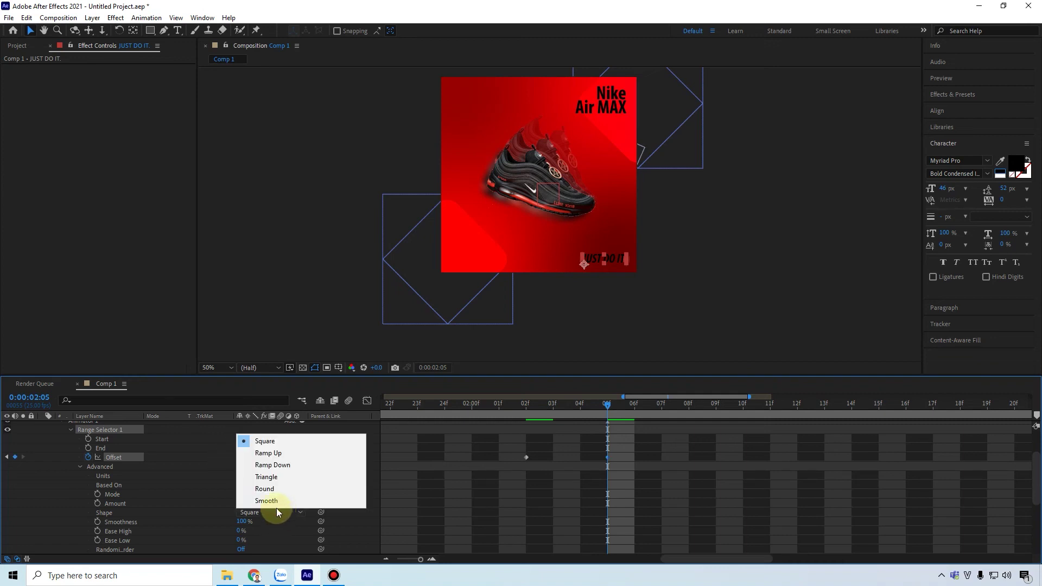
left_click(290, 453)
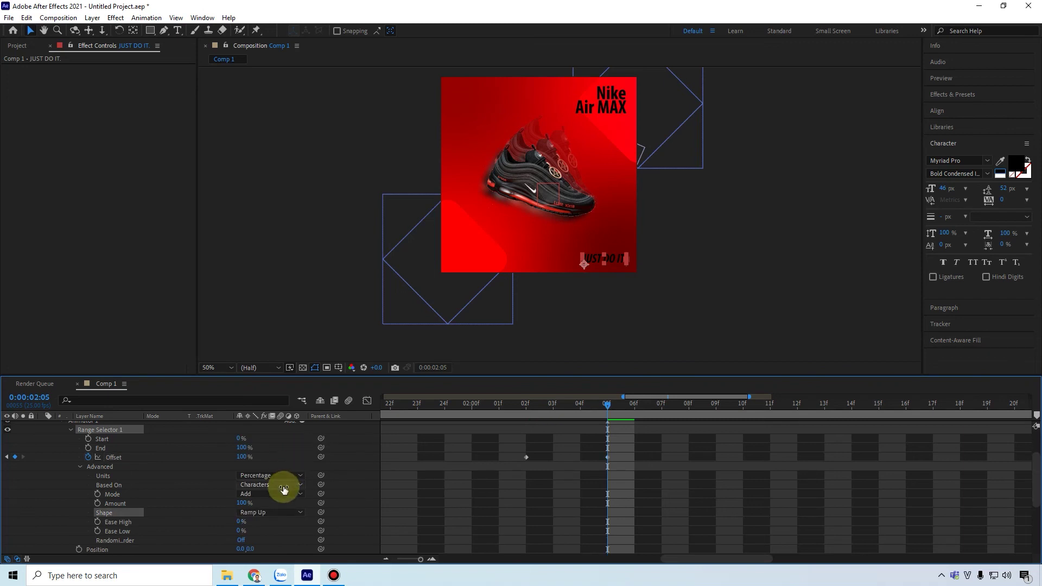
scroll(284, 488, "down", 2)
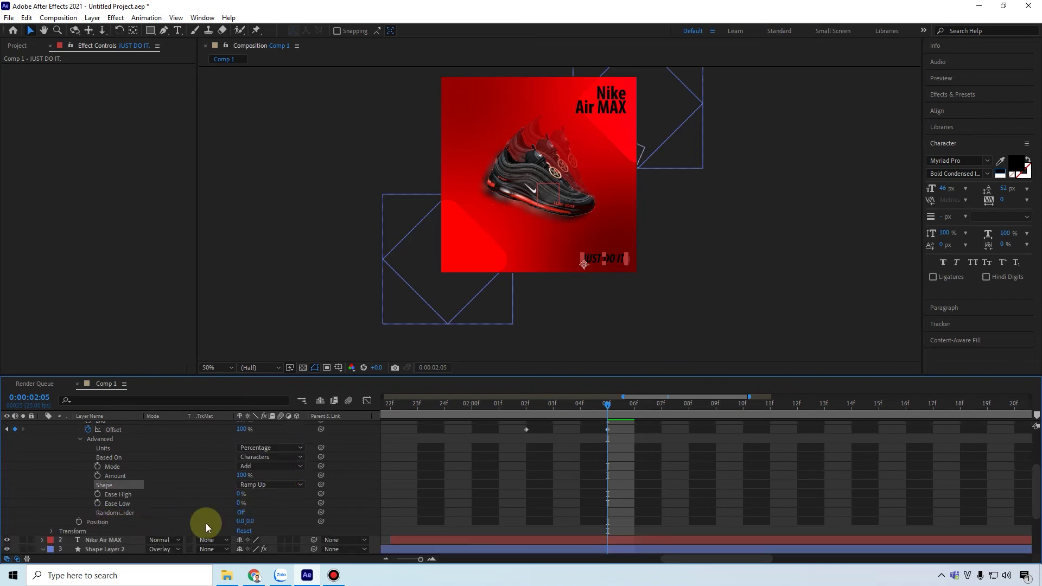
left_click(253, 521)
type("20")
key("Return")
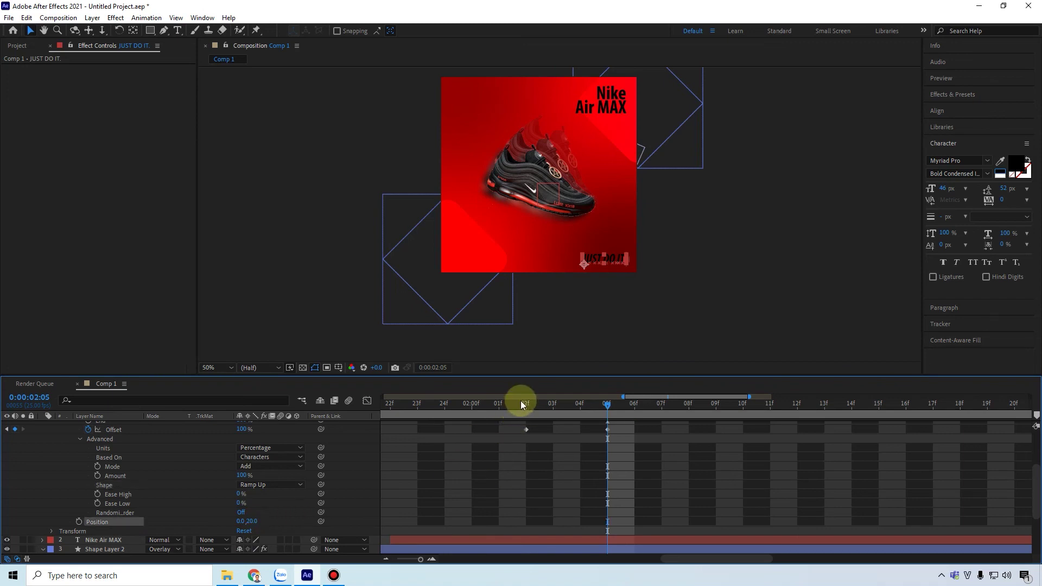
left_click_drag(511, 409, 635, 421)
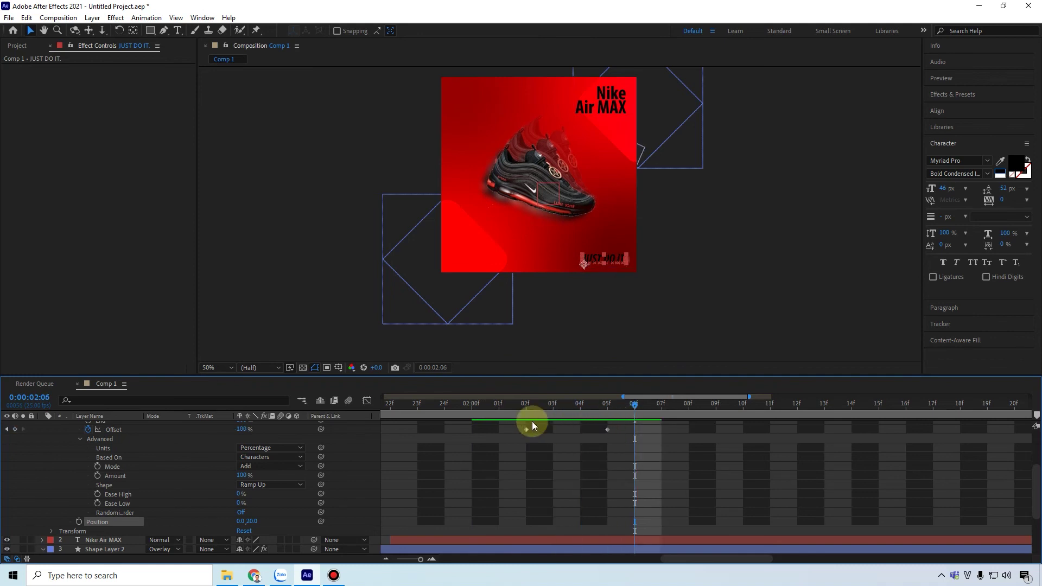
Check the JUST DO IT. letter motion up close by scrubbing, and collapse the layer's properties
scroll(611, 259, "up", 6)
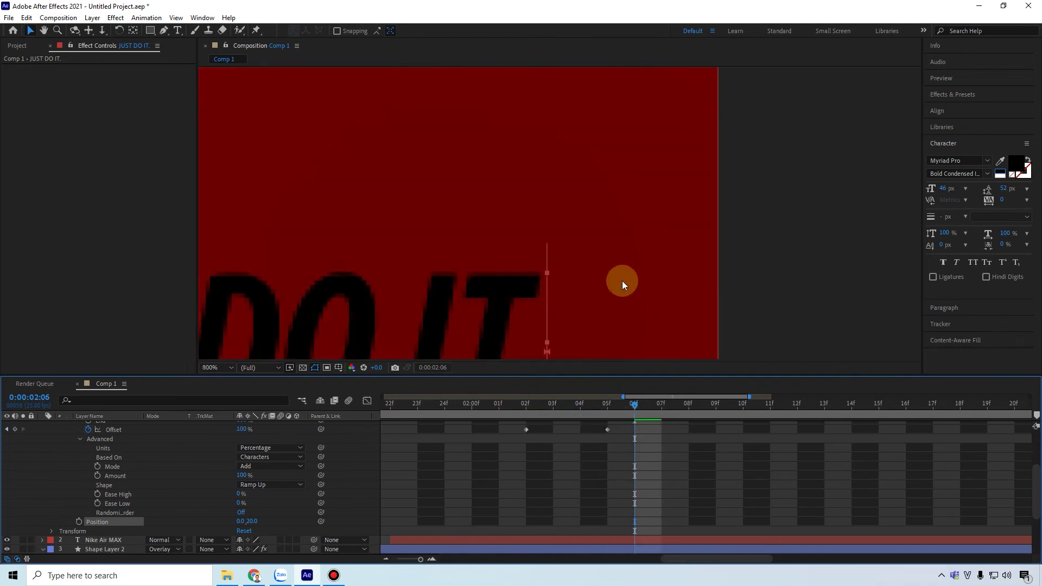
scroll(622, 281, "down", 2)
left_click_drag(508, 407, 590, 435)
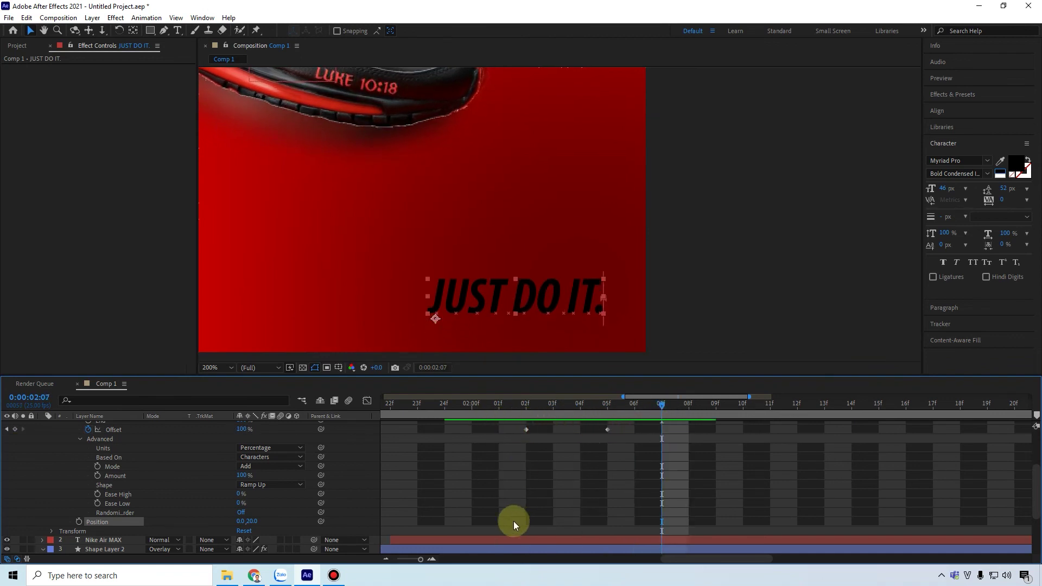
scroll(118, 469, "up", 3)
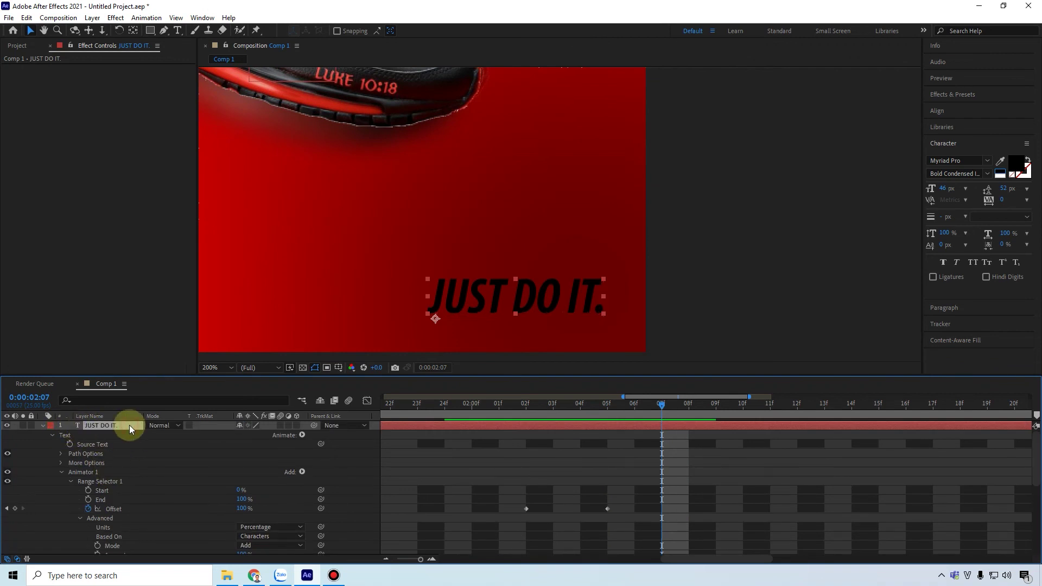
key("u")
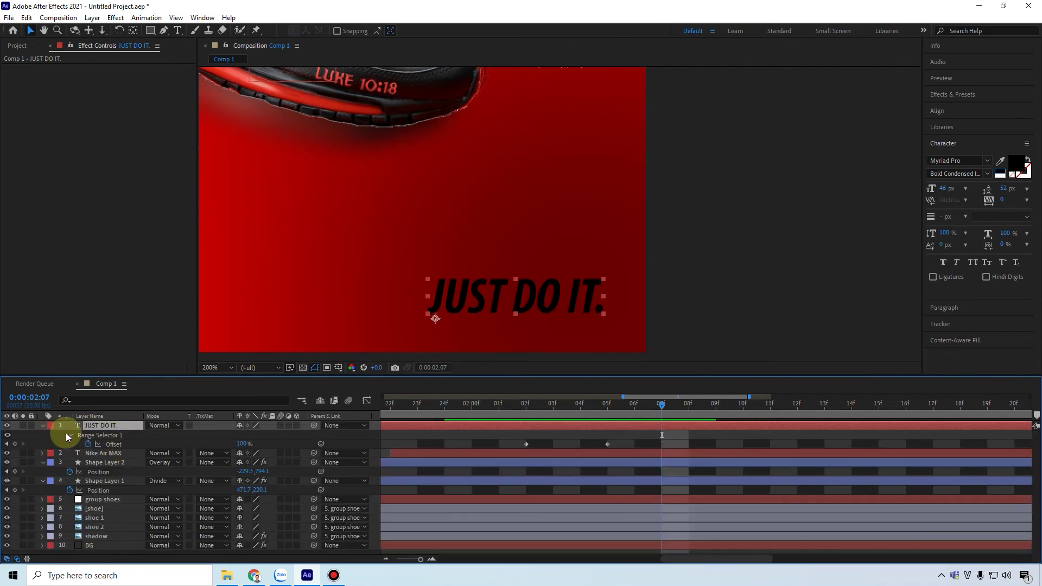
key("u")
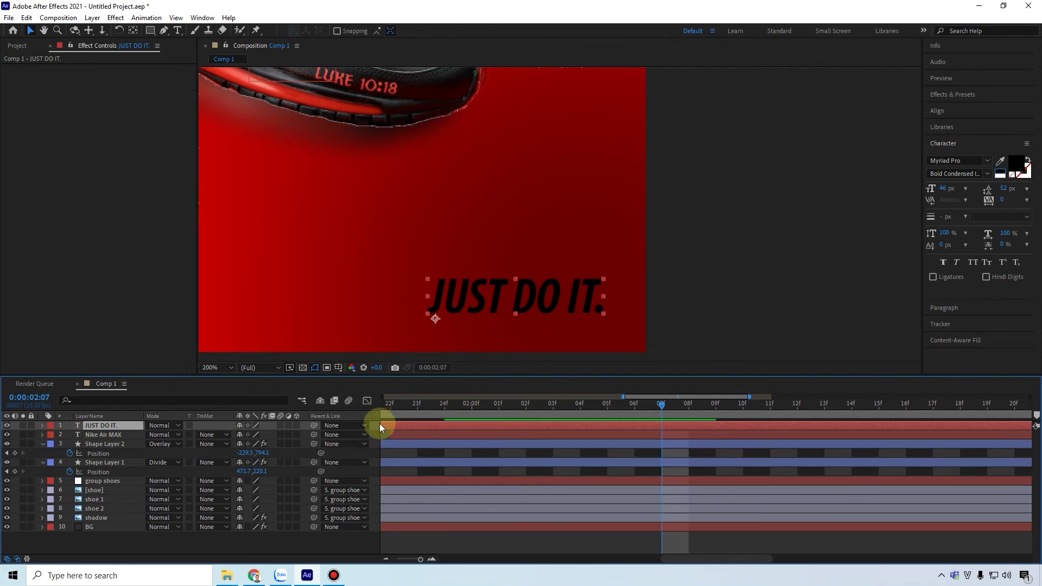
Trim the JUST DO IT. layer so that it starts at 0:00:02:00
left_click_drag(715, 558, 649, 559)
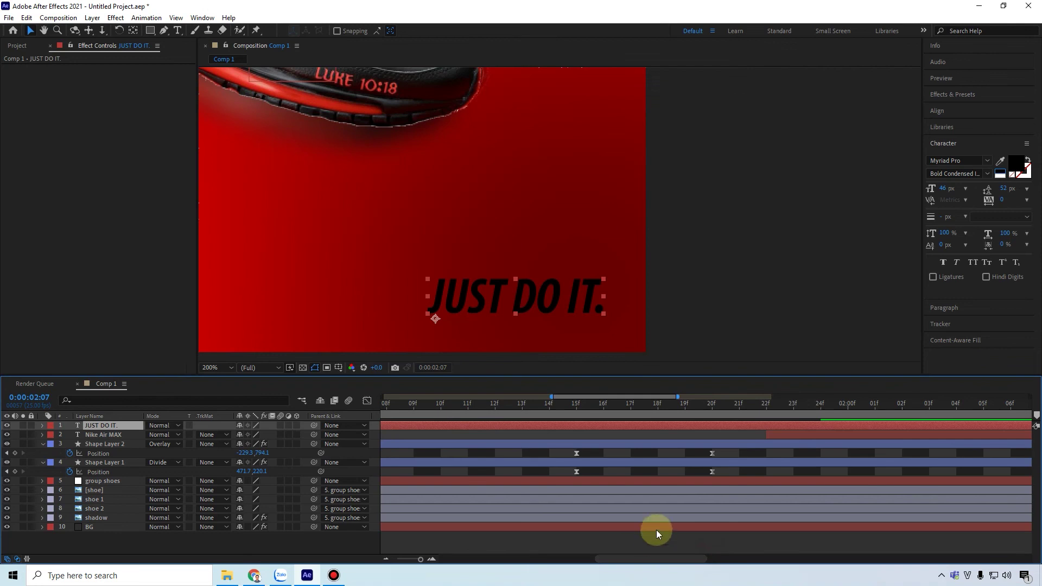
scroll(656, 526, "down", 5)
left_click_drag(385, 426, 676, 428)
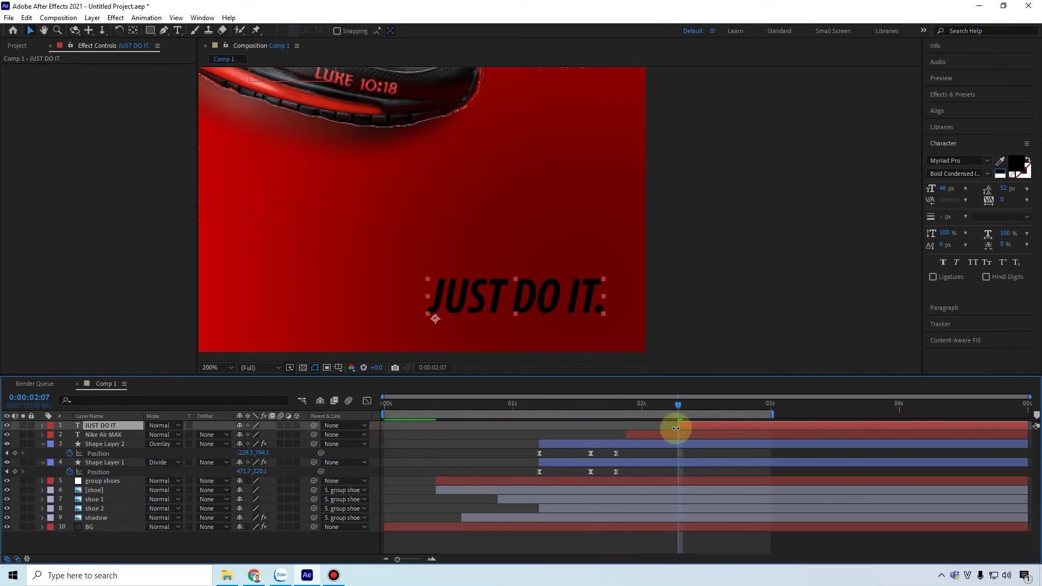
scroll(688, 429, "up", 5)
left_click_drag(575, 426, 603, 416)
scroll(536, 425, "up", 2)
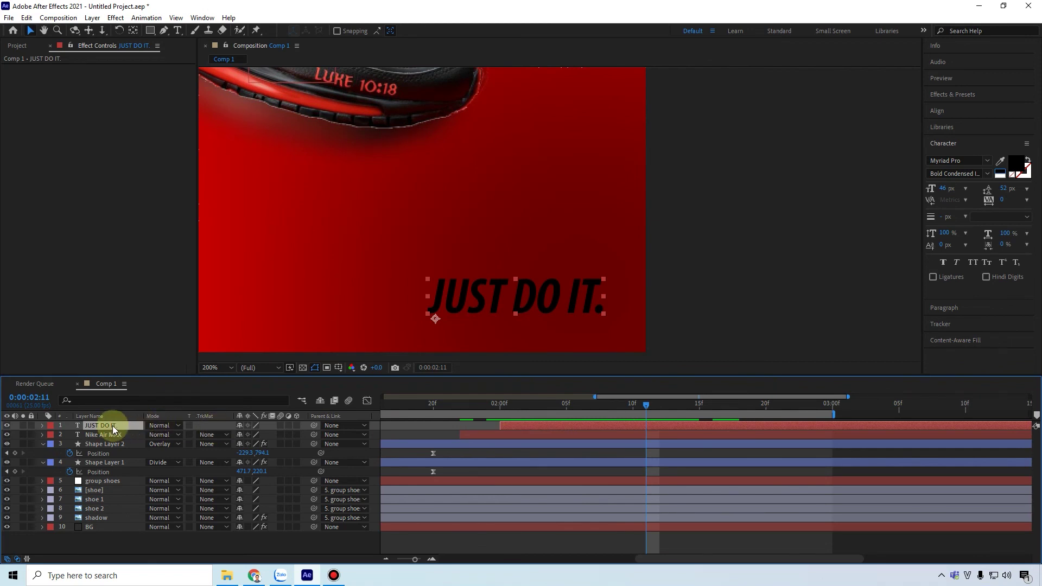
Set the JUST DO IT. layer's Opacity to 0% and keyframe it at 0:00:02:00
key("t")
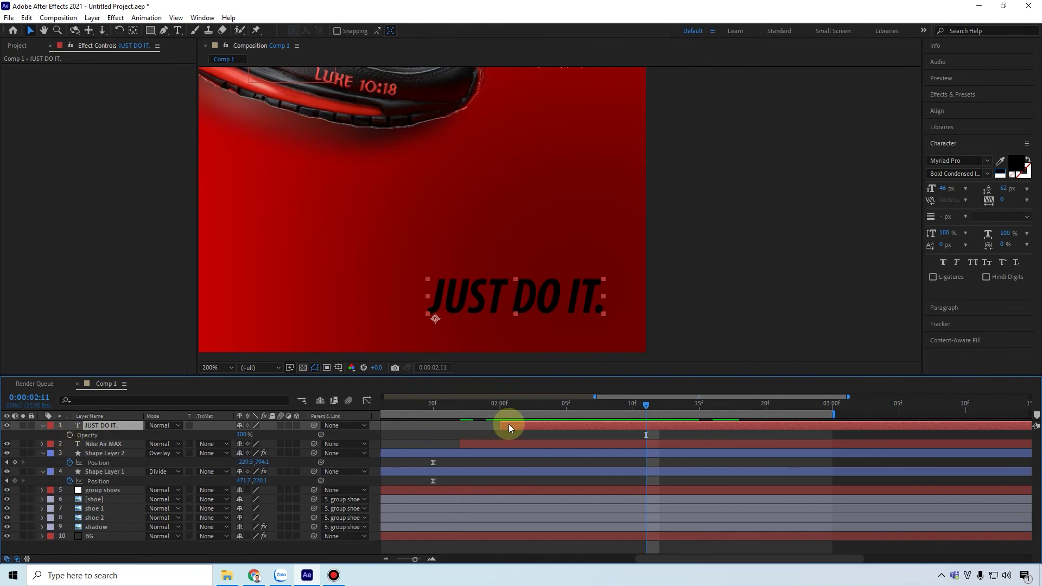
left_click(501, 408)
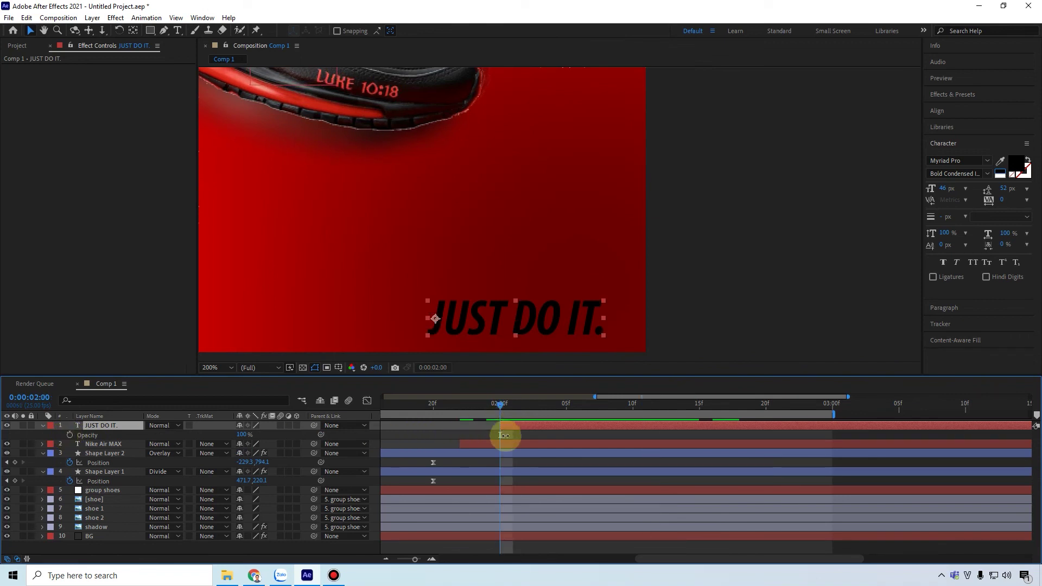
left_click(242, 435)
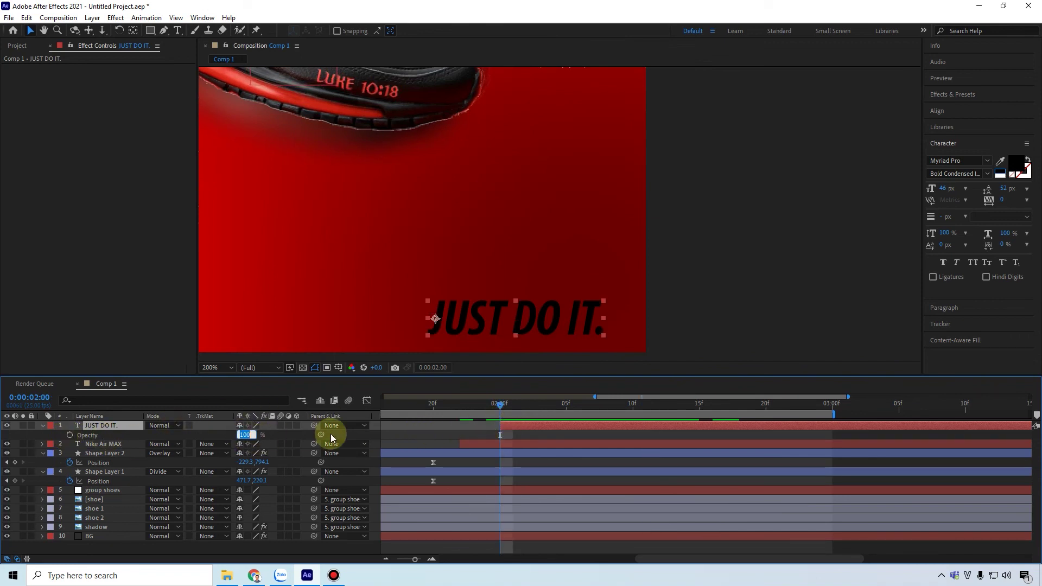
type("0")
key("Return")
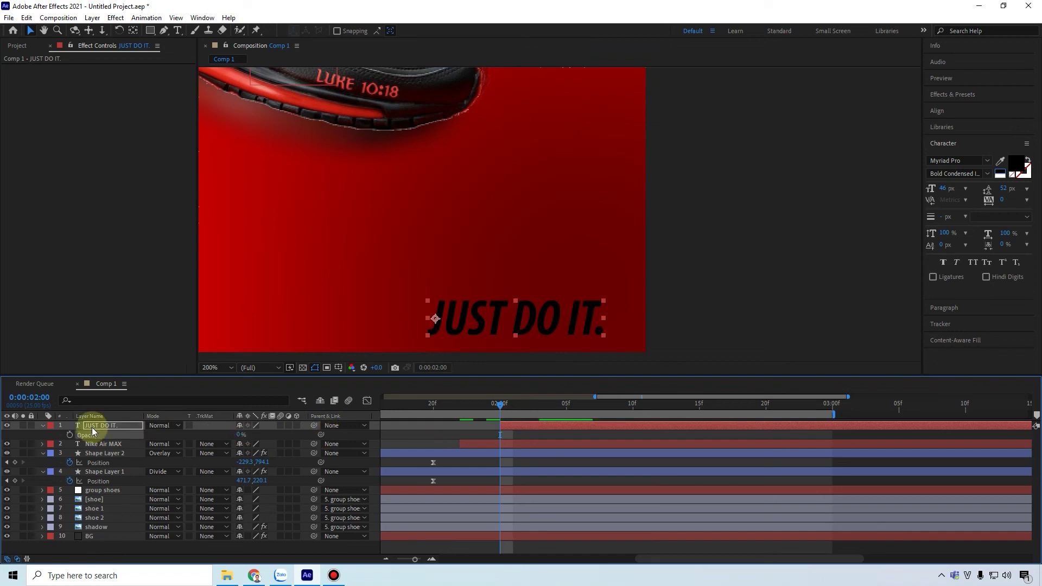
left_click(70, 435)
Add a 100% Opacity keyframe to the tagline at 0:00:02:05 and check the fade-in by scrubbing
left_click_drag(501, 408, 566, 408)
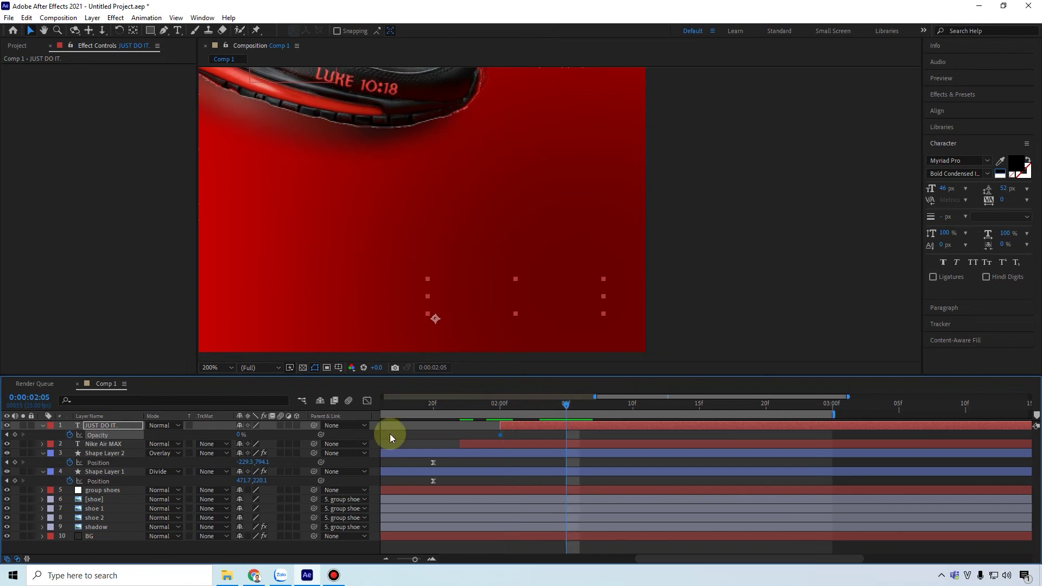
left_click(239, 435)
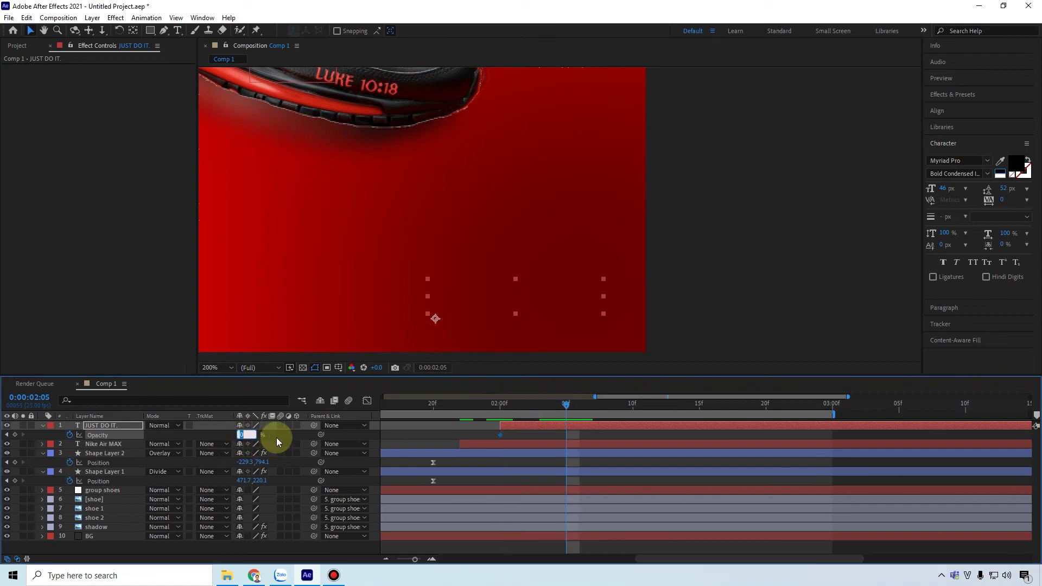
type("100")
key("Return")
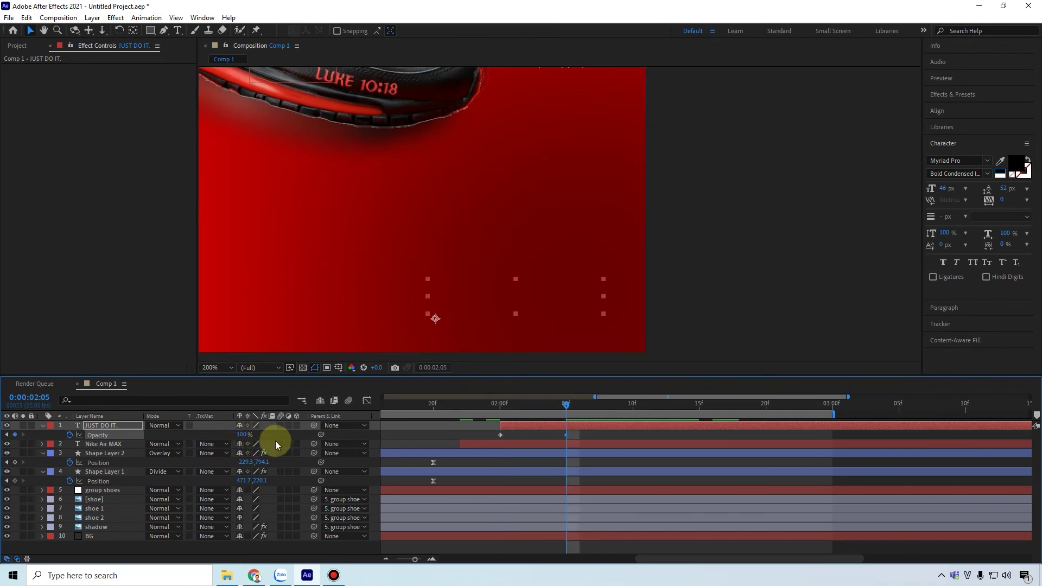
left_click(494, 405)
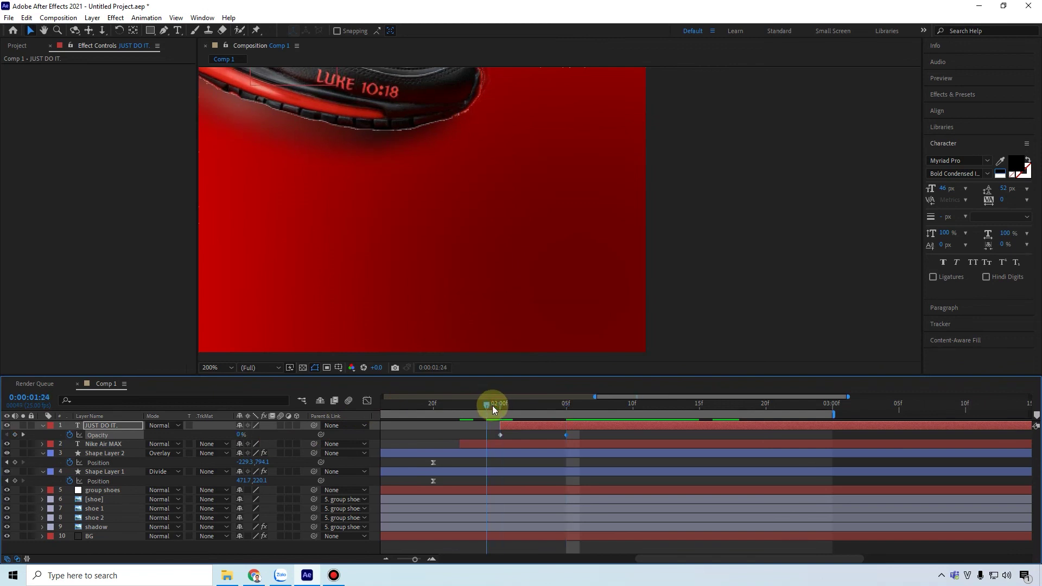
left_click_drag(507, 406, 593, 416)
left_click(619, 420)
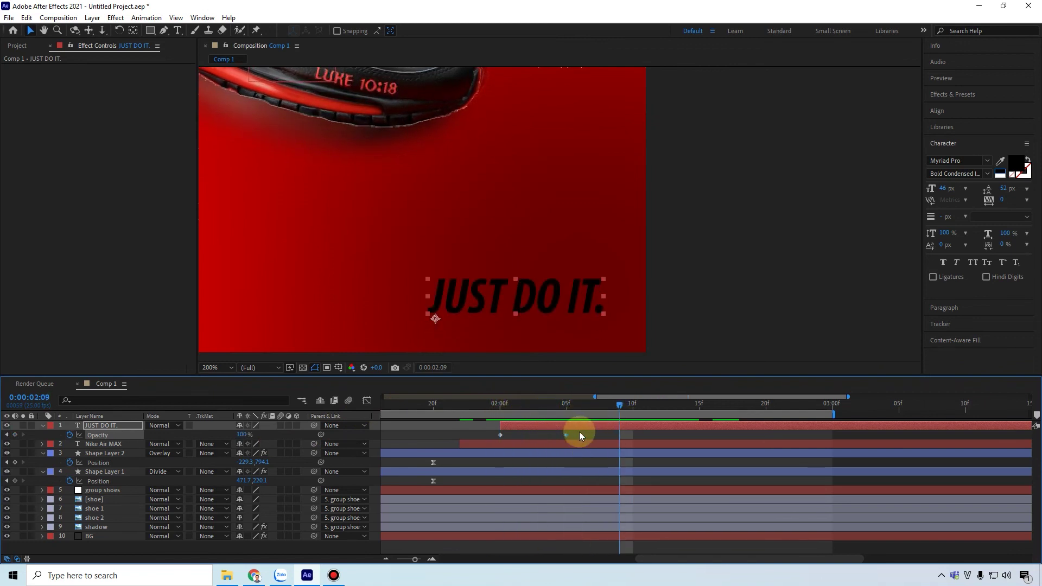
Apply Easy Ease to the tagline's Opacity keyframes and reveal all of the layer's keyframed properties
left_click(490, 438)
key("F9")
left_click(42, 426)
left_click(44, 426)
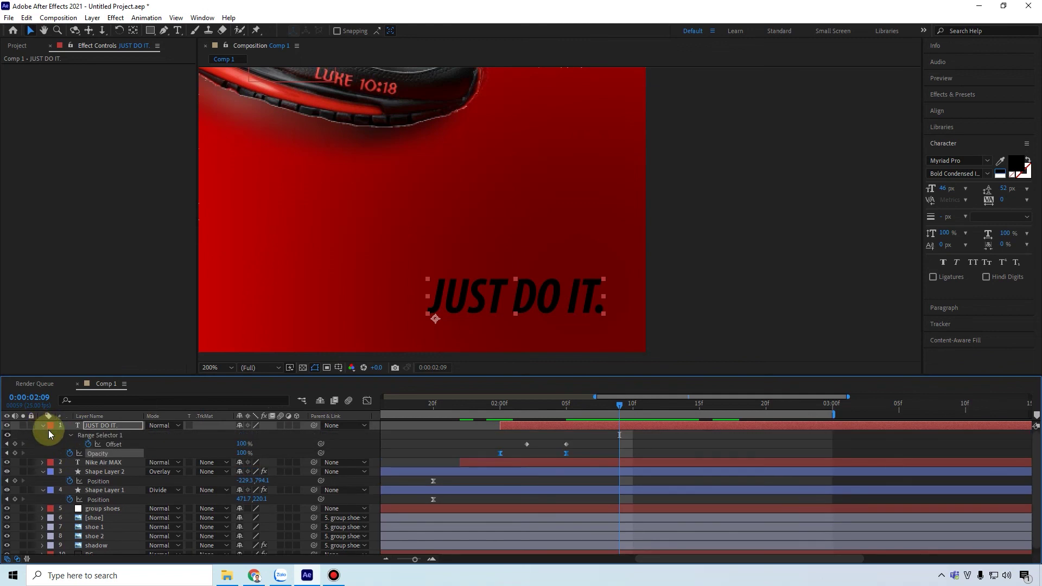
Apply Easy Ease to the range selector's Offset keyframes and shift them to 0:00:02:05 and 0:00:02:08
left_click(114, 445)
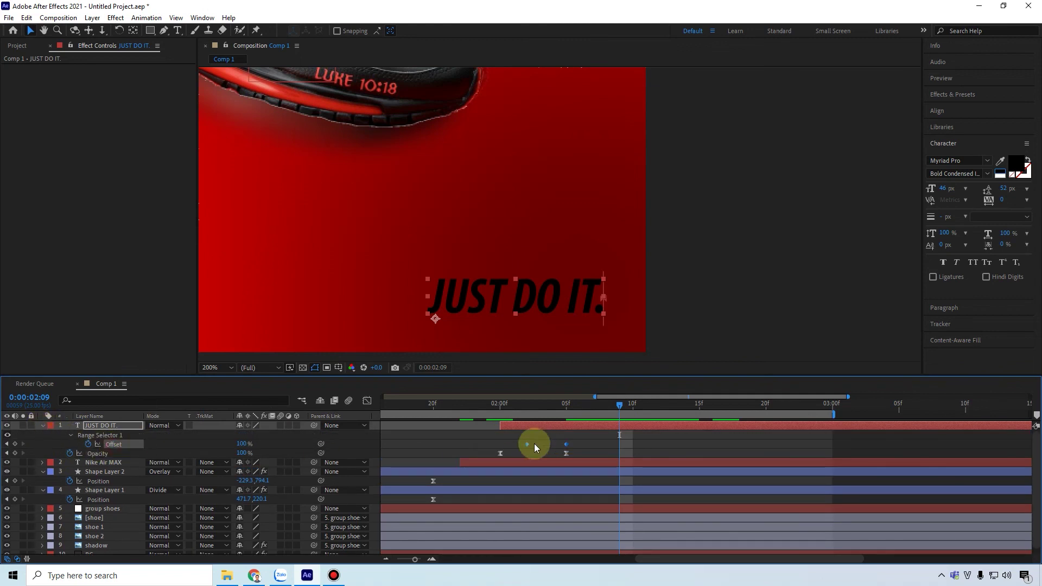
left_click_drag(489, 409, 580, 447)
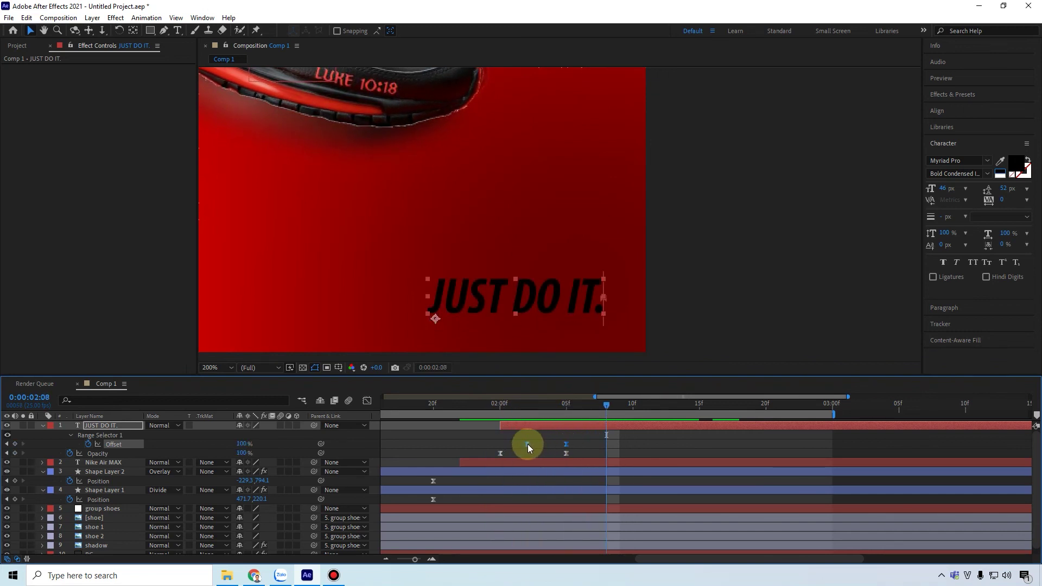
left_click_drag(527, 444, 561, 445)
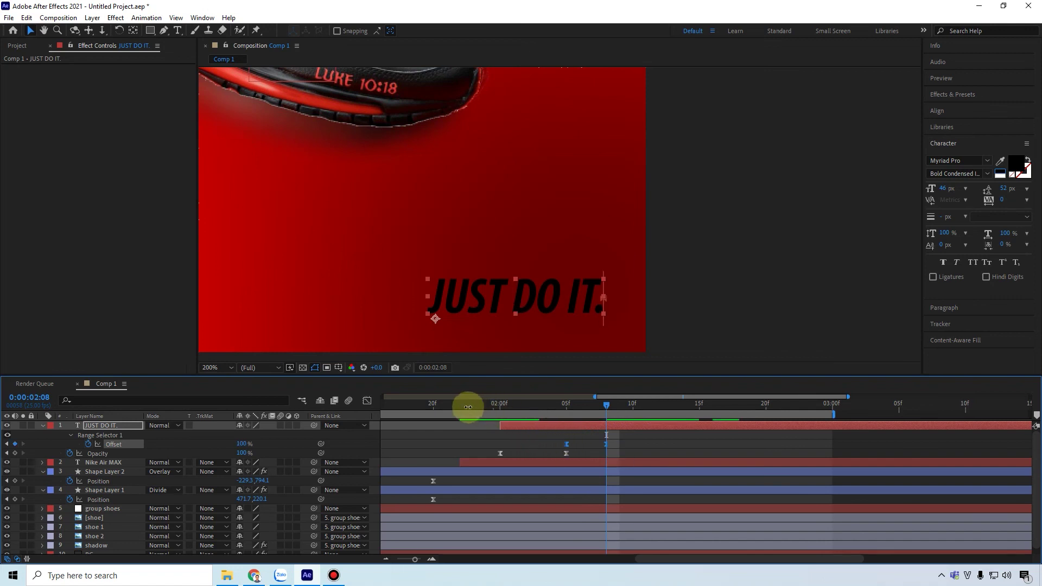
left_click_drag(480, 406, 633, 421)
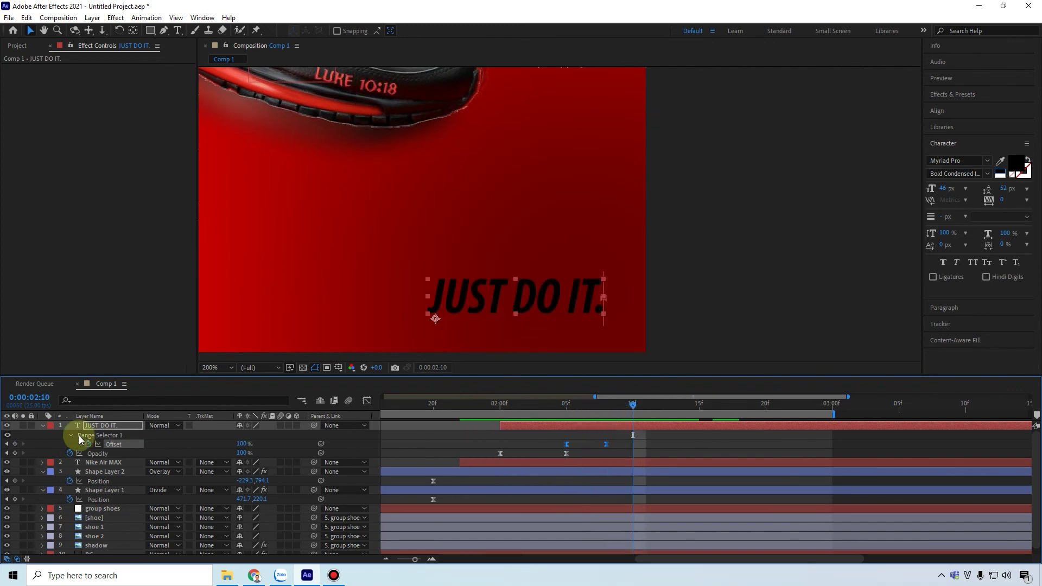
Collapse the keyframed properties of the JUST DO IT., Shape Layer 2 and Shape Layer 1 layers
key("minus")
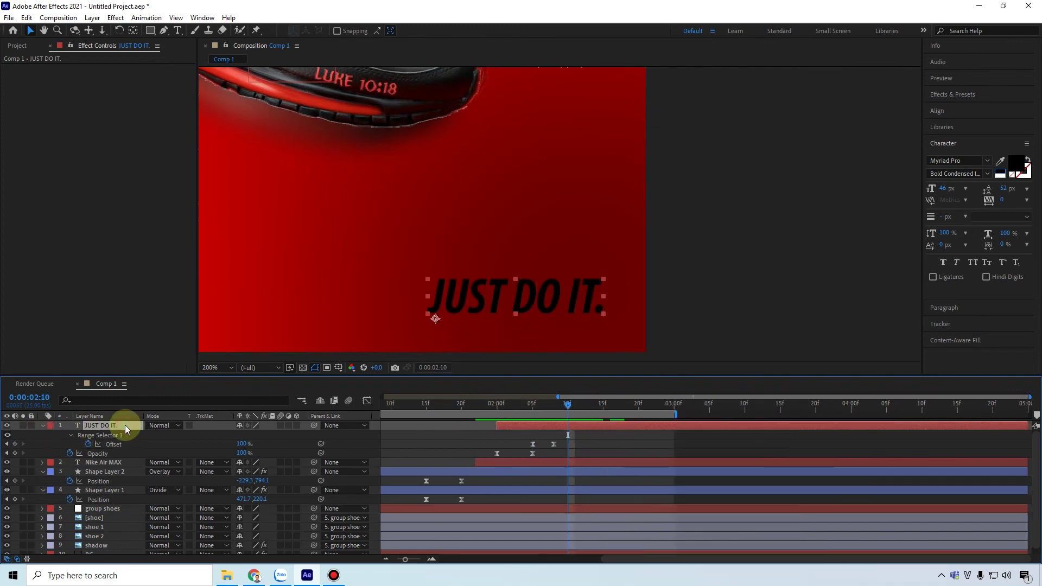
key("u")
left_click(111, 444)
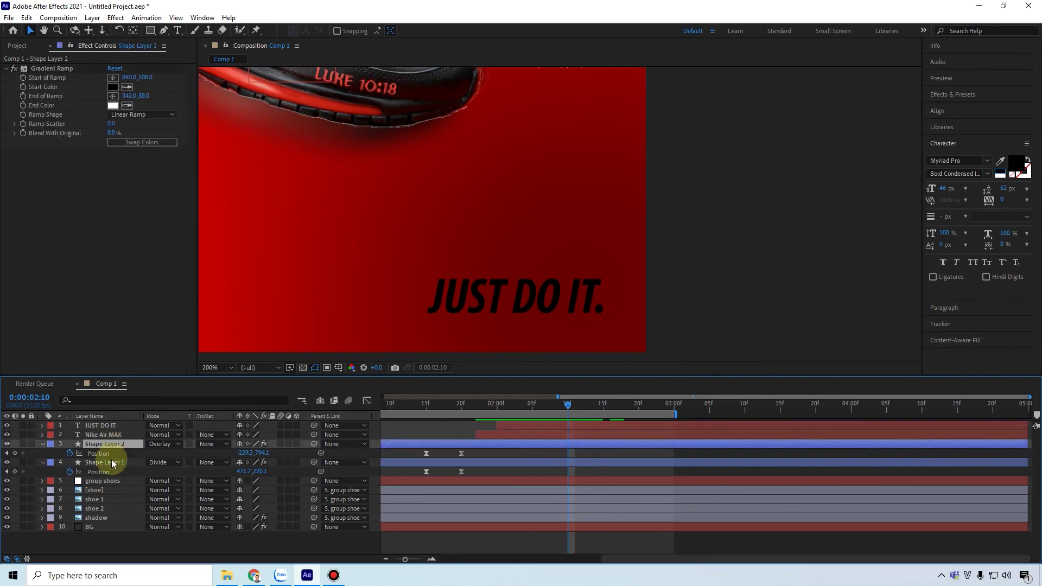
key("u")
left_click(108, 454)
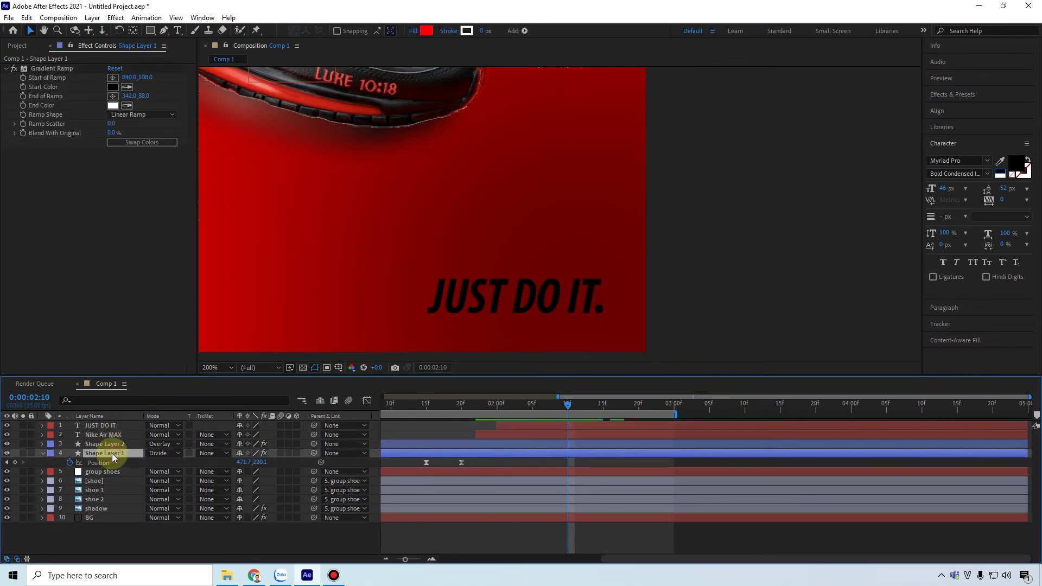
key("u")
Add the logo PNG to Comp 1 as the topmost layer, above JUST DO IT
scroll(561, 269, "down", 1)
key("h")
left_click_drag(608, 239, 673, 260)
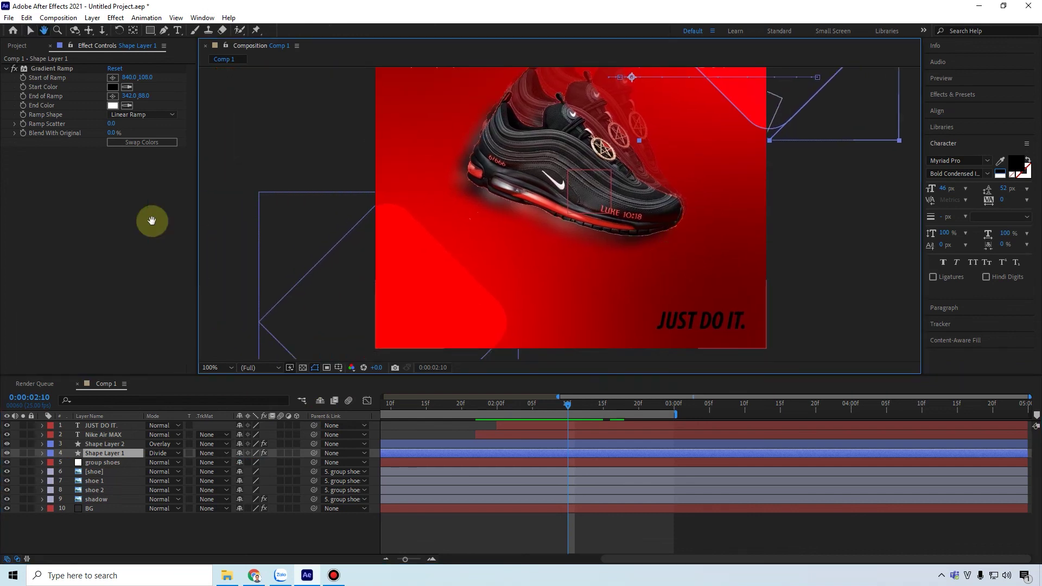
key("v")
left_click(15, 49)
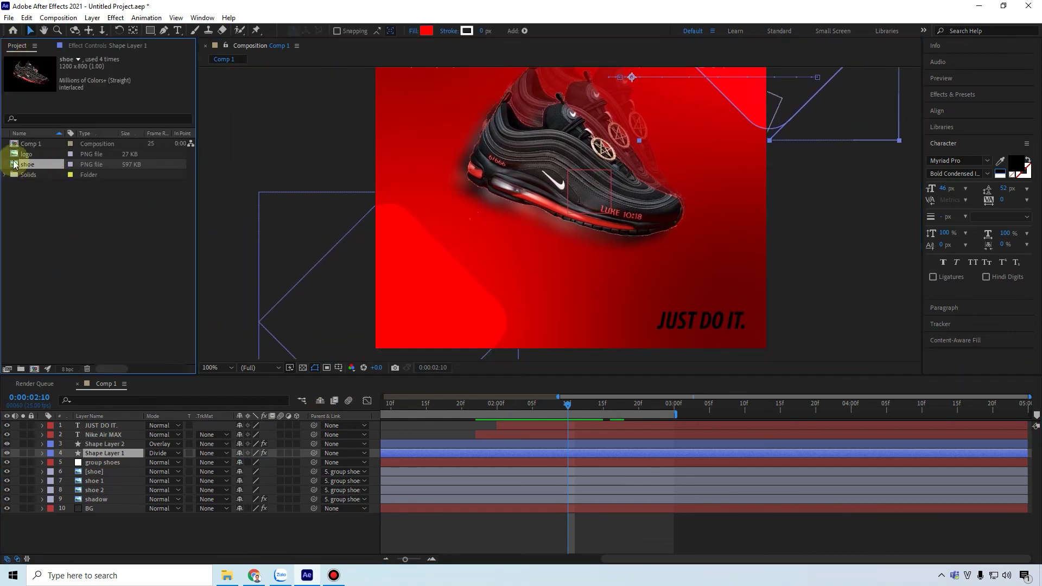
left_click_drag(26, 154, 76, 423)
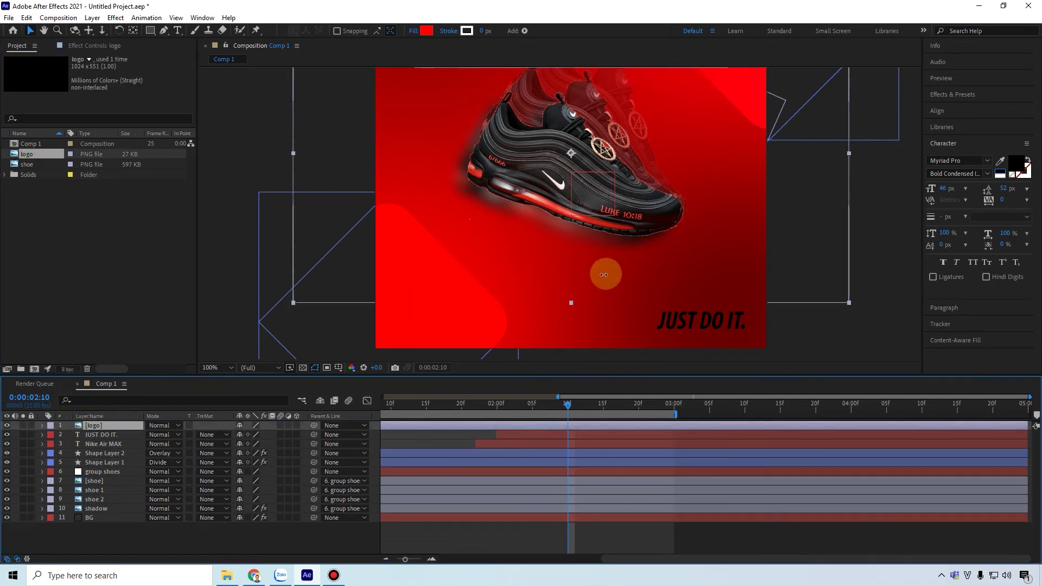
Scale the logo down to 39% and set its Position to 196, 600
scroll(534, 266, "down", 1)
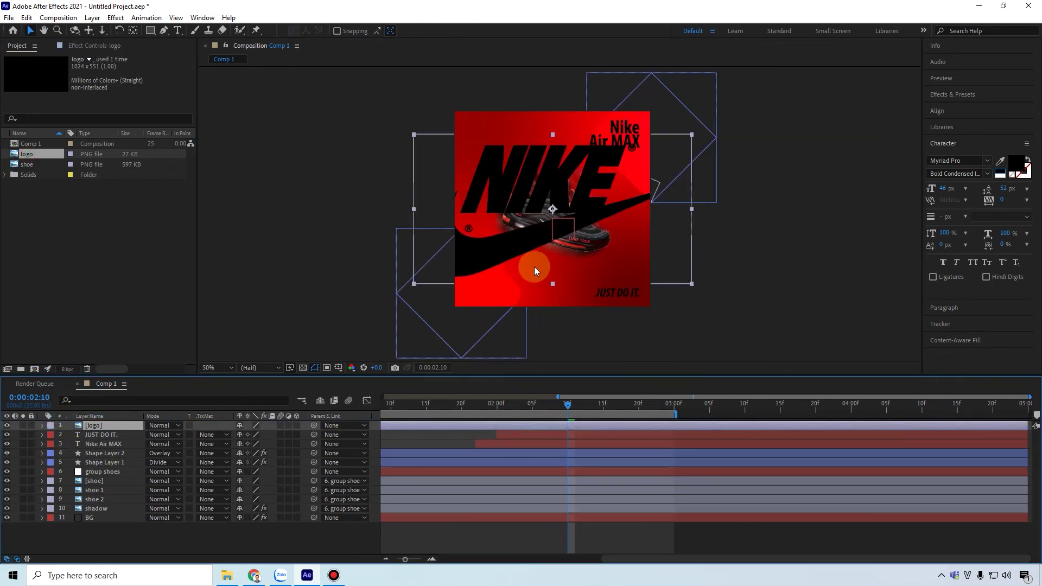
key("s")
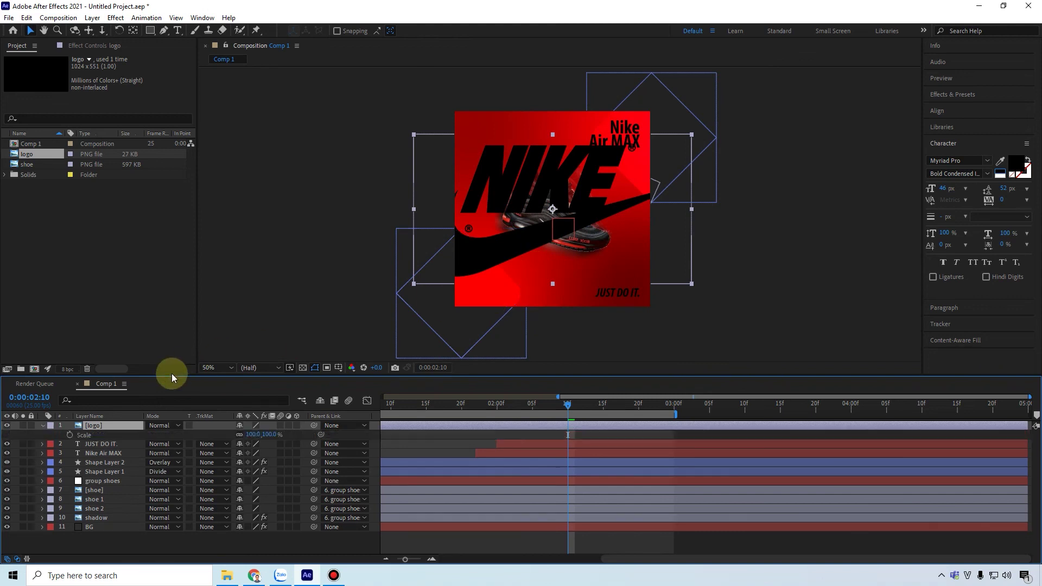
left_click_drag(250, 435, 237, 435)
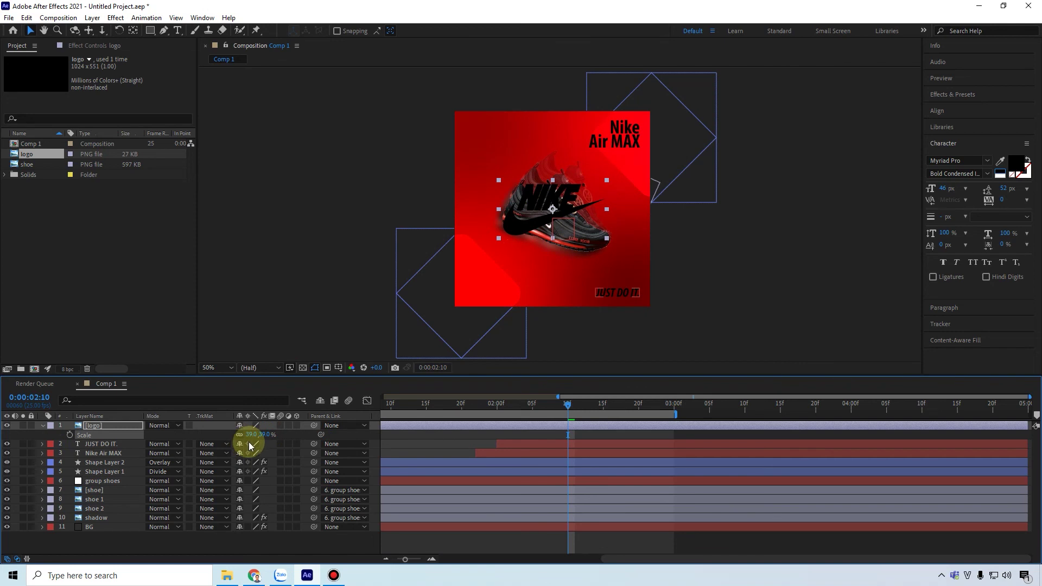
key("p")
left_click_drag(240, 434, 155, 435)
left_click_drag(259, 434, 385, 434)
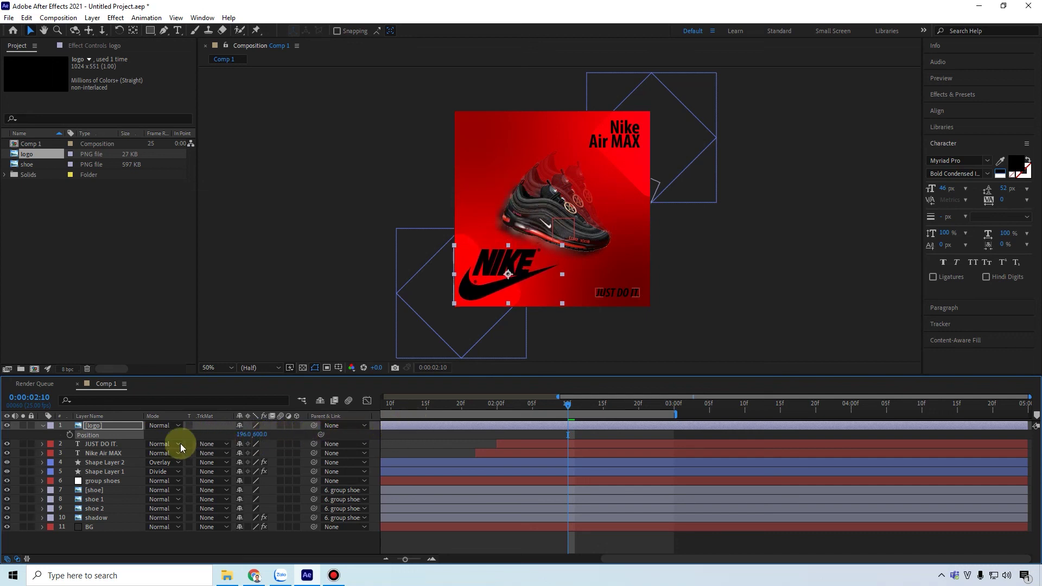
Reduce the logo's Scale to 18% and move it onto the bright red diamond in the advert's lower-left corner
key("s")
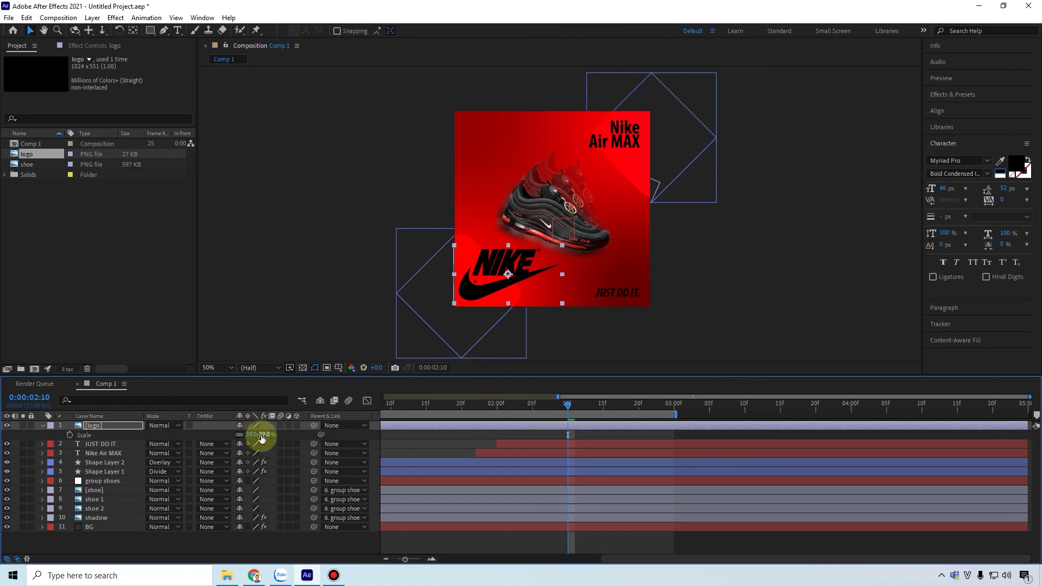
mouse_move(253, 434)
left_mouse_down()
mouse_move(245, 429)
mouse_move(260, 431)
mouse_move(252, 432)
left_mouse_up()
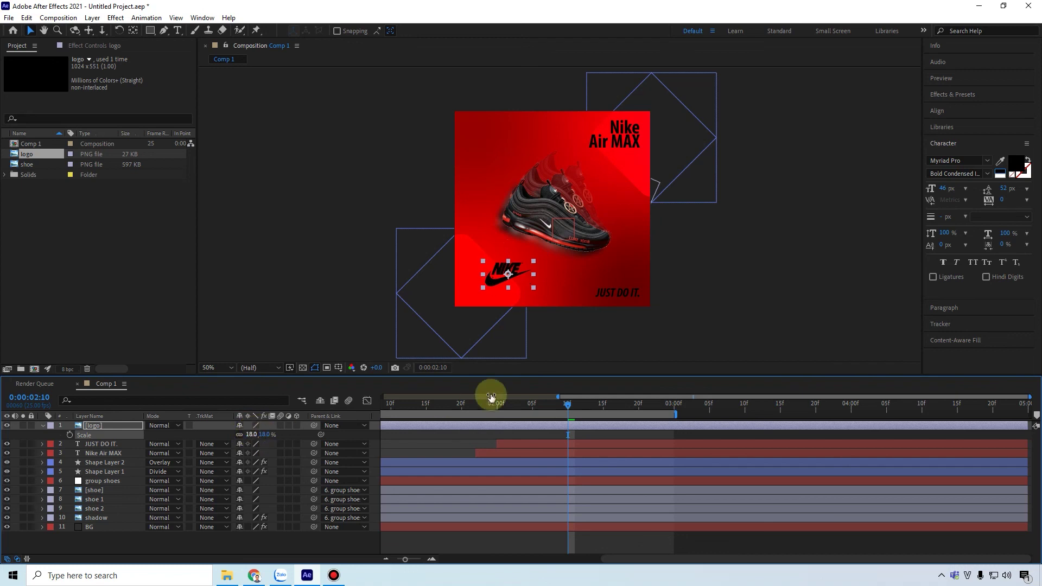
scroll(489, 302, "up", 2)
left_click_drag(529, 246, 481, 269)
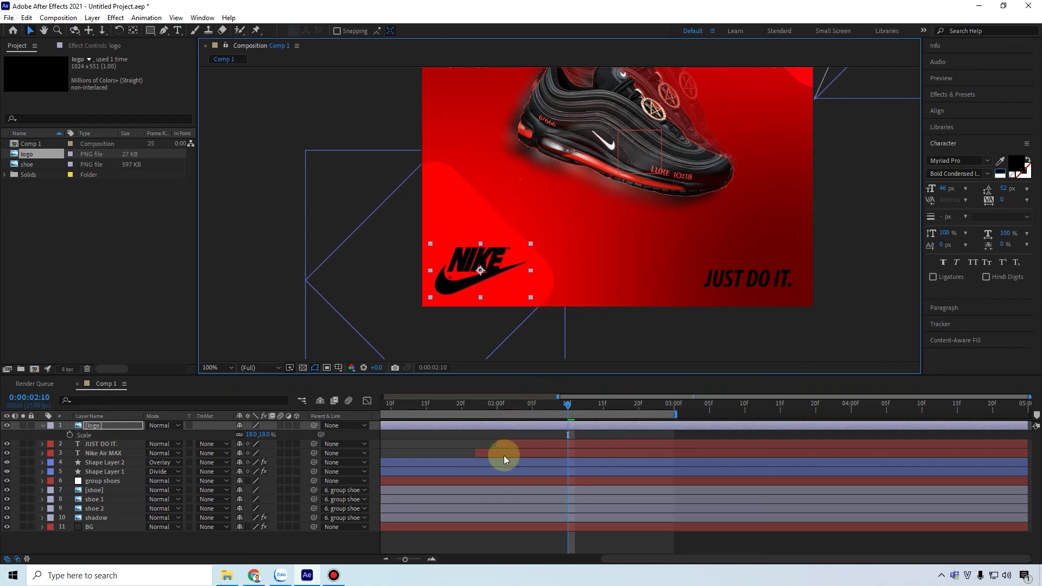
Trim the start of the logo layer to 0:00:02:10
left_click(499, 425)
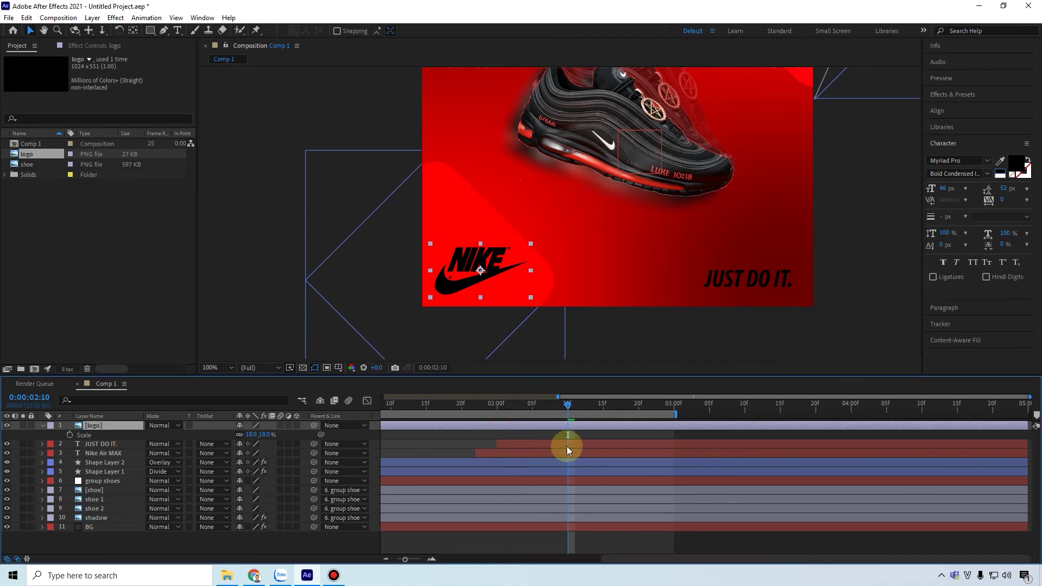
key("minus")
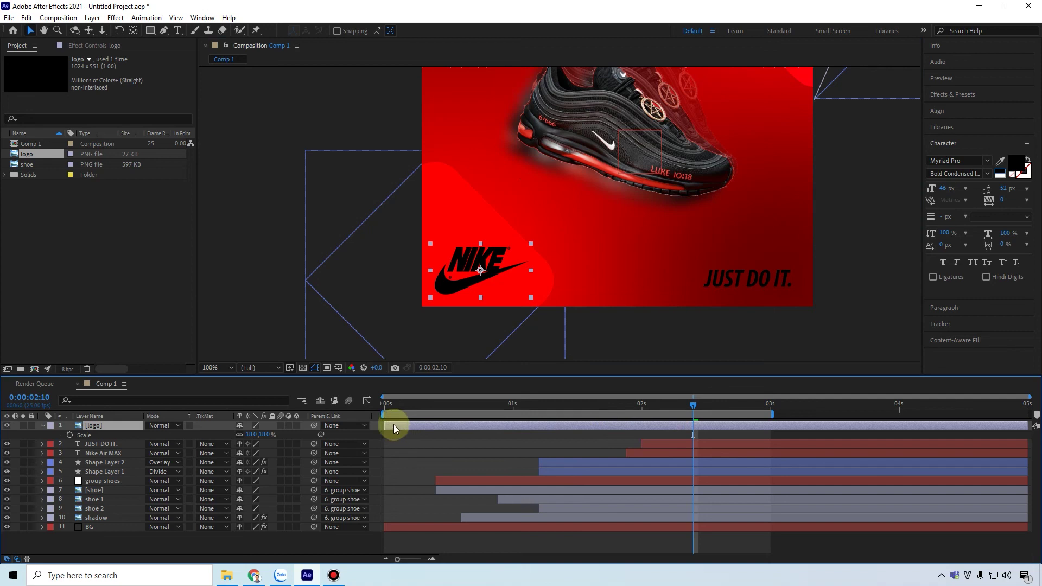
left_click_drag(382, 424, 694, 424)
key("equal")
key("equal")
key("equal")
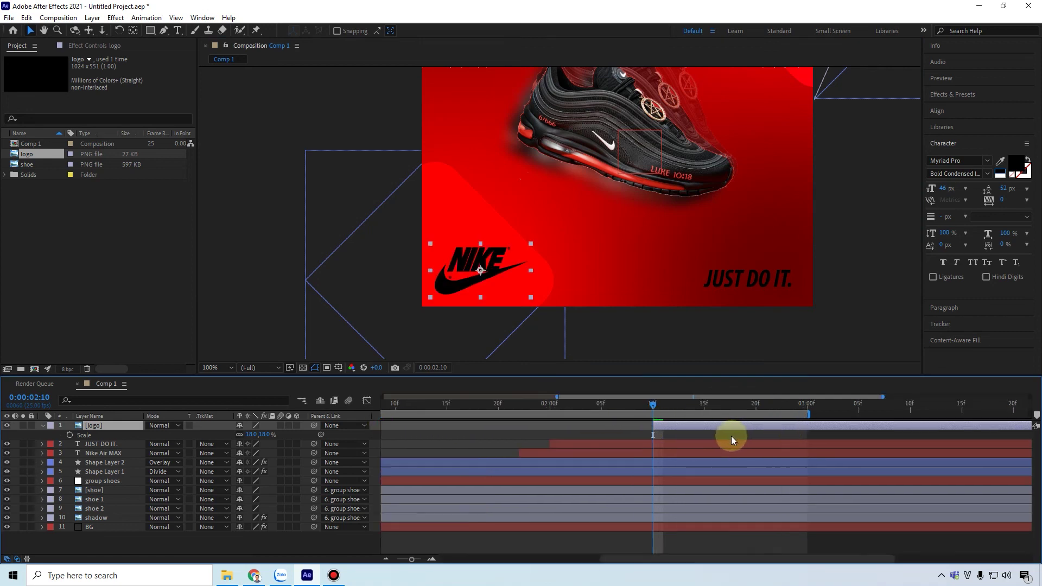
key("equal")
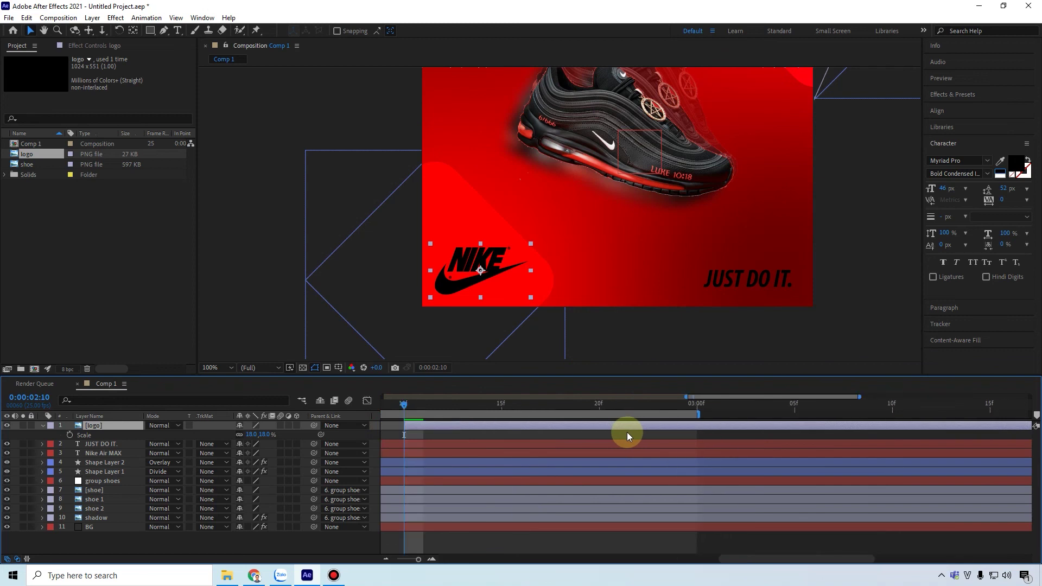
Keyframe the logo's Scale at 0% at 0:00:02:10, 25% at 0:00:02:13 and 18% at 0:00:02:15
left_click(70, 435)
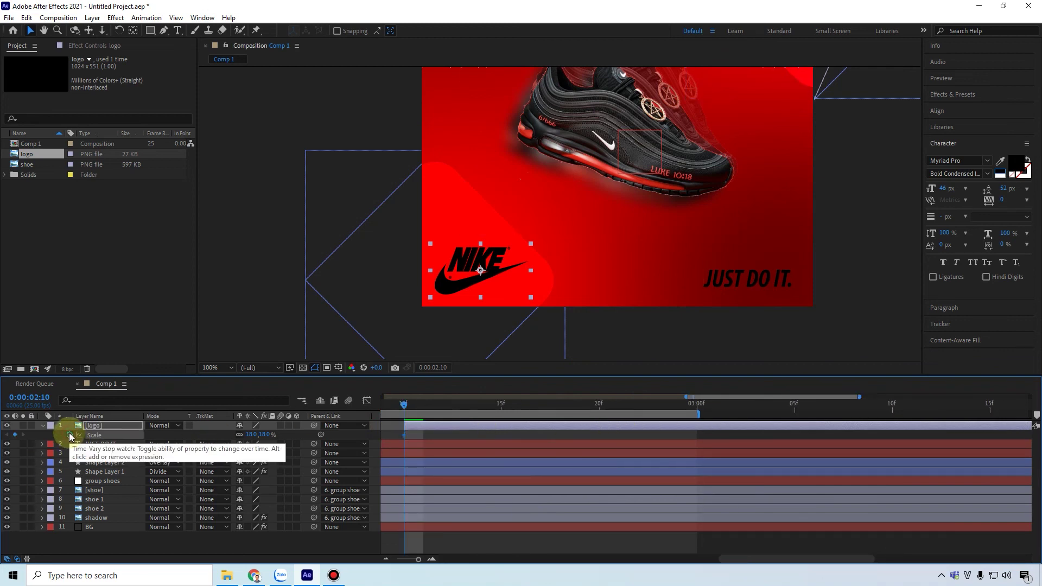
left_click(254, 435)
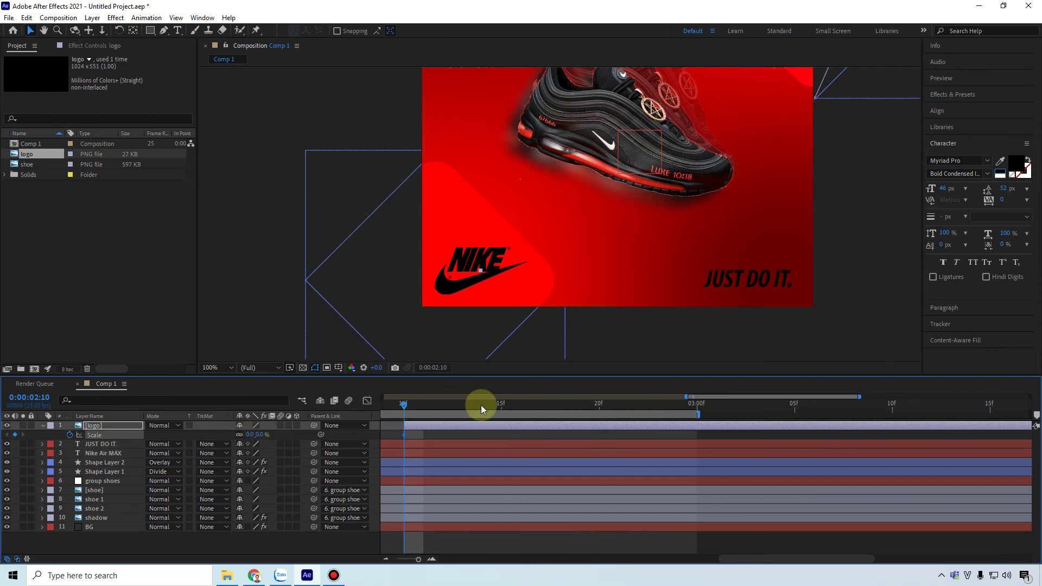
left_click_drag(448, 404, 458, 406)
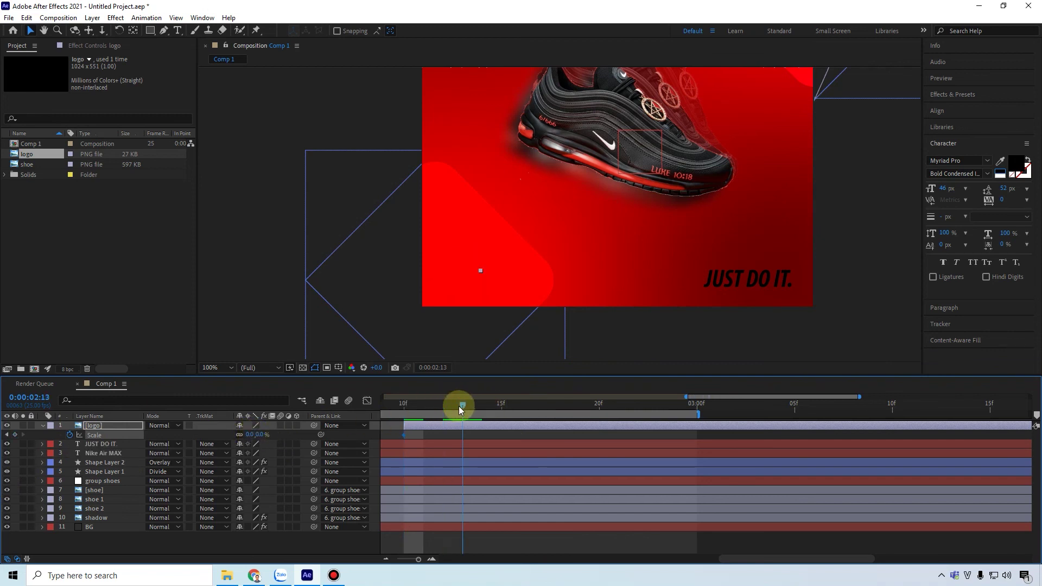
left_click(256, 435)
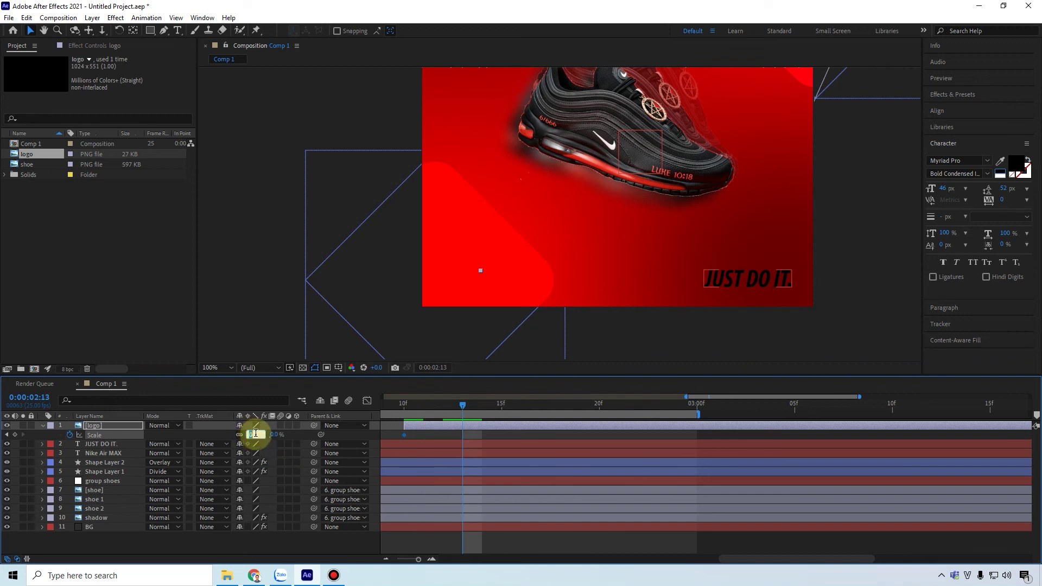
type("25")
key("Return")
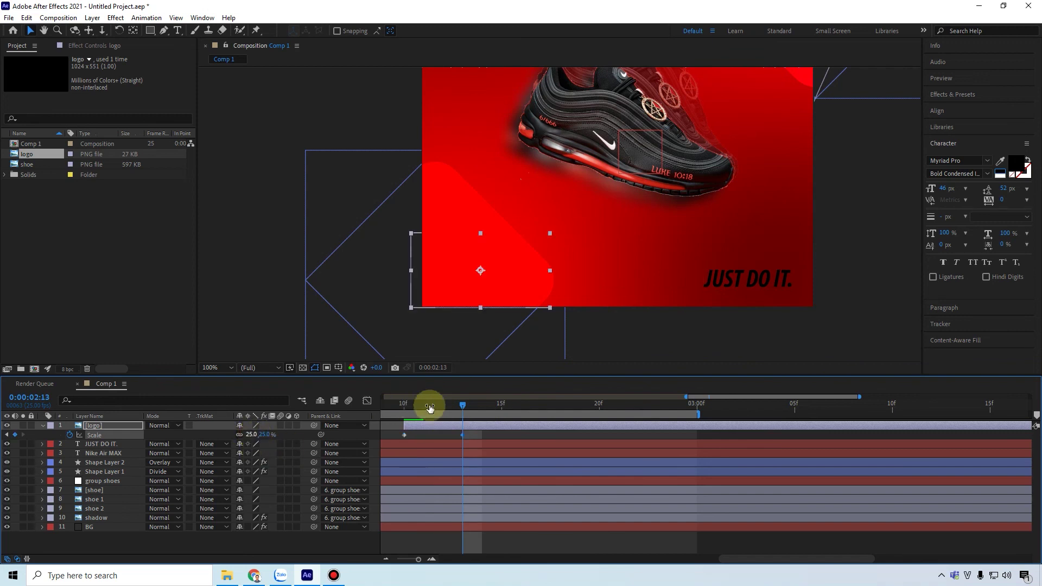
left_click(500, 406)
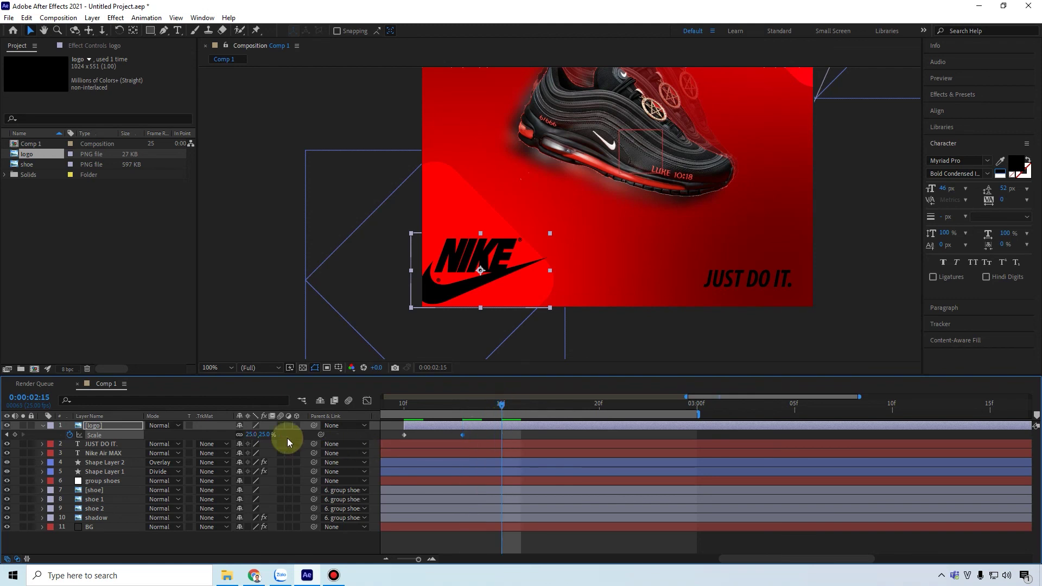
left_click(259, 434)
type("18")
key("Return")
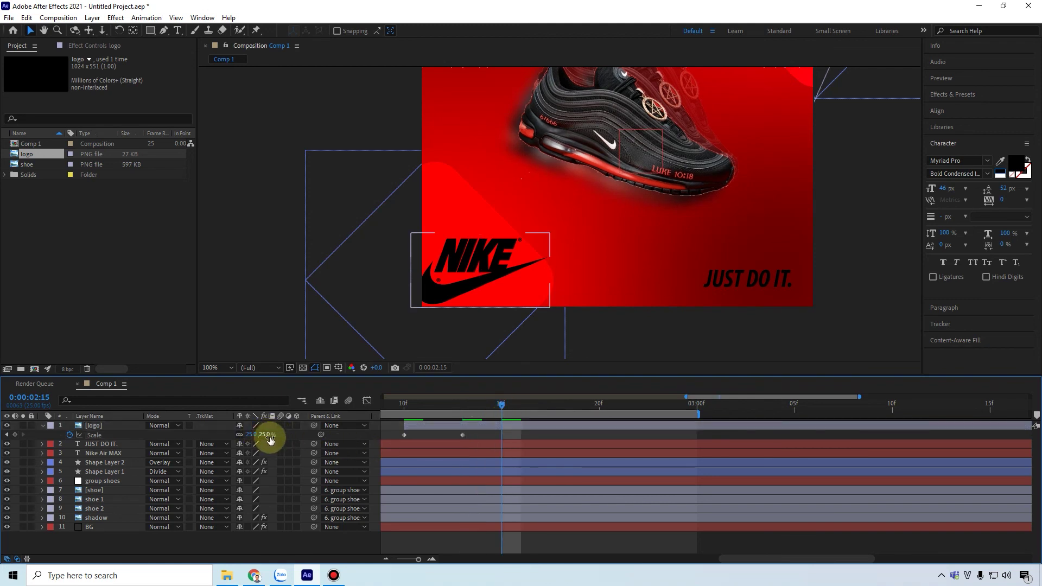
Apply Easy Ease to all the logo's Scale keyframes and scrub through the pop-in from 0:00:02:10
left_click_drag(398, 433, 514, 445)
key("F9")
left_click(402, 404)
left_click_drag(417, 406, 502, 417)
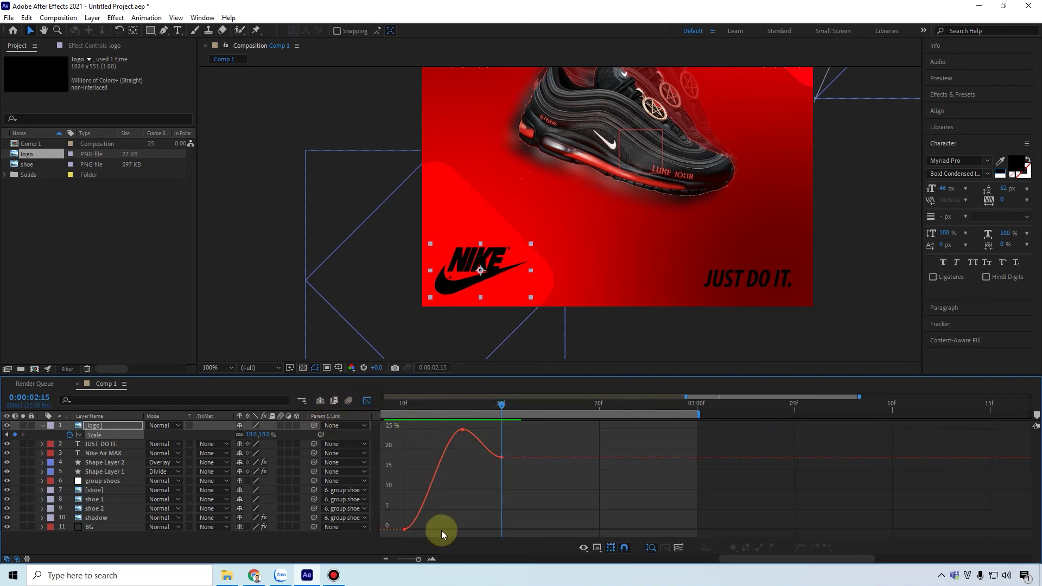
Reshape the logo's Scale value curve with long eases at the first and last keyframes and a sharp peak at the middle one
left_click_drag(419, 533, 480, 529)
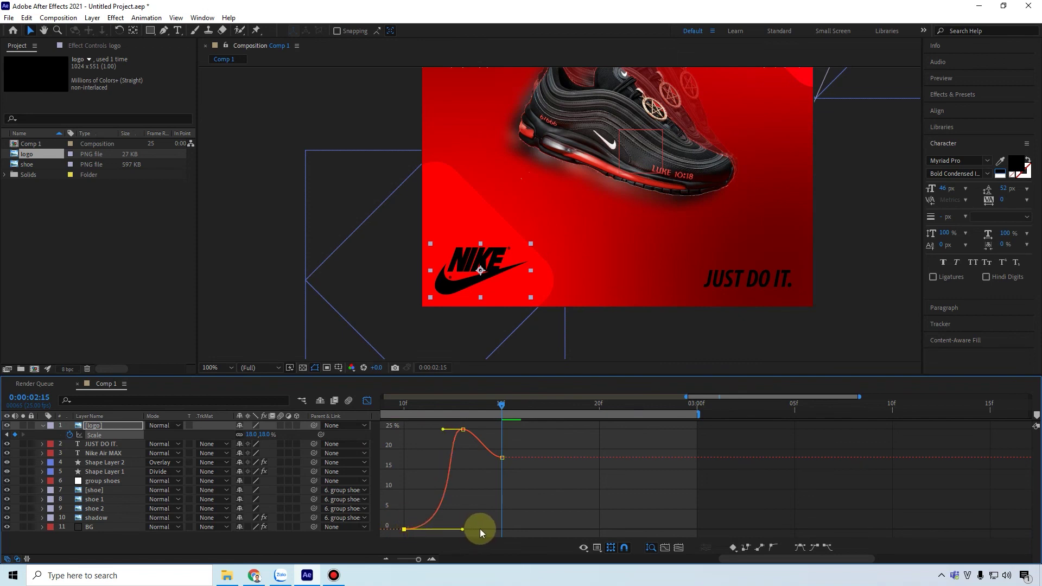
left_click(500, 458)
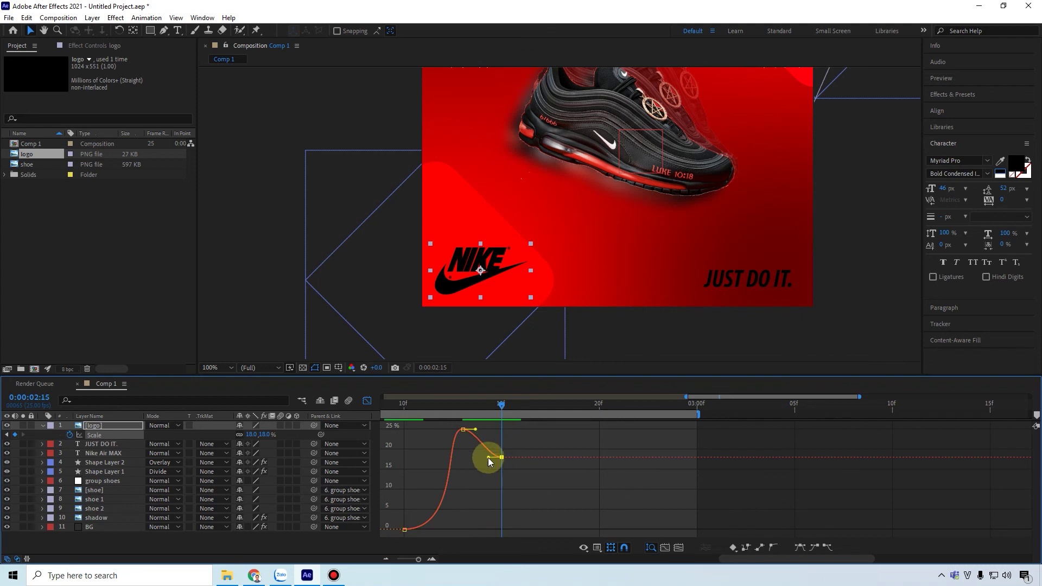
left_click_drag(455, 459, 417, 451)
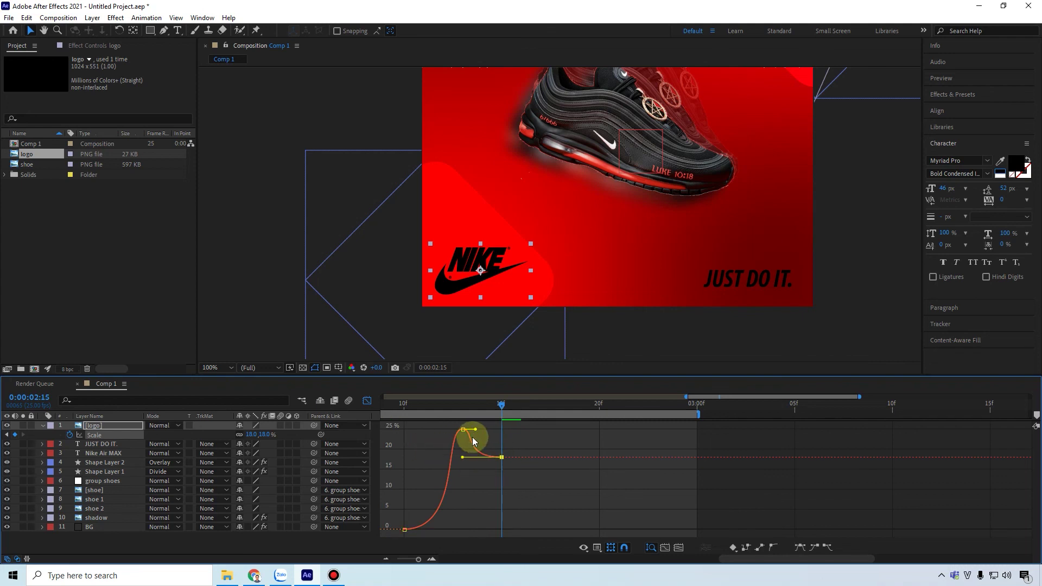
mouse_move(474, 430)
left_mouse_down()
mouse_move(441, 430)
mouse_move(459, 429)
left_mouse_up()
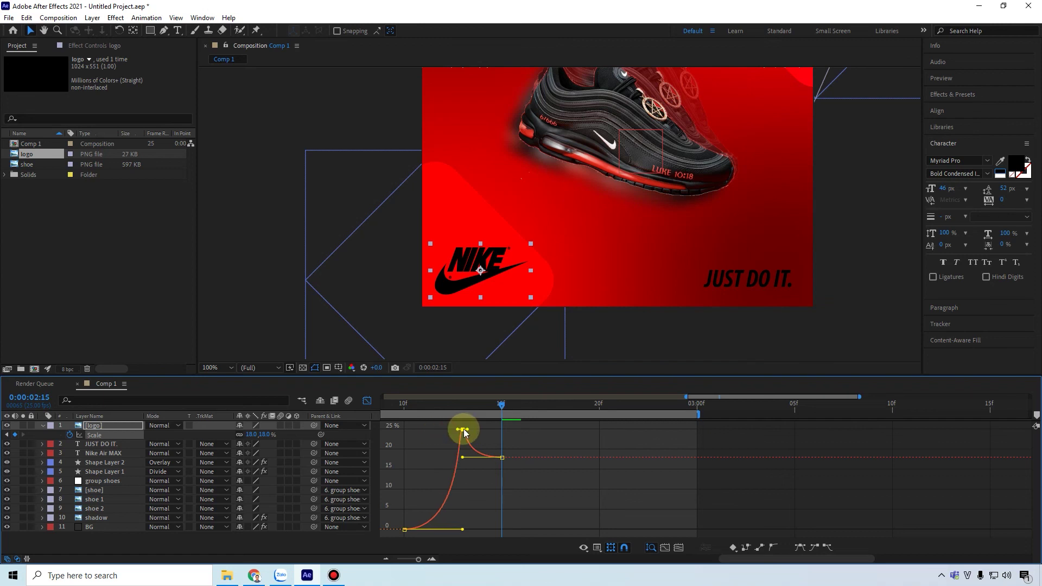
left_click(367, 401)
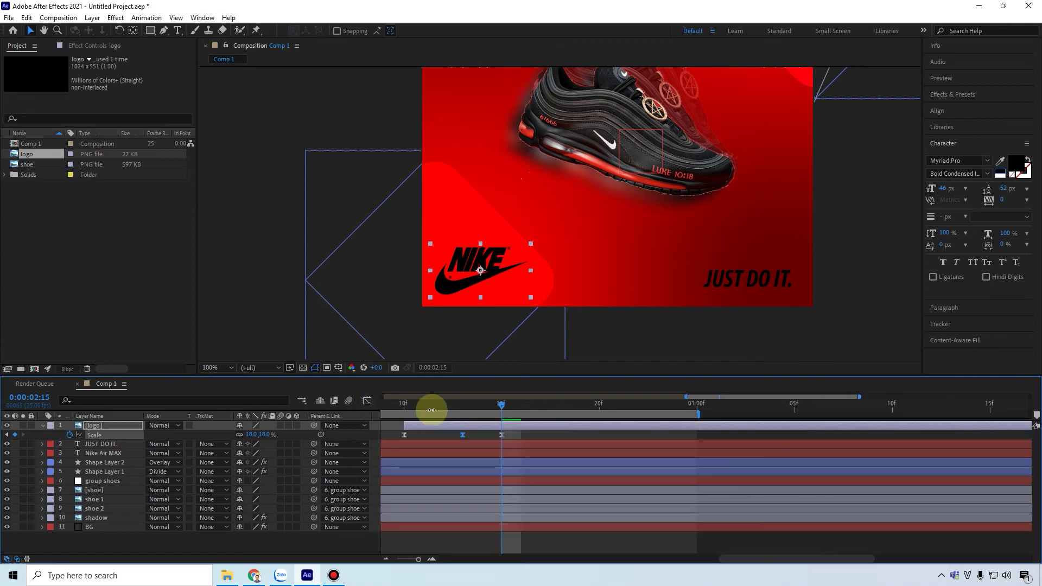
Preview the logo's scale animation from 0:00:02:09
left_click_drag(396, 403, 389, 404)
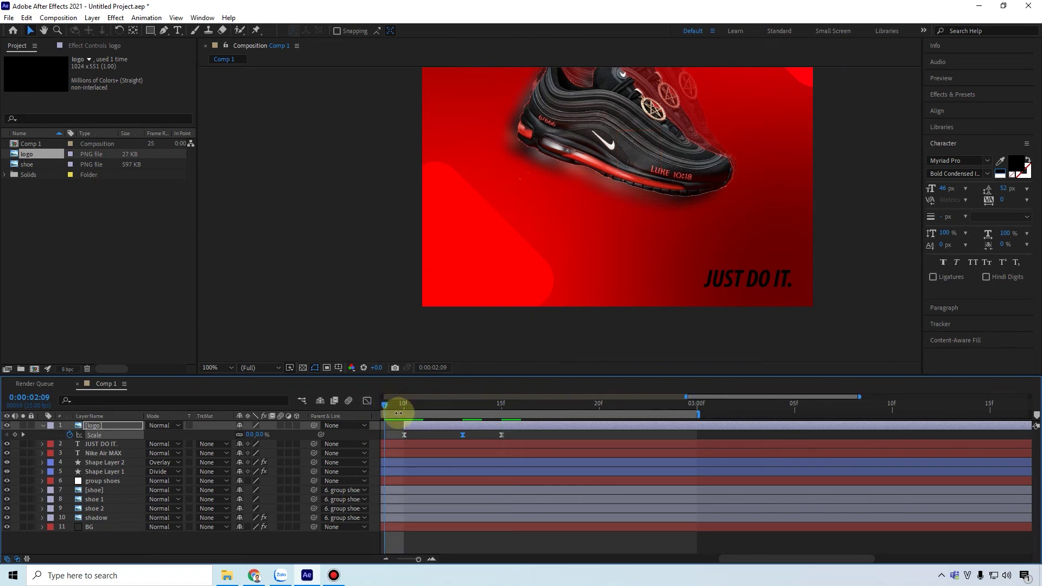
key("space")
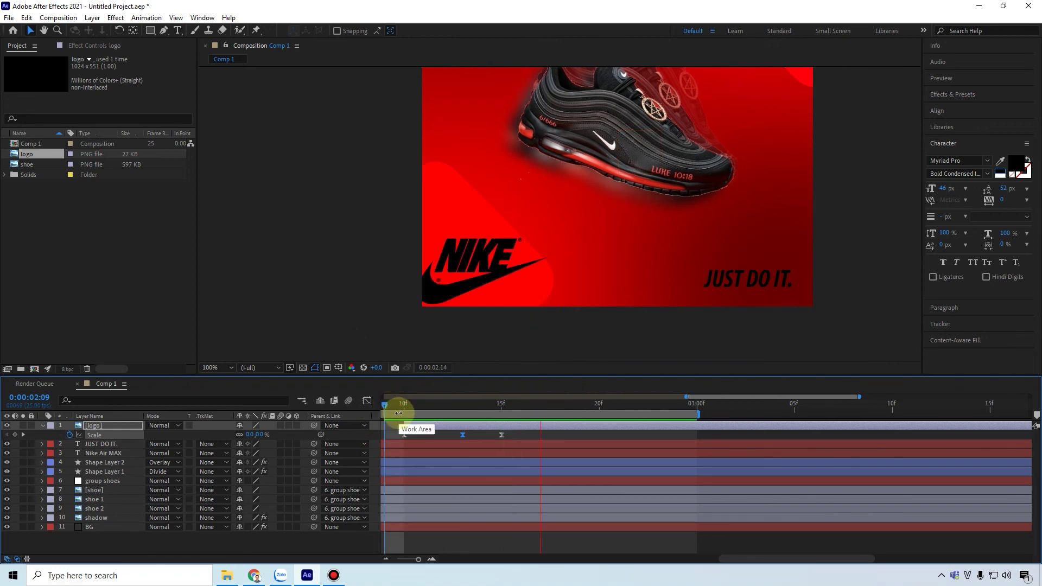
scroll(507, 412, "down", 5)
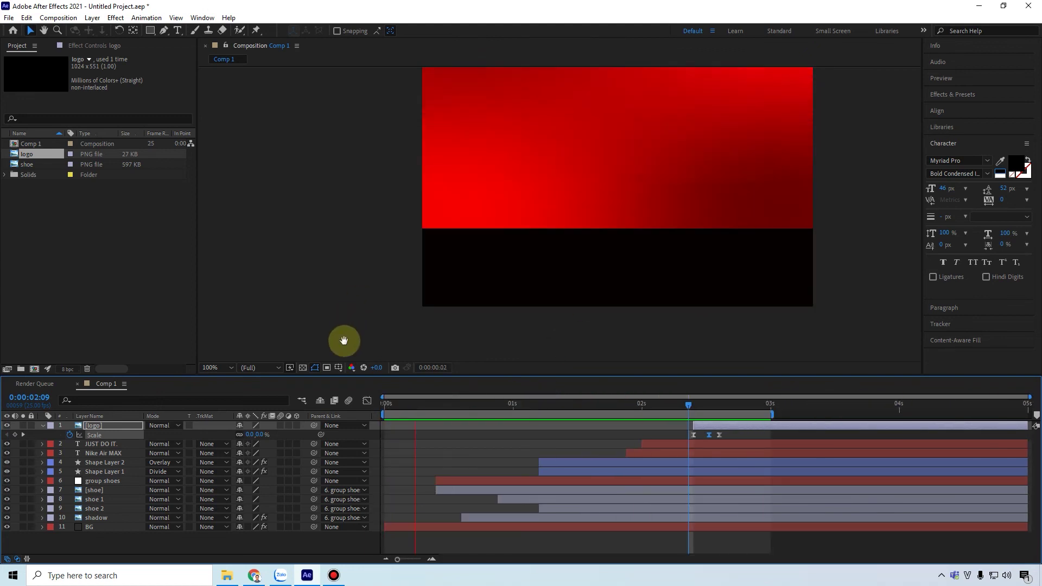
Fit the whole composition in the viewer and preview the complete advert from 0:00:00:00
left_click(227, 367)
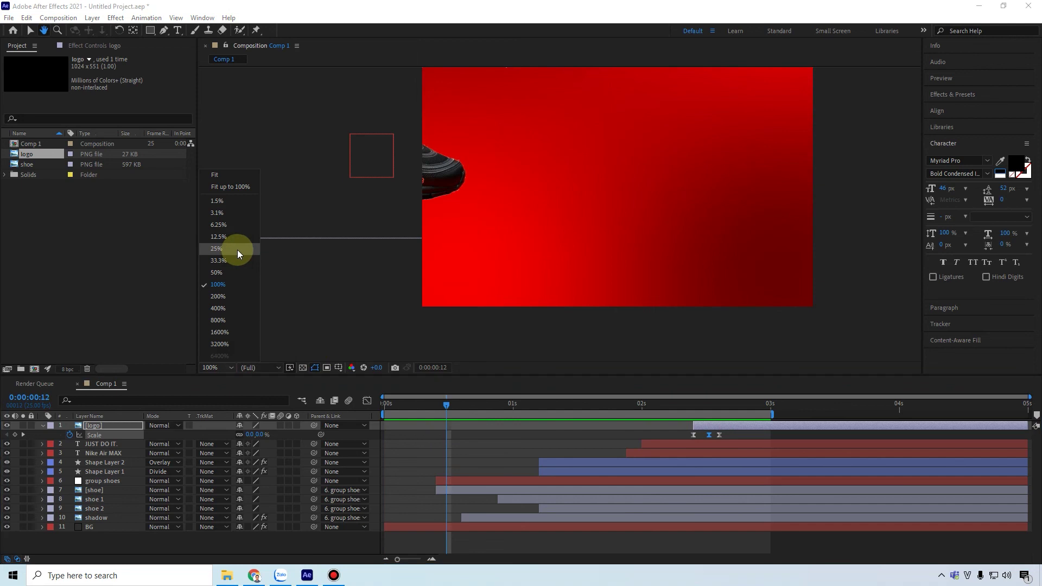
left_click(240, 175)
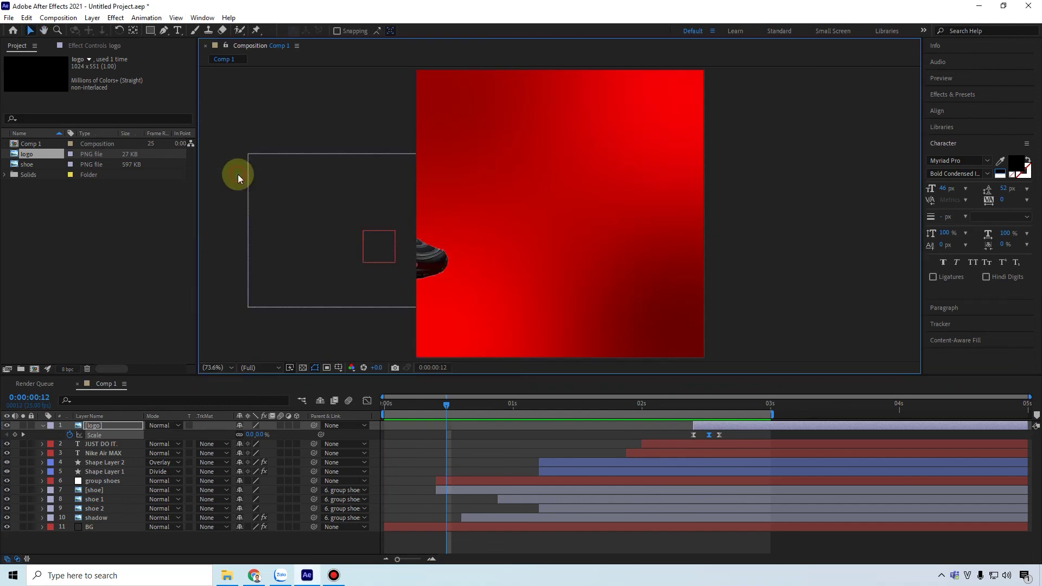
left_click(788, 239)
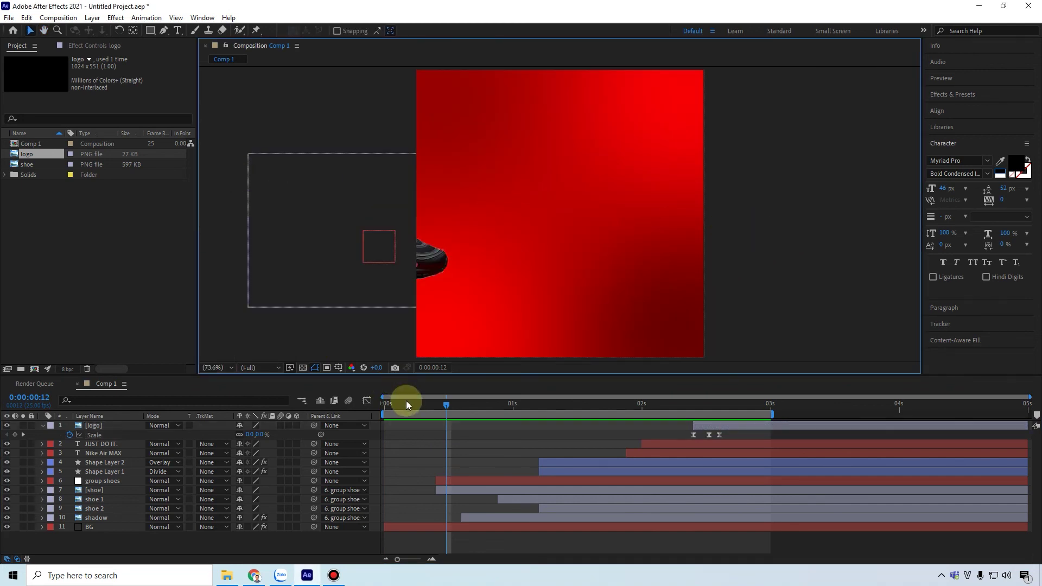
left_click_drag(445, 406, 331, 411)
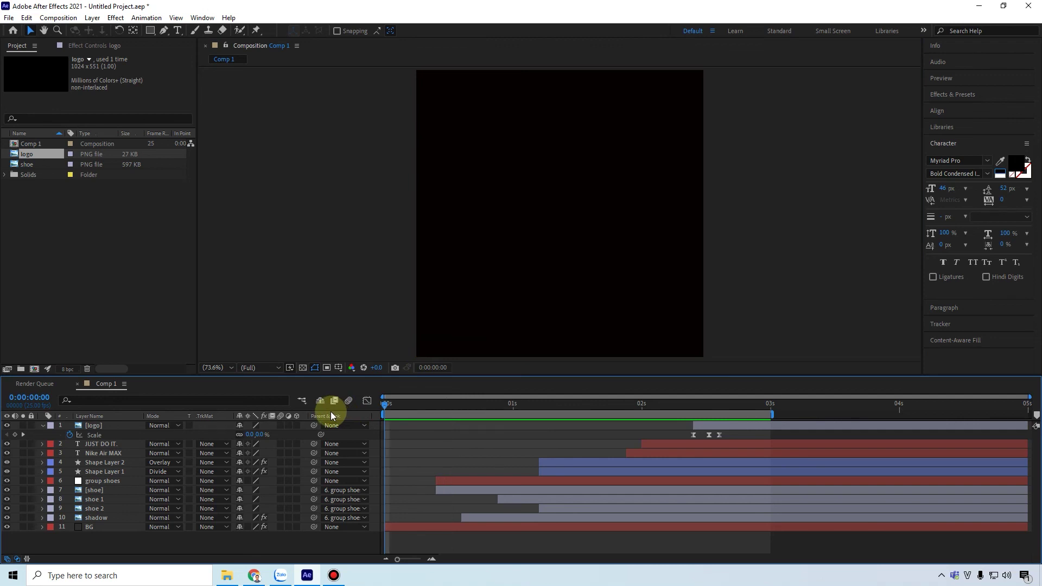
key("space")
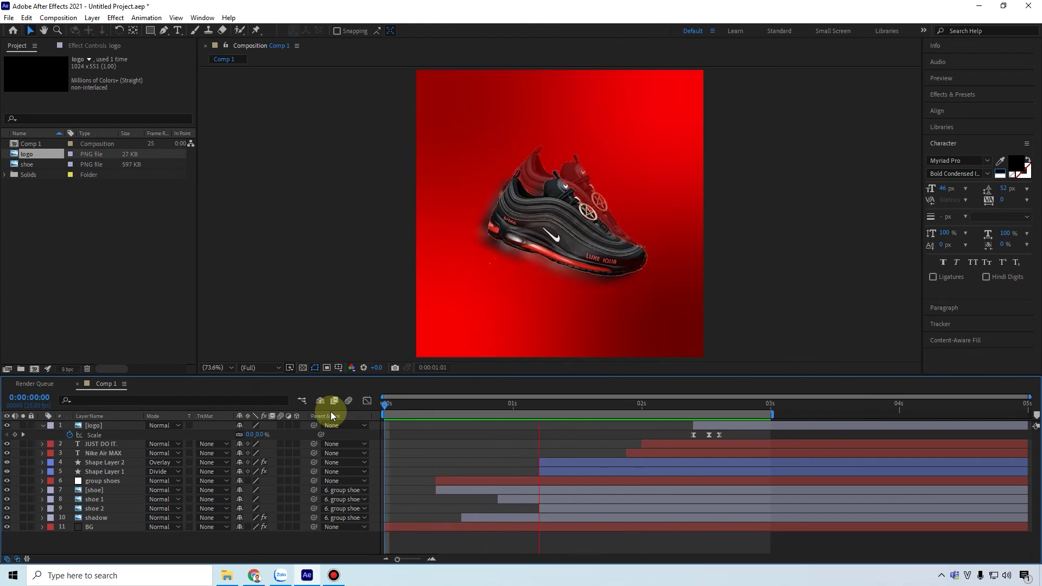
key("space")
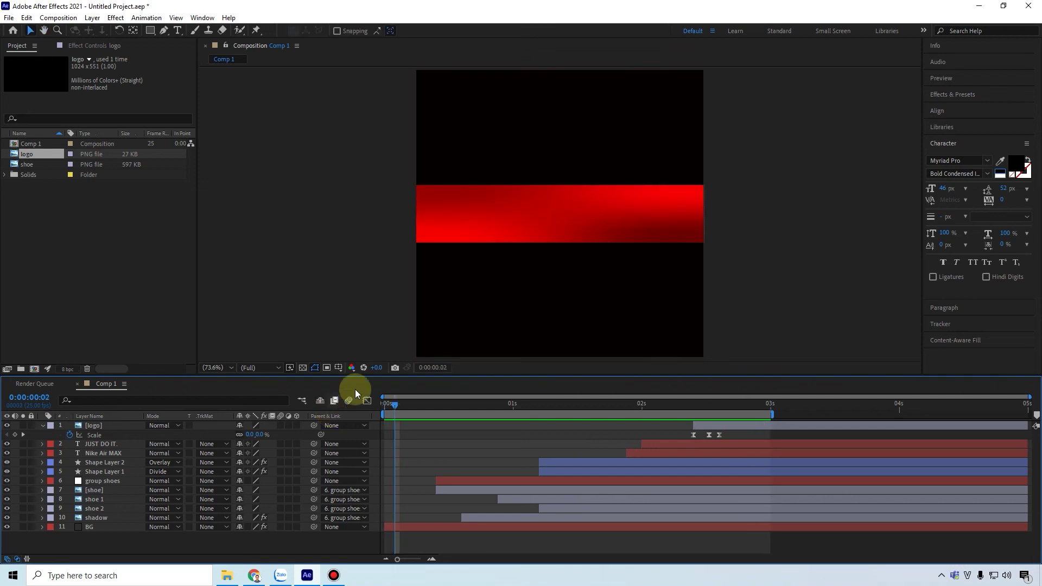
Add Comp 1 to the Render Queue
left_click(8, 18)
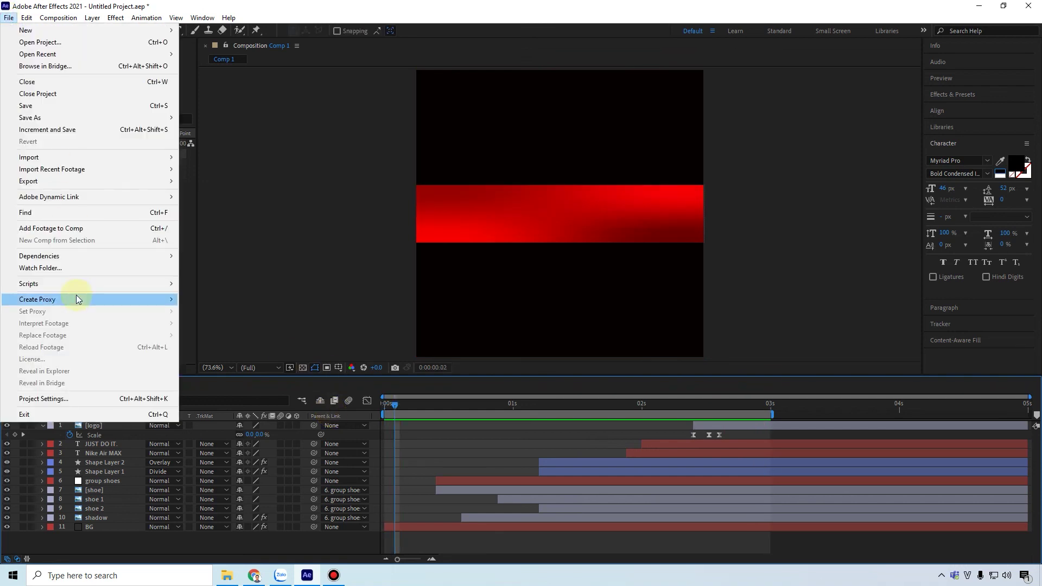
mouse_move(90, 185)
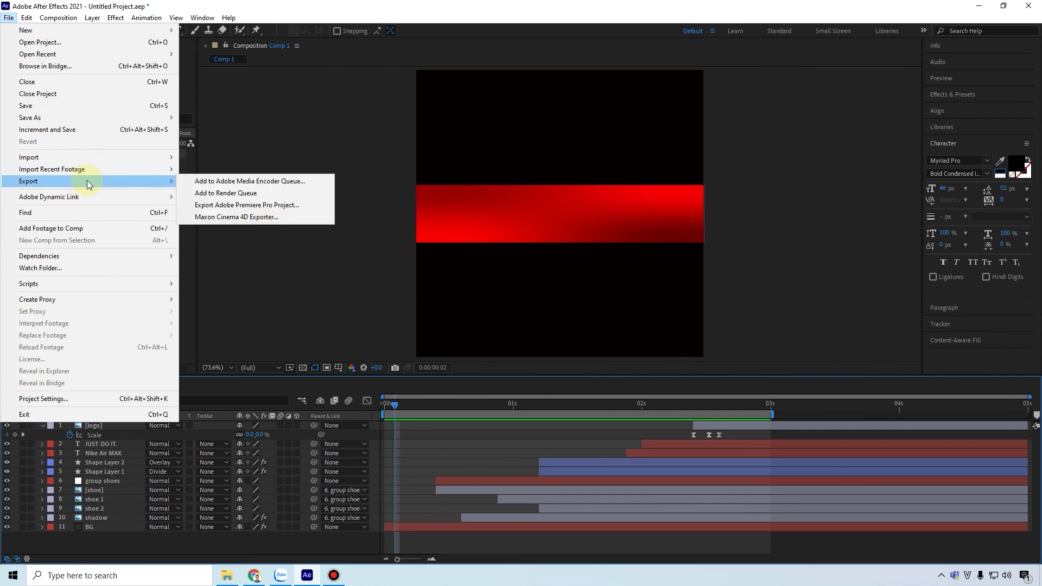
left_click(260, 193)
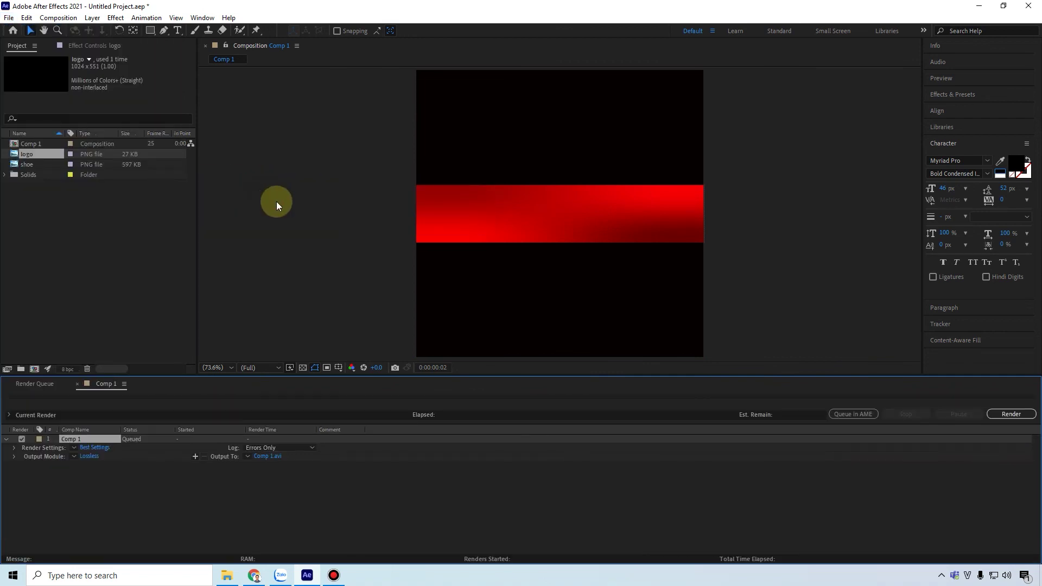
Name the output movie NIKE as an AVI in the After Effects 2020 folder and render it
left_click(271, 456)
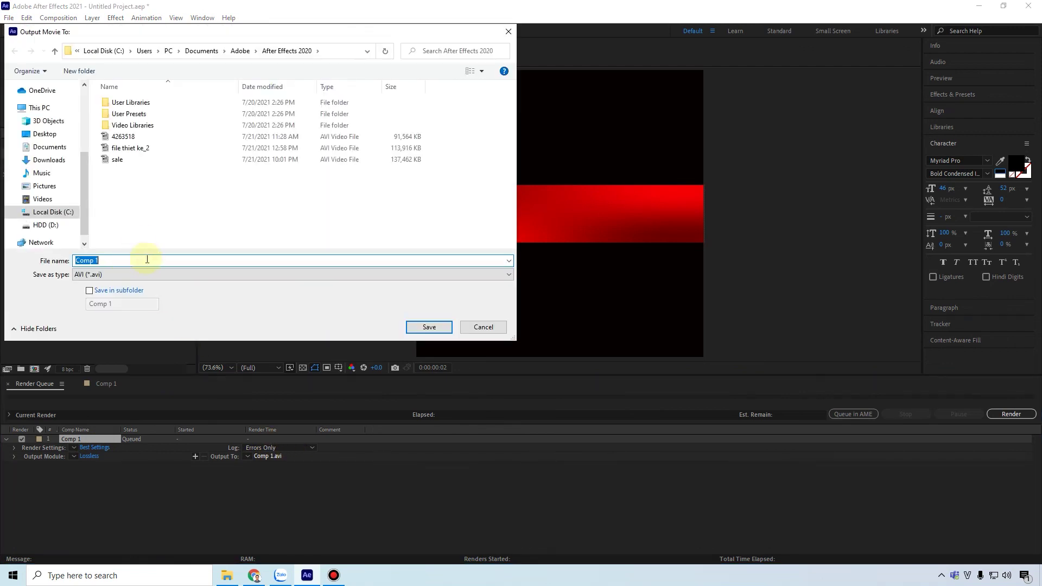
type("NIKE")
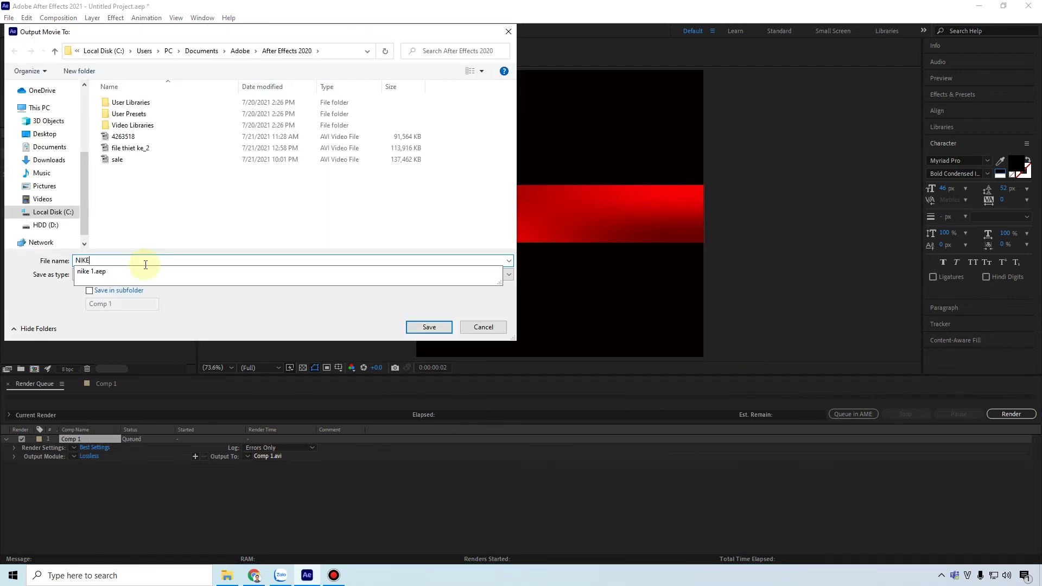
left_click(190, 301)
left_click(429, 329)
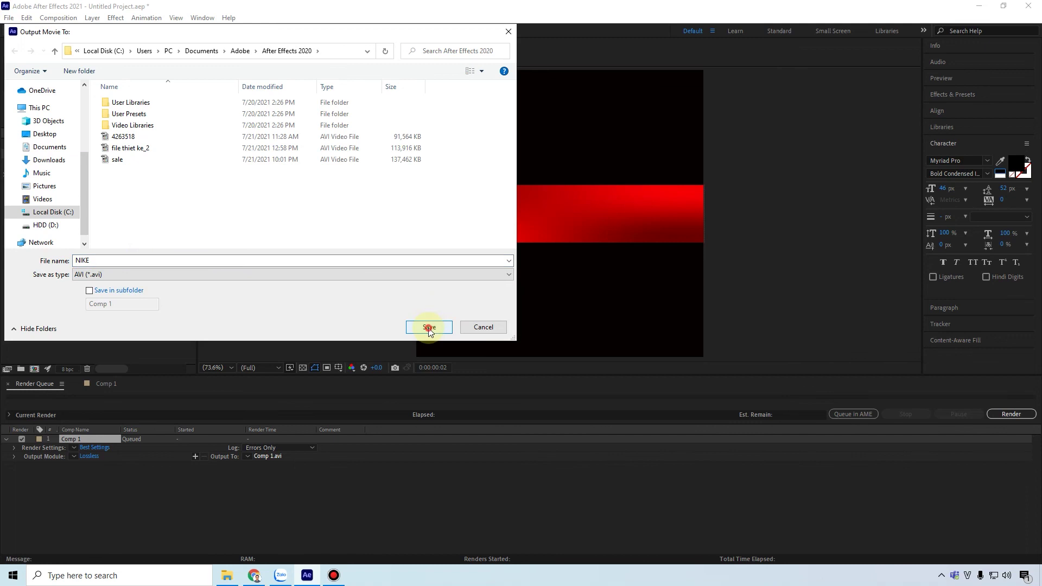
left_click(991, 413)
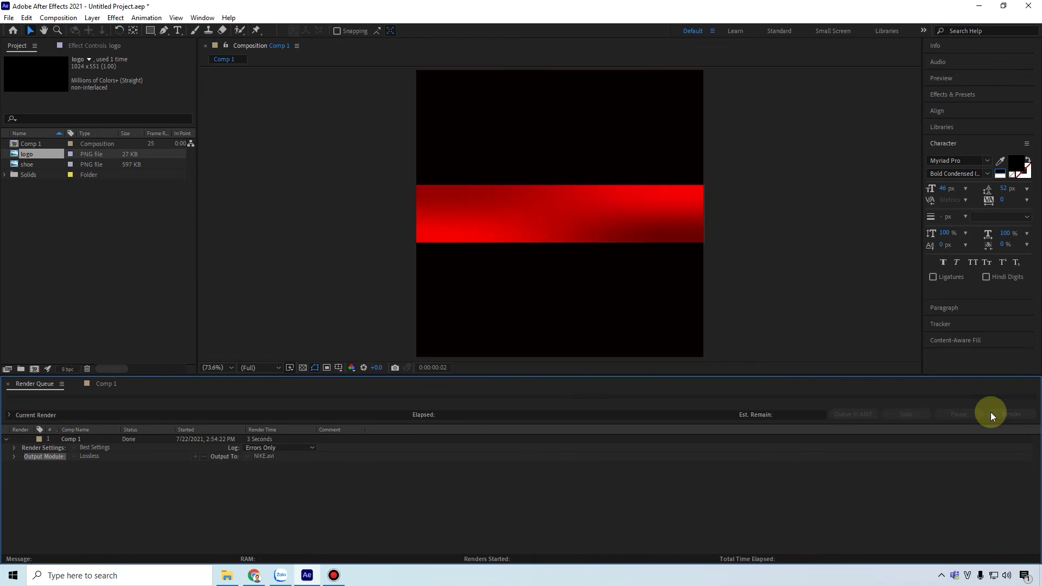
Switch from After Effects to File Explorer to locate the rendered NIKE video
left_click(980, 6)
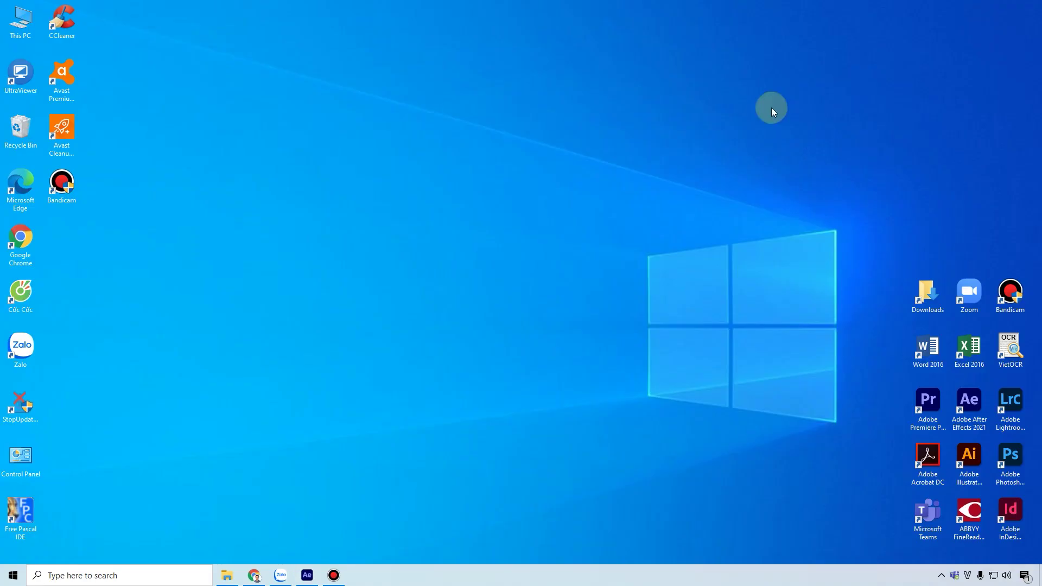
left_click(227, 575)
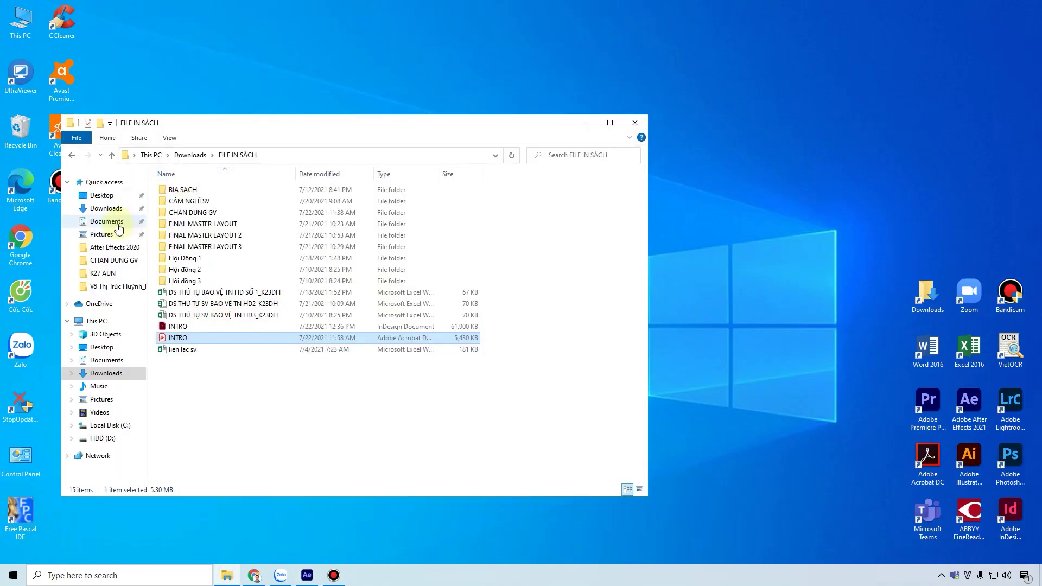